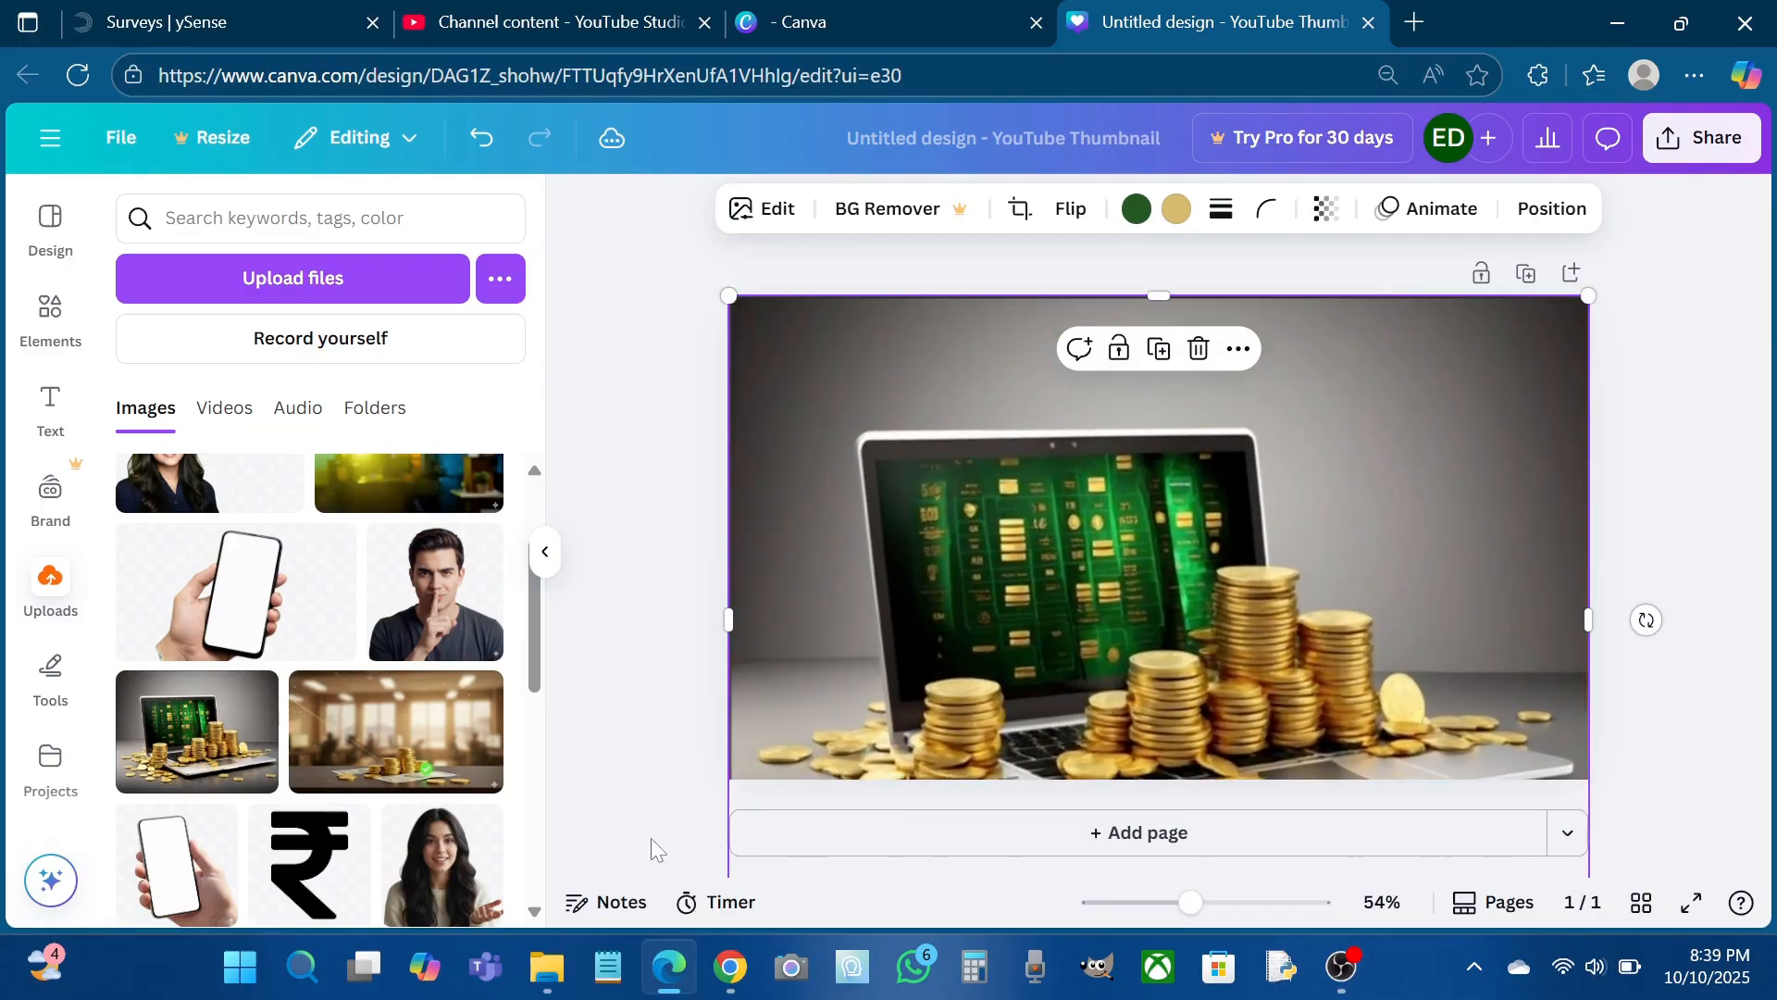
# Reposition the laptop-and-coins image and crop its top and bottom overhang so it exactly fills the thumbnail
pyautogui.moveTo(1164, 598); pyautogui.dragTo(1170, 511)
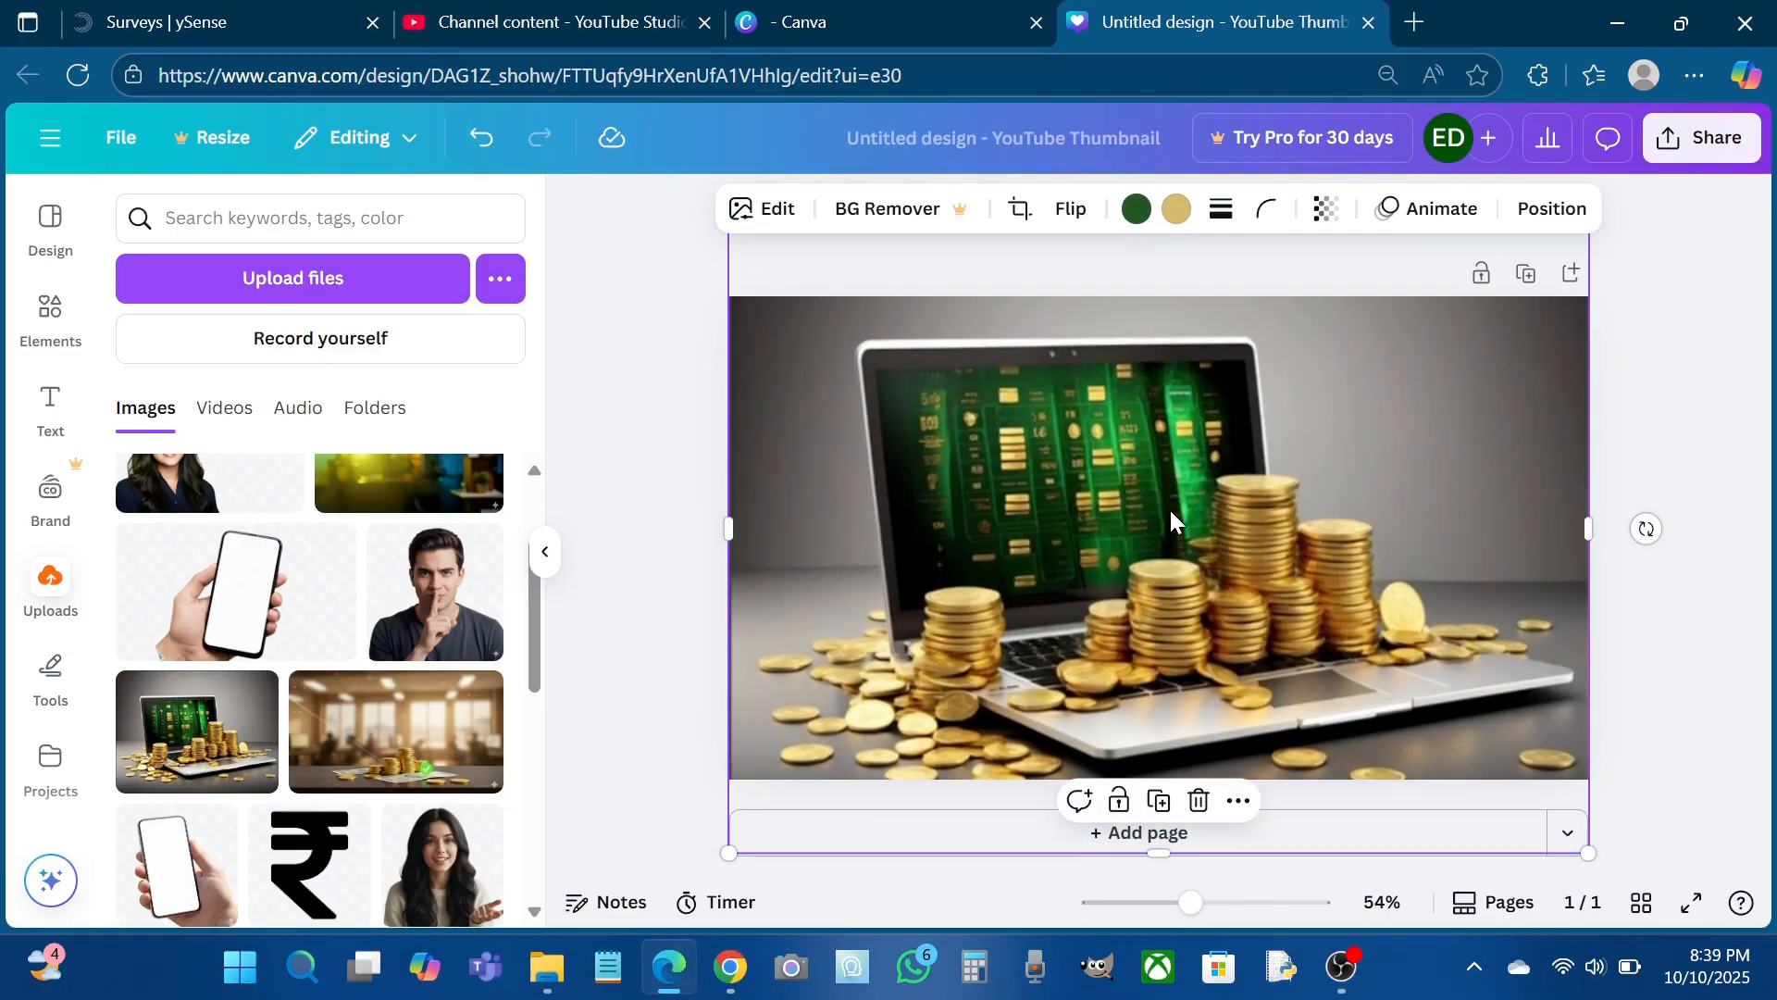
pyautogui.keyDown('ctrl'); pyautogui.scroll(-3, 1170, 511); pyautogui.keyUp('ctrl')
pyautogui.moveTo(1155, 286); pyautogui.dragTo(1156, 354)
pyautogui.moveTo(1169, 776); pyautogui.dragTo(1158, 721)
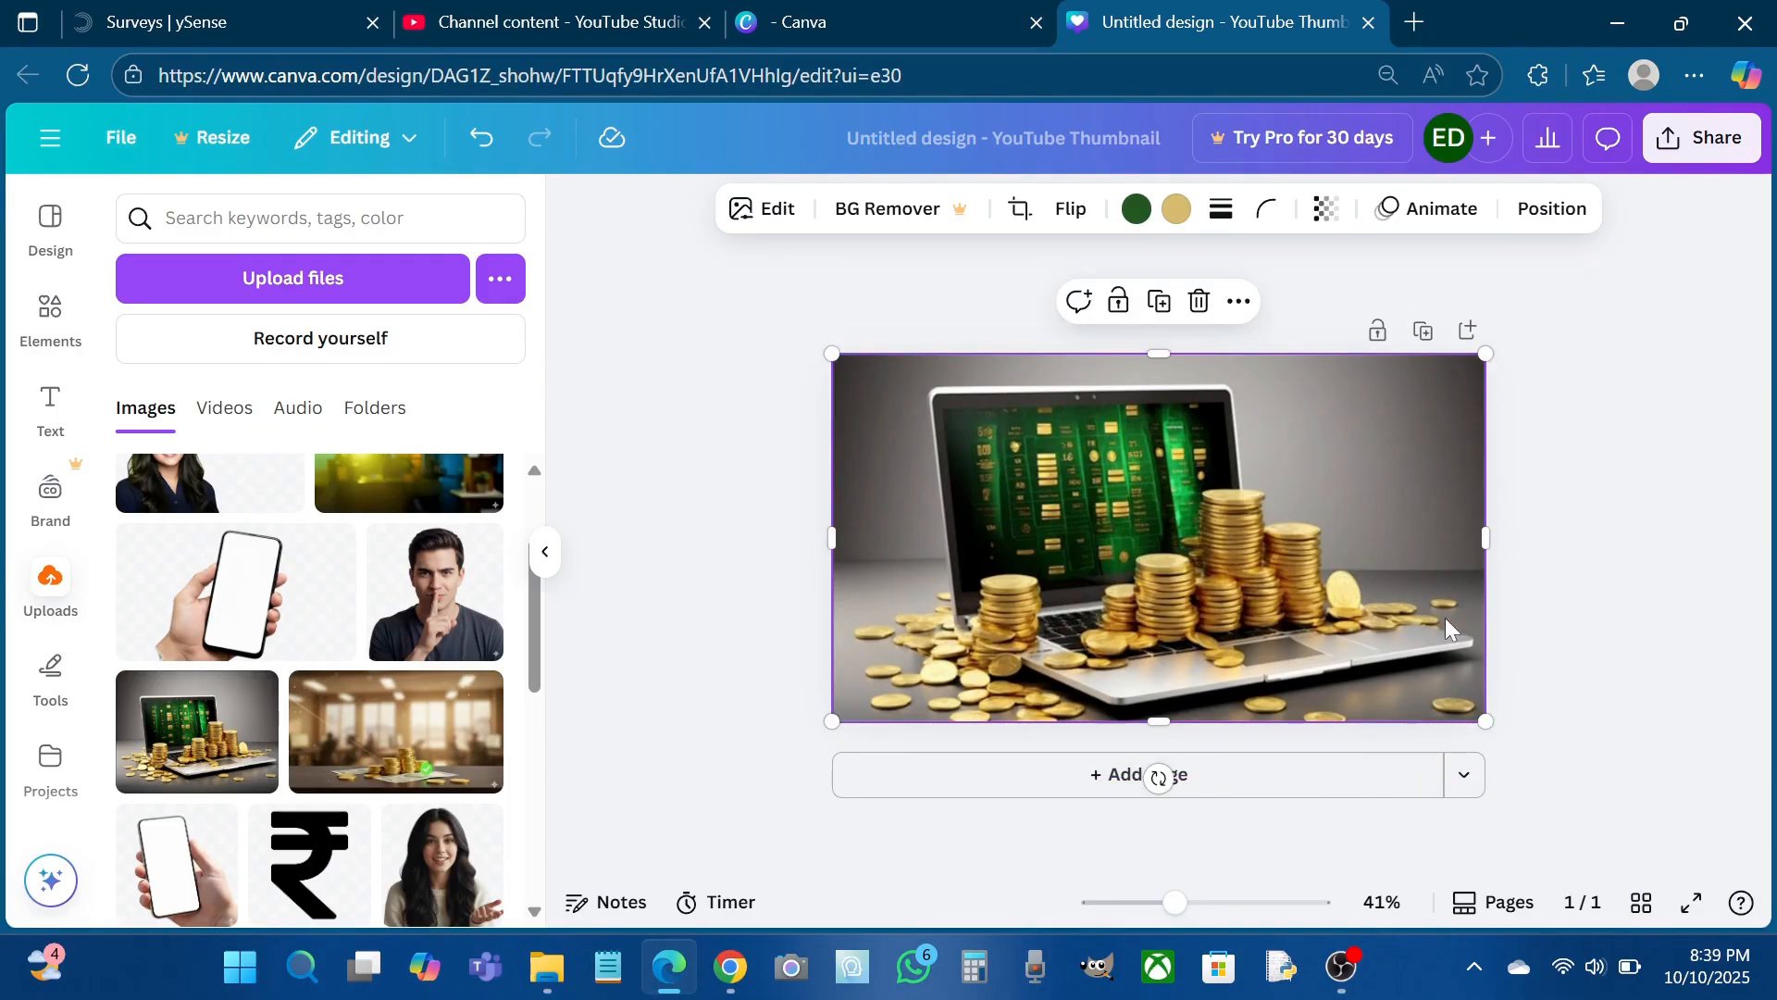
pyautogui.click(1534, 614)
pyautogui.keyDown('ctrl'); pyautogui.scroll(3, 1535, 614); pyautogui.keyUp('ctrl')
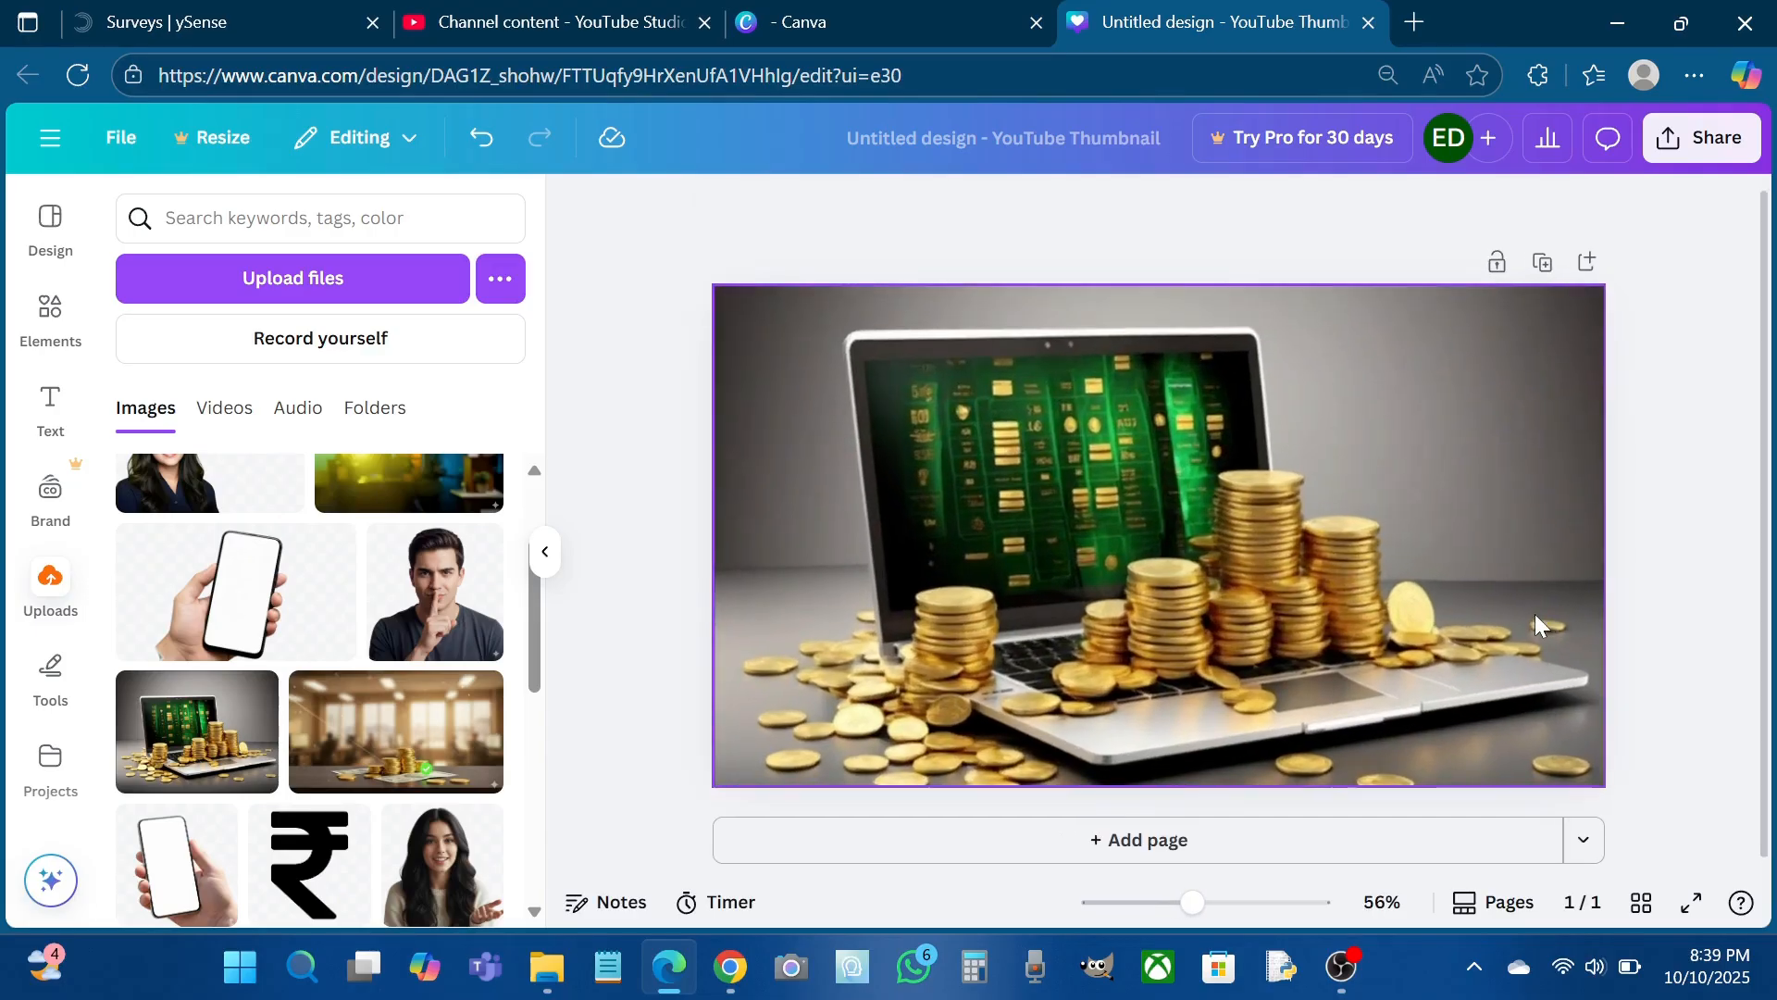
# Adjust the laptop-and-coins background image to brightness 16, contrast 17 and saturation 30
pyautogui.click(1063, 587)
pyautogui.click(782, 215)
pyautogui.click(343, 419)
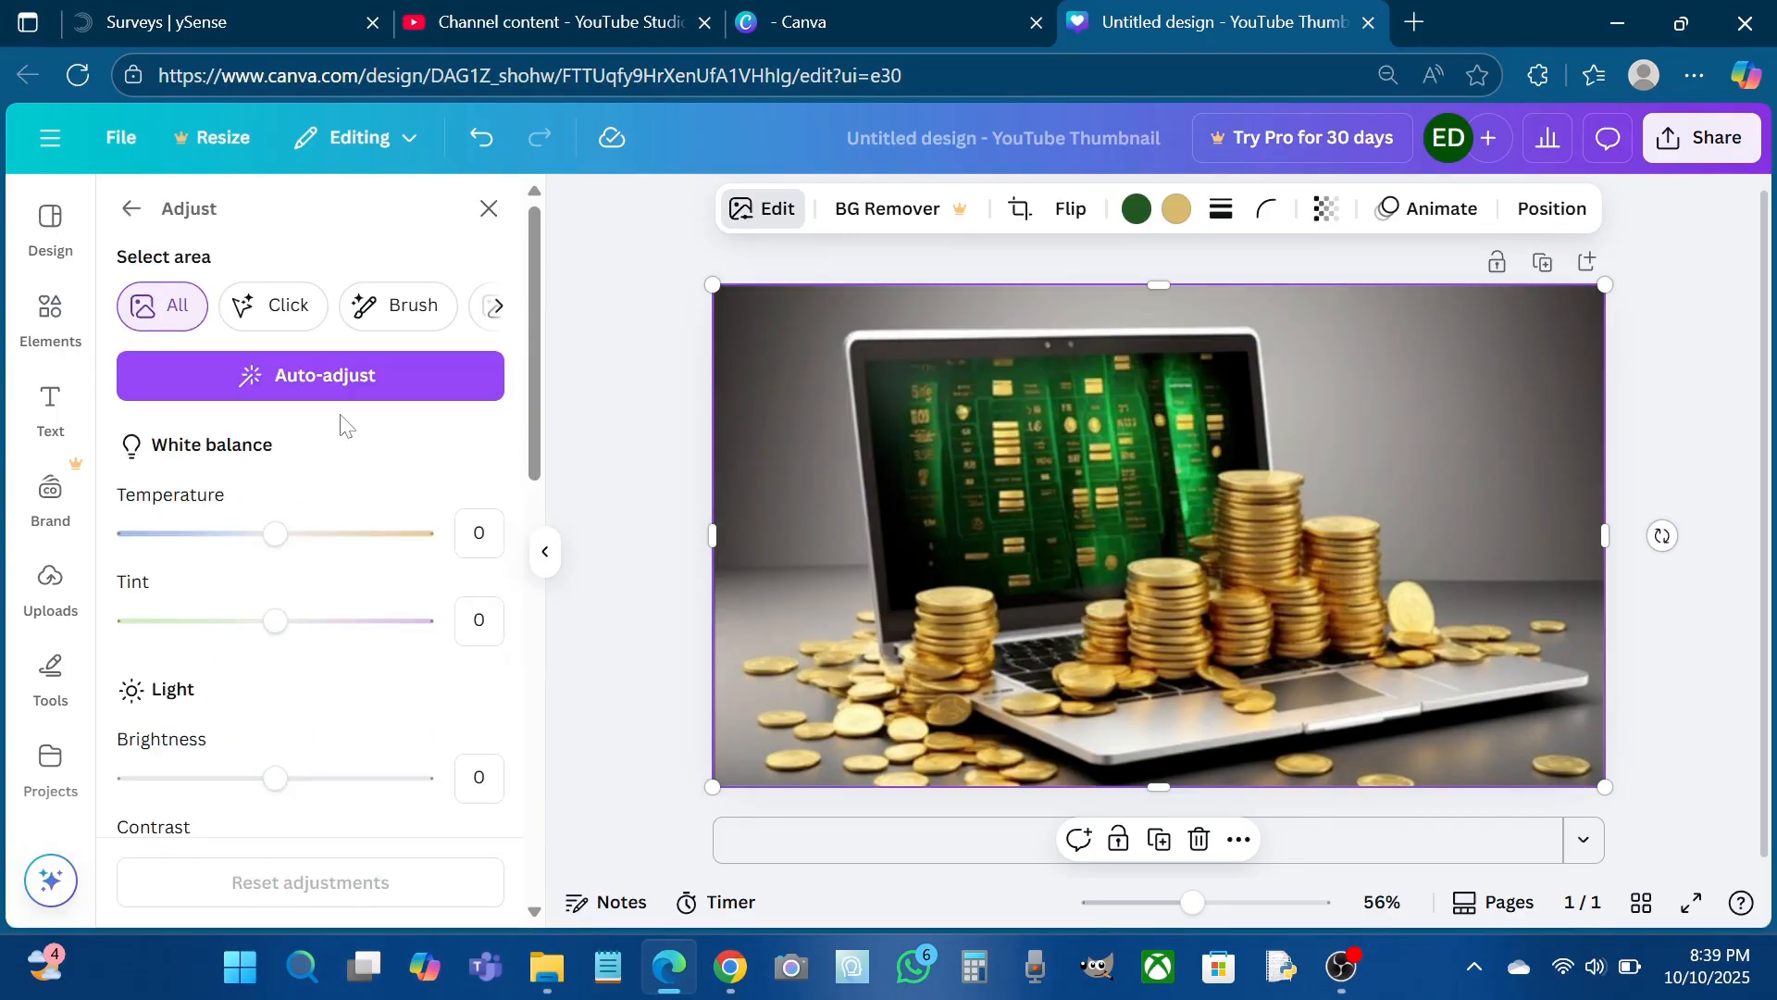
pyautogui.scroll(-3, 291, 671)
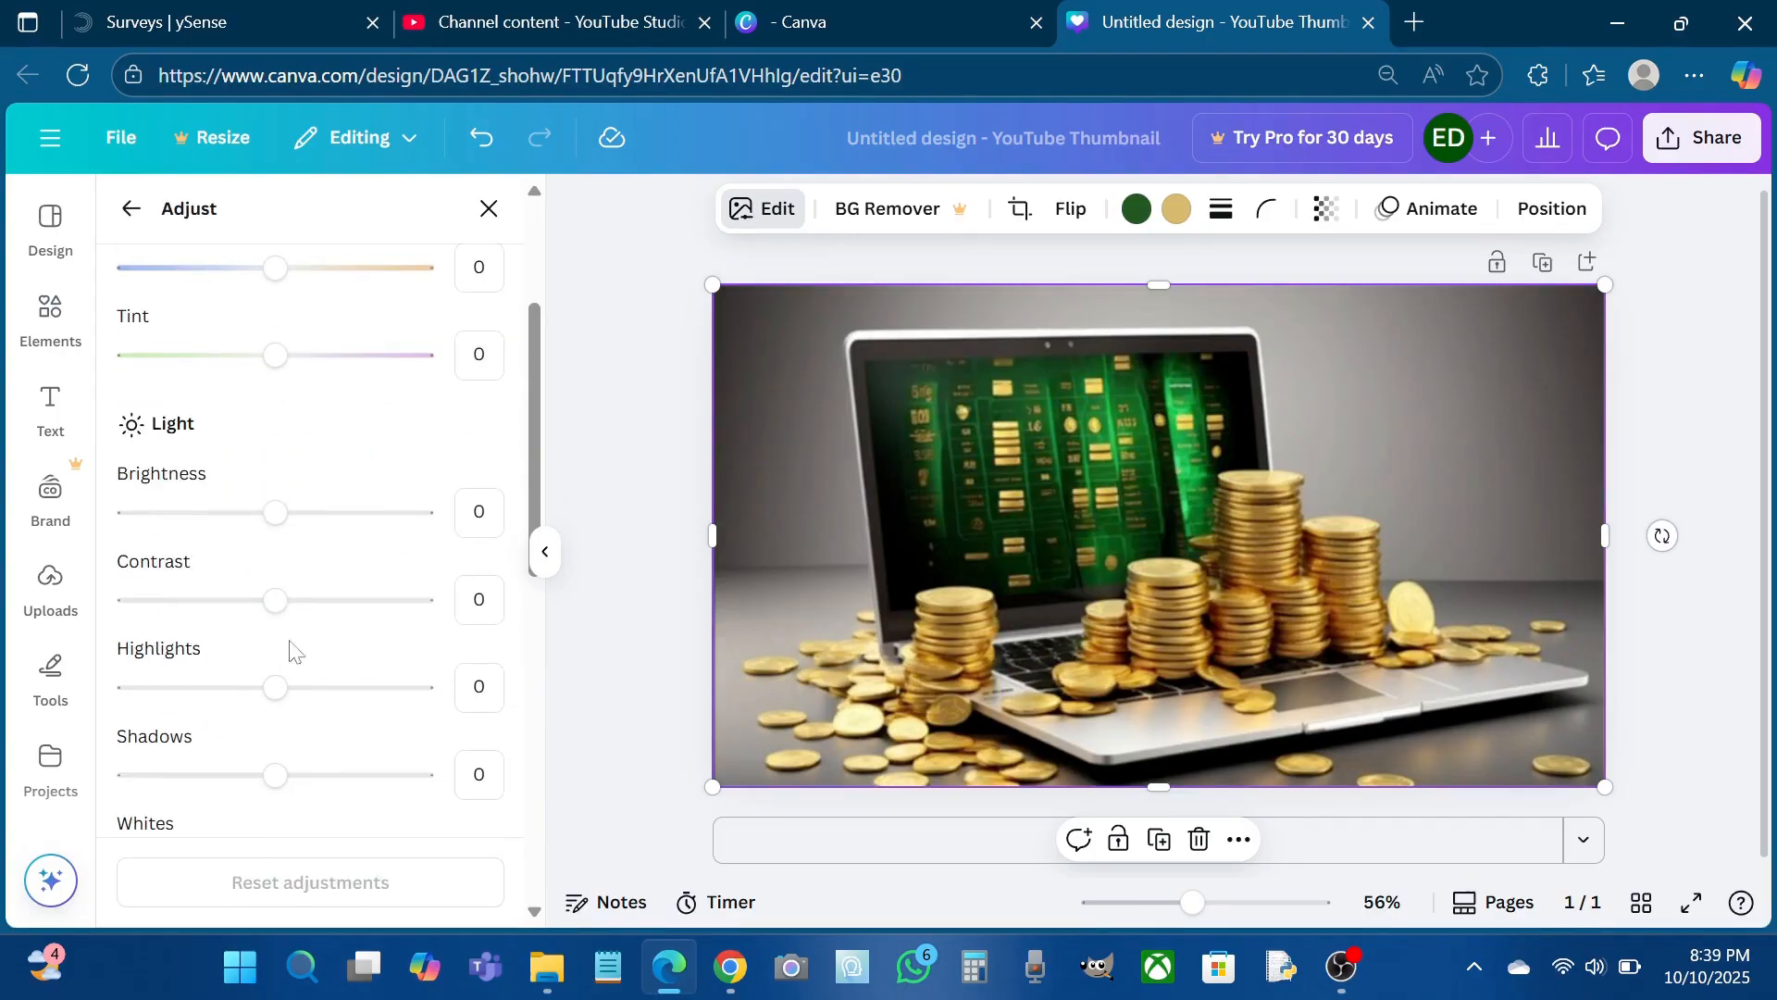
pyautogui.moveTo(276, 514); pyautogui.dragTo(299, 514)
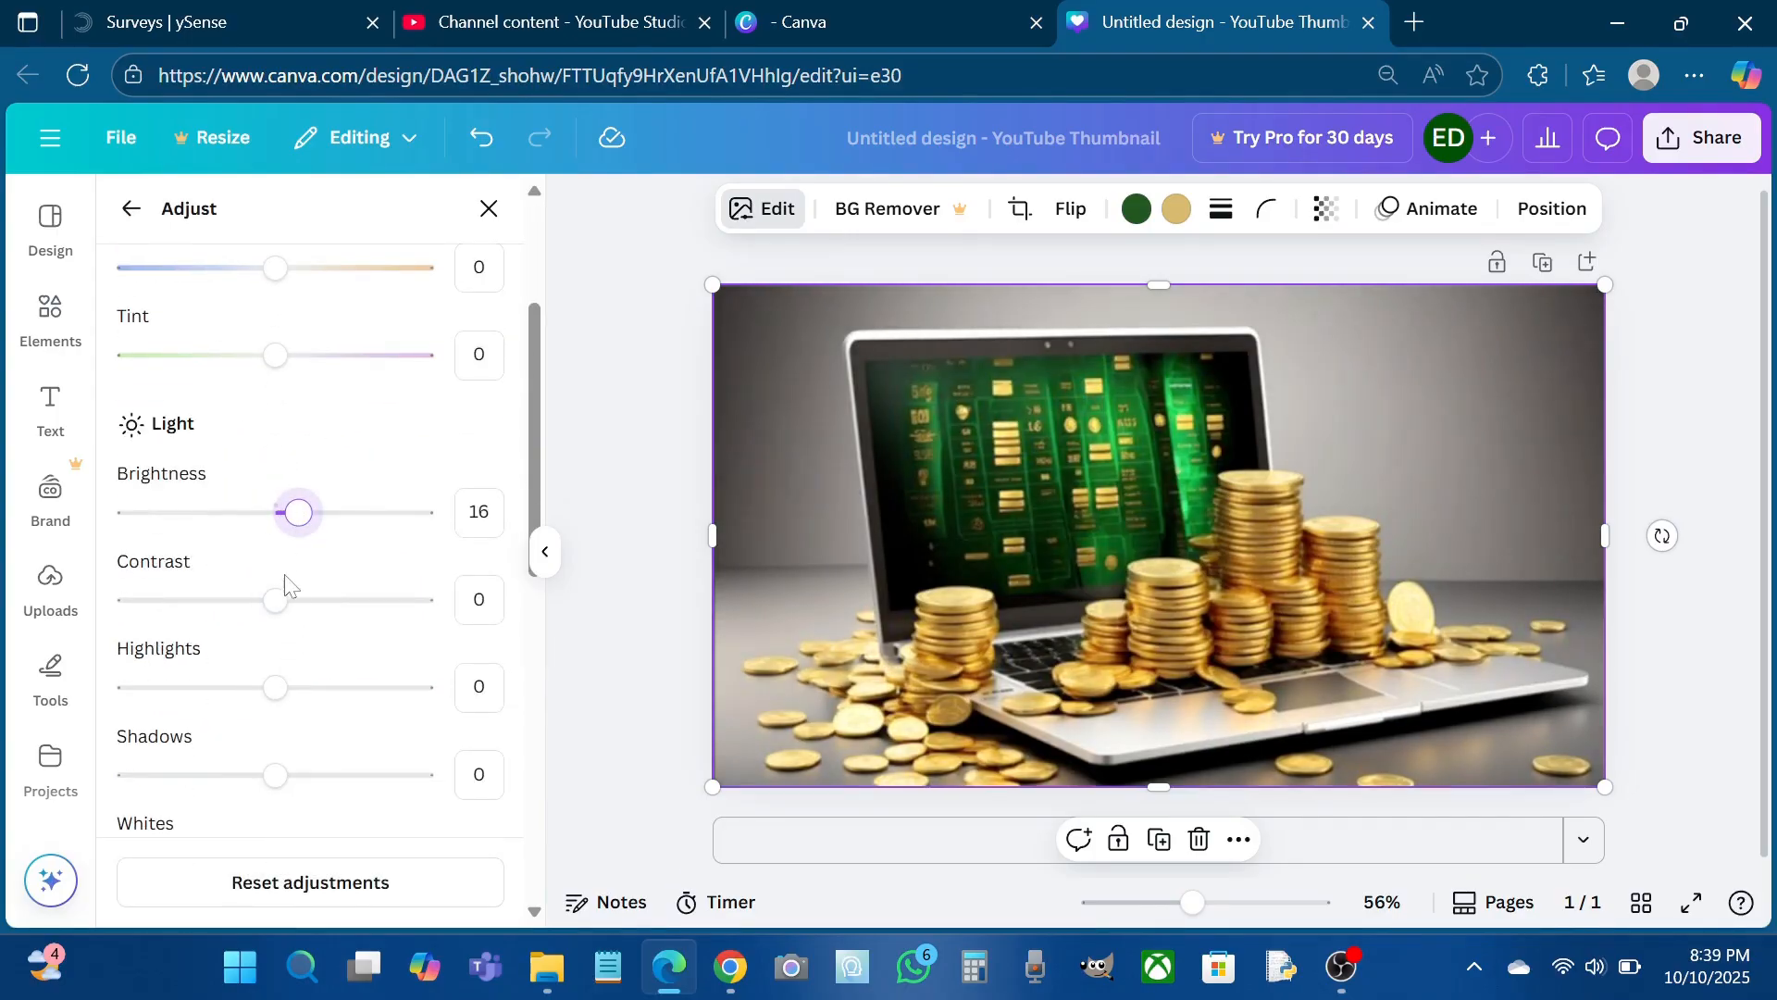
pyautogui.moveTo(277, 603); pyautogui.dragTo(302, 604)
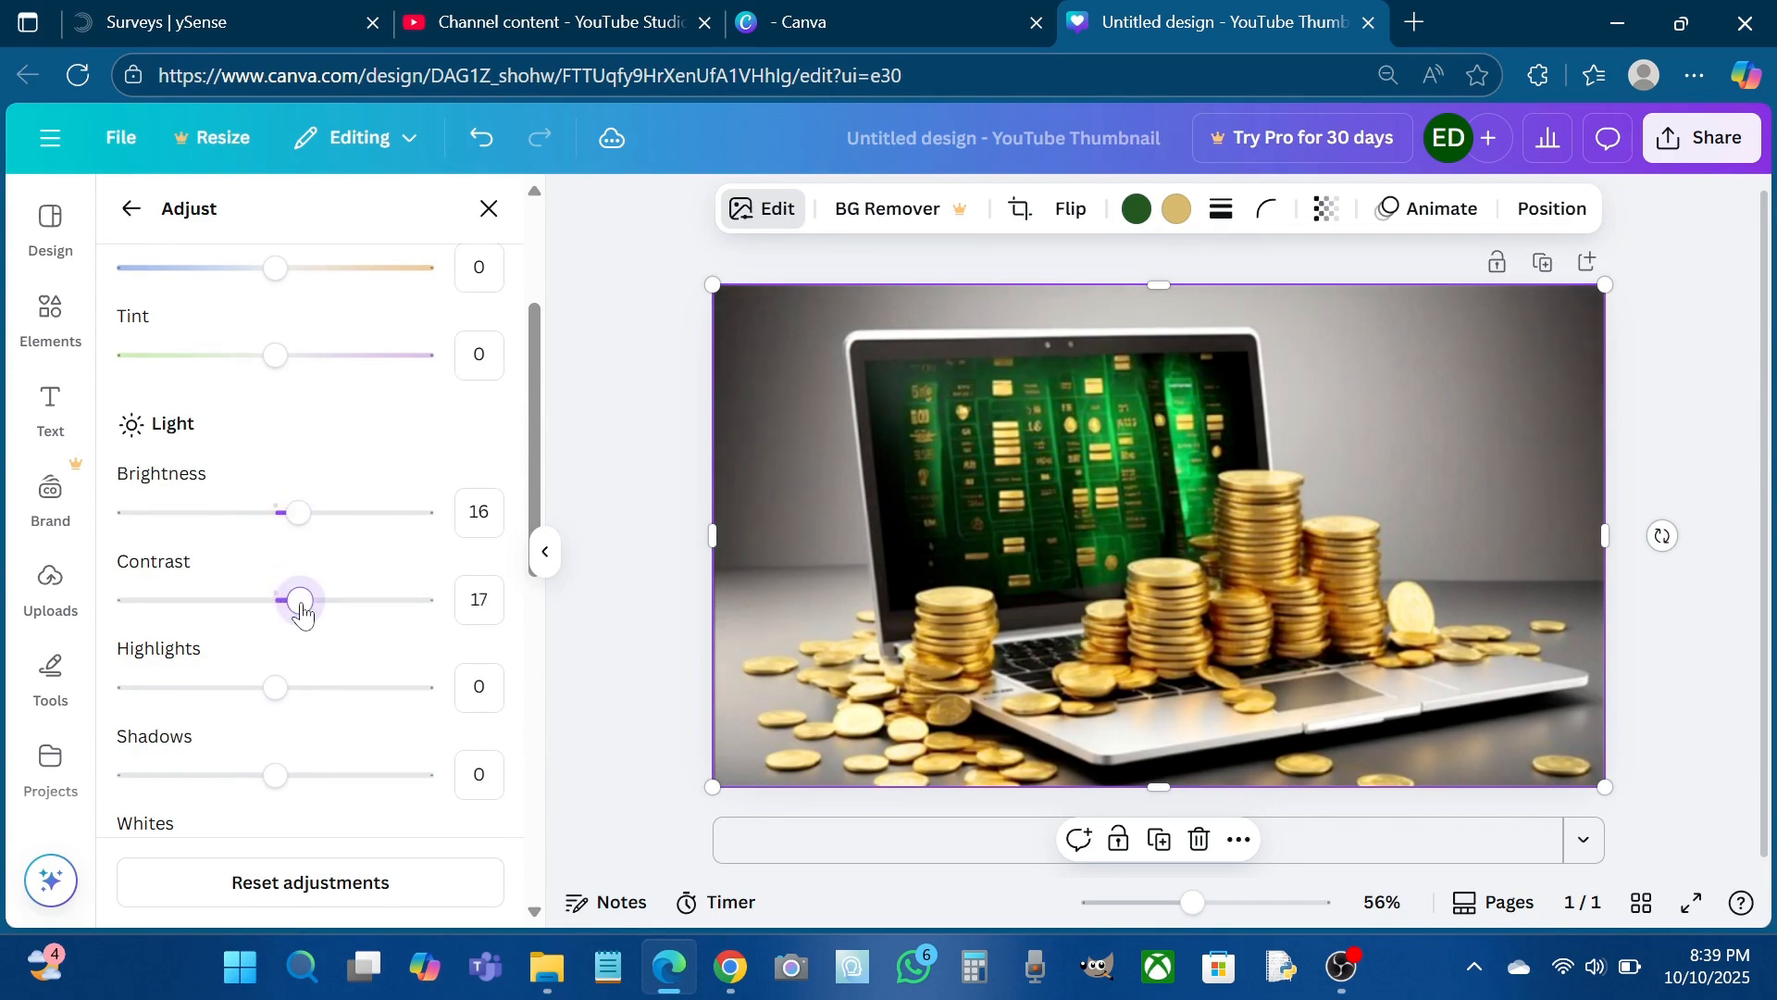
pyautogui.scroll(-5, 302, 611)
pyautogui.moveTo(274, 326); pyautogui.dragTo(319, 362)
pyautogui.scroll(-2, 292, 338)
pyautogui.scroll(-3, 292, 338)
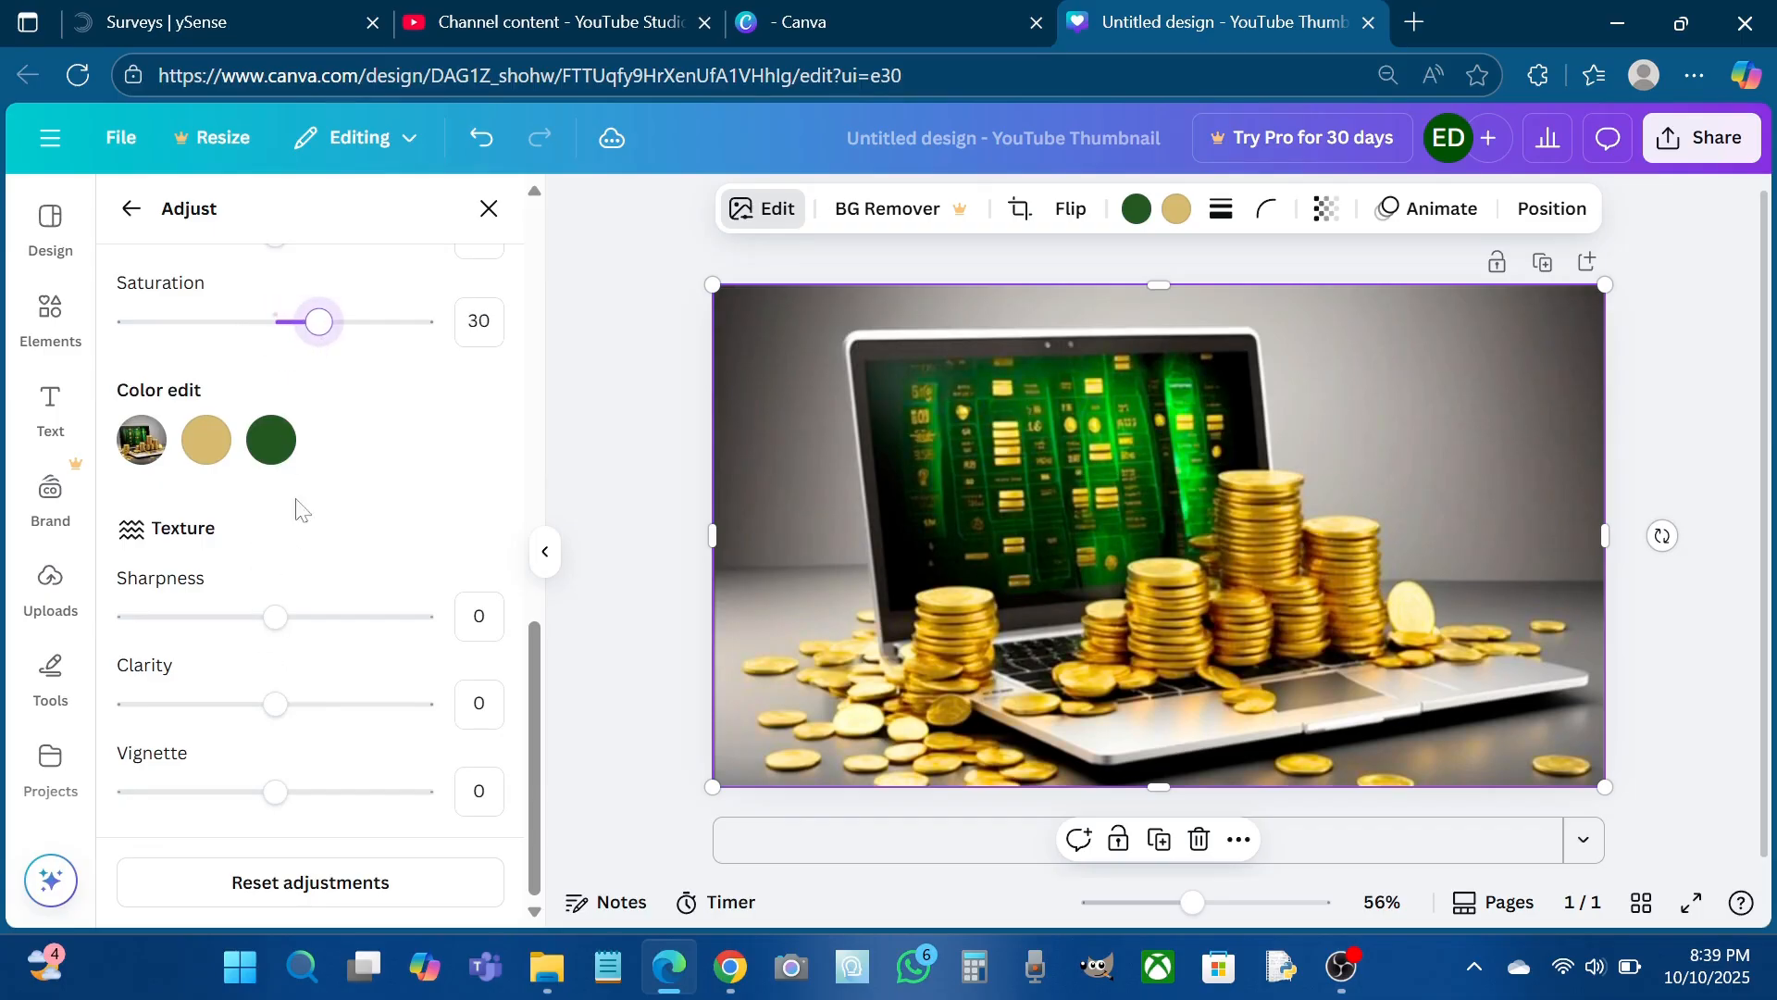
# Blur the whole background image with an intensity of 27
pyautogui.click(132, 211)
pyautogui.scroll(-4, 370, 638)
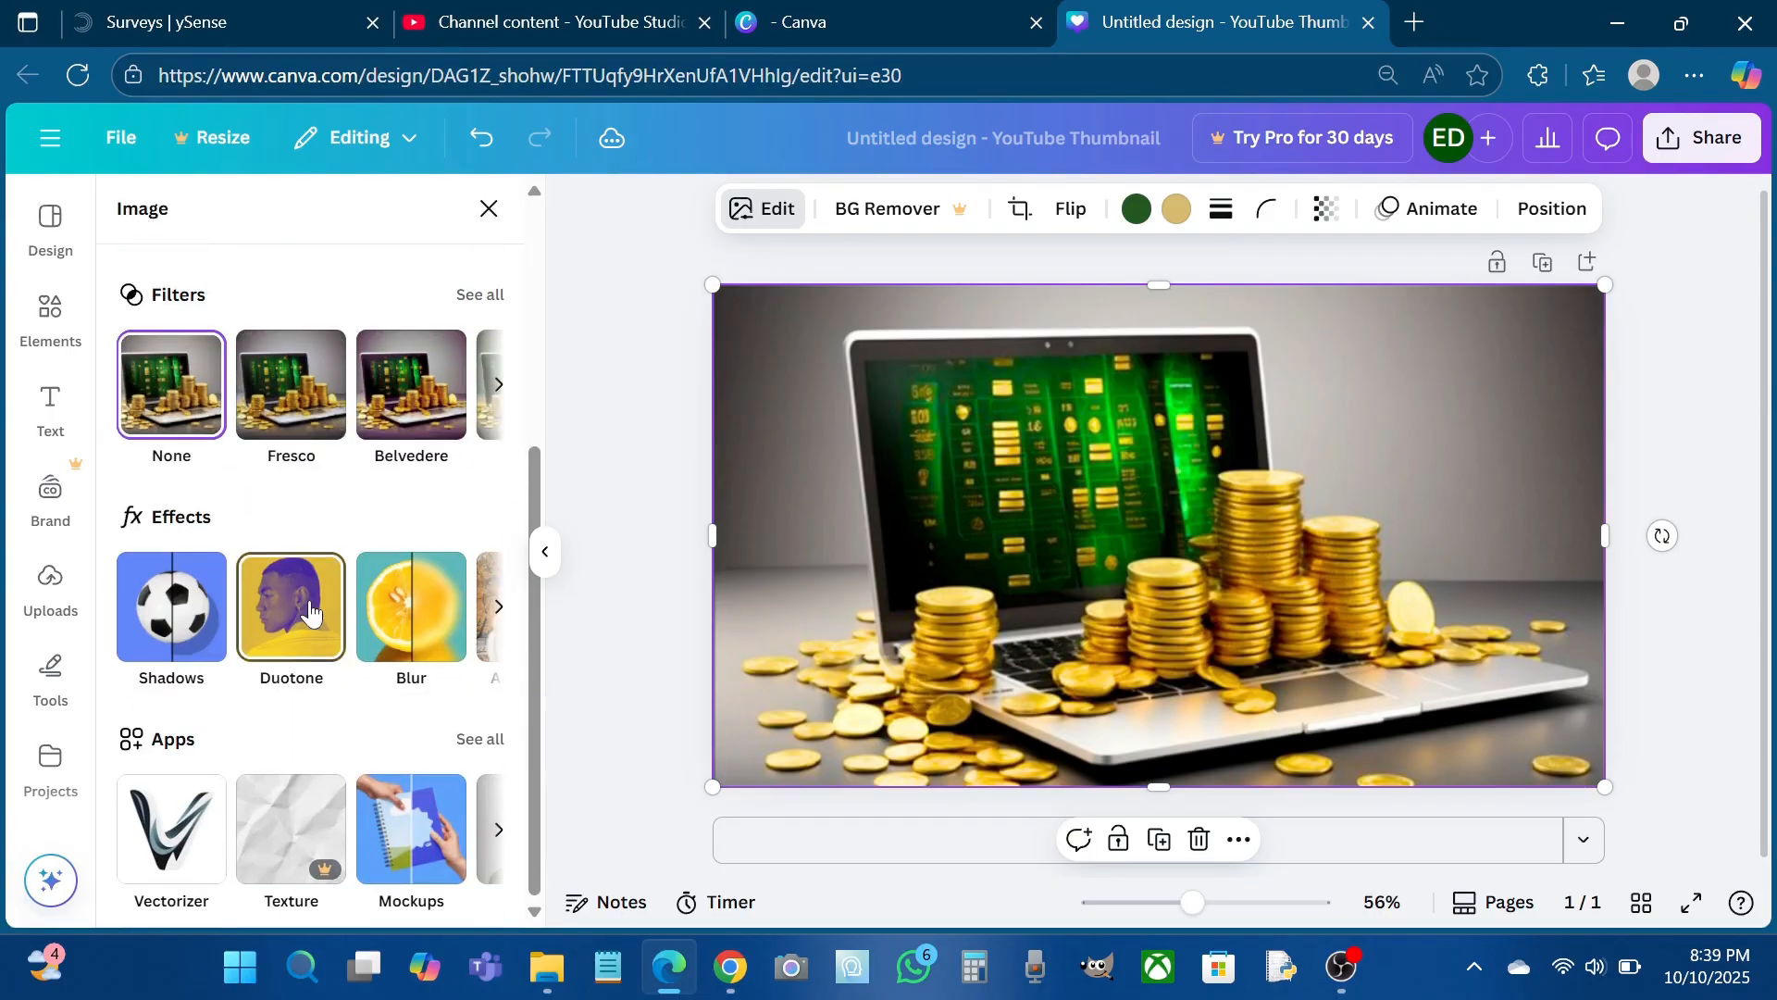
pyautogui.click(389, 648)
pyautogui.click(410, 288)
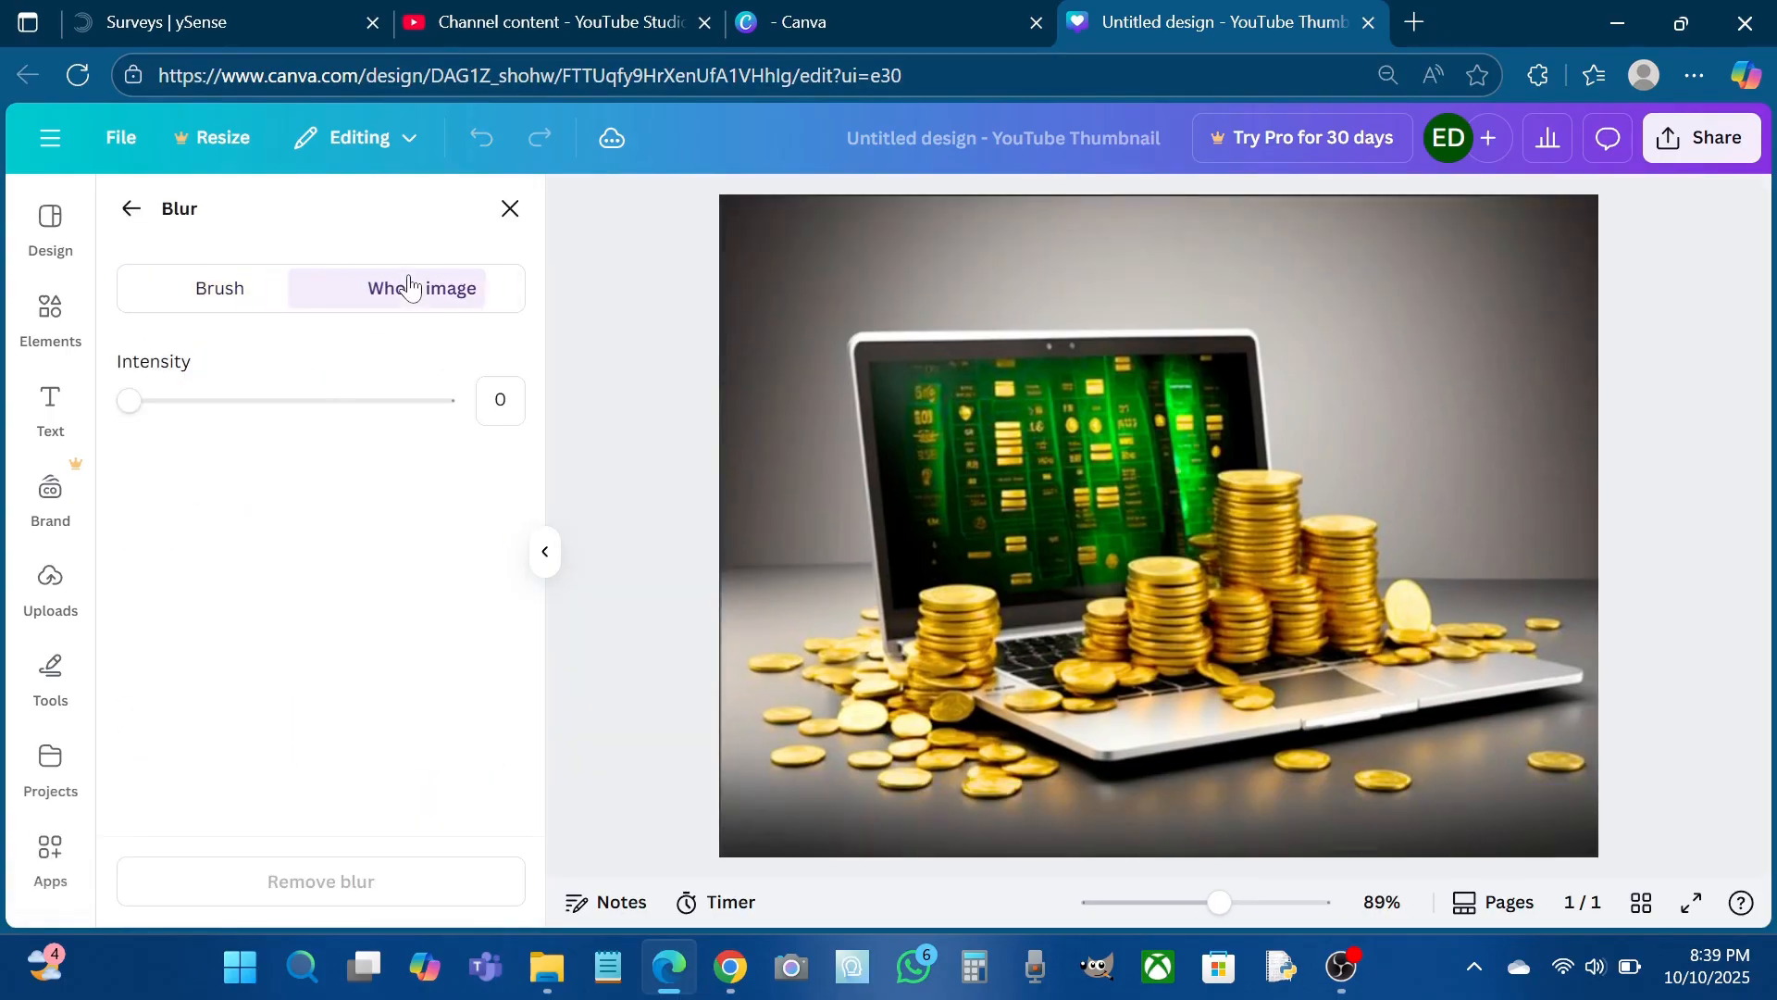
pyautogui.moveTo(130, 400); pyautogui.dragTo(215, 423)
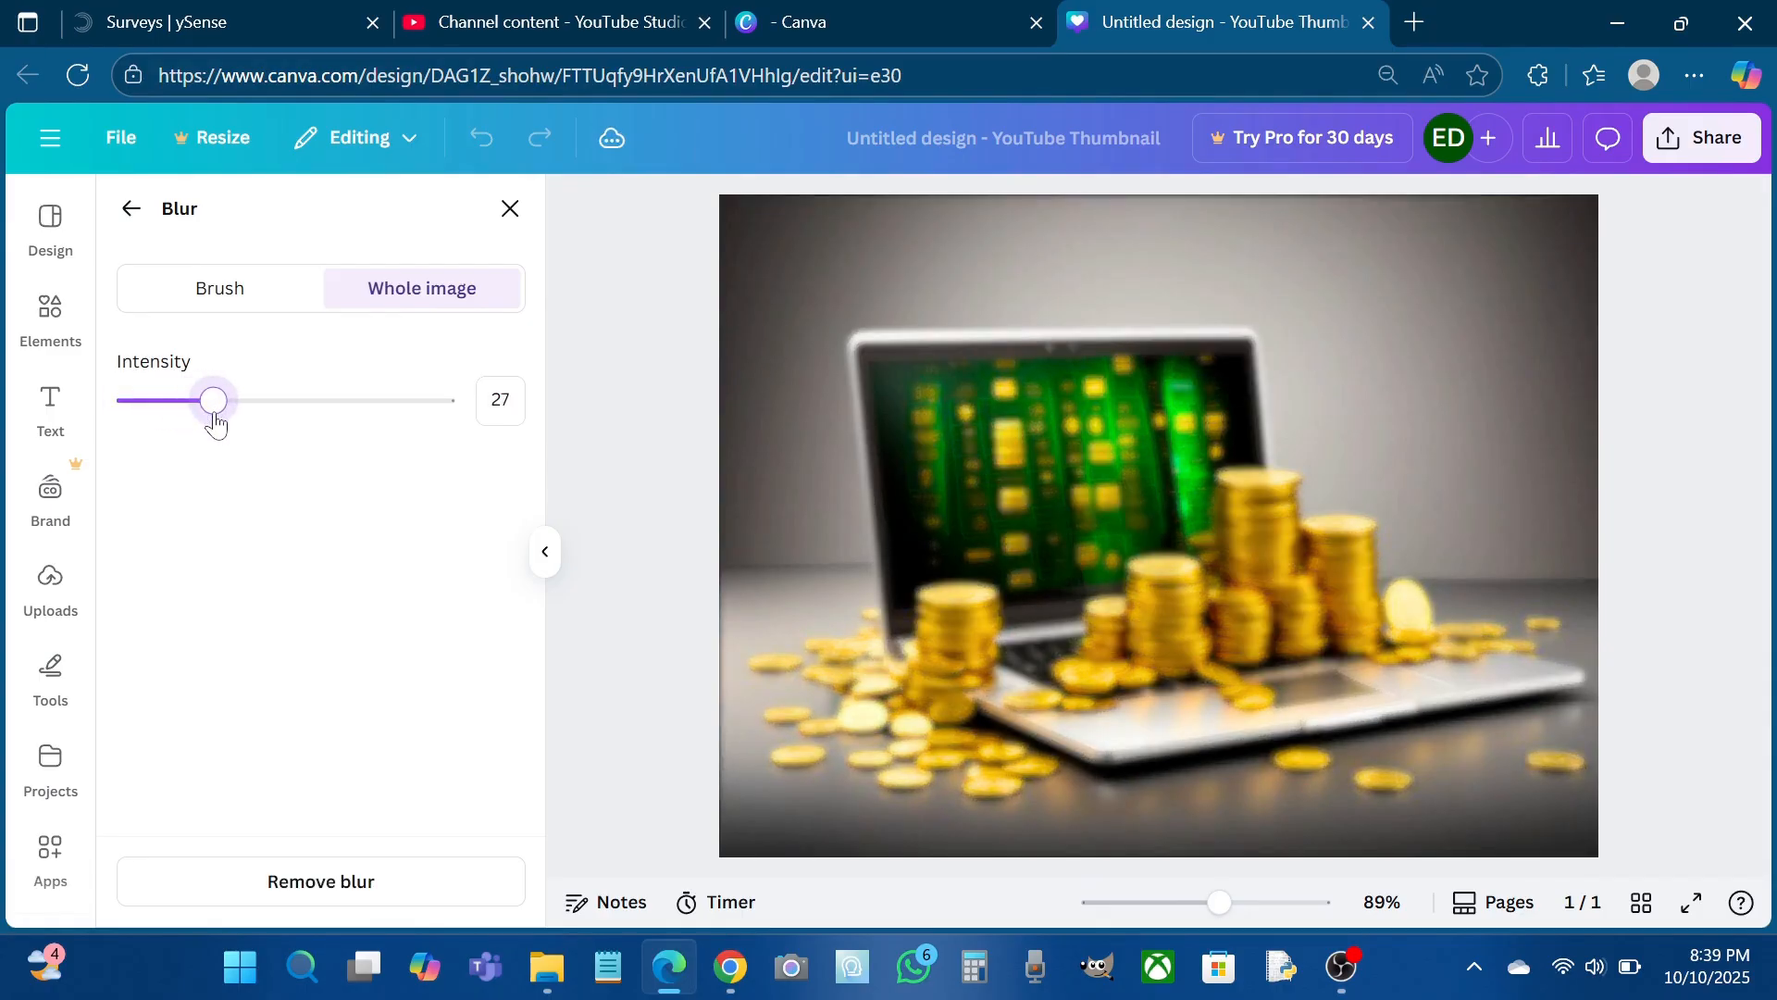
pyautogui.click(132, 208)
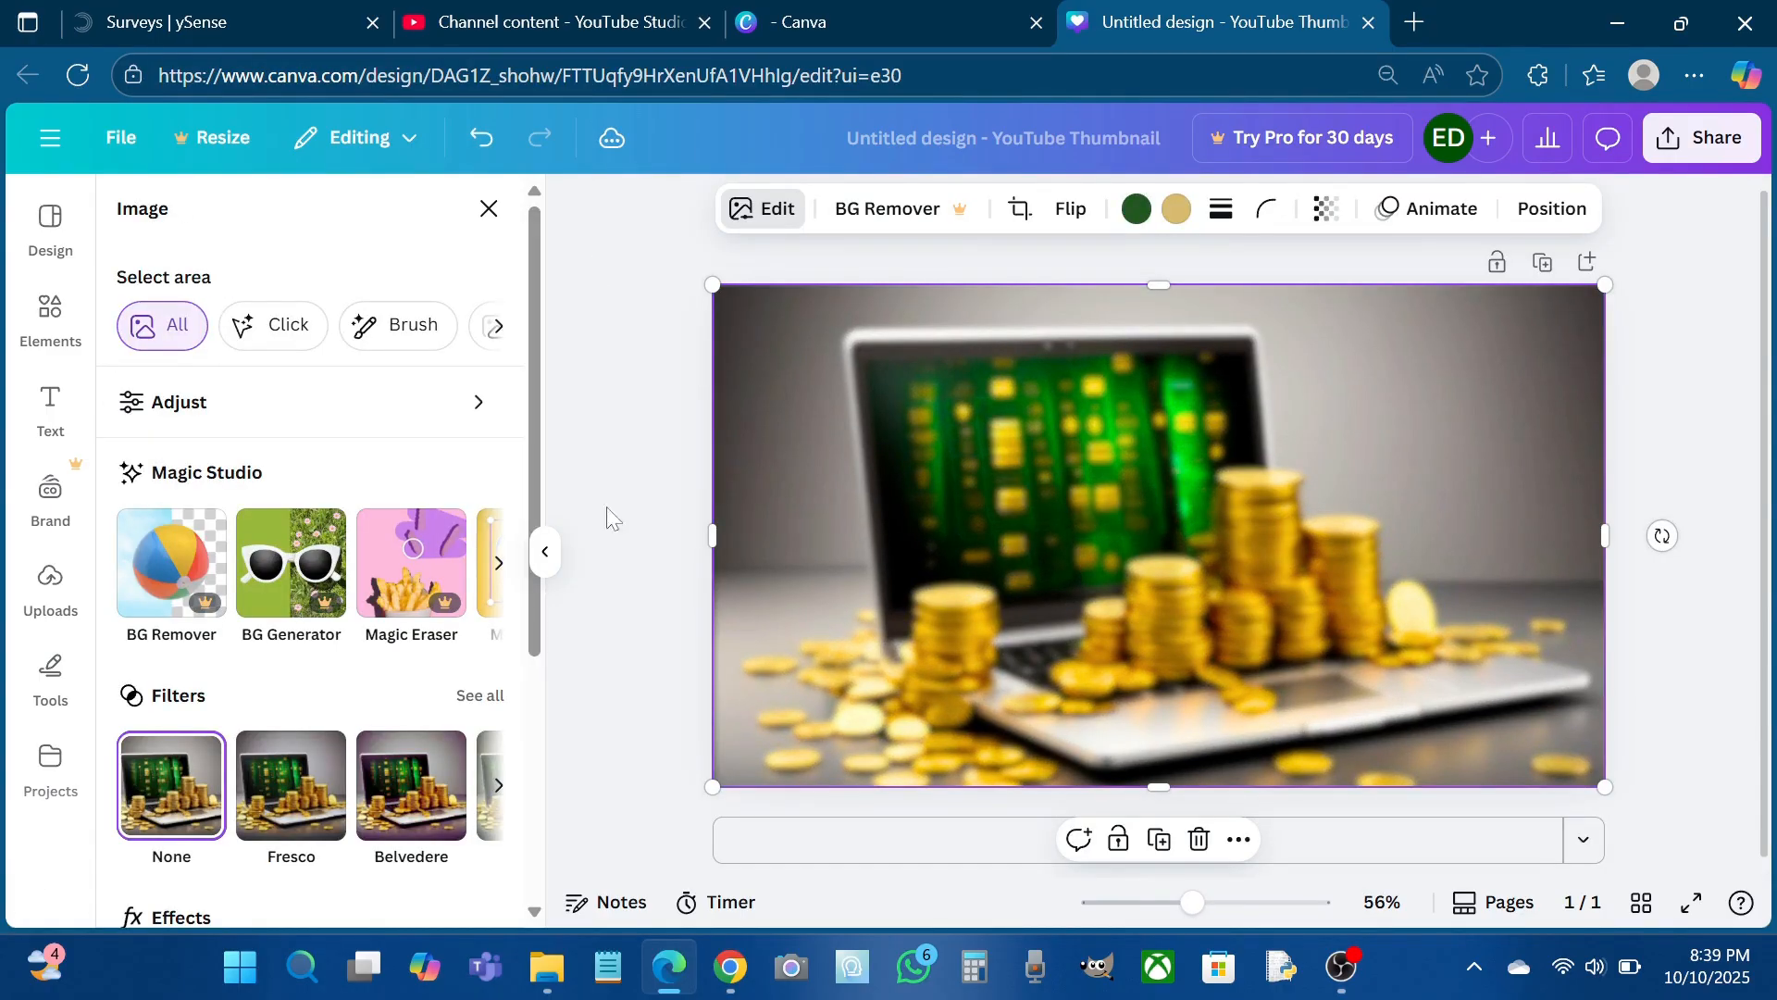
# Add the uploaded photo of the man with a finger on his lips, plus the multicolored logo, shrunk near the thumbnail's left edge
pyautogui.click(50, 597)
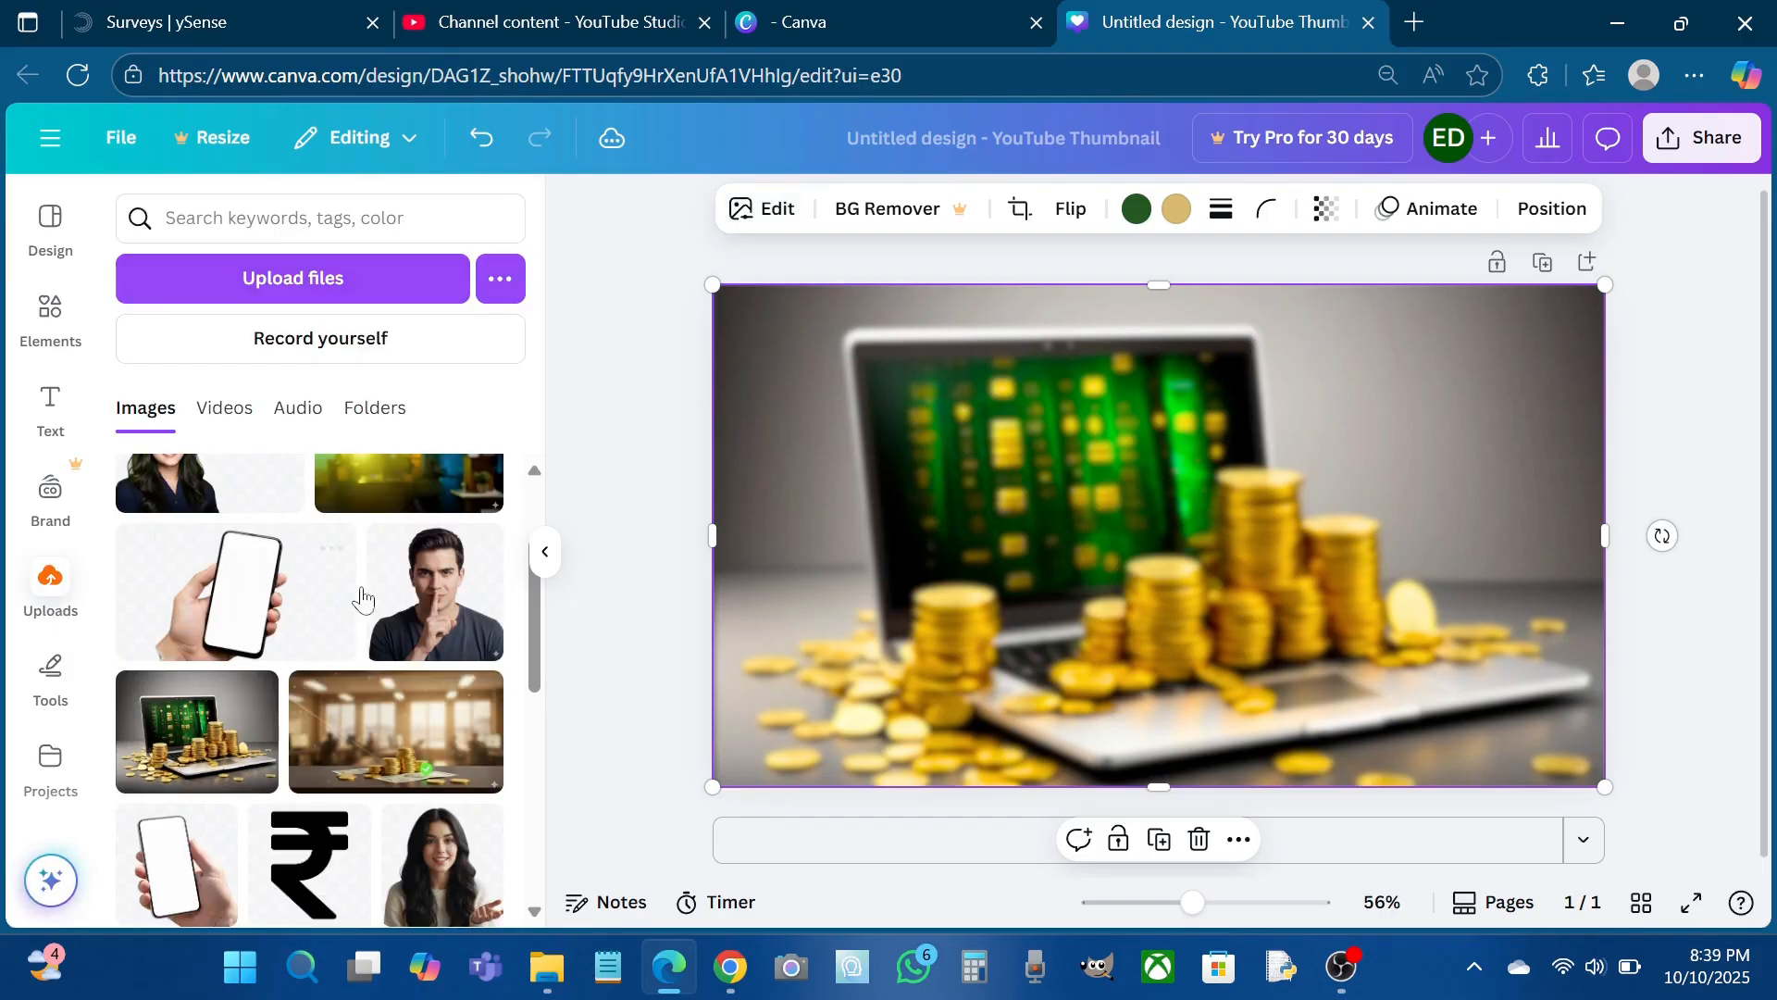
pyautogui.click(428, 622)
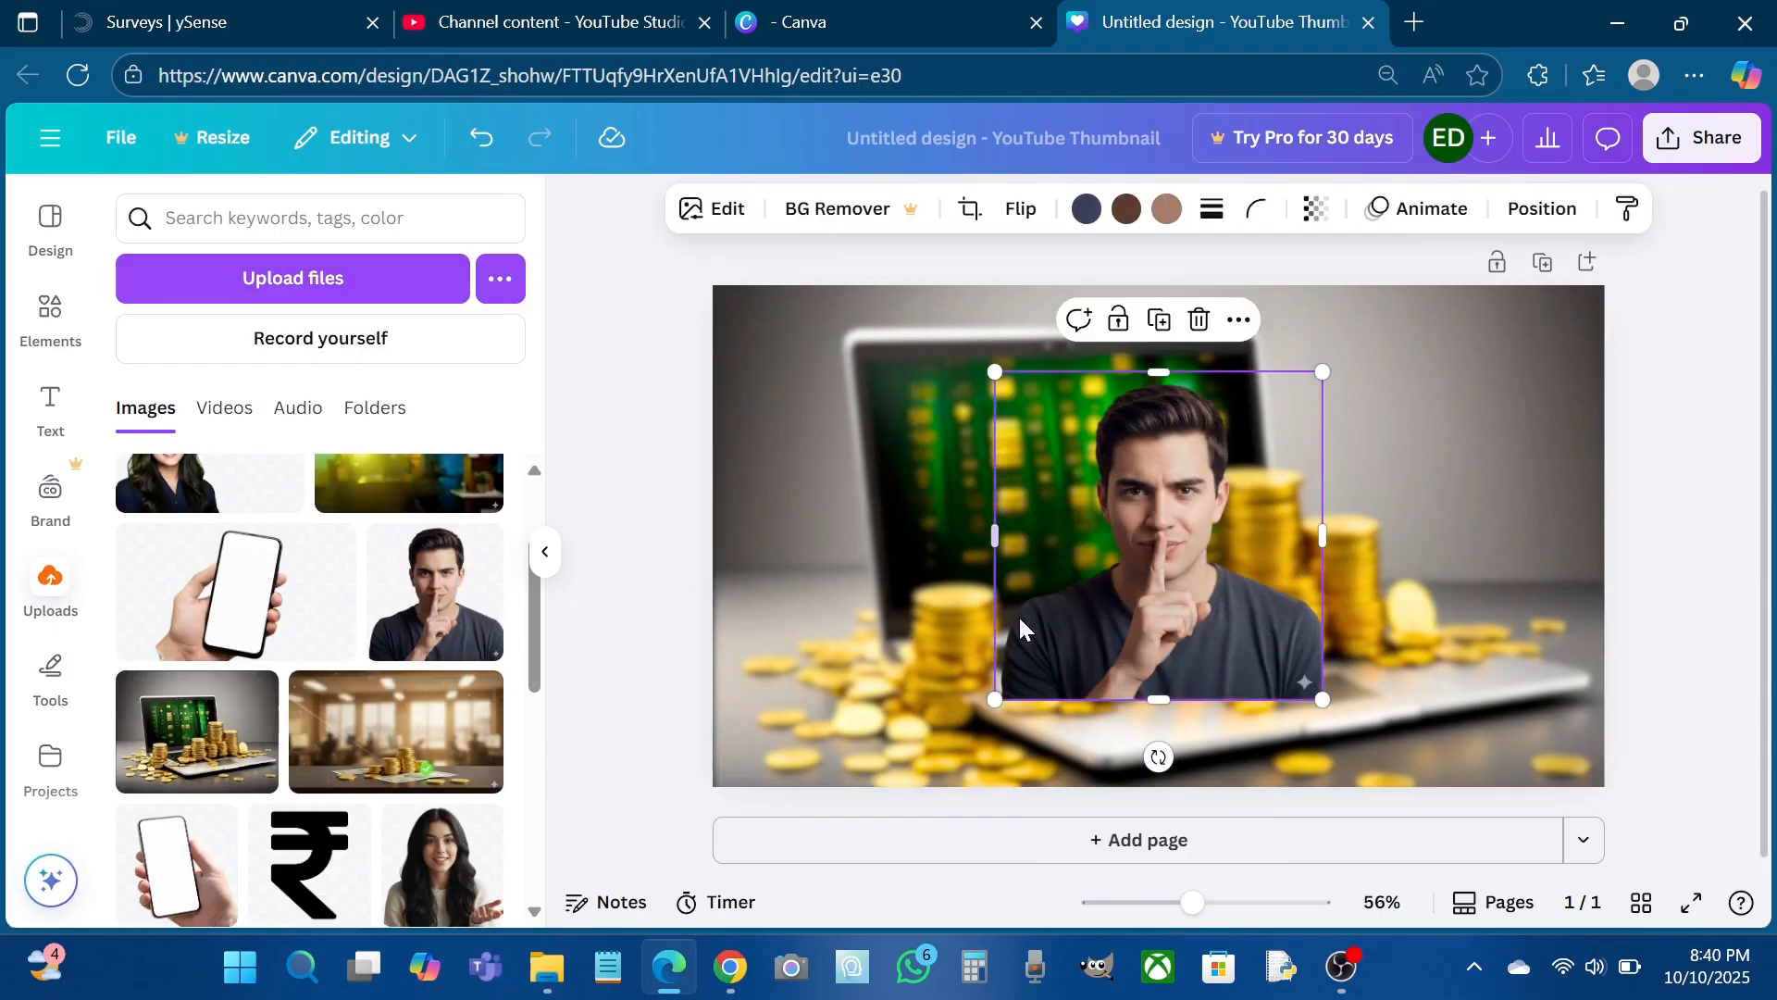
pyautogui.scroll(-3, 234, 699)
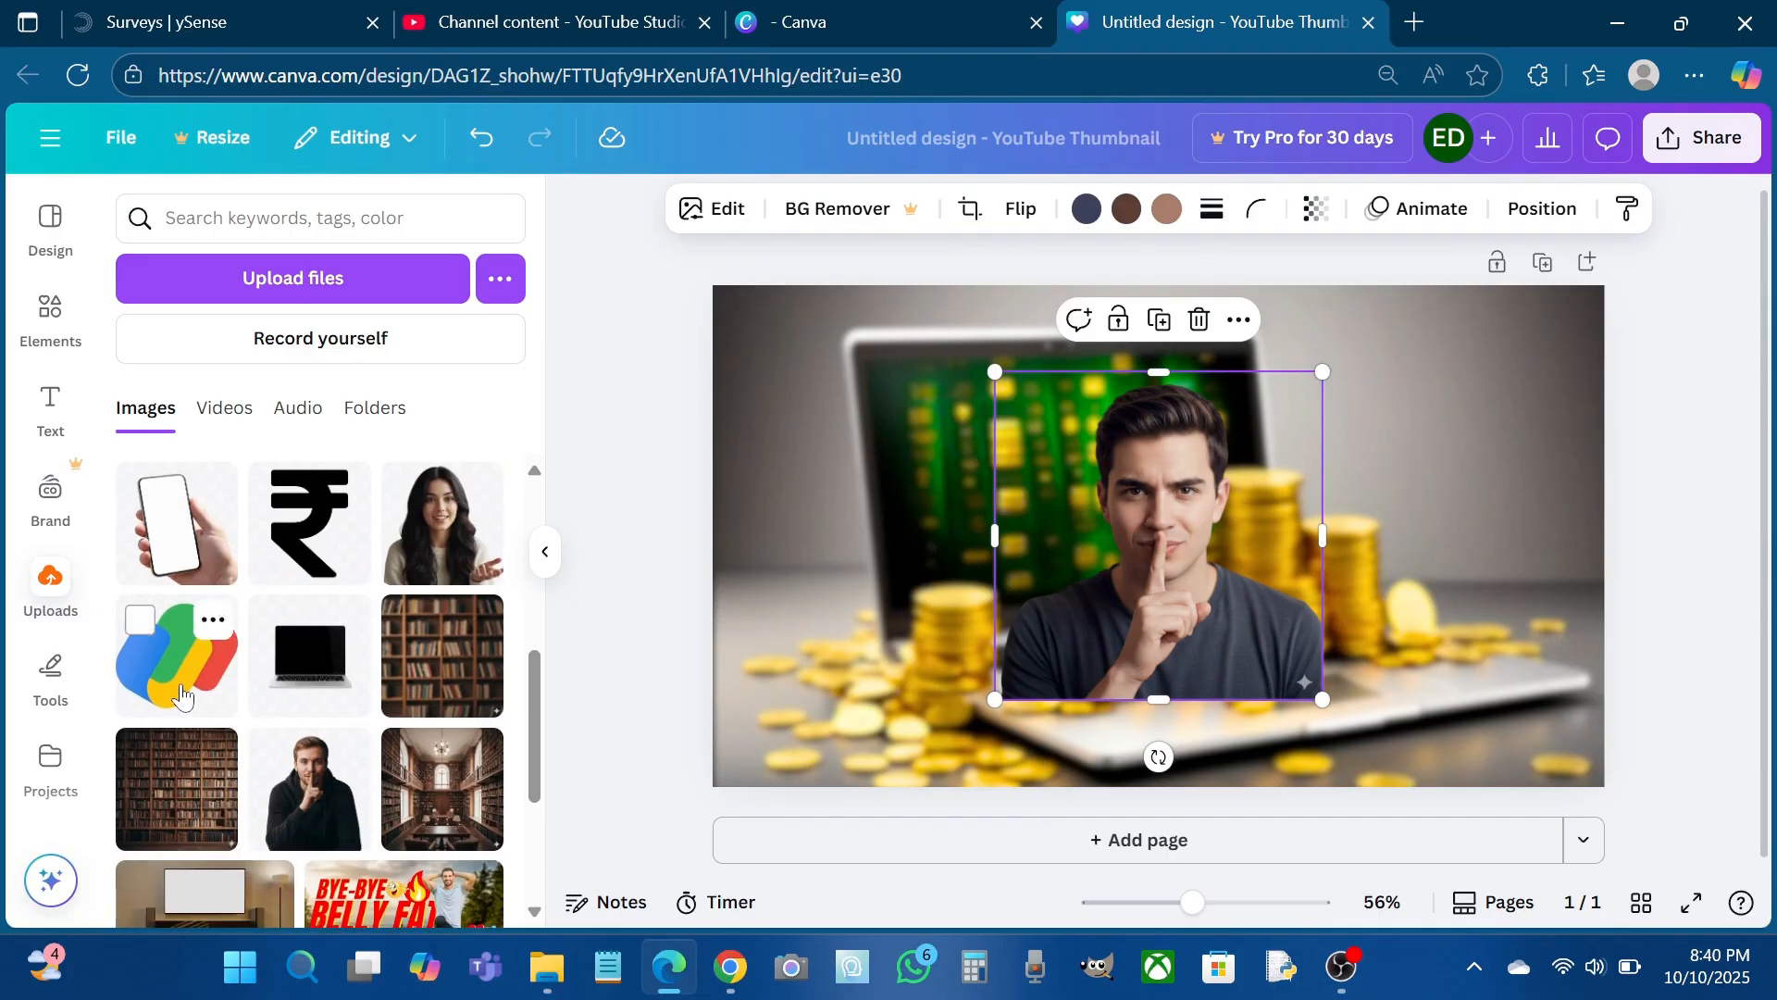
pyautogui.click(181, 694)
pyautogui.moveTo(1241, 552); pyautogui.dragTo(917, 518)
pyautogui.moveTo(953, 389); pyautogui.dragTo(815, 528)
pyautogui.moveTo(780, 592); pyautogui.dragTo(836, 593)
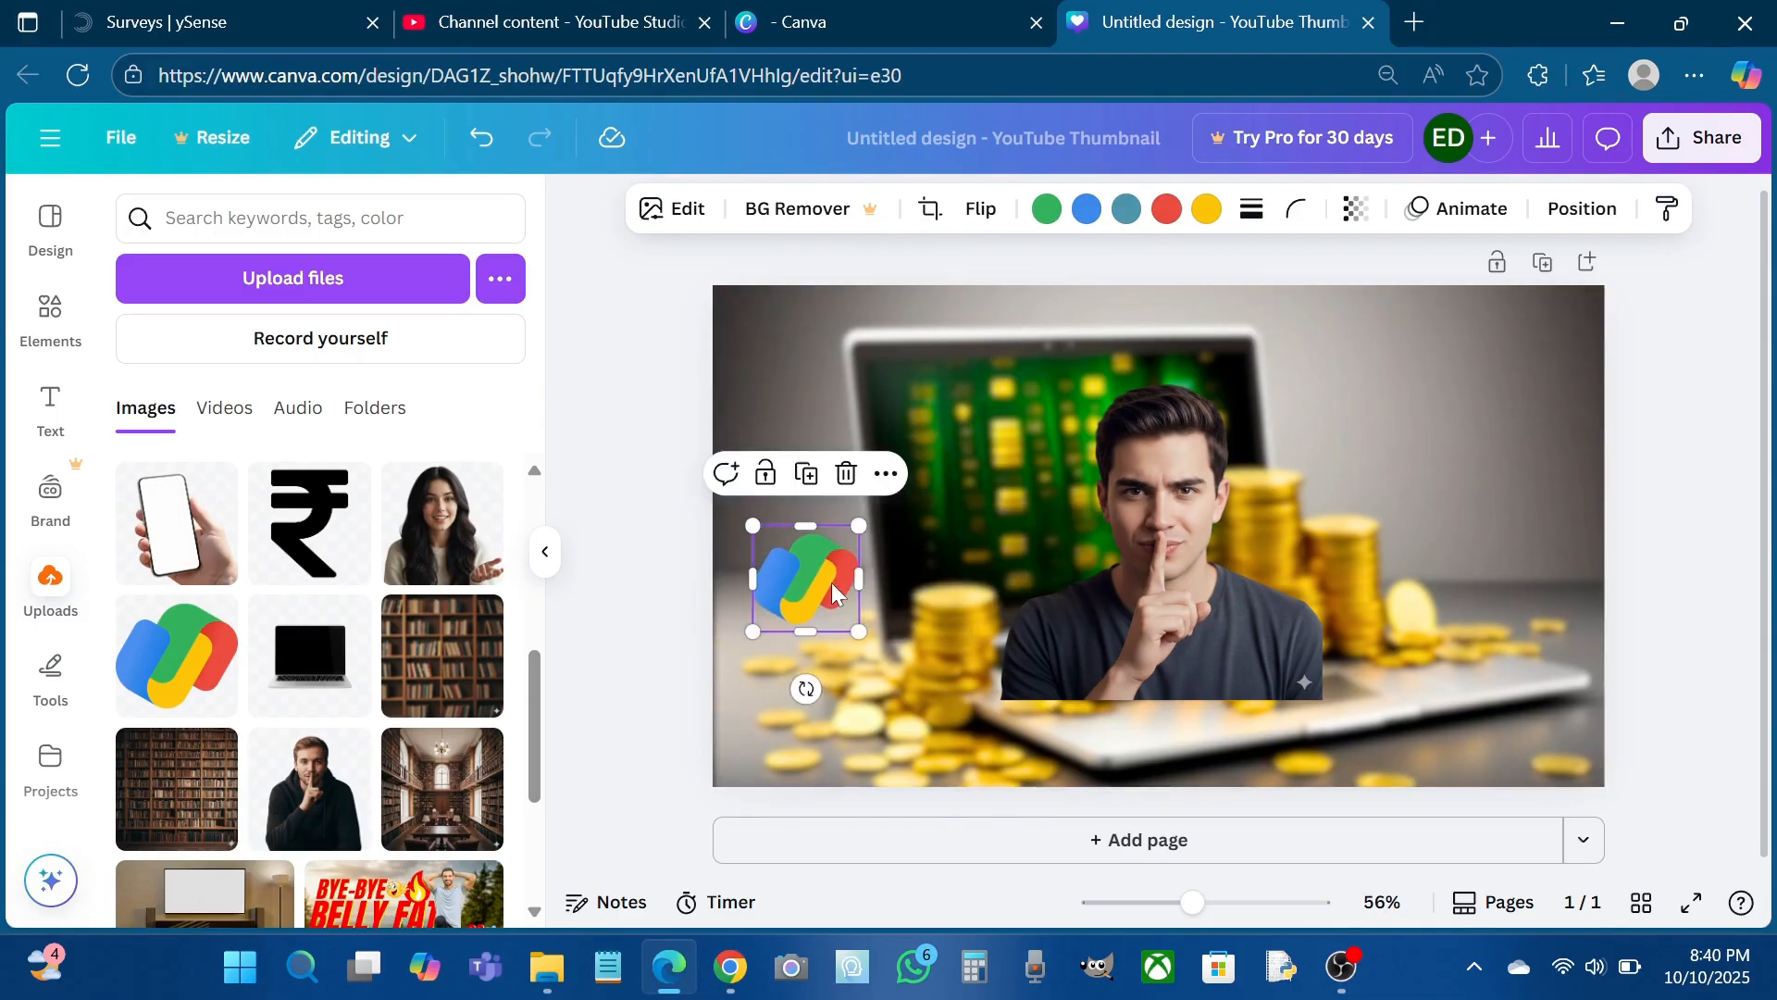
# Enlarge the man's photo to the full height of the thumbnail and place it at the right side, slightly past the edge
pyautogui.click(1166, 619)
pyautogui.moveTo(1167, 618); pyautogui.dragTo(1449, 532)
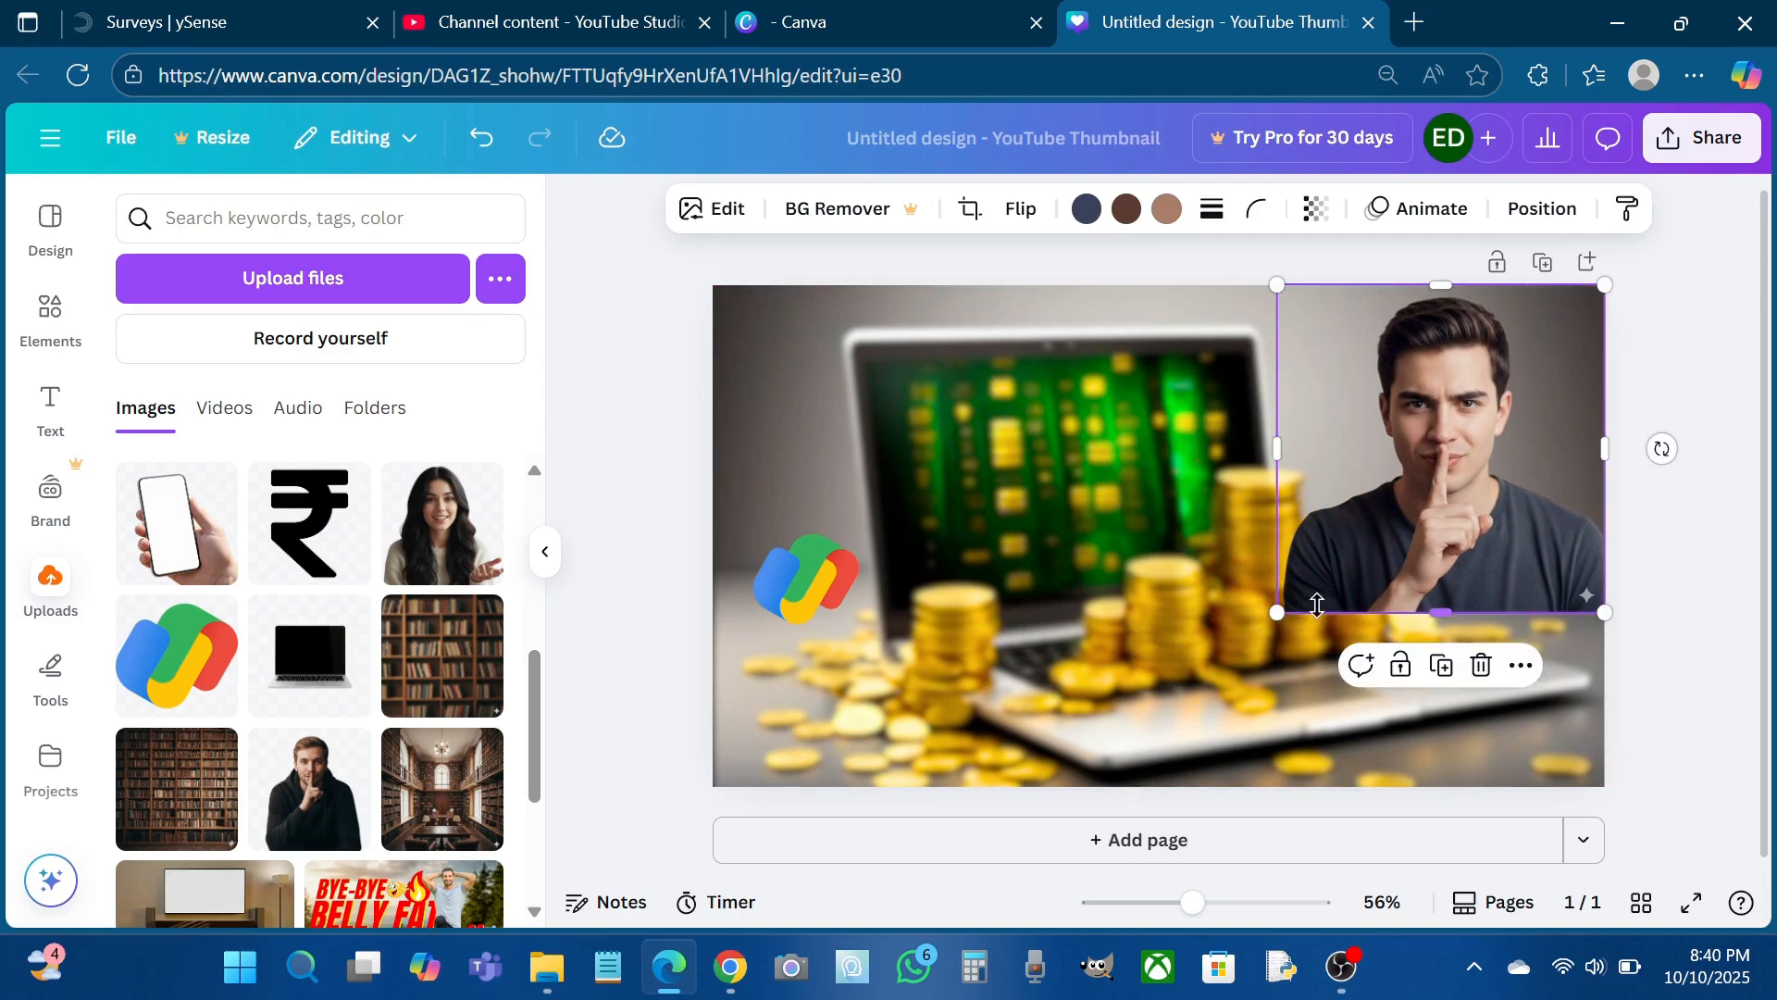
pyautogui.moveTo(1279, 618); pyautogui.dragTo(1097, 785)
pyautogui.moveTo(1247, 657); pyautogui.dragTo(1314, 653)
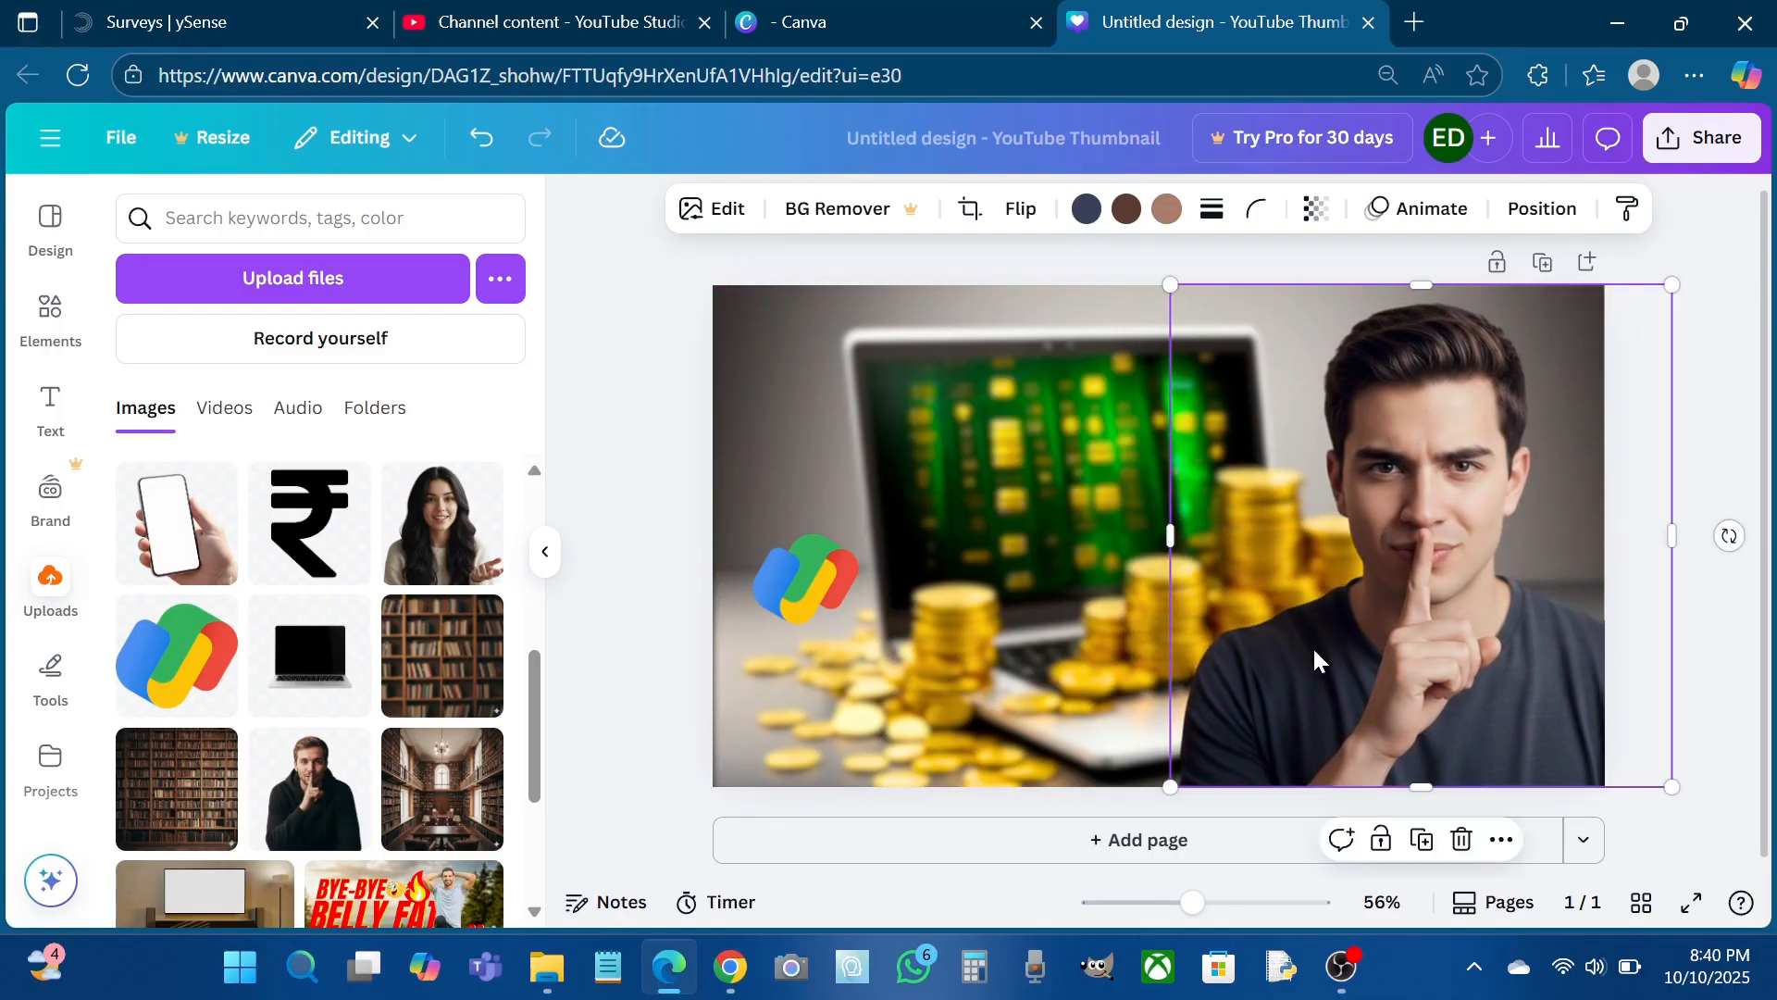
# Adjust the man's photo to brightness 28, contrast 31, highlights -21 and shadows 33
pyautogui.click(728, 209)
pyautogui.click(297, 408)
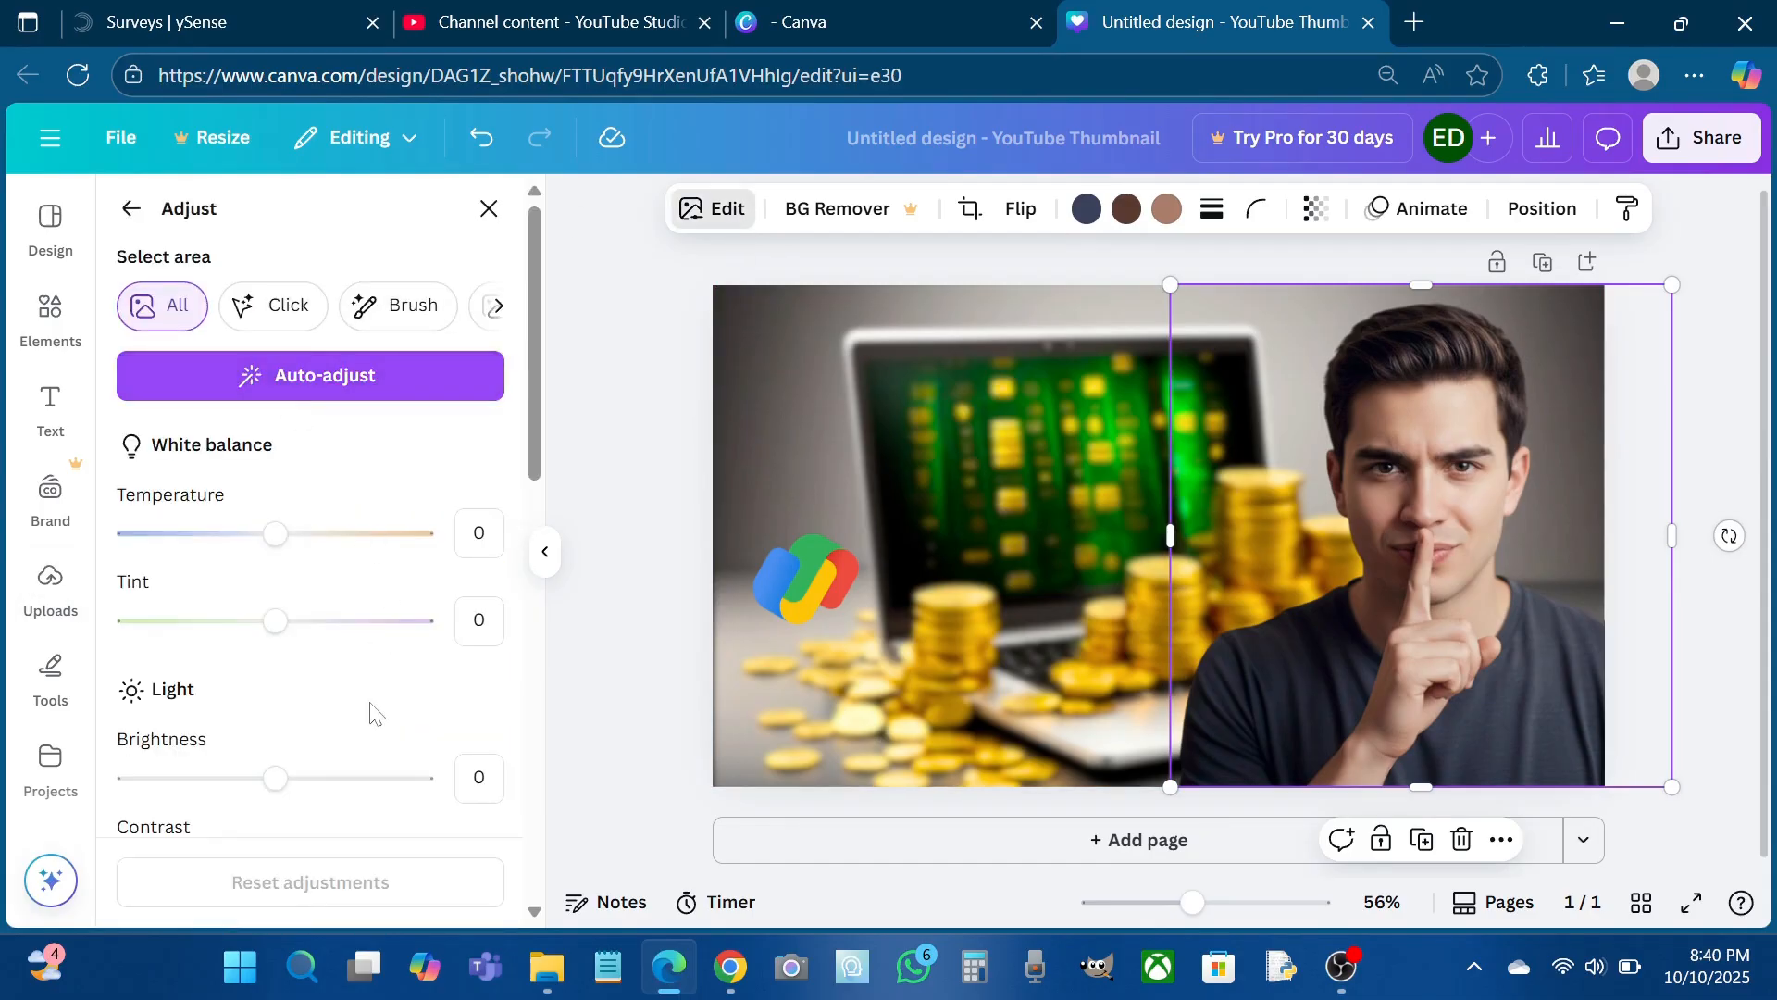
pyautogui.scroll(-3, 374, 713)
pyautogui.moveTo(278, 524); pyautogui.dragTo(315, 520)
pyautogui.moveTo(279, 606); pyautogui.dragTo(322, 615)
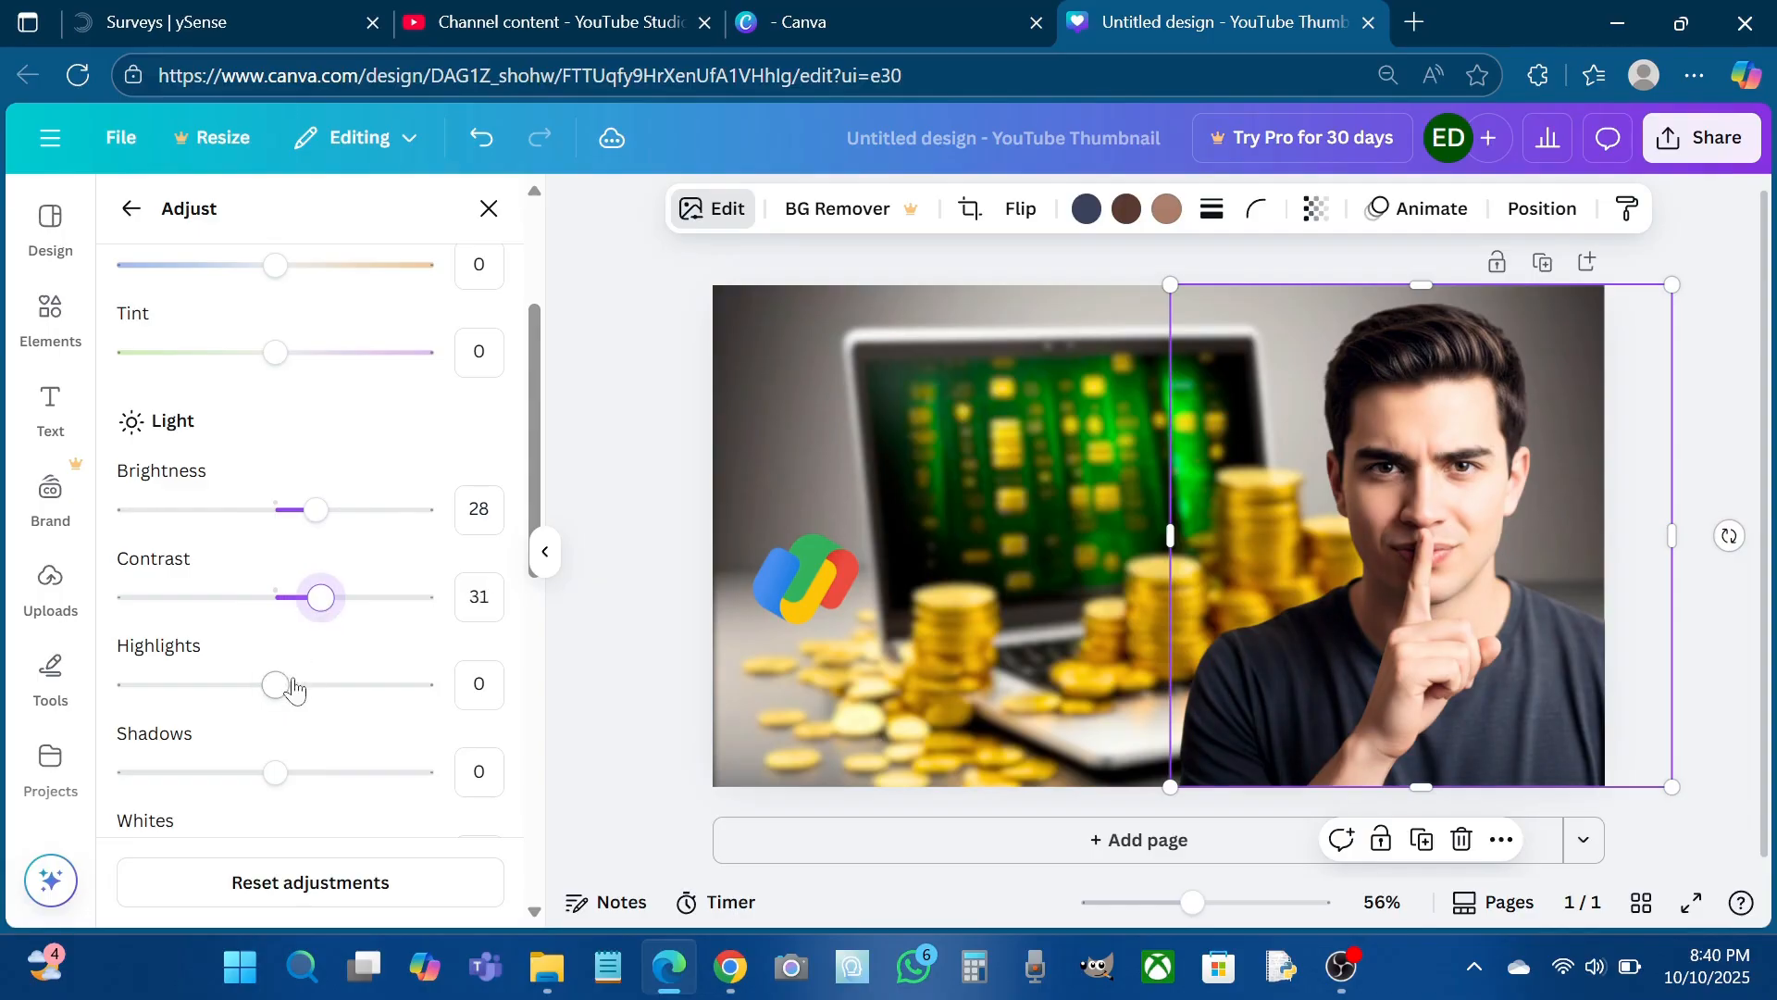
pyautogui.moveTo(279, 687); pyautogui.dragTo(243, 687)
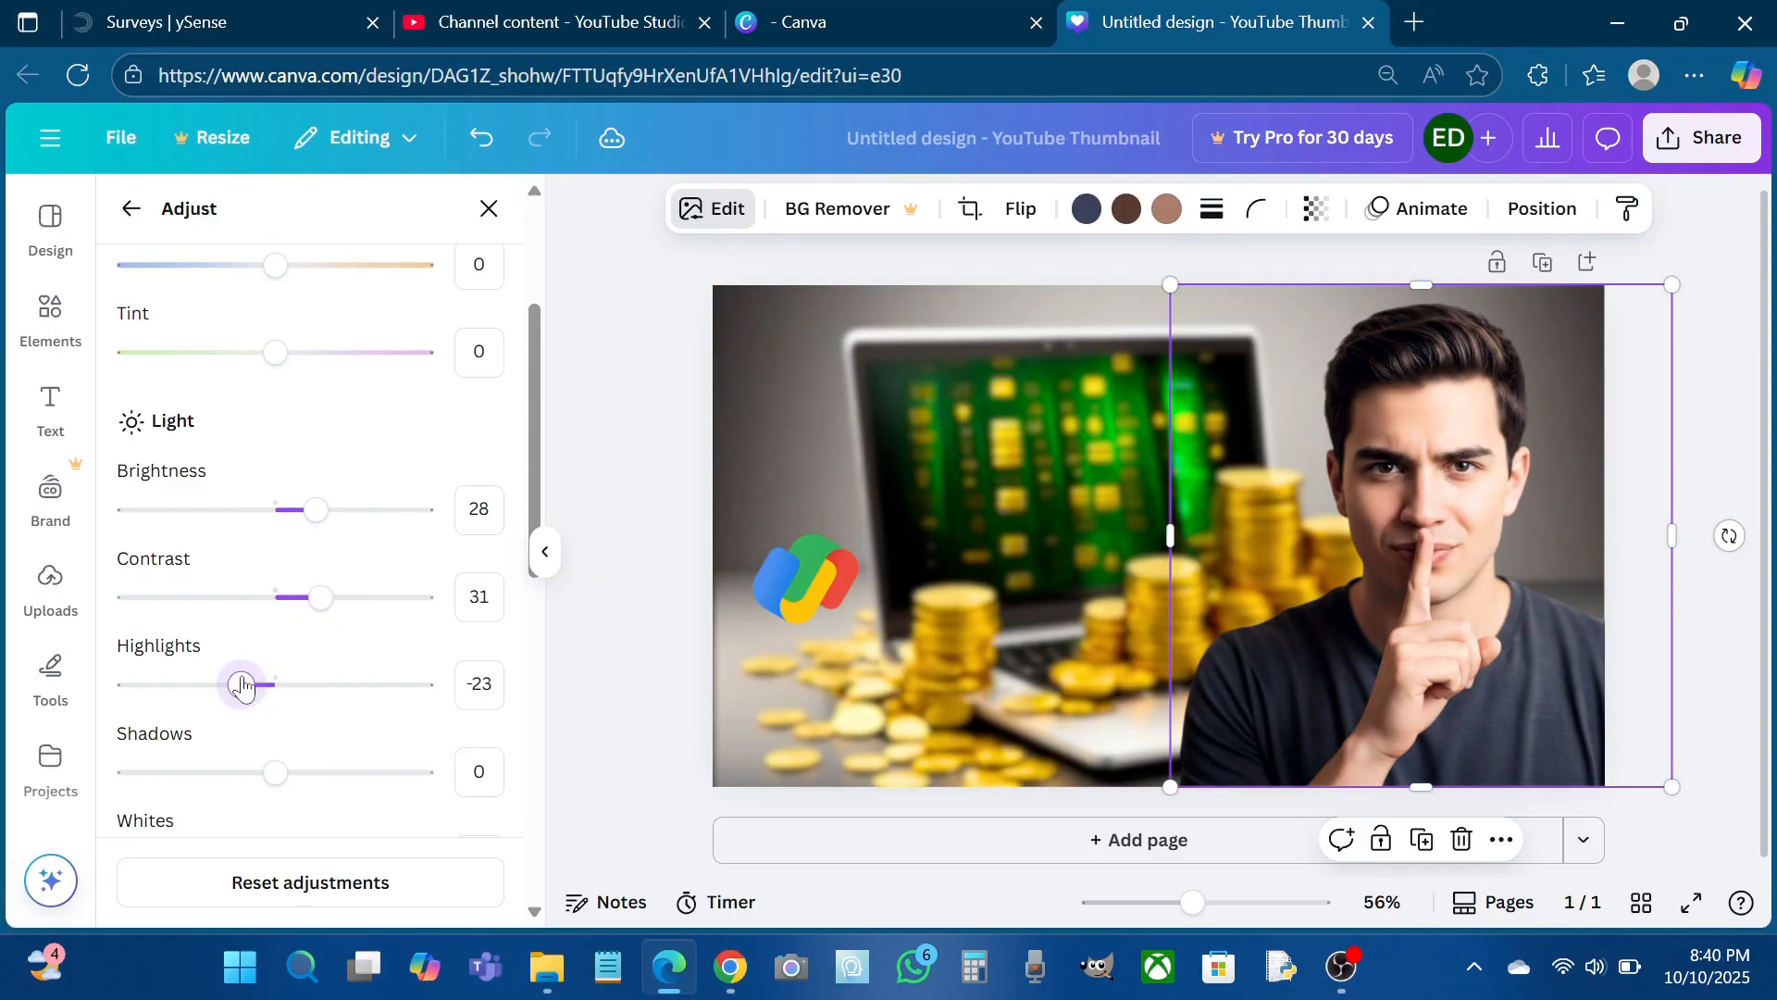
pyautogui.moveTo(278, 774); pyautogui.dragTo(327, 785)
pyautogui.scroll(-3, 365, 686)
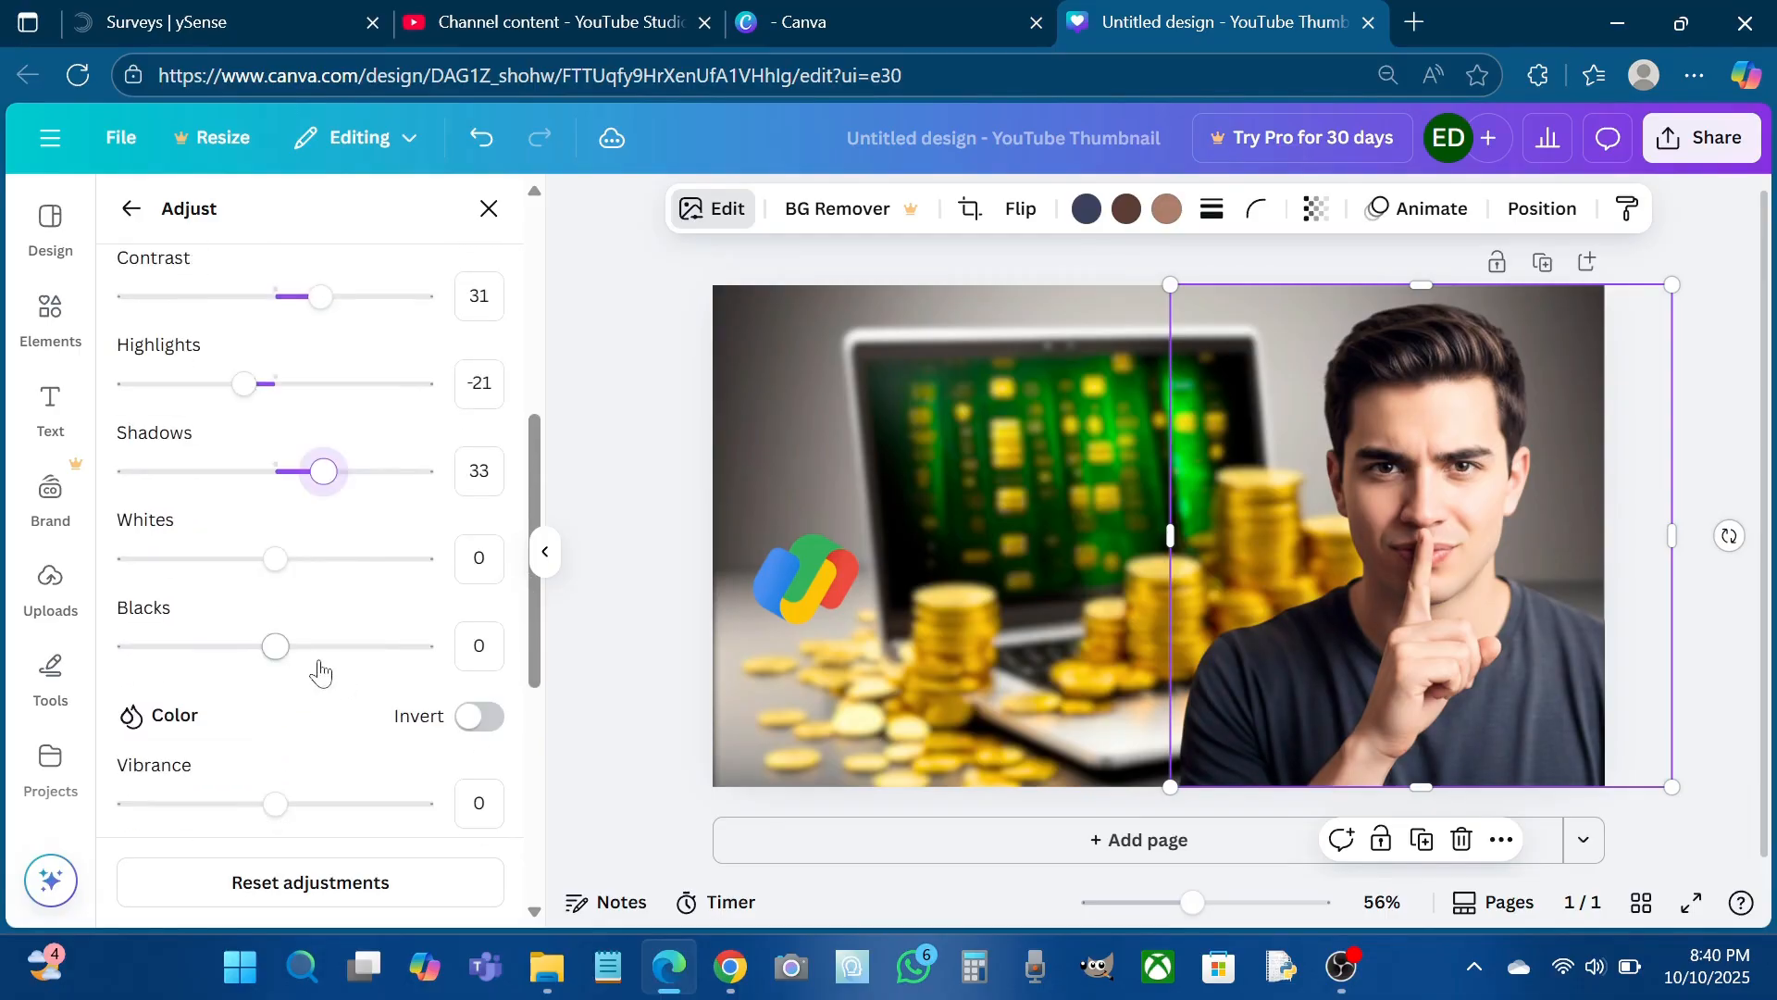
# Give the man's photo a slight saturation boost and set its sharpness to 33
pyautogui.scroll(-3, 283, 637)
pyautogui.moveTo(270, 663); pyautogui.dragTo(313, 685)
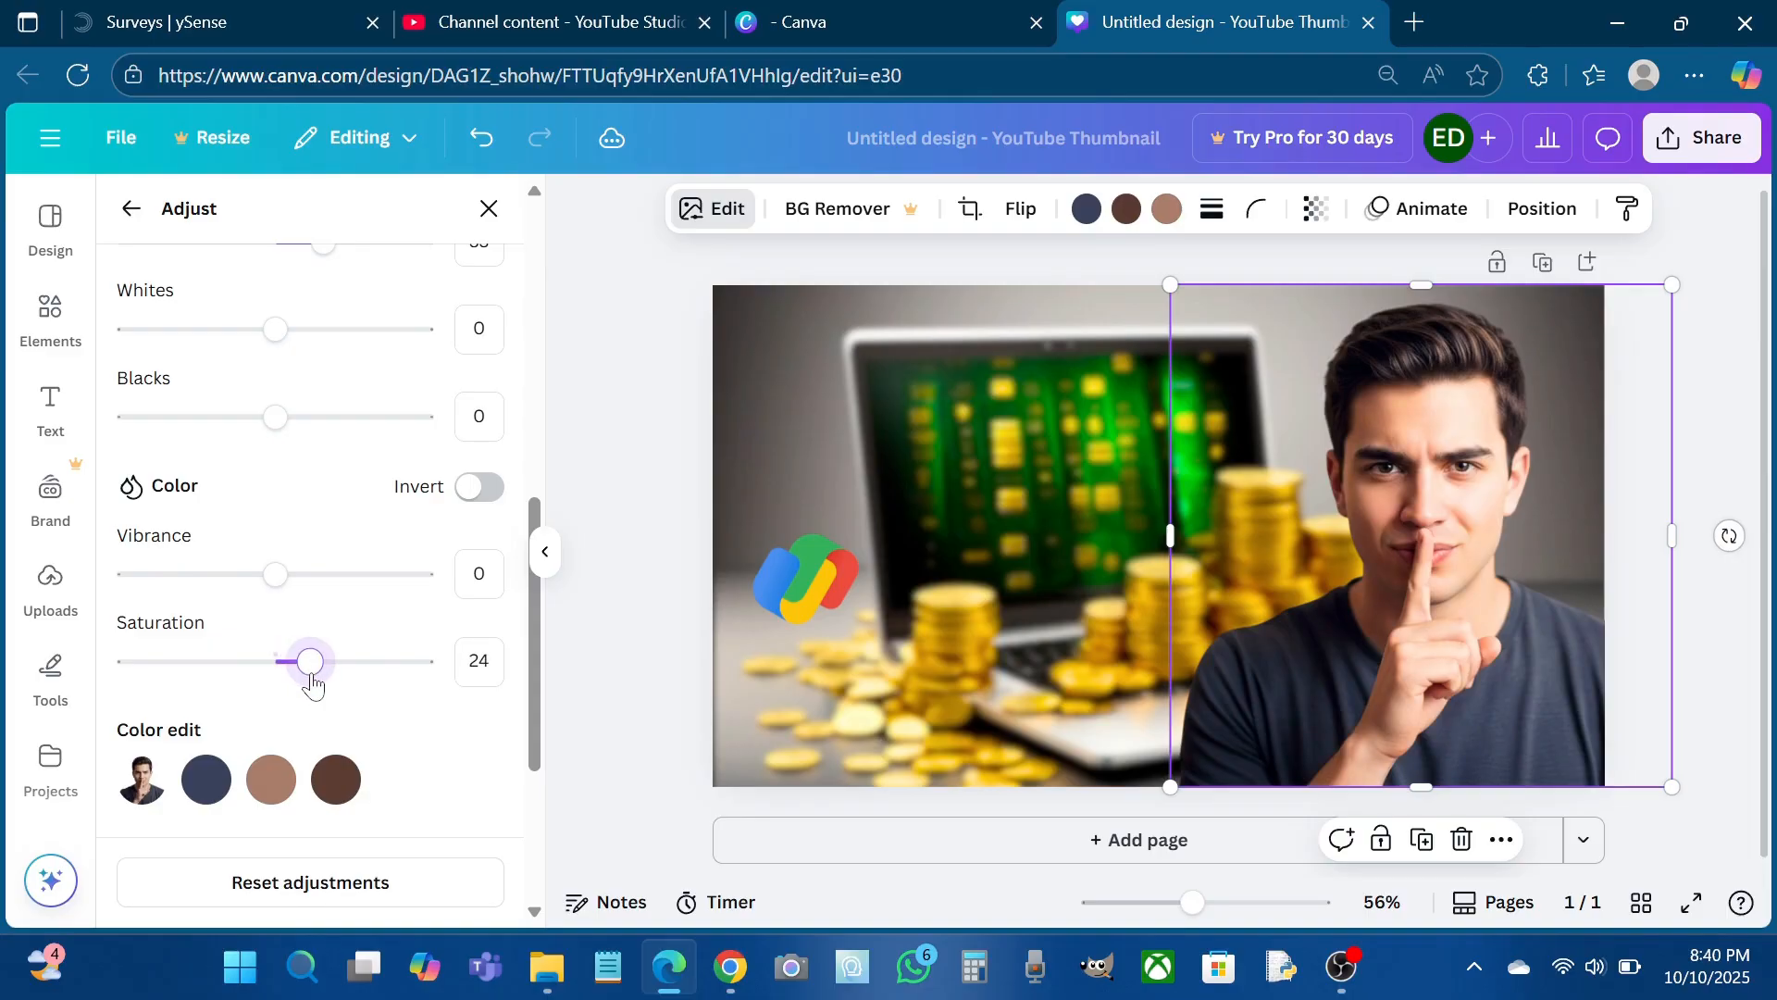
pyautogui.scroll(-3, 313, 685)
pyautogui.moveTo(275, 617); pyautogui.dragTo(325, 627)
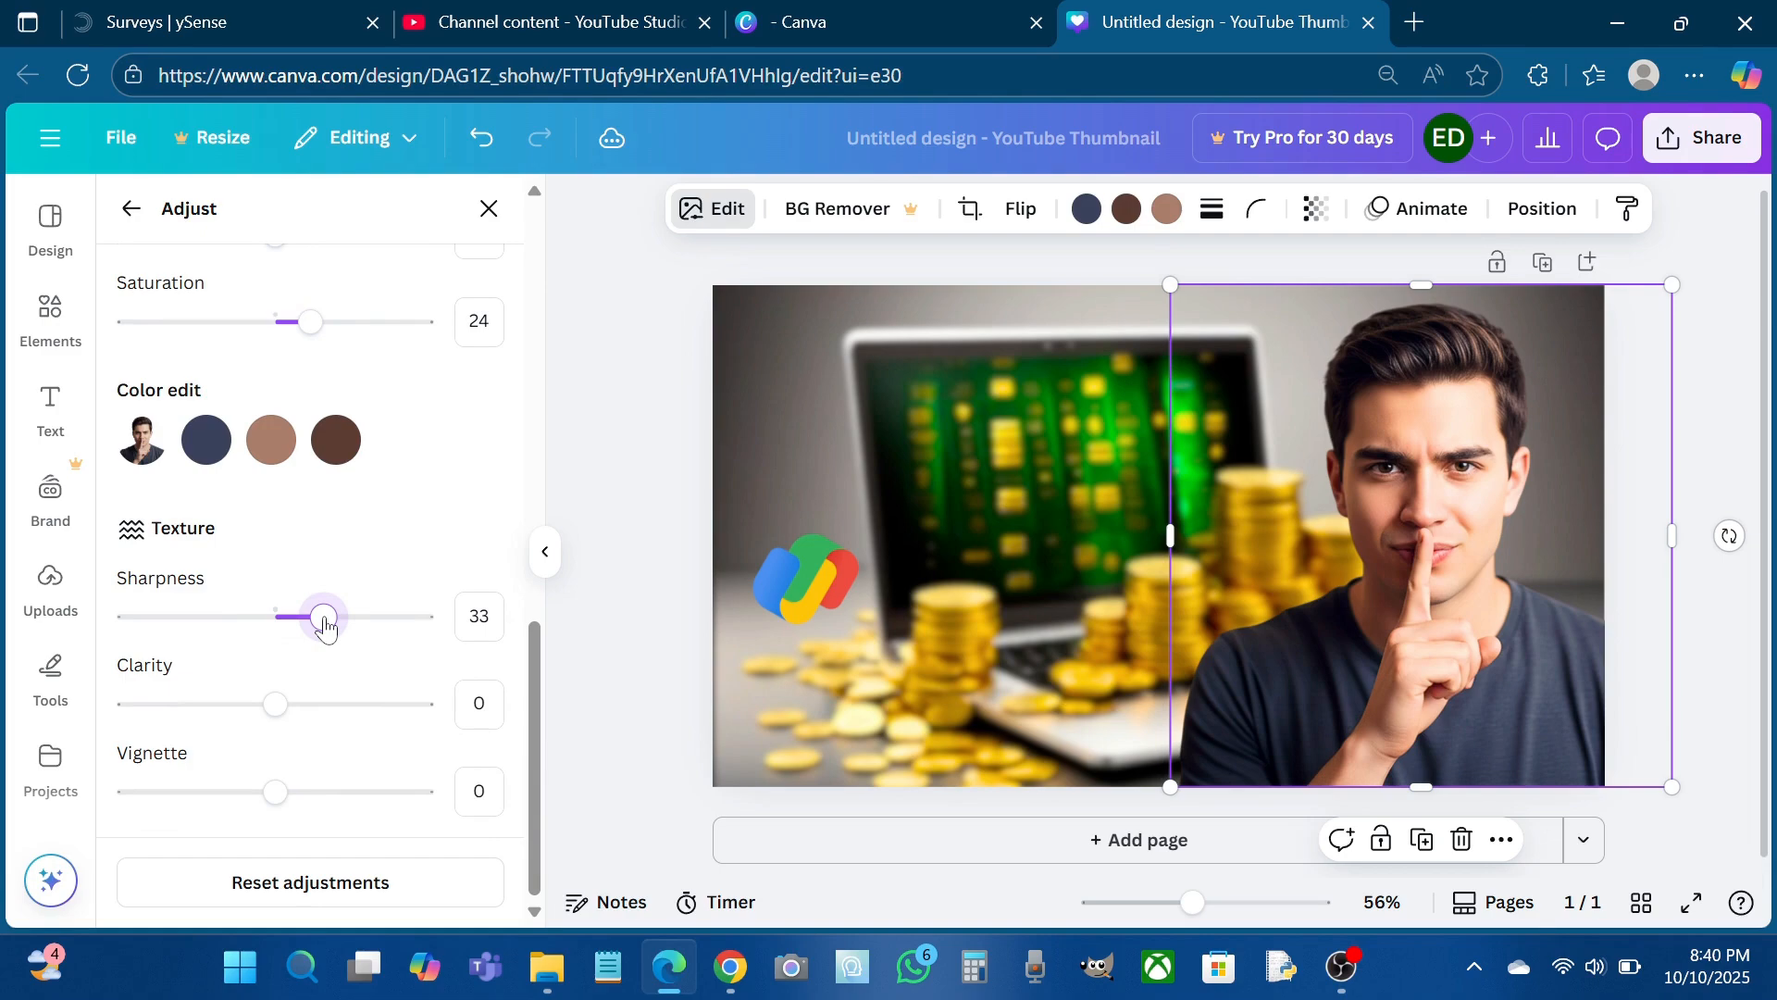
pyautogui.moveTo(312, 326); pyautogui.dragTo(294, 324)
pyautogui.click(131, 208)
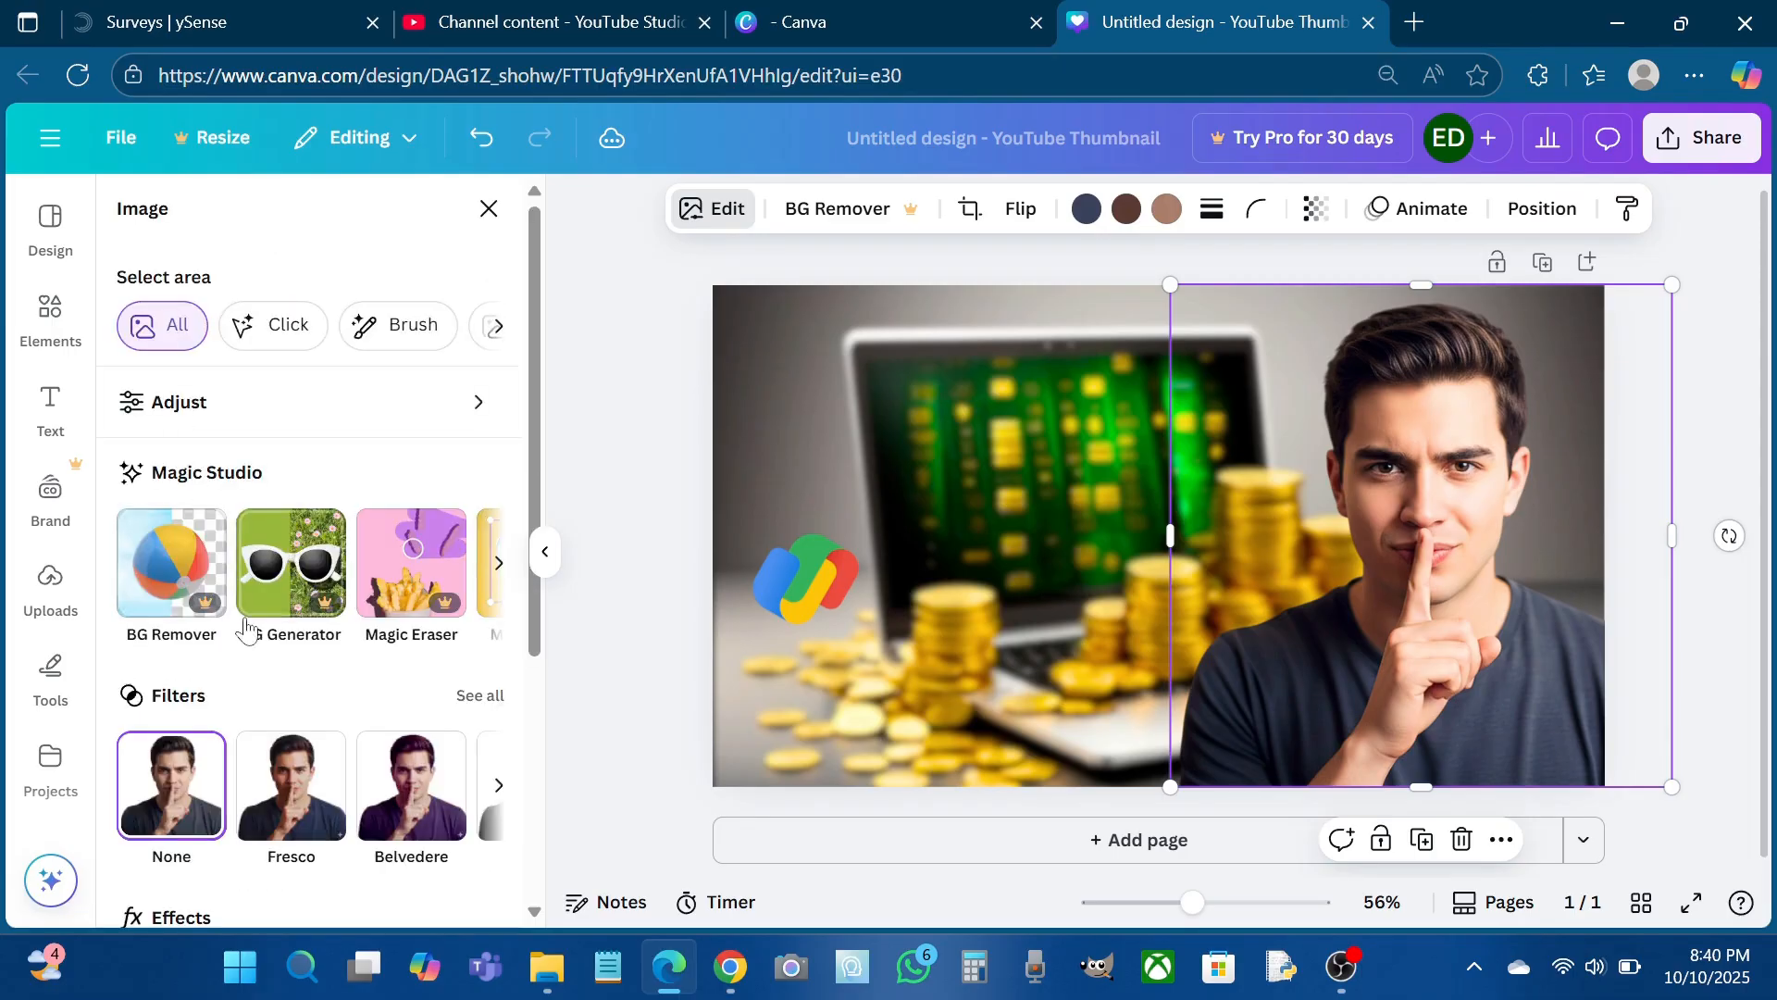
# Apply a Glow shadow in white (#FFFFFF) to the man's photo
pyautogui.scroll(-5, 245, 629)
pyautogui.click(176, 611)
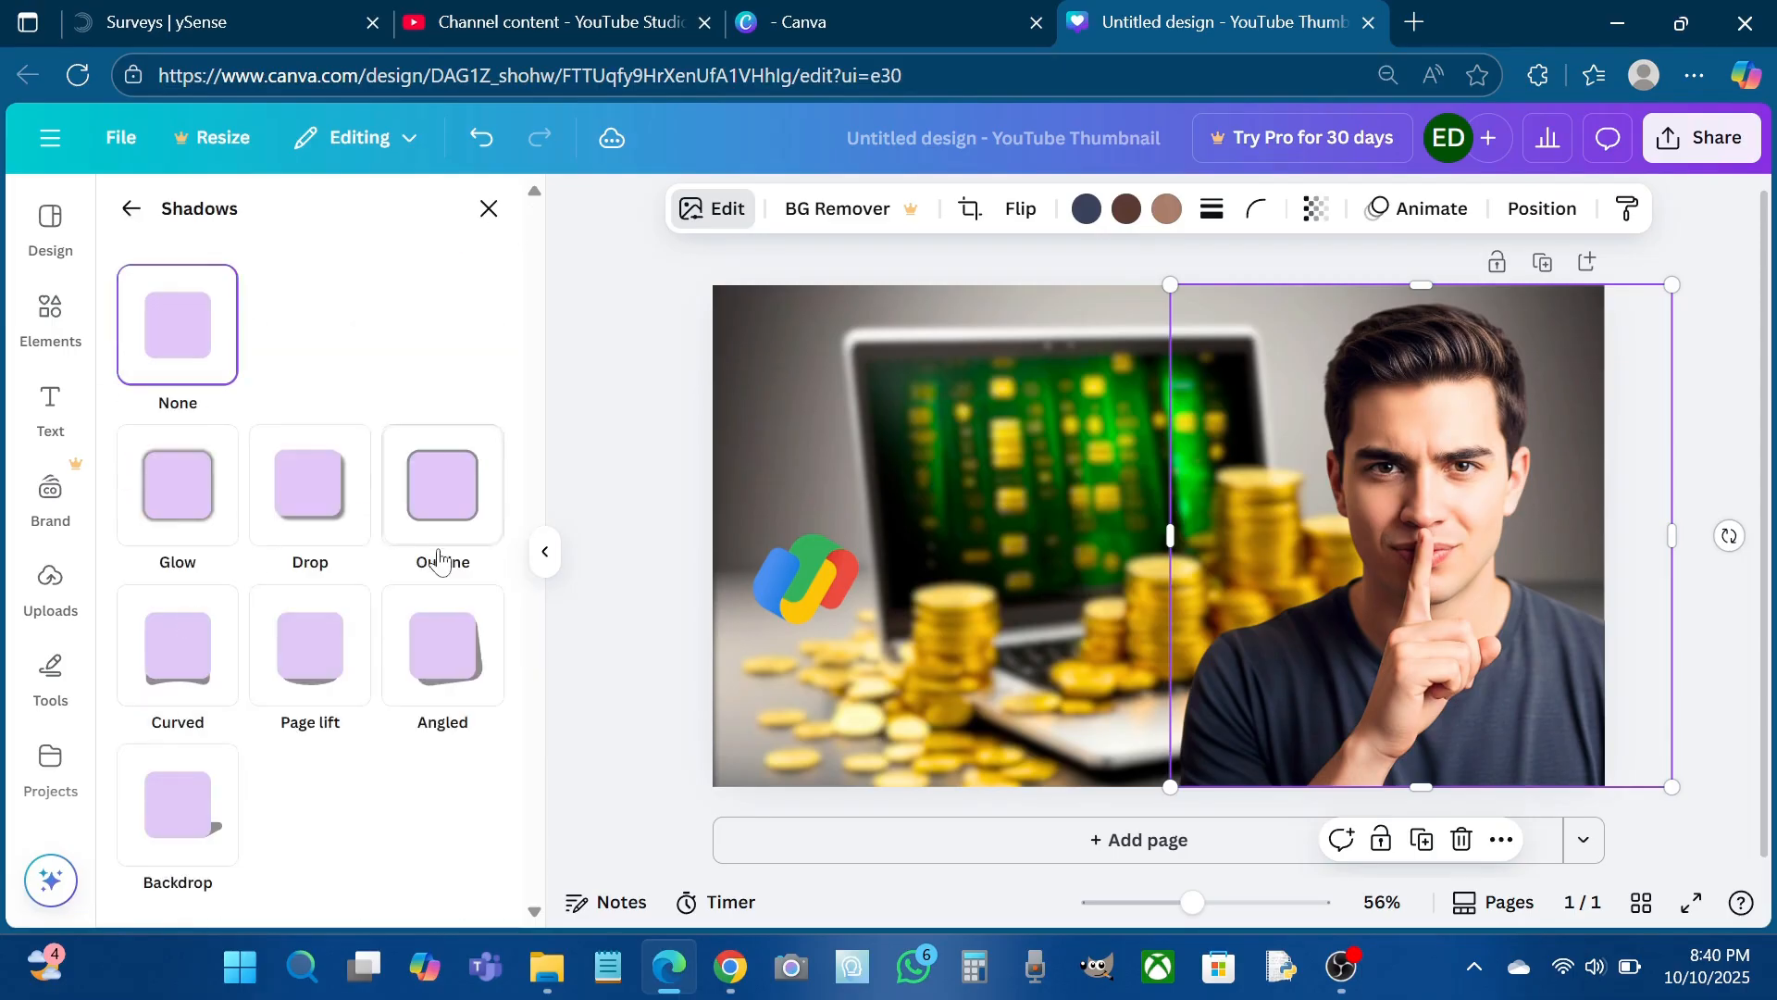
pyautogui.click(188, 526)
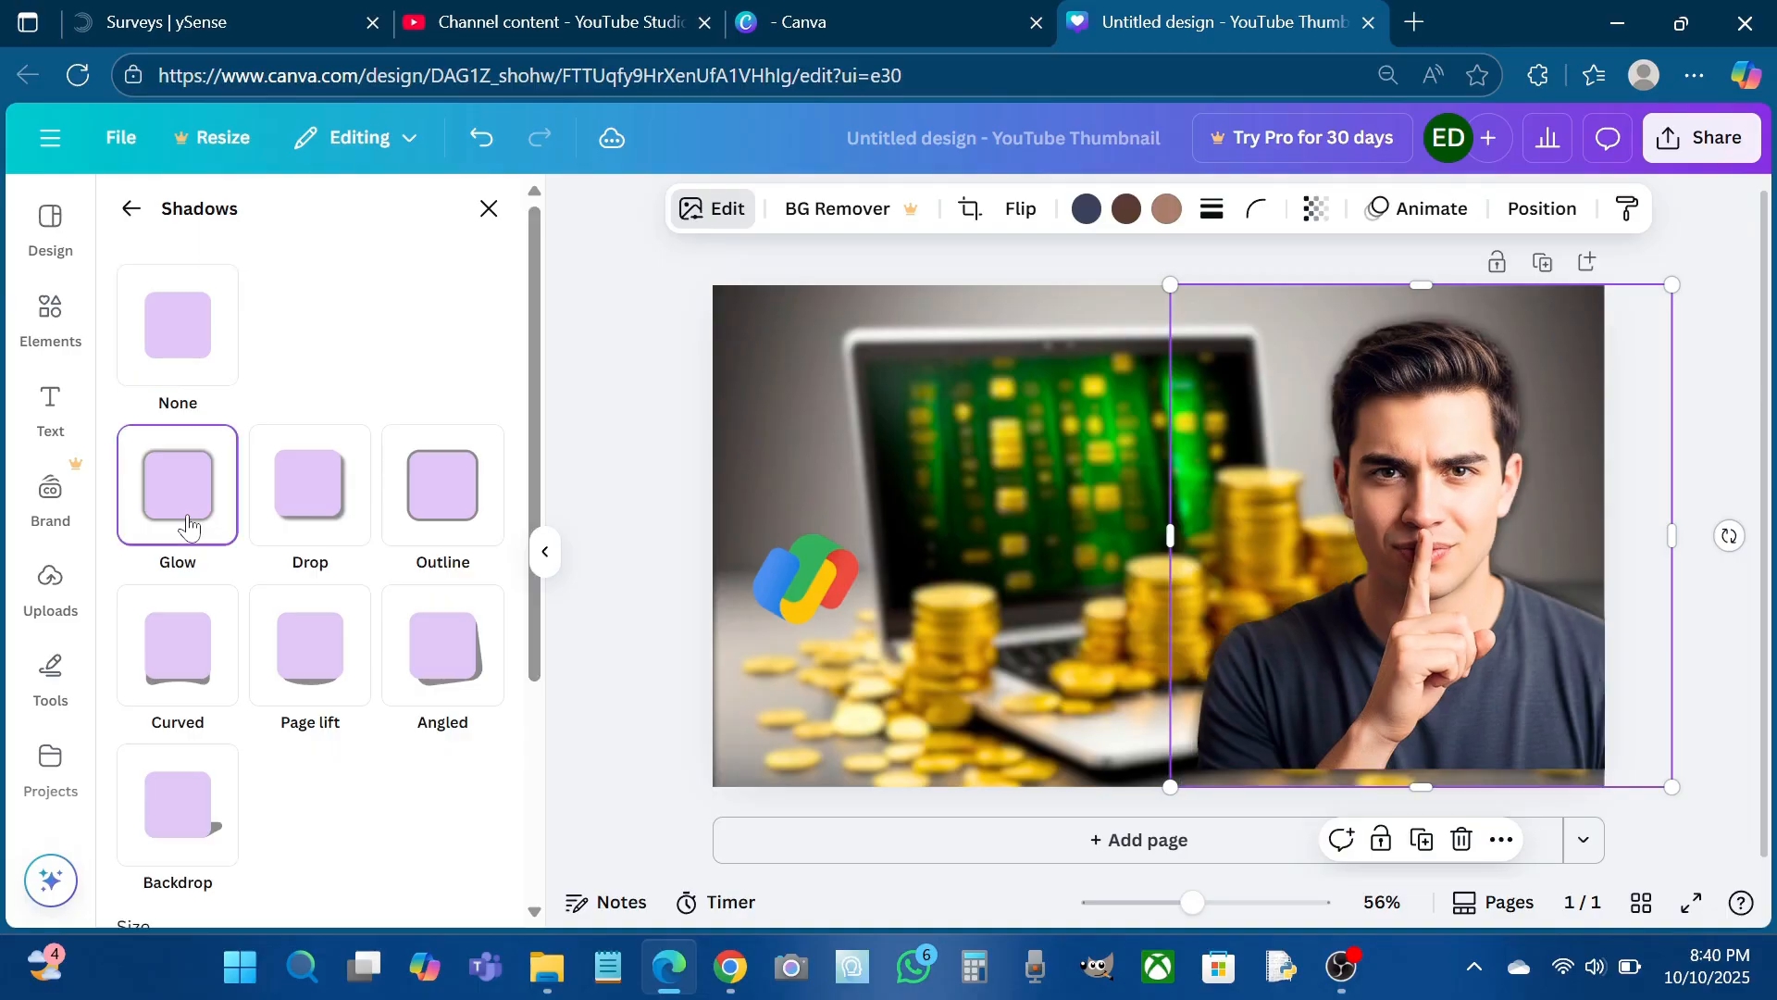
pyautogui.scroll(-3, 391, 748)
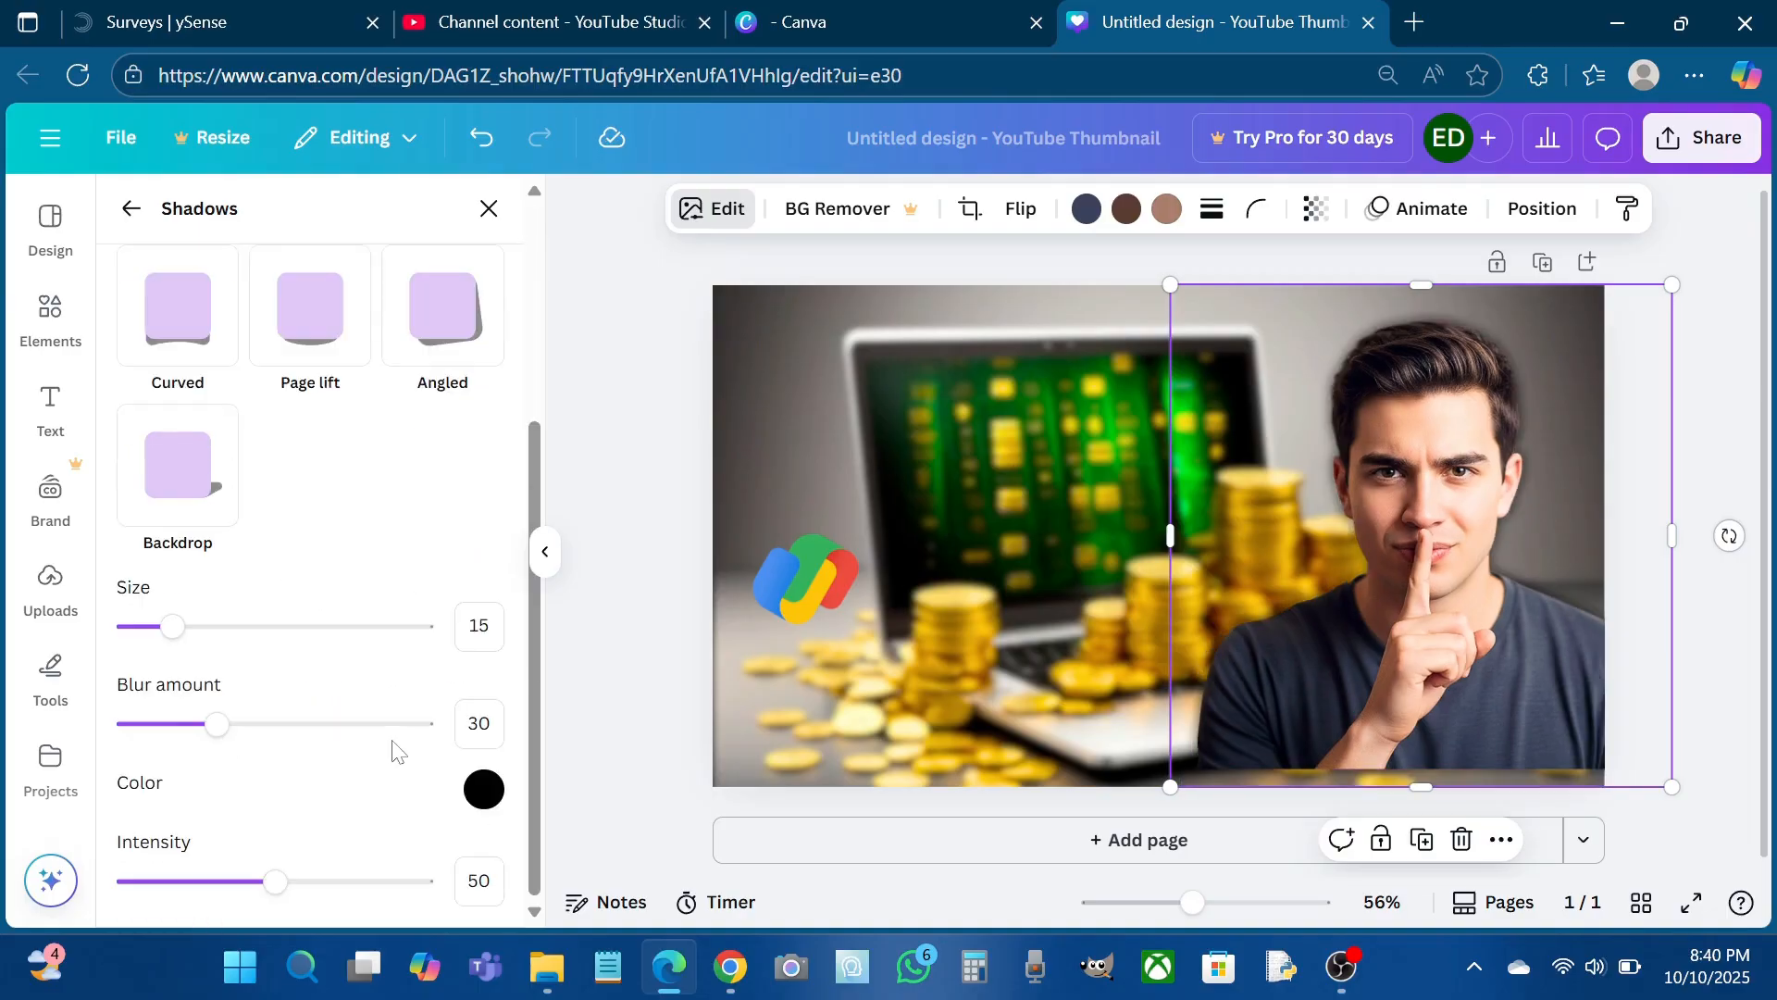
pyautogui.click(480, 786)
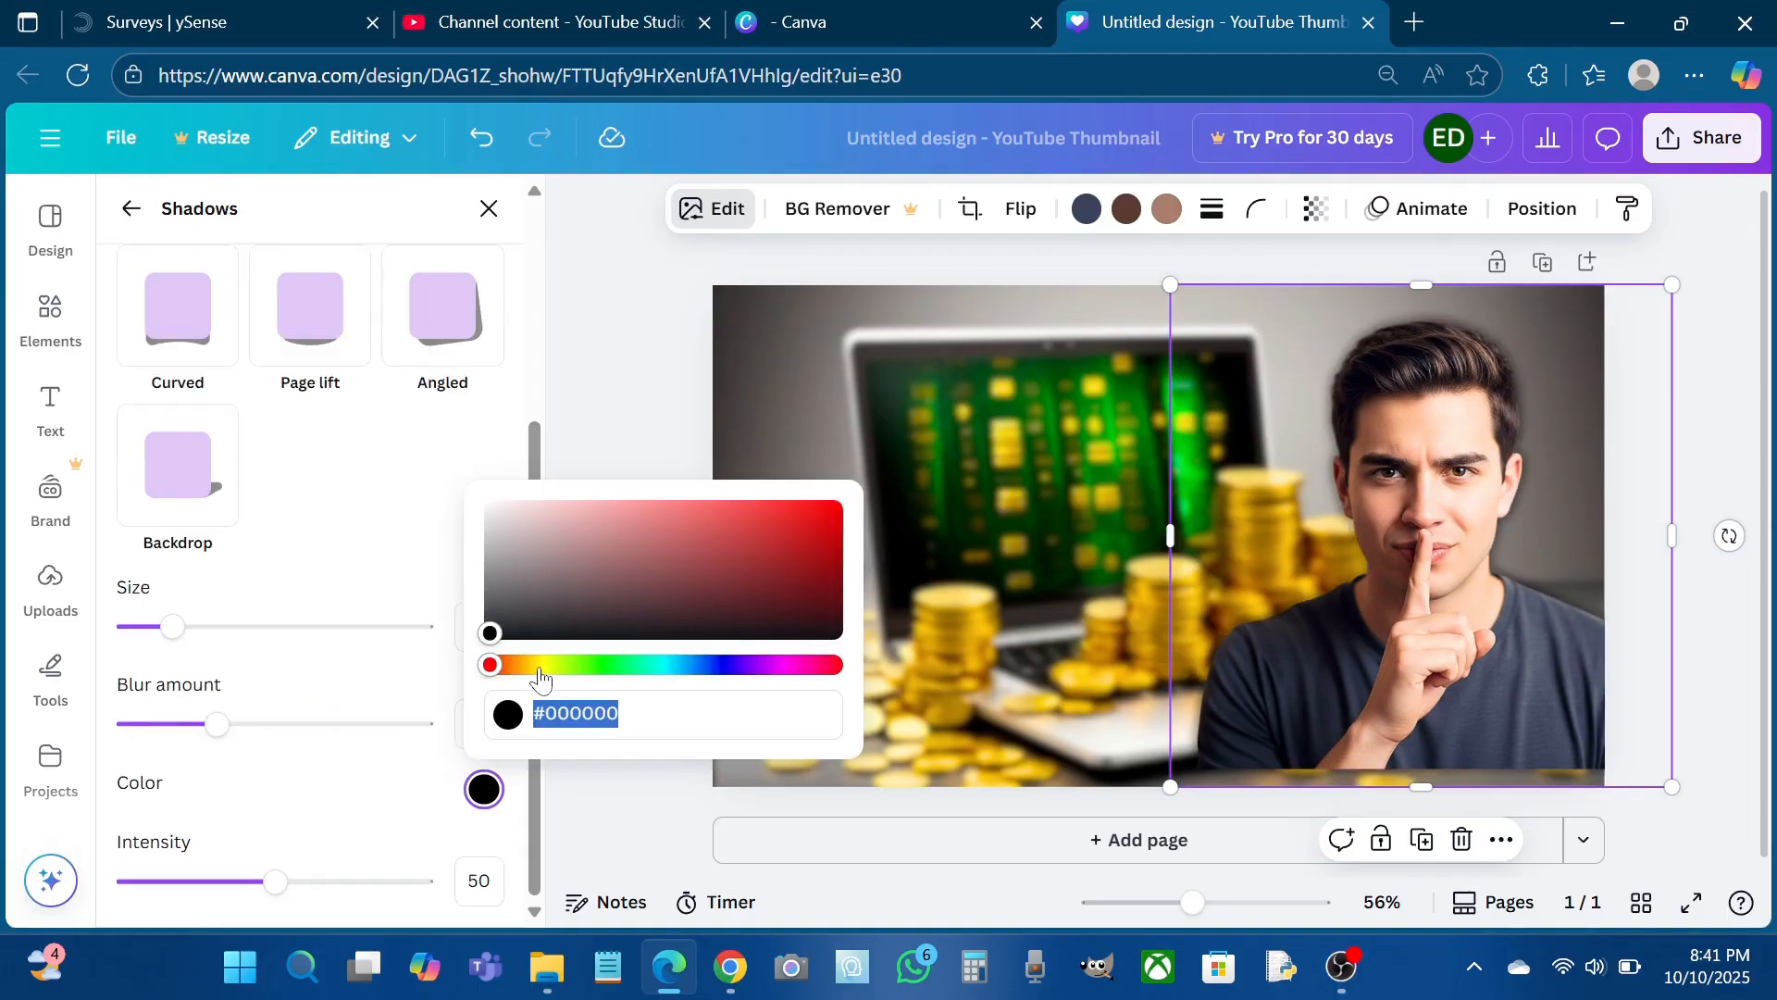
pyautogui.moveTo(505, 511); pyautogui.dragTo(451, 463)
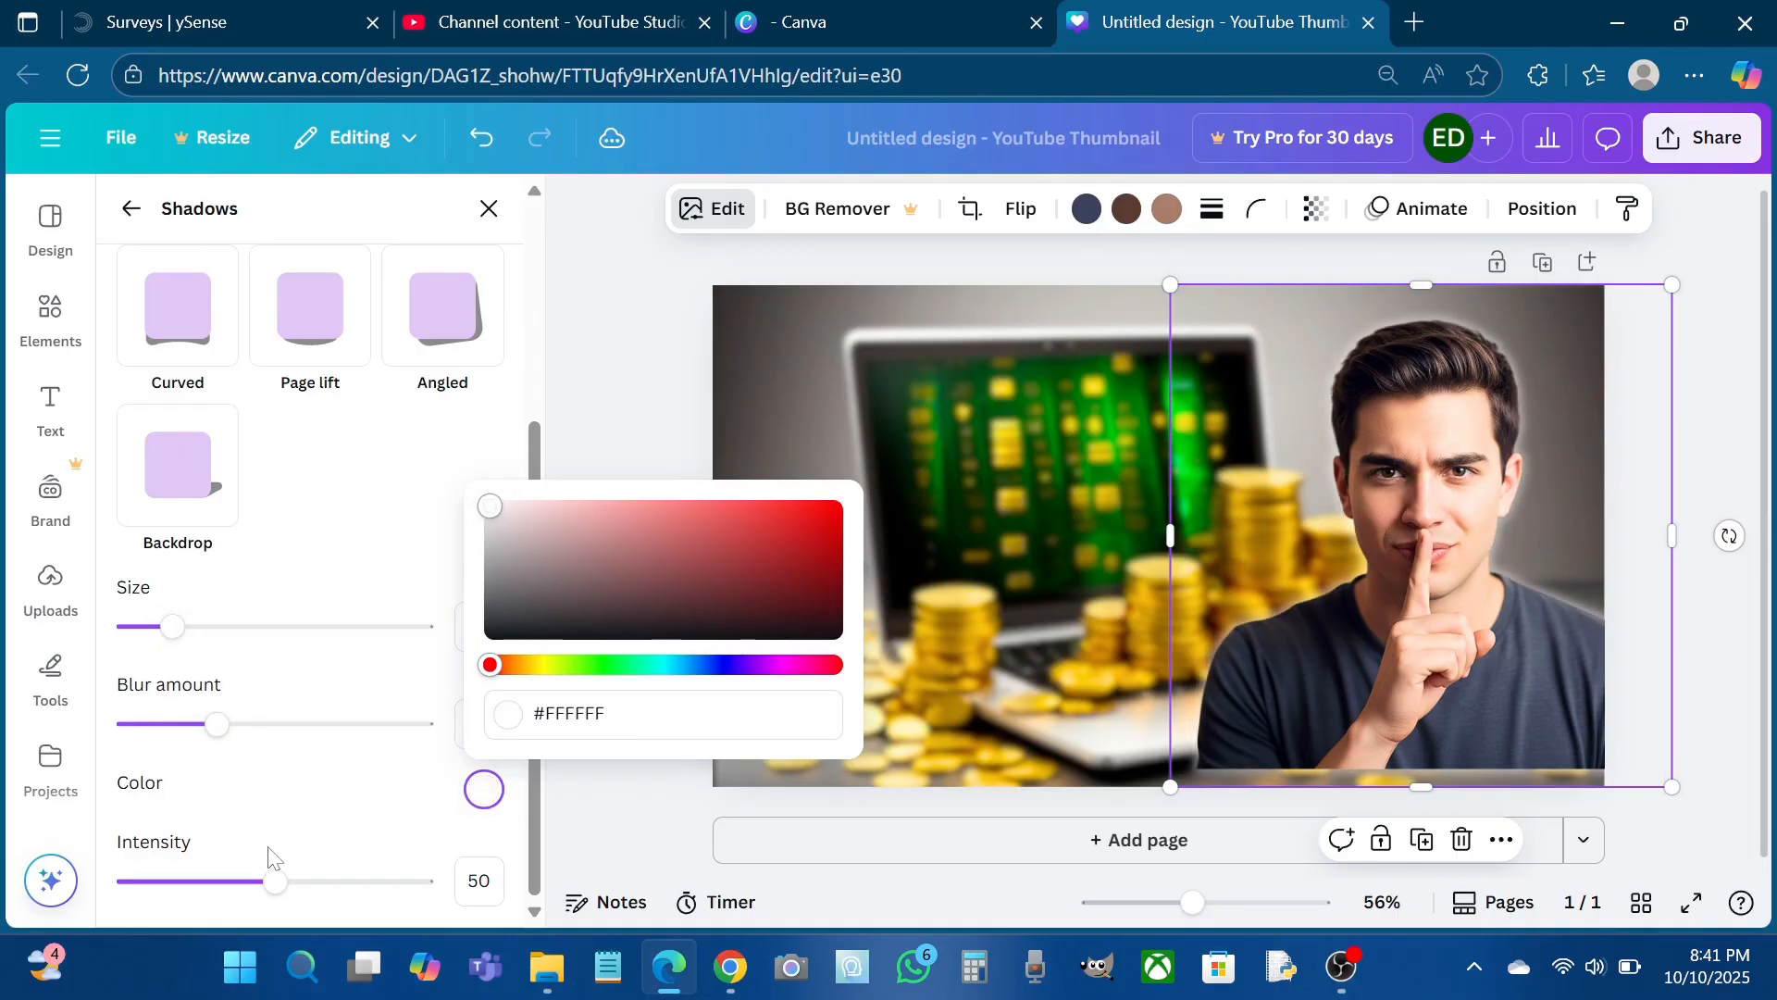
# Set the glow around the man to intensity 100, size 15 and blur amount 20
pyautogui.moveTo(278, 896); pyautogui.dragTo(441, 903)
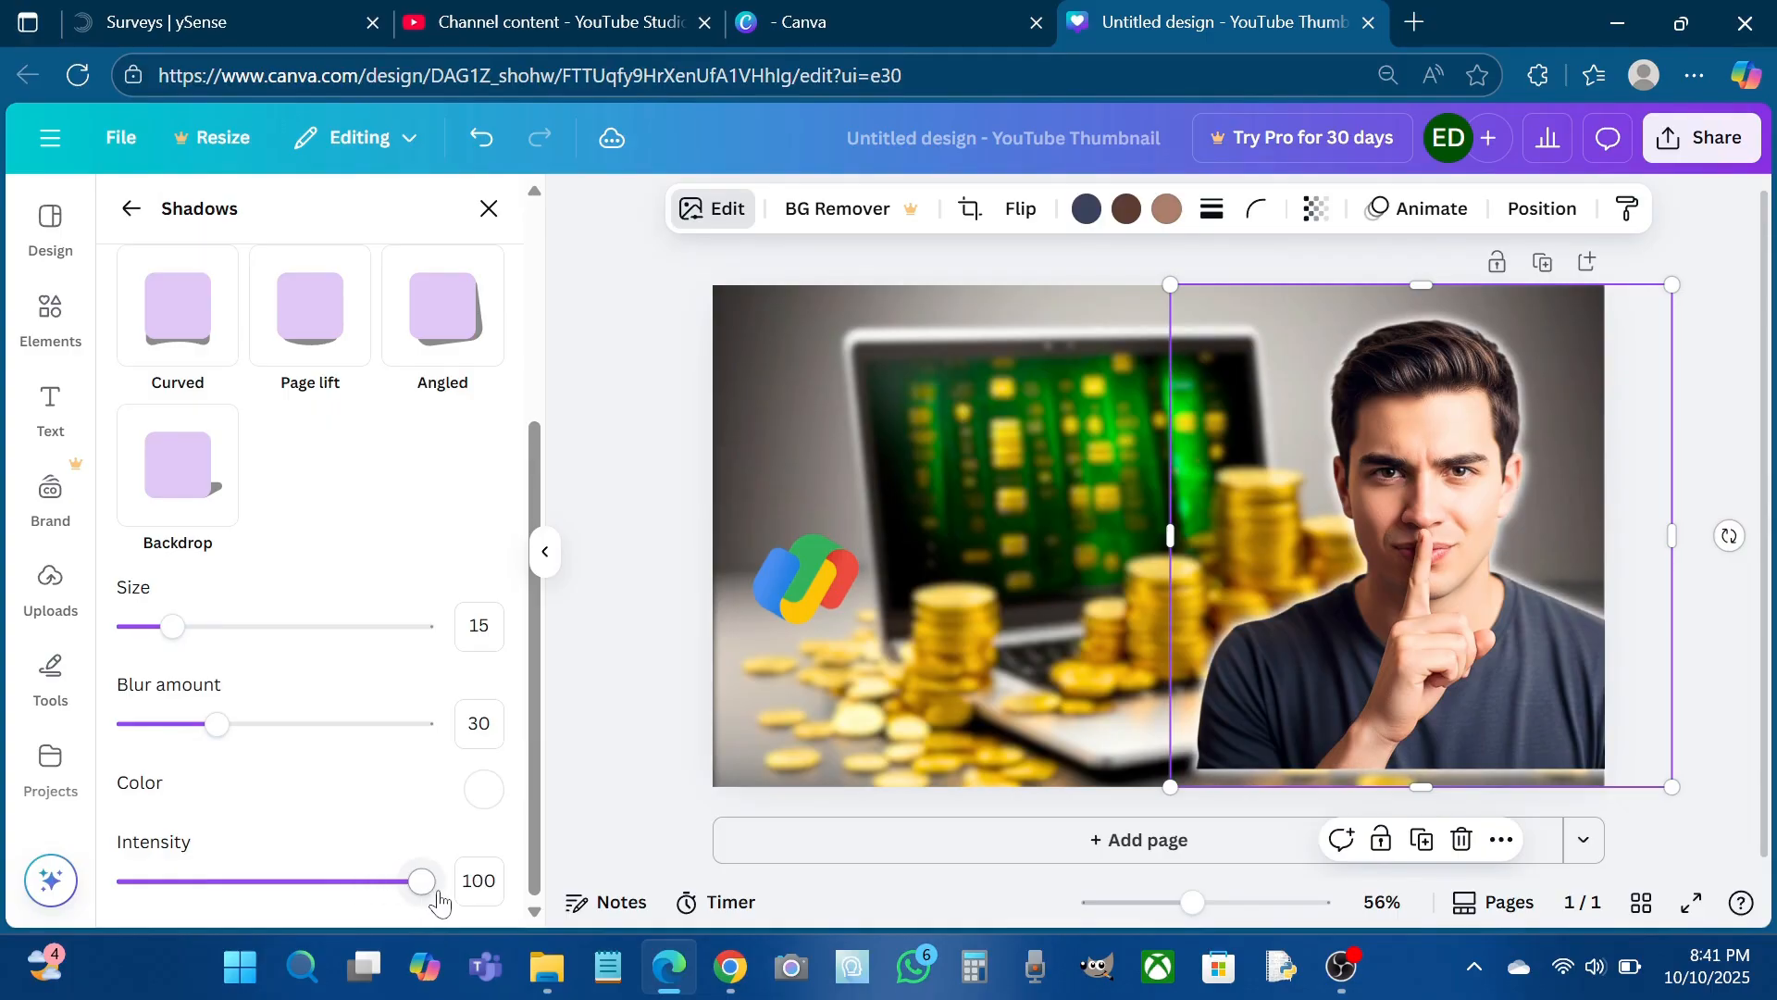
pyautogui.moveTo(182, 634); pyautogui.dragTo(172, 636)
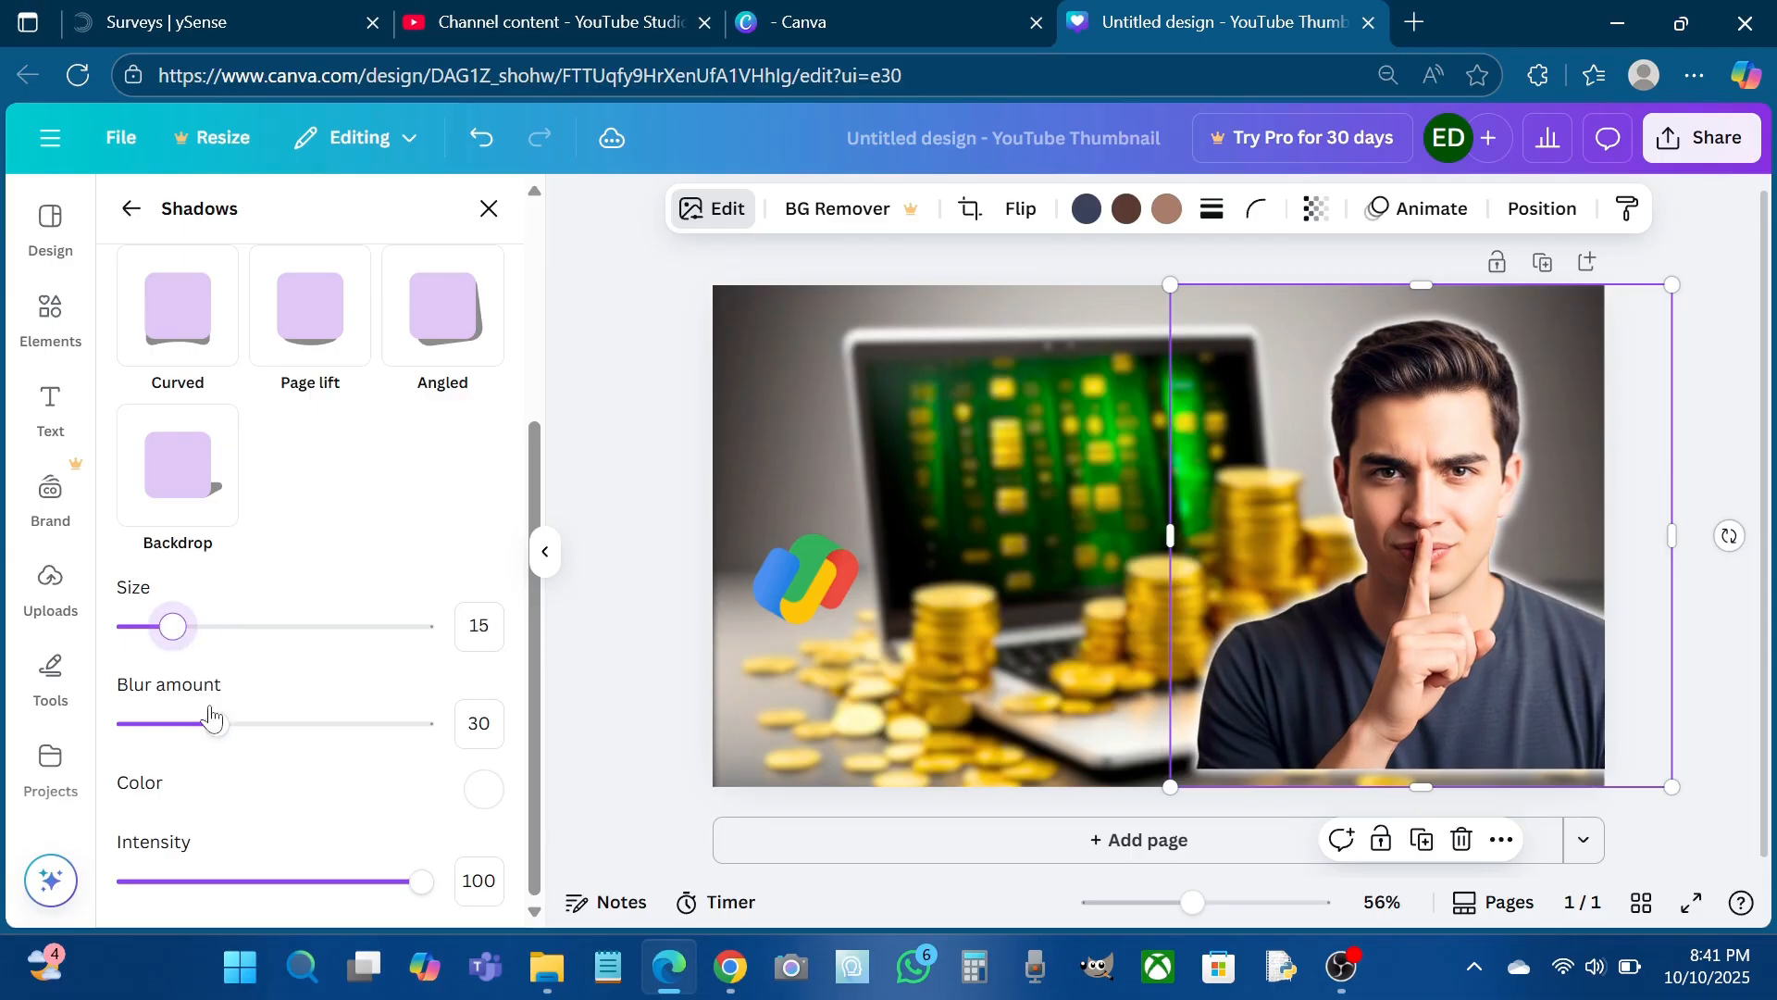
pyautogui.moveTo(215, 723); pyautogui.dragTo(188, 731)
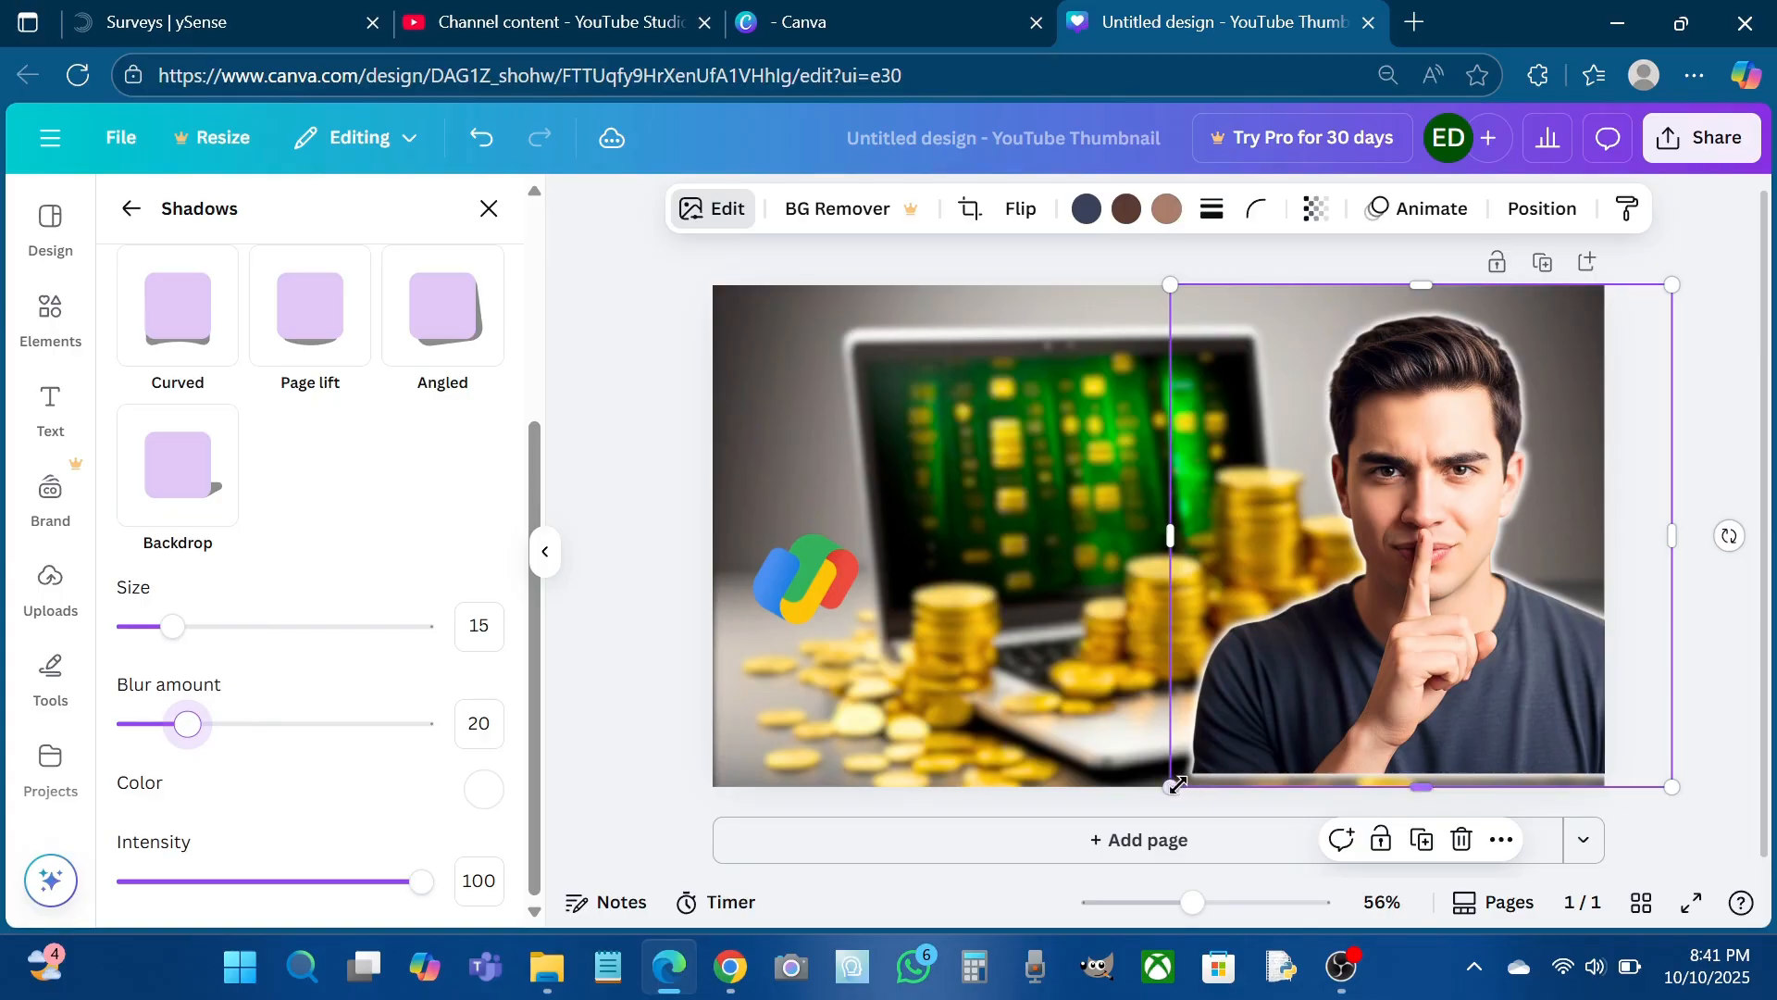
# Enlarge the man's photo slightly so the figure reaches the thumbnail's bottom edge, and deselect it
pyautogui.moveTo(1170, 788); pyautogui.dragTo(1159, 797)
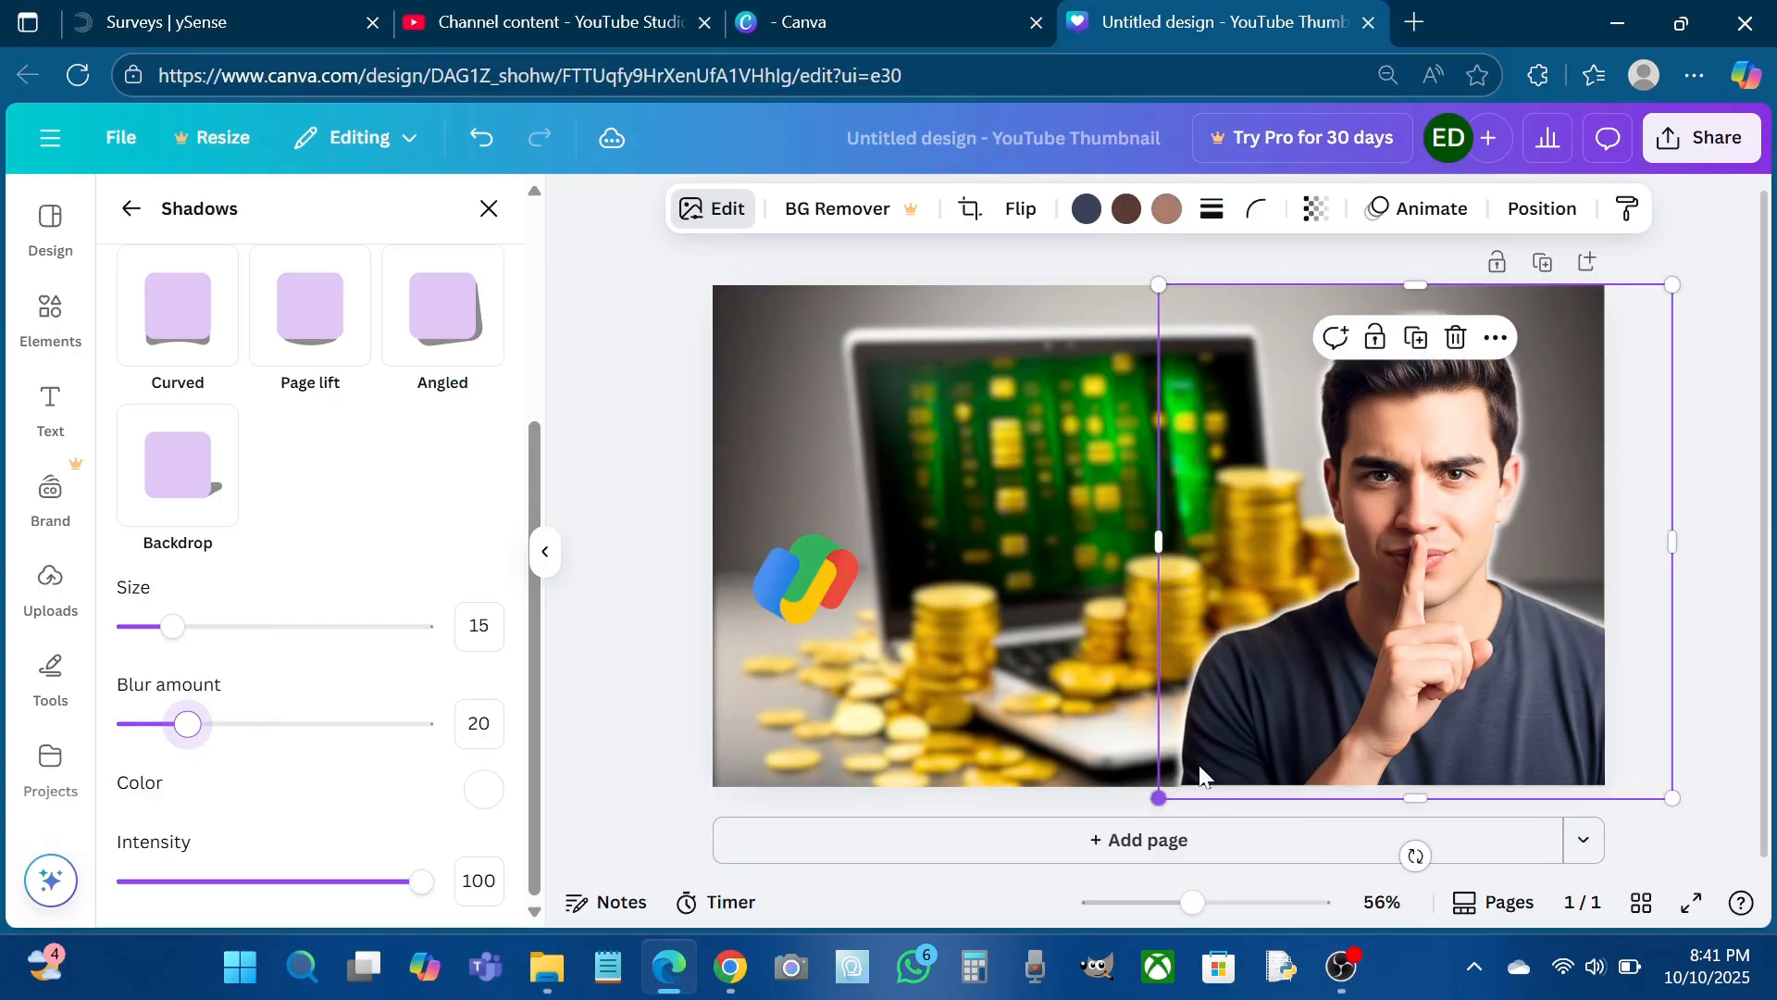
pyautogui.moveTo(1657, 438)
pyautogui.mouseDown()
pyautogui.moveTo(1606, 441)
pyautogui.moveTo(1626, 441)
pyautogui.mouseUp()
pyautogui.click(1657, 416)
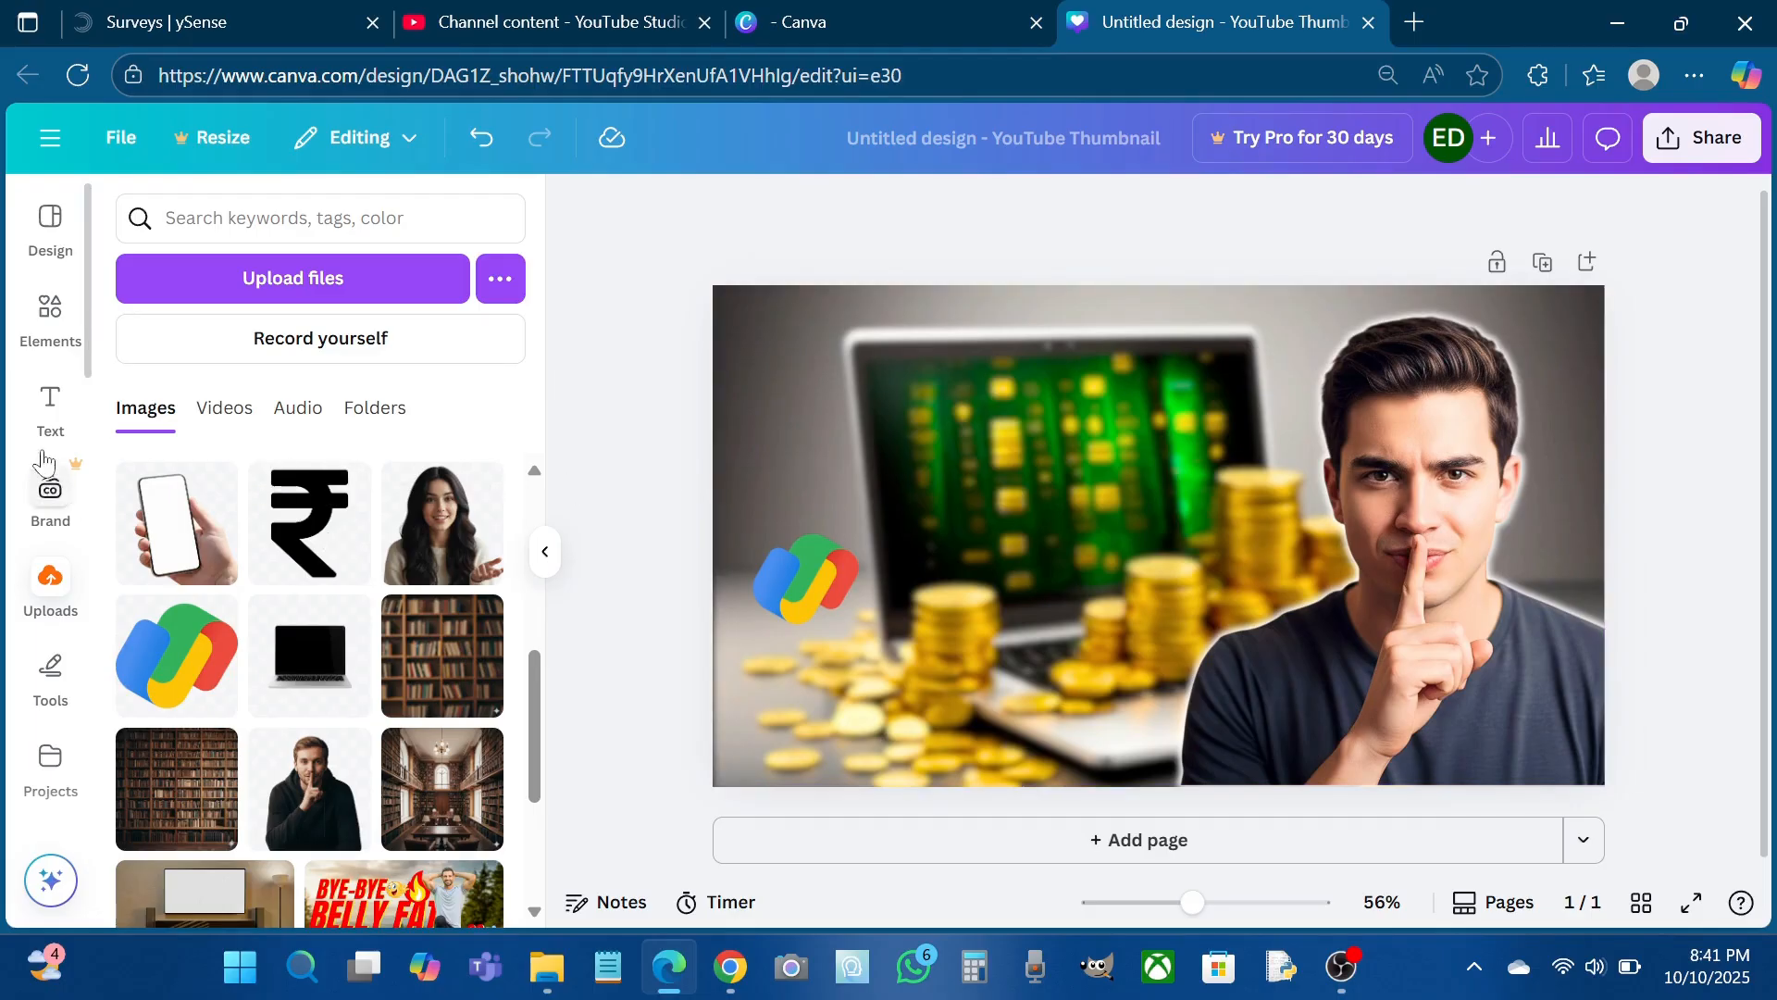
# Add a text box enlarged to size 33 and move the payment app logo to the thumbnail's upper-left corner
pyautogui.click(55, 396)
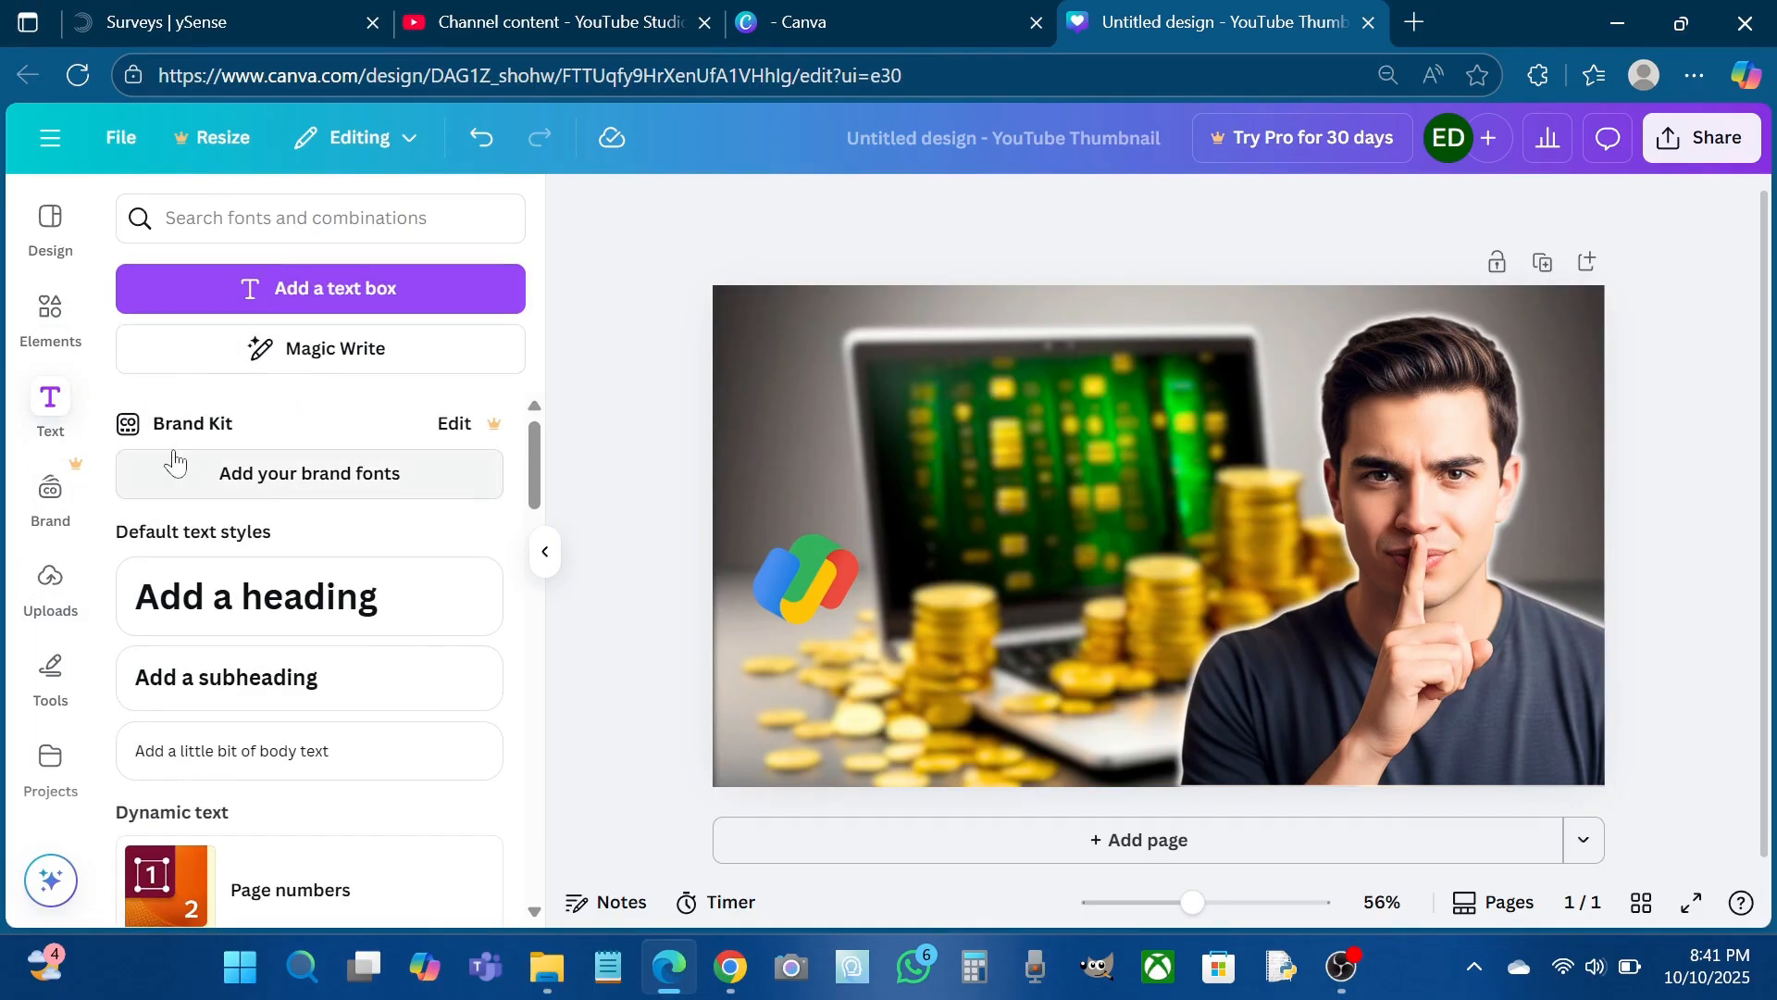
pyautogui.click(277, 289)
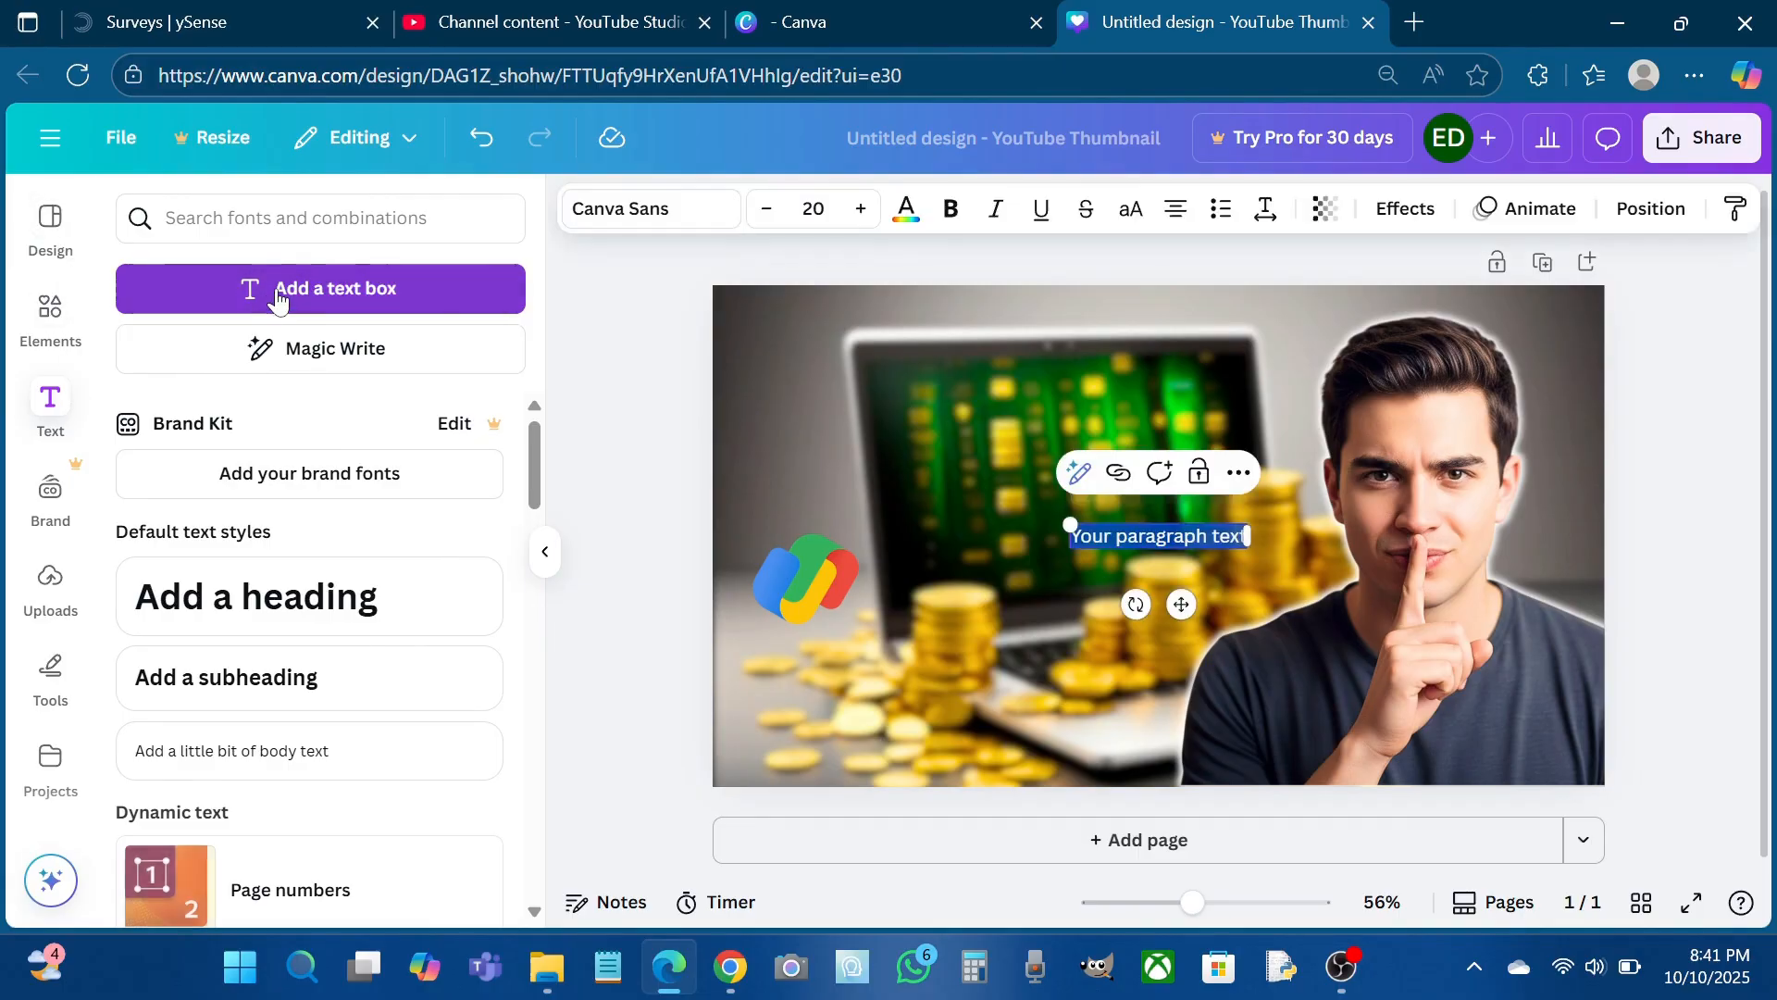
pyautogui.moveTo(1067, 527); pyautogui.dragTo(946, 531)
pyautogui.click(827, 597)
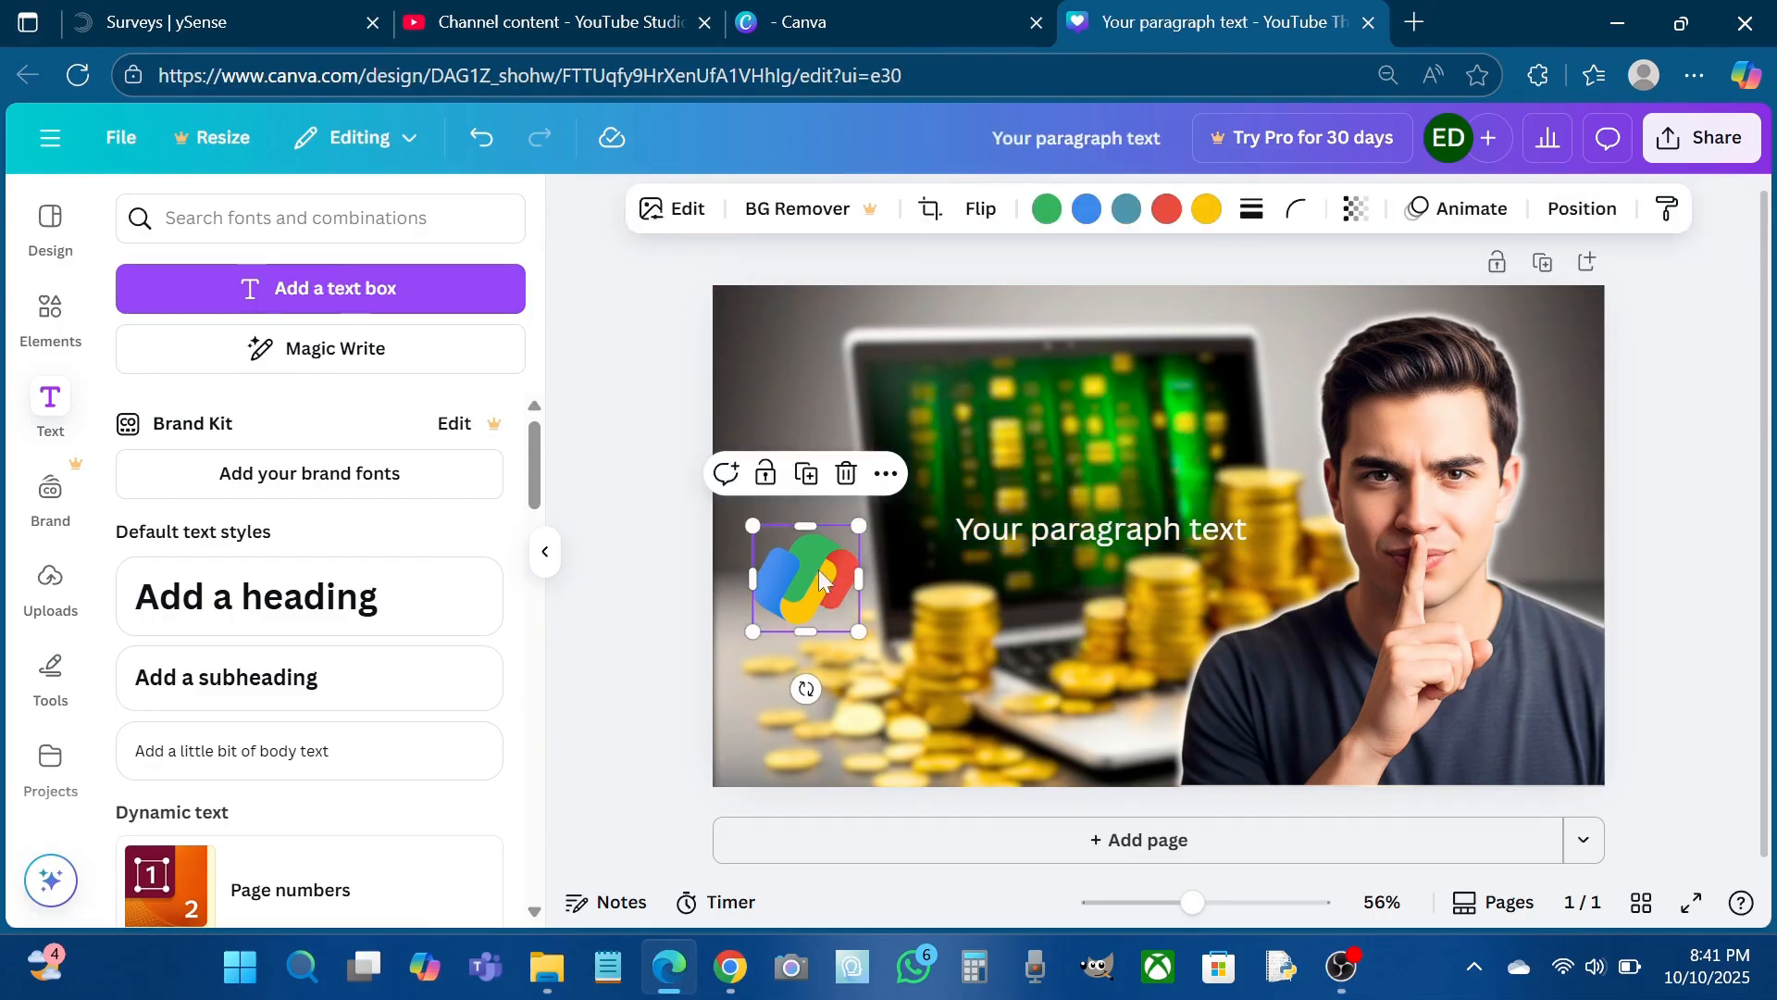
pyautogui.moveTo(826, 597); pyautogui.dragTo(815, 407)
# Replace the placeholder text with "PAYMENT TO YOU" and place it level with the logo, beside the man's head
pyautogui.moveTo(1021, 522); pyautogui.dragTo(971, 523)
pyautogui.doubleClick(971, 523)
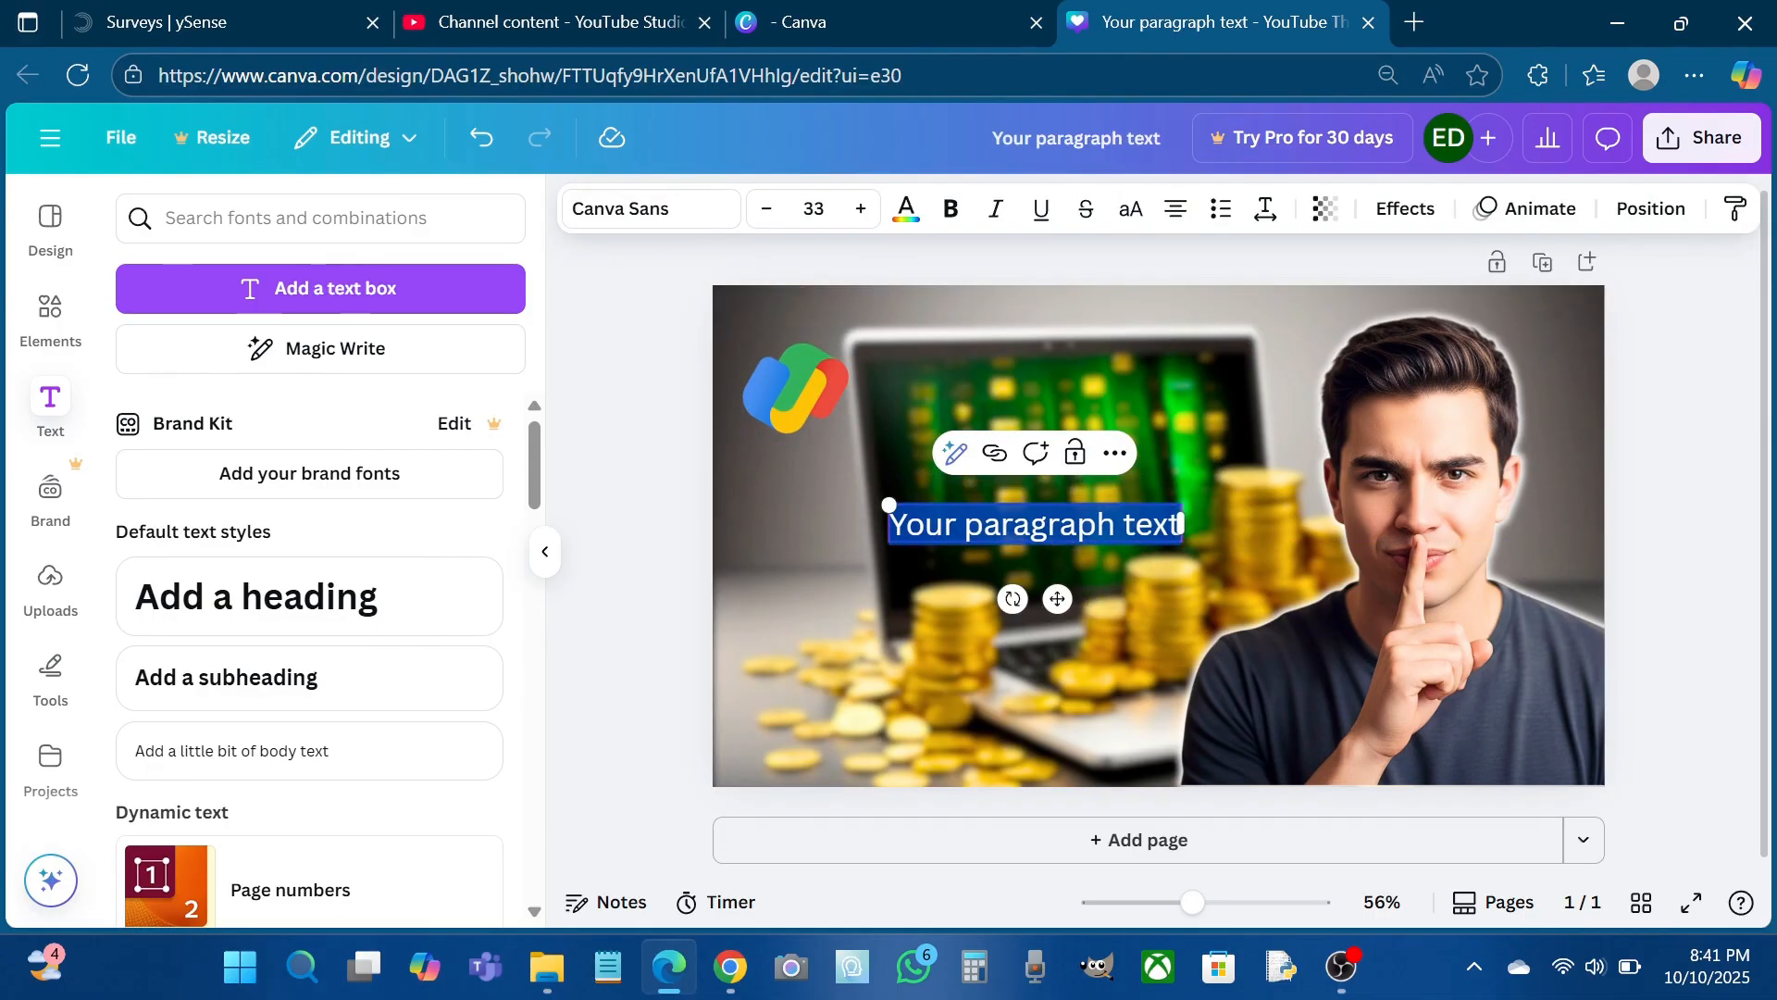
pyautogui.write('P')
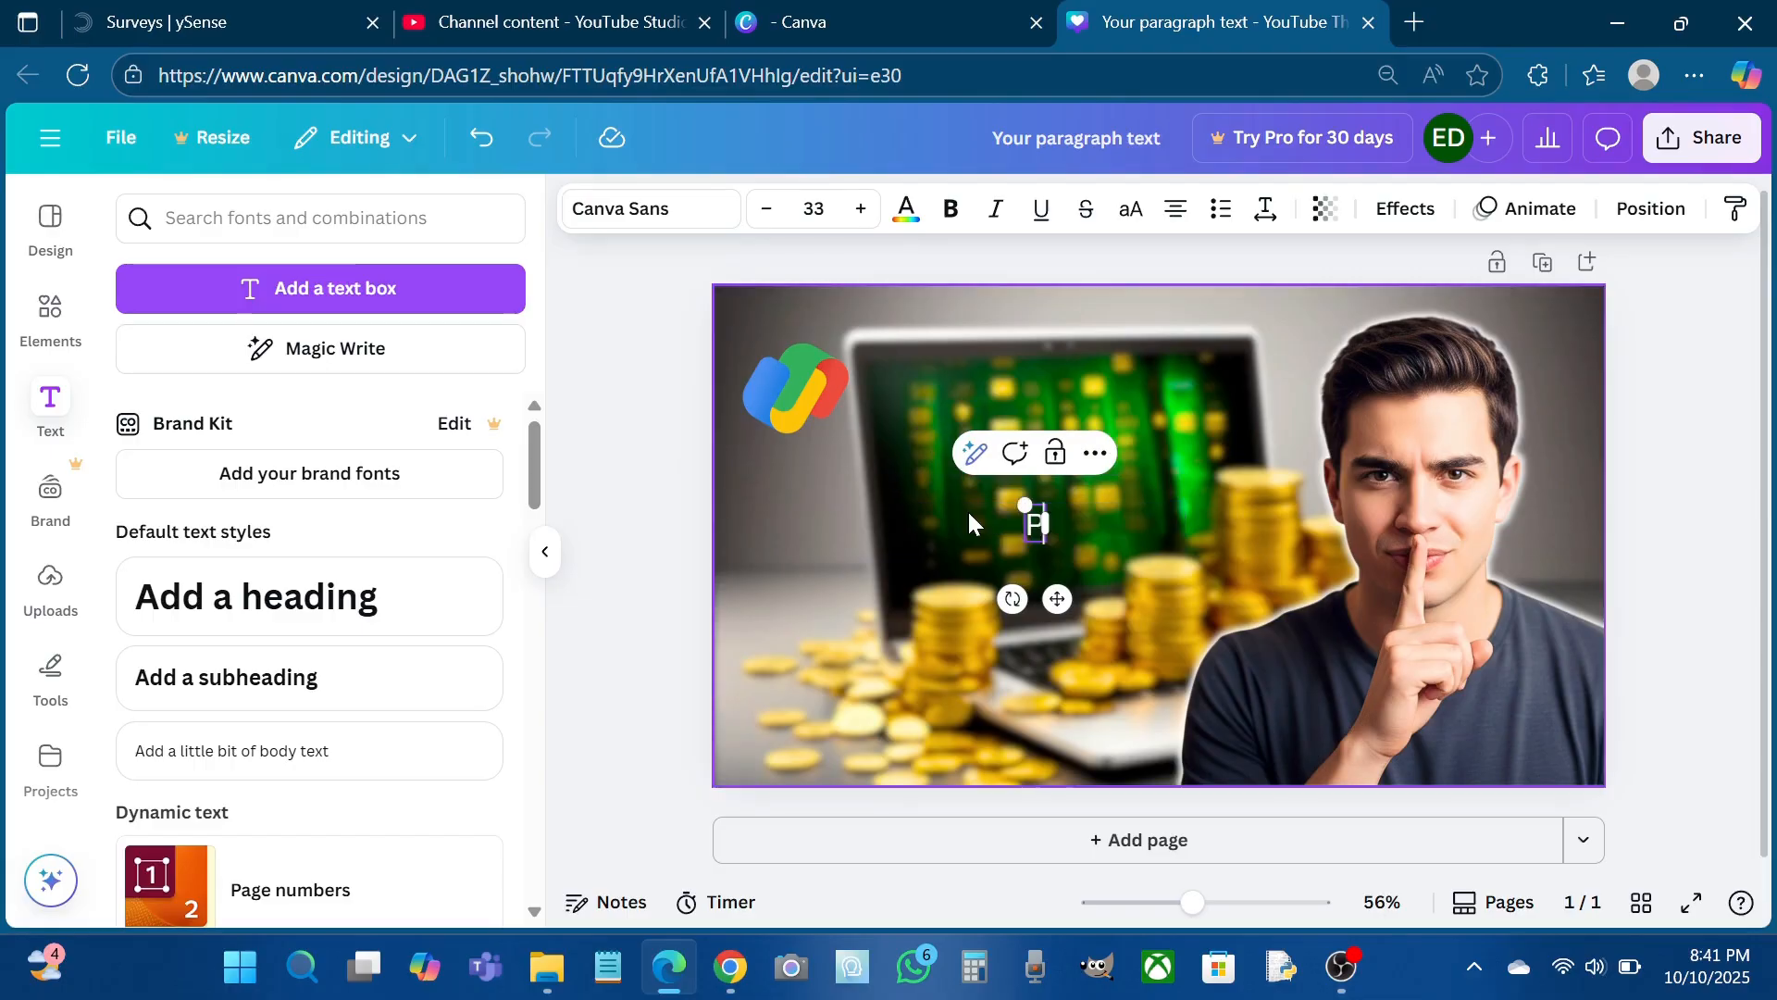
pyautogui.write('AYMENT')
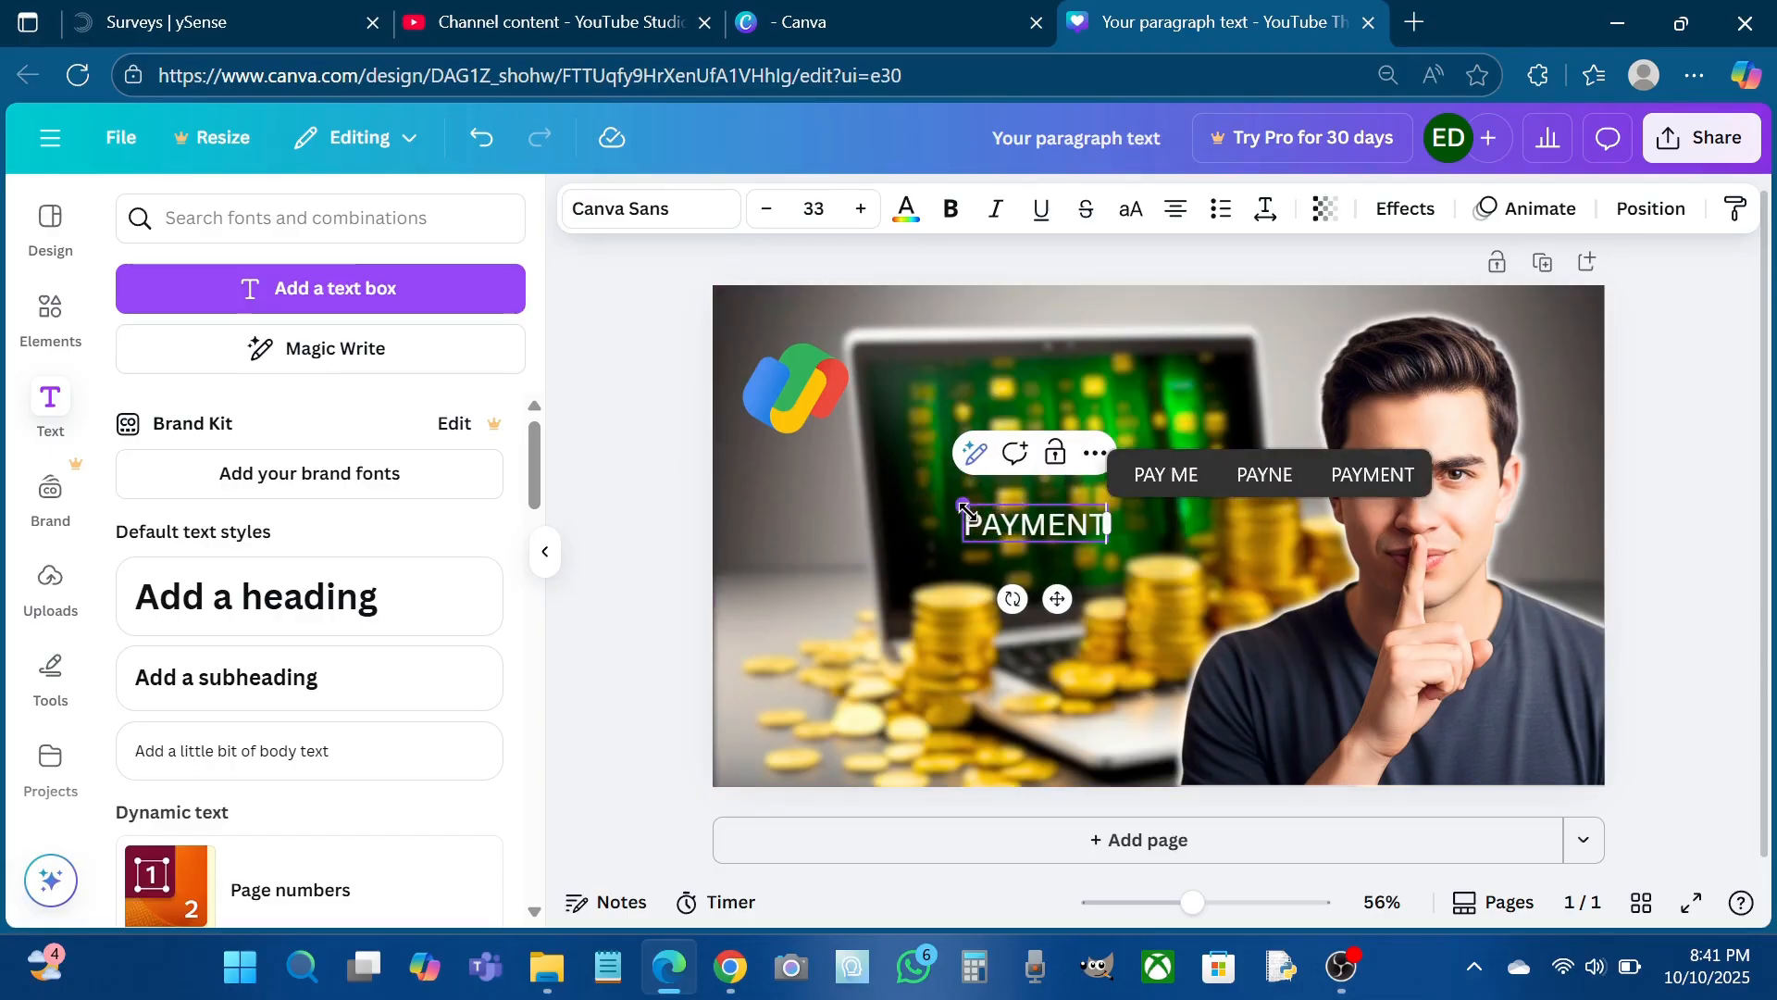
pyautogui.write(' TO YOU')
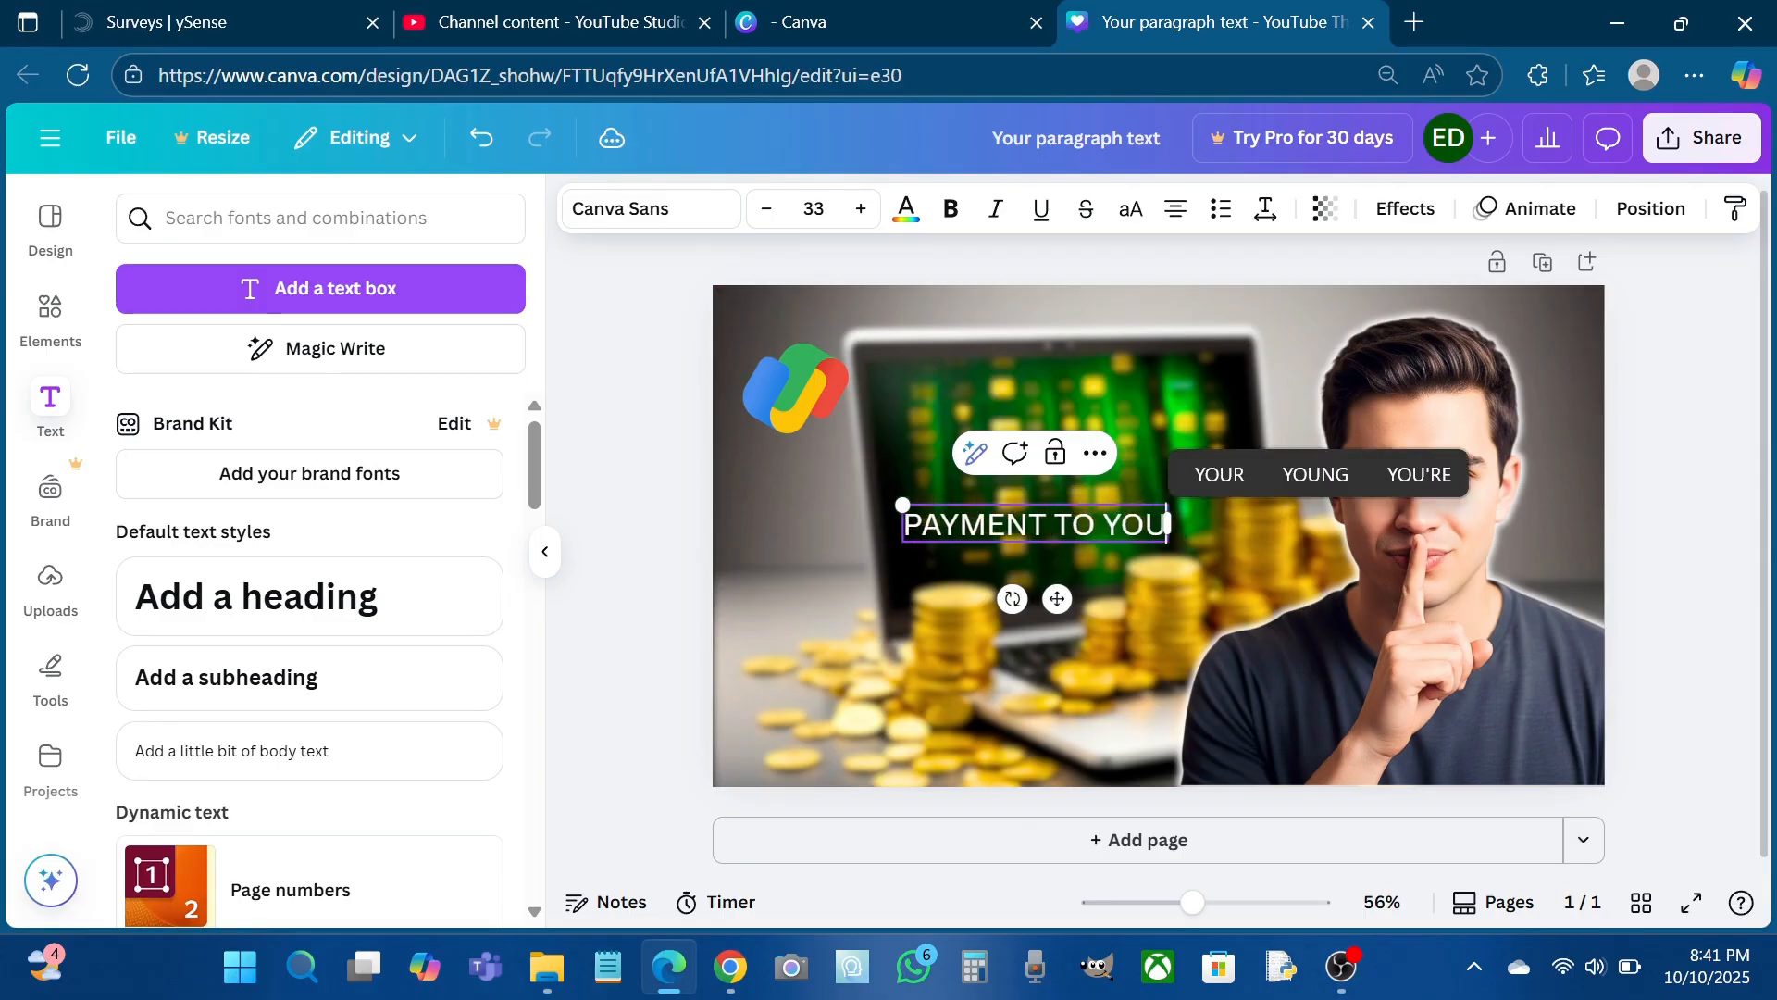
pyautogui.click(706, 537)
pyautogui.click(976, 530)
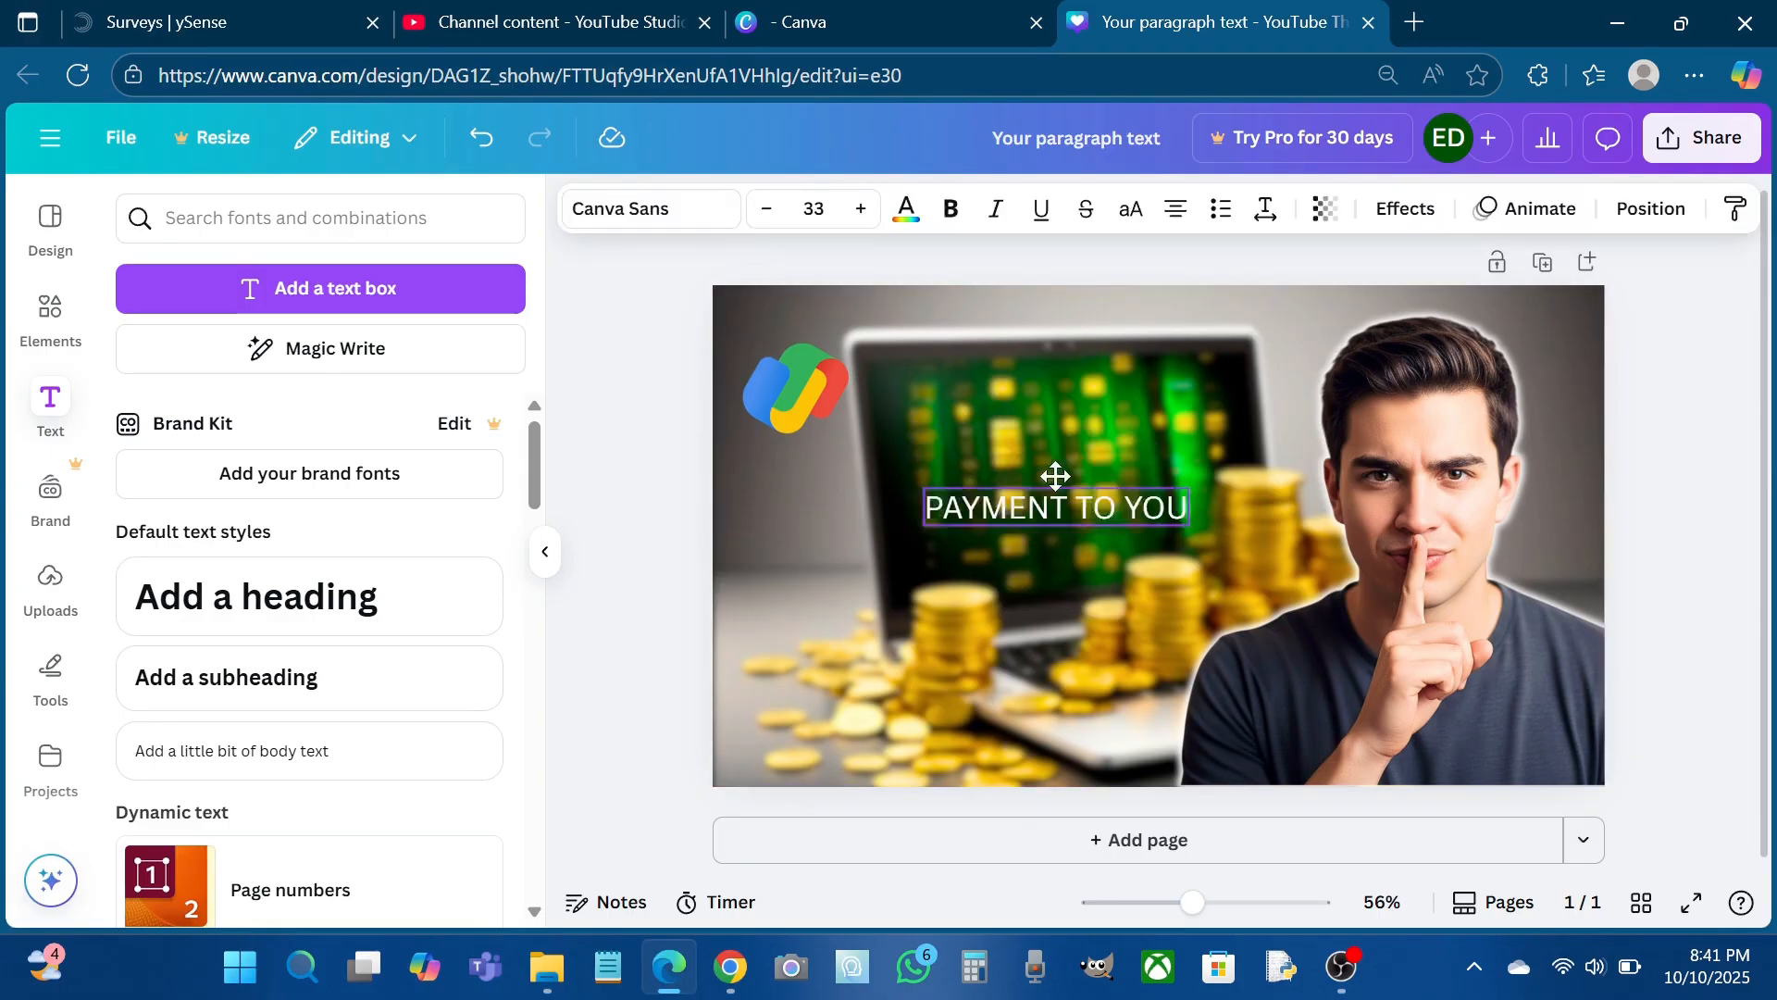
pyautogui.moveTo(976, 529); pyautogui.dragTo(1144, 417)
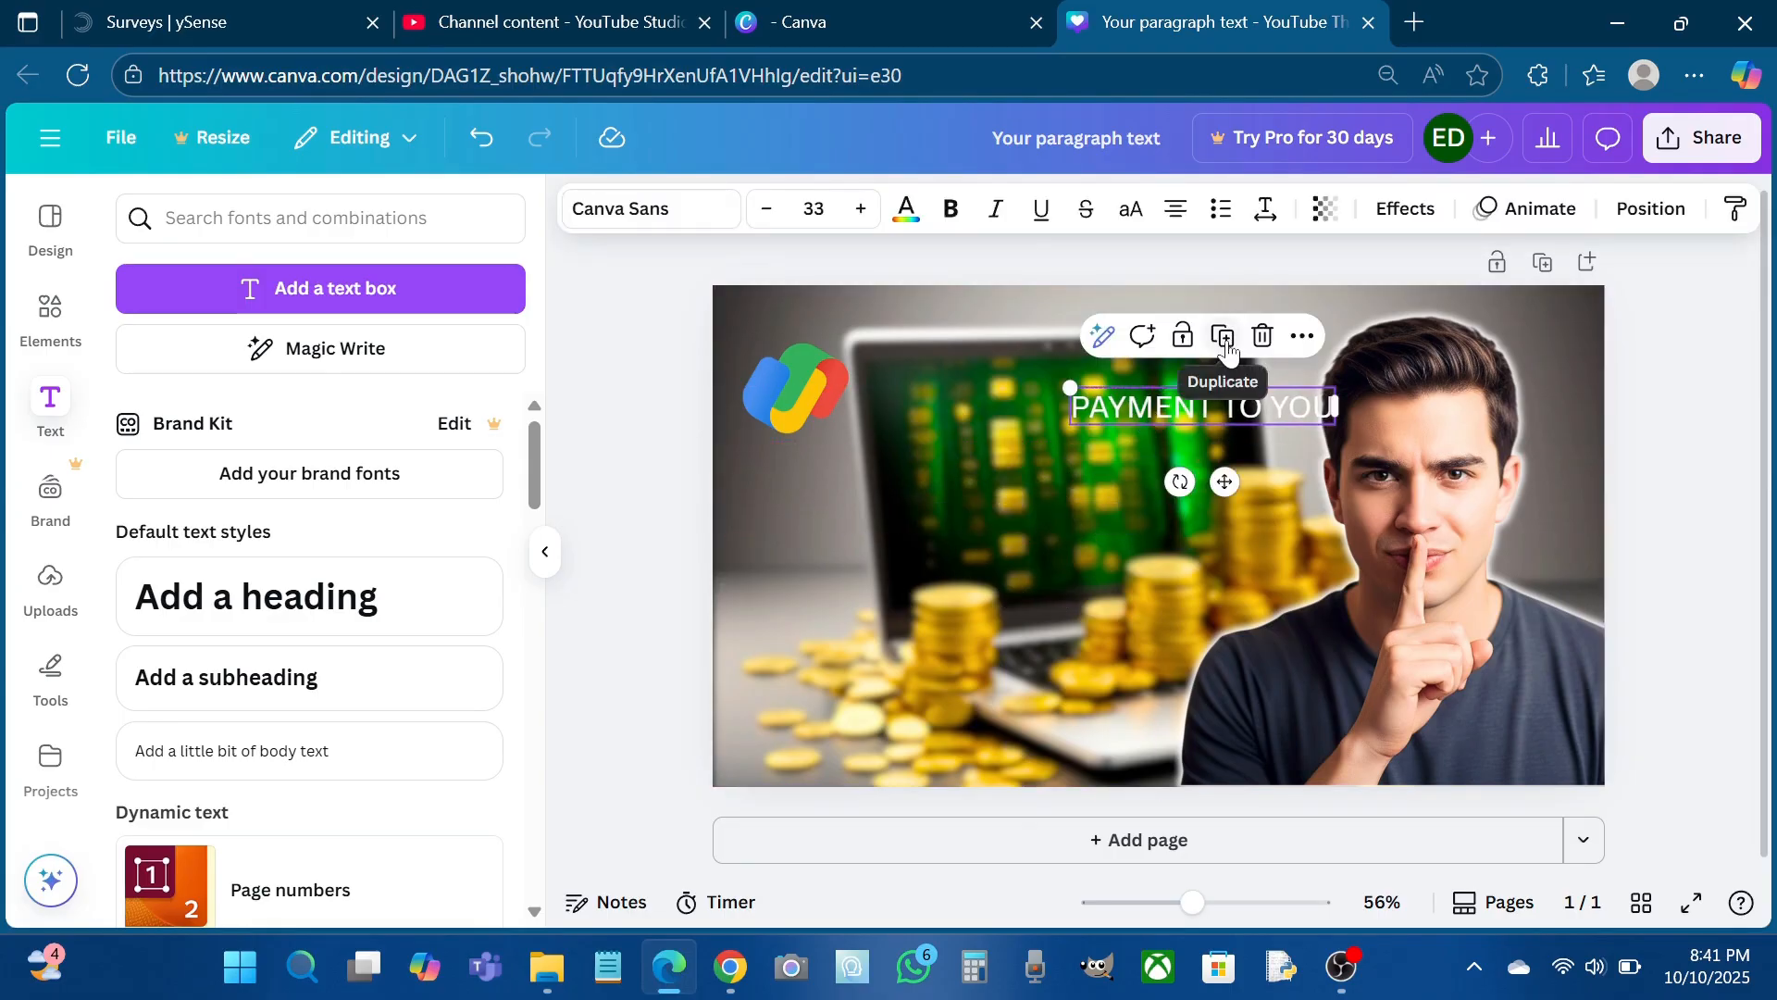
# Insert a square shape, stretch it into a wide rectangle below the logo and fill it with white (#FFFFFF)
pyautogui.click(52, 315)
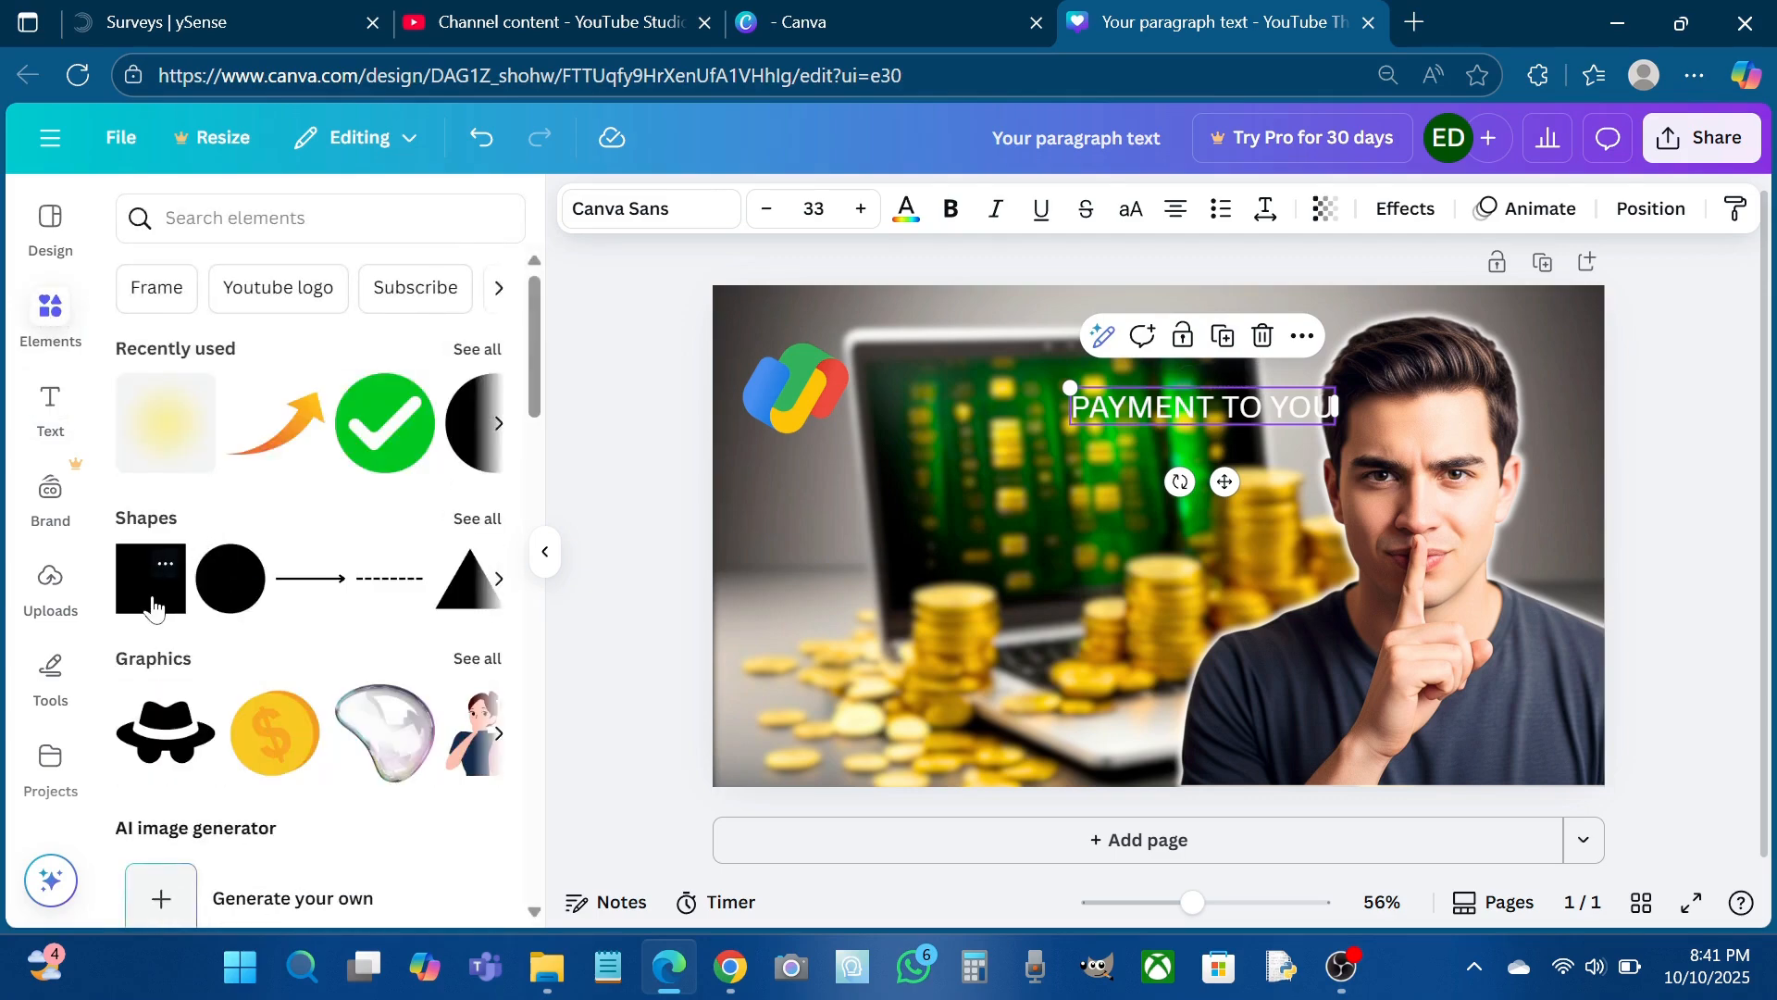
pyautogui.click(152, 609)
pyautogui.moveTo(1089, 534); pyautogui.dragTo(755, 537)
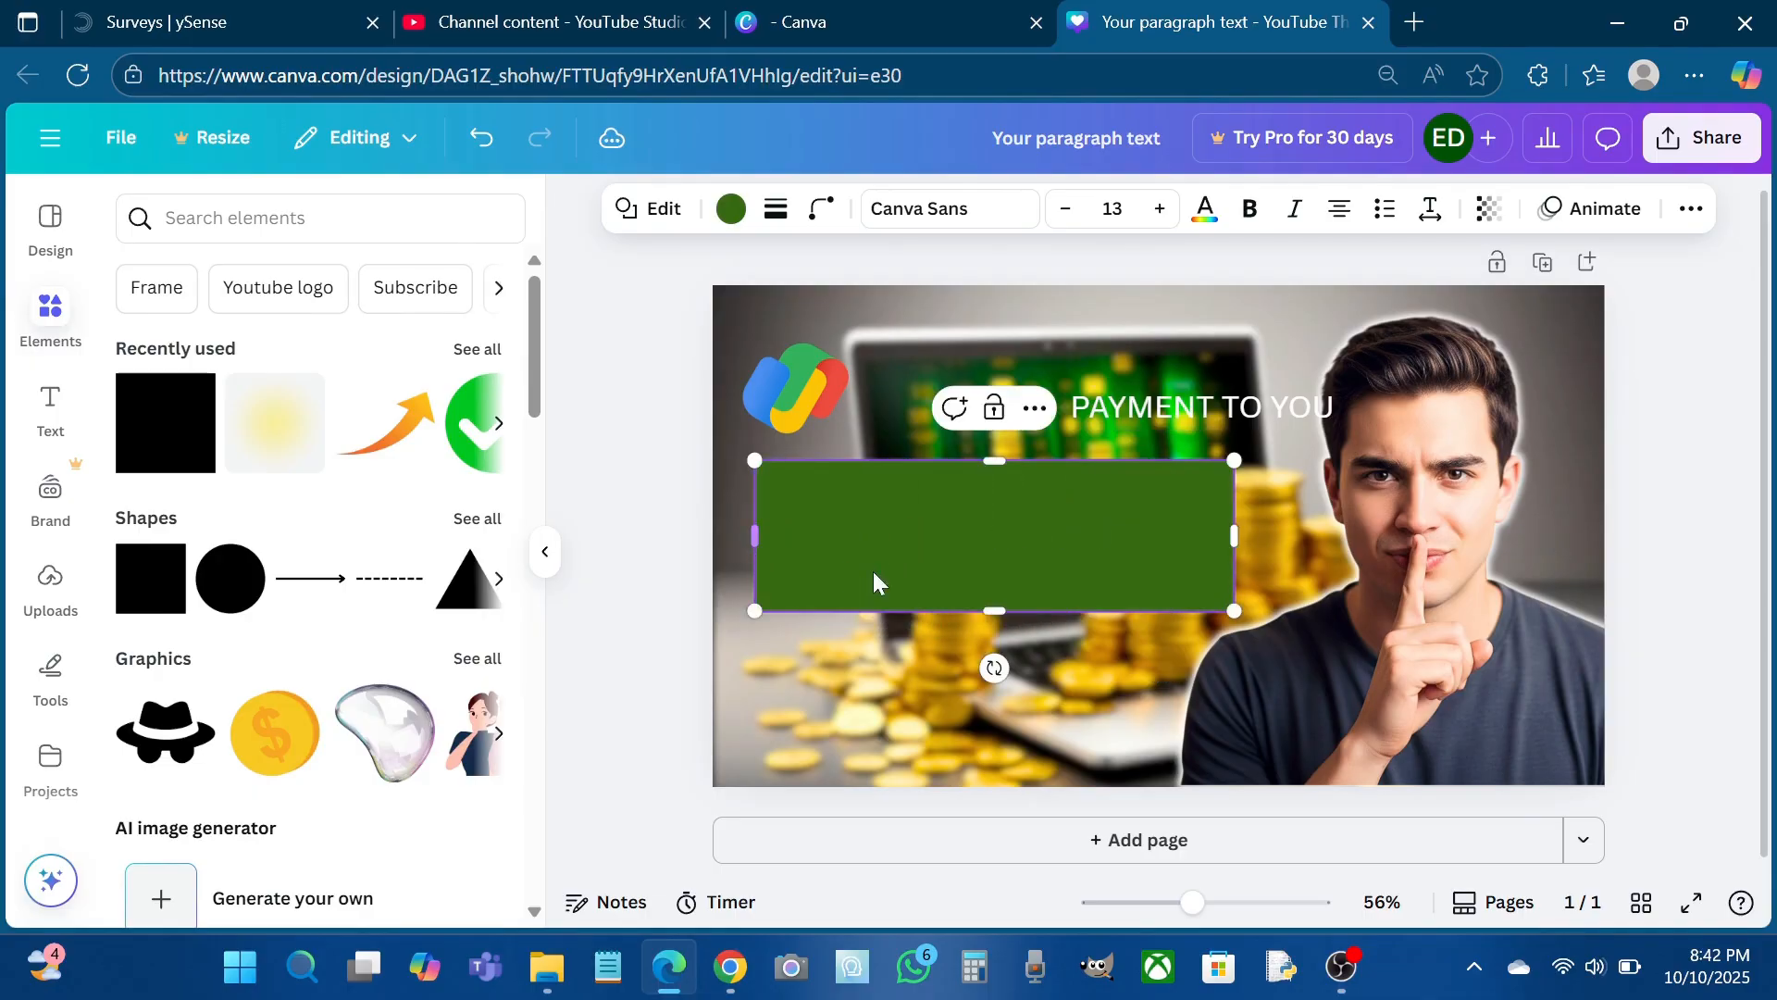
pyautogui.click(732, 209)
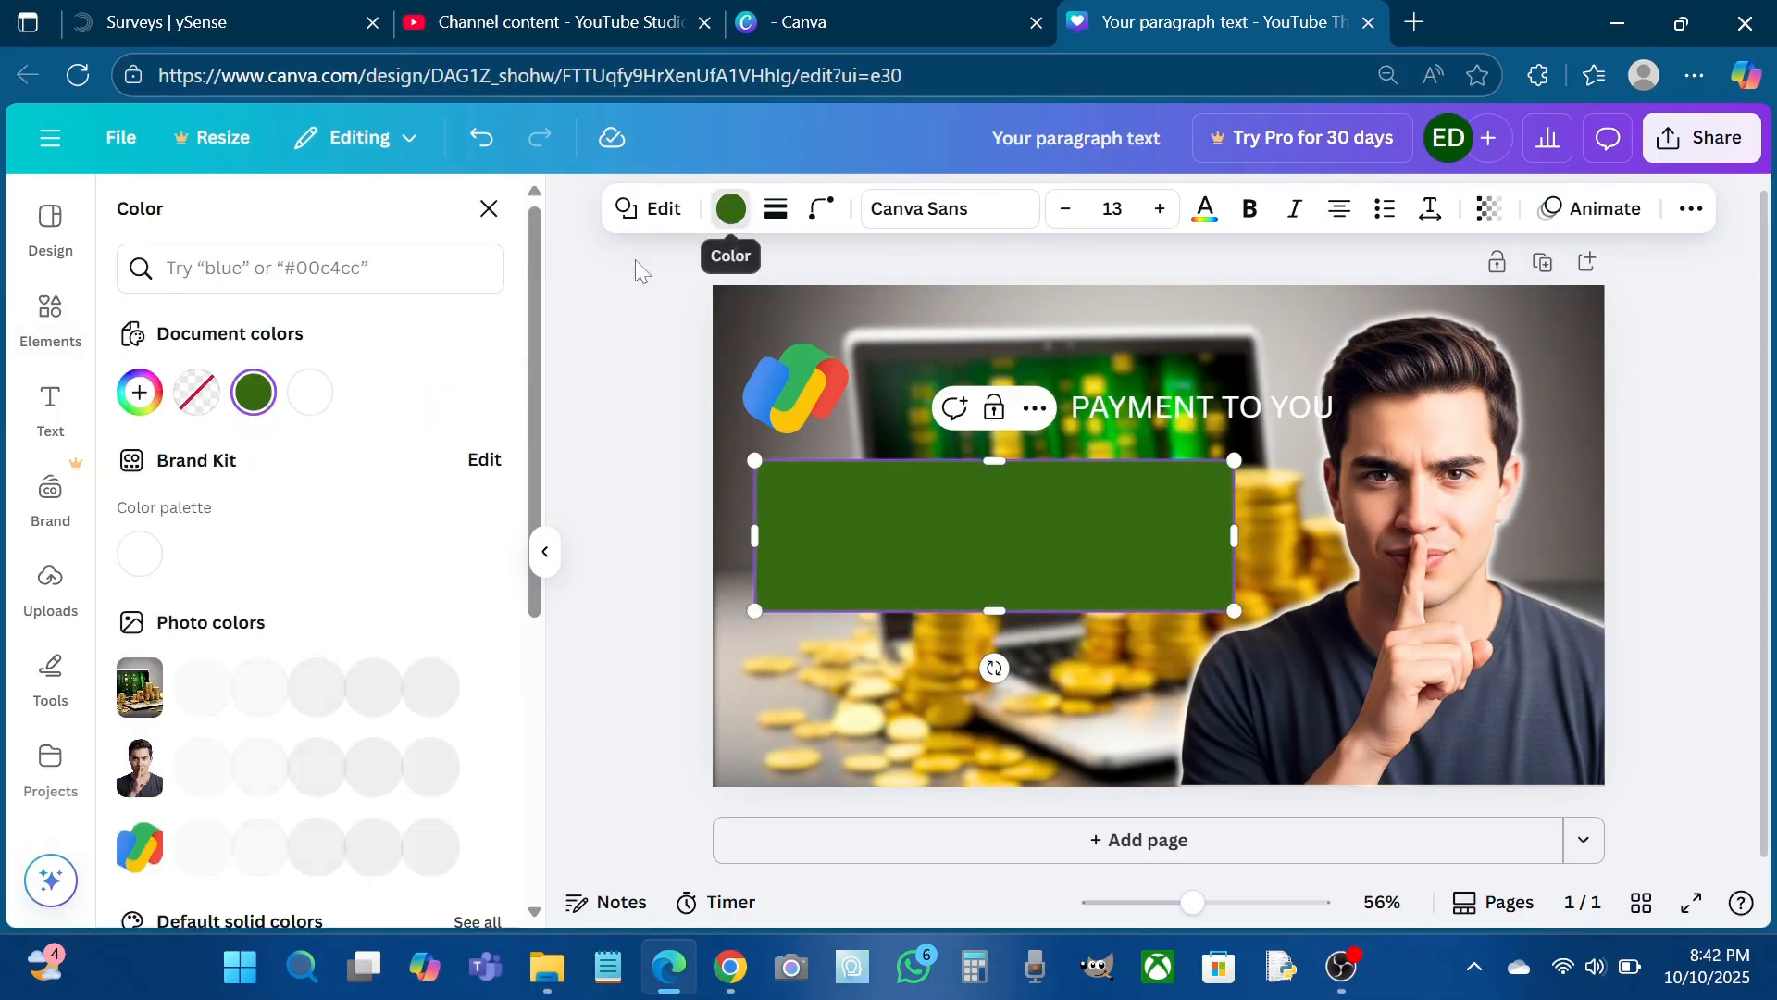
pyautogui.click(310, 392)
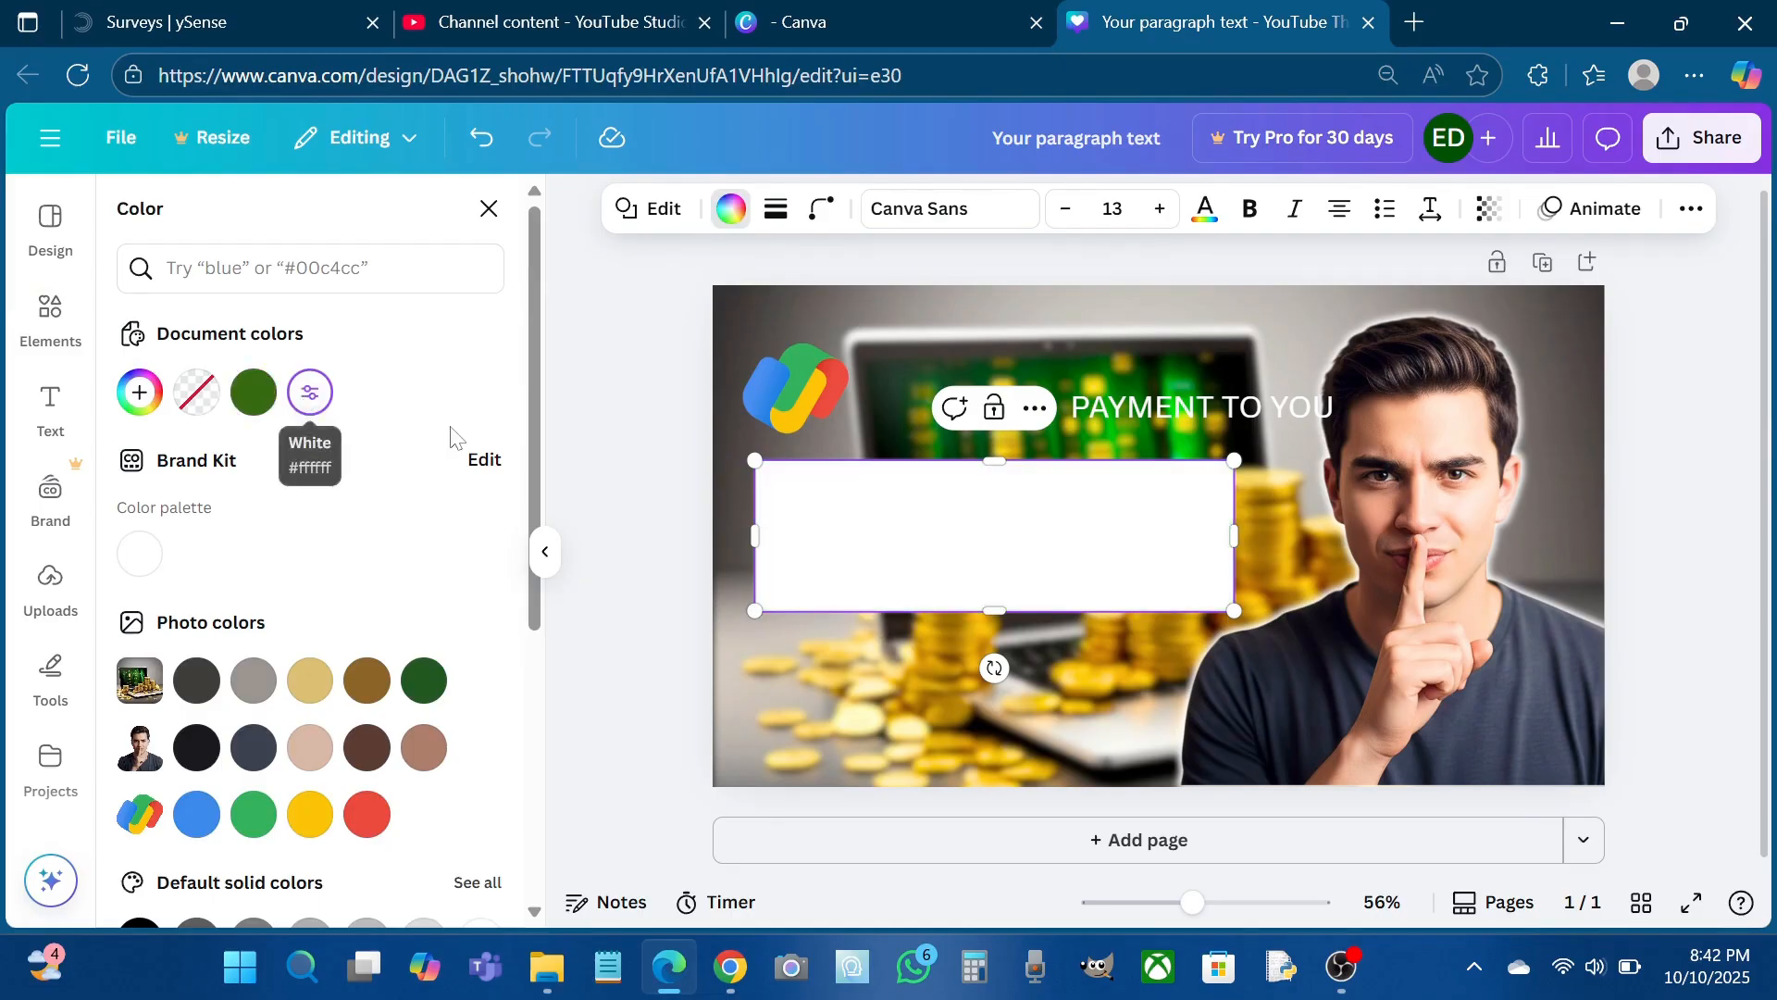
# Recolor the rectangle below the logo with a custom solid yellow (#FFCF00)
pyautogui.click(670, 557)
pyautogui.click(893, 560)
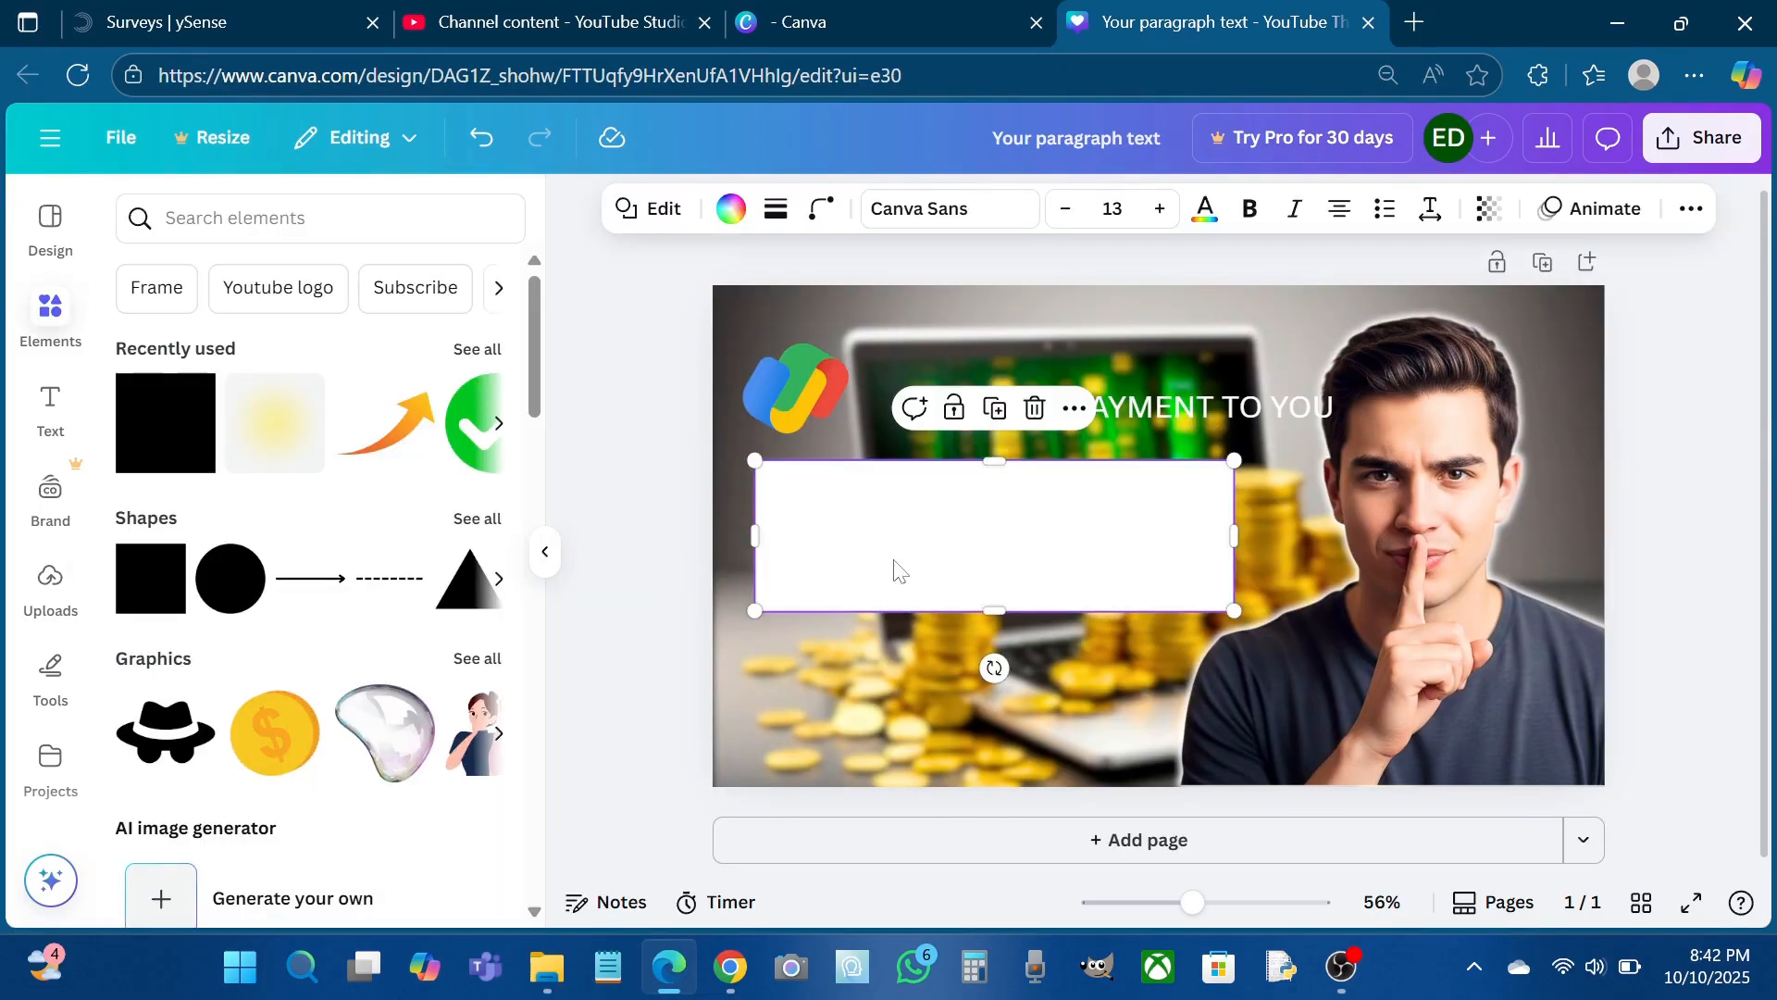
pyautogui.click(731, 209)
pyautogui.click(139, 393)
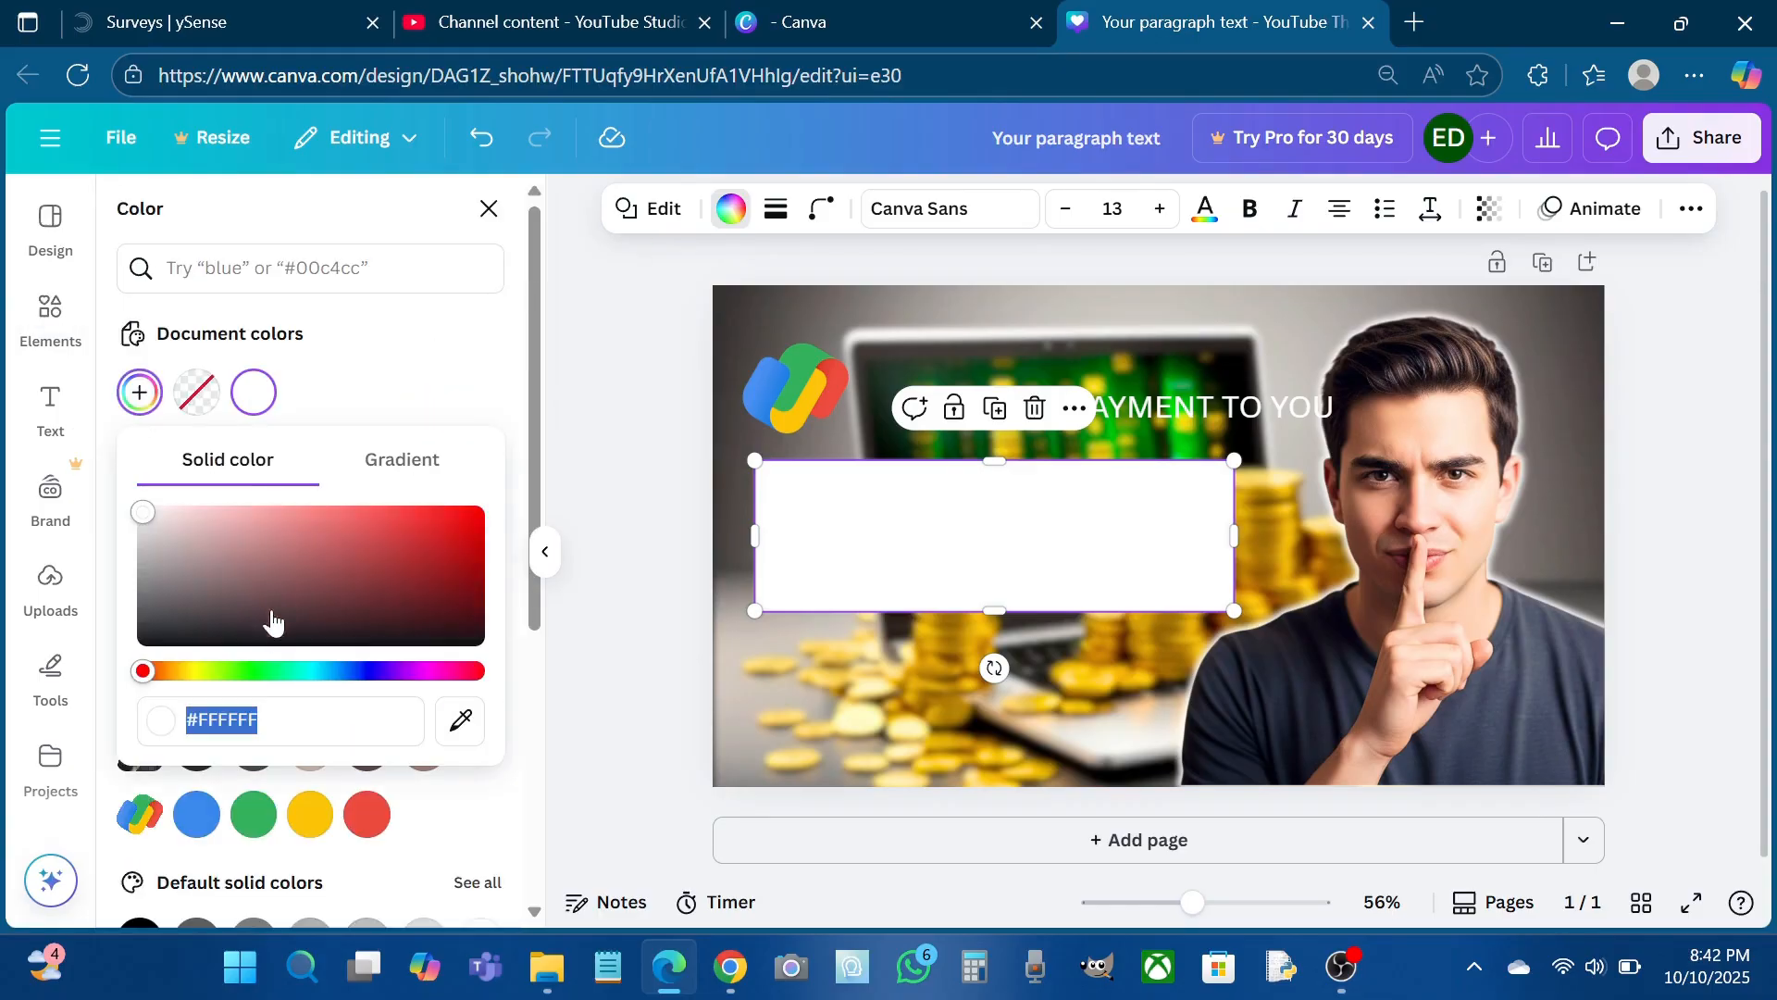
pyautogui.click(189, 671)
pyautogui.moveTo(437, 568); pyautogui.dragTo(500, 483)
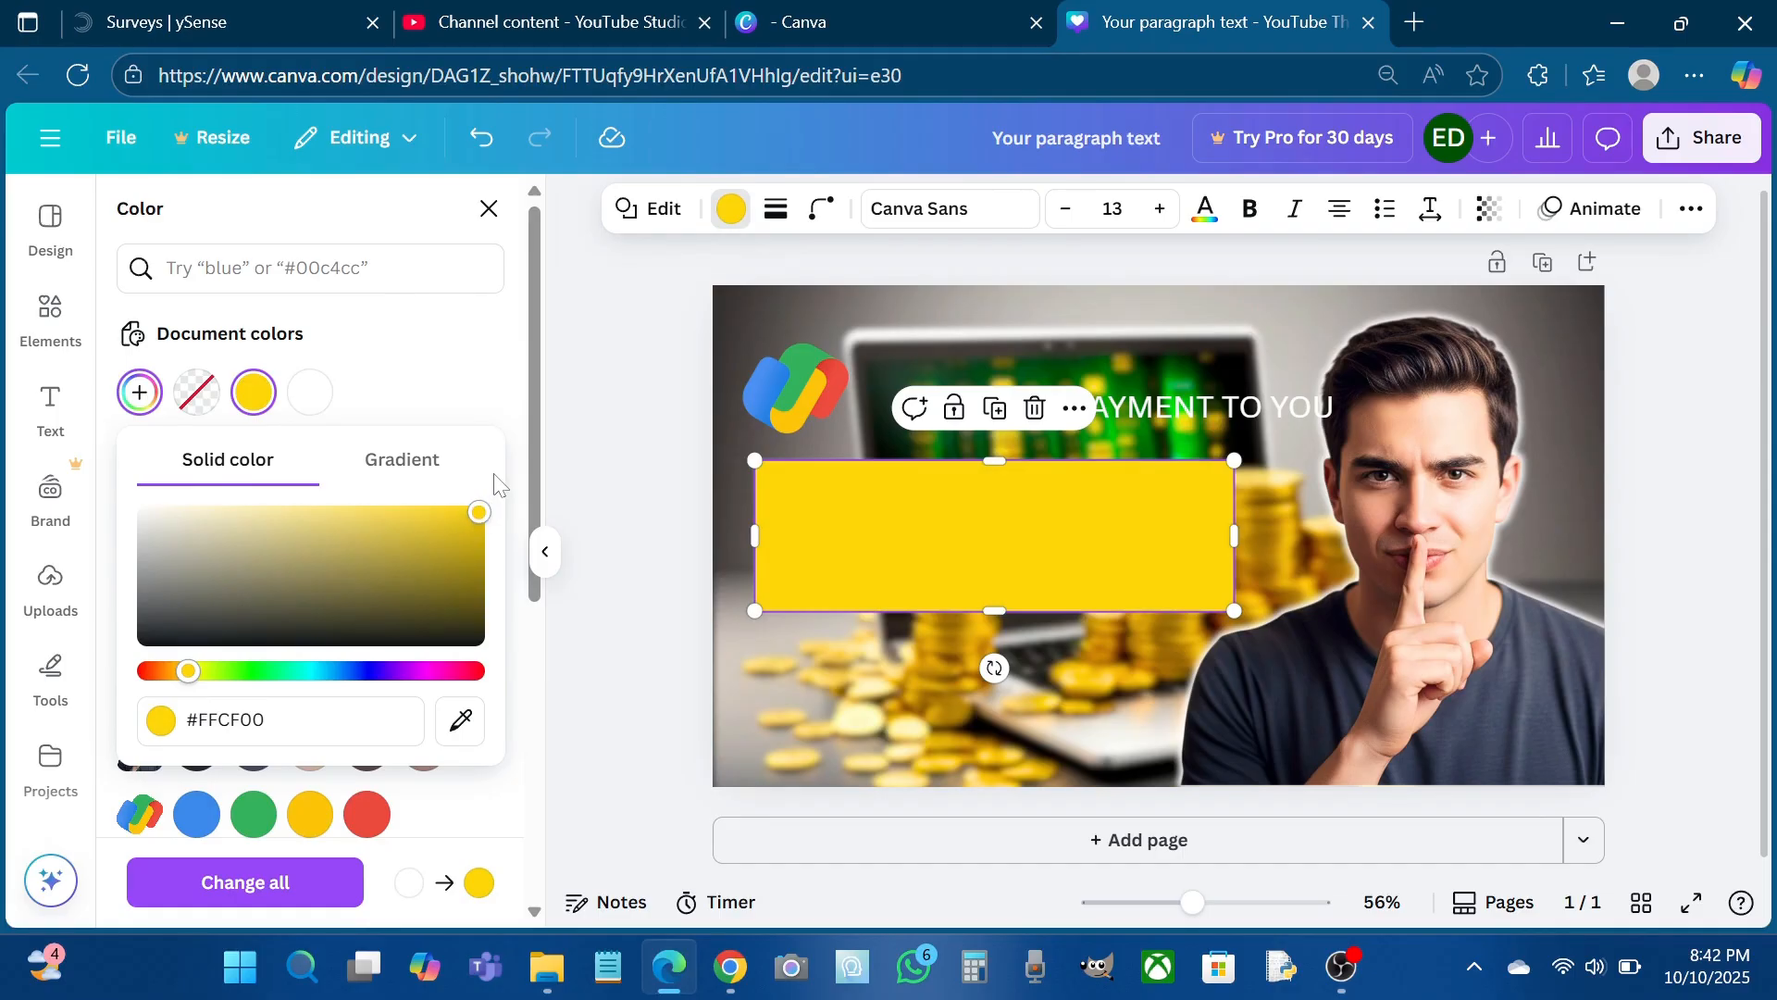
# Make the rectangle slightly wider and less tall, ending beside the man's shoulder and sitting lower below the logo
pyautogui.moveTo(1235, 535); pyautogui.dragTo(1286, 539)
pyautogui.moveTo(1029, 461); pyautogui.dragTo(1024, 565)
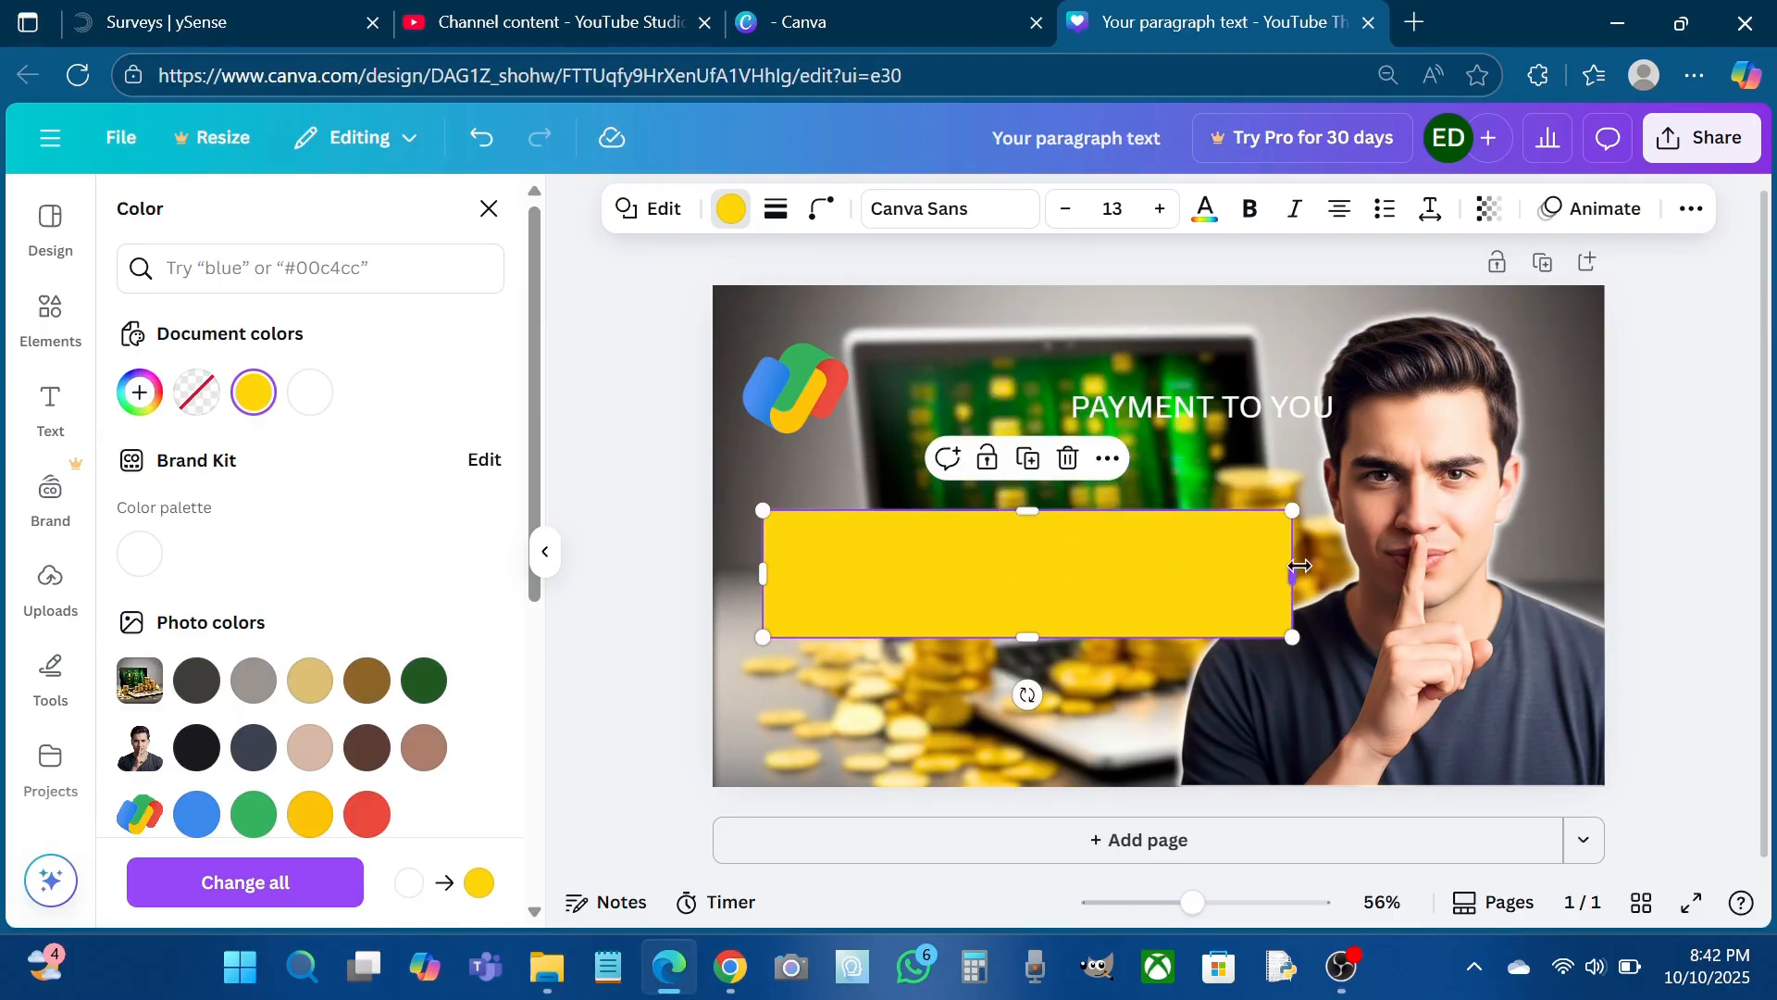
pyautogui.moveTo(1289, 569); pyautogui.dragTo(1260, 574)
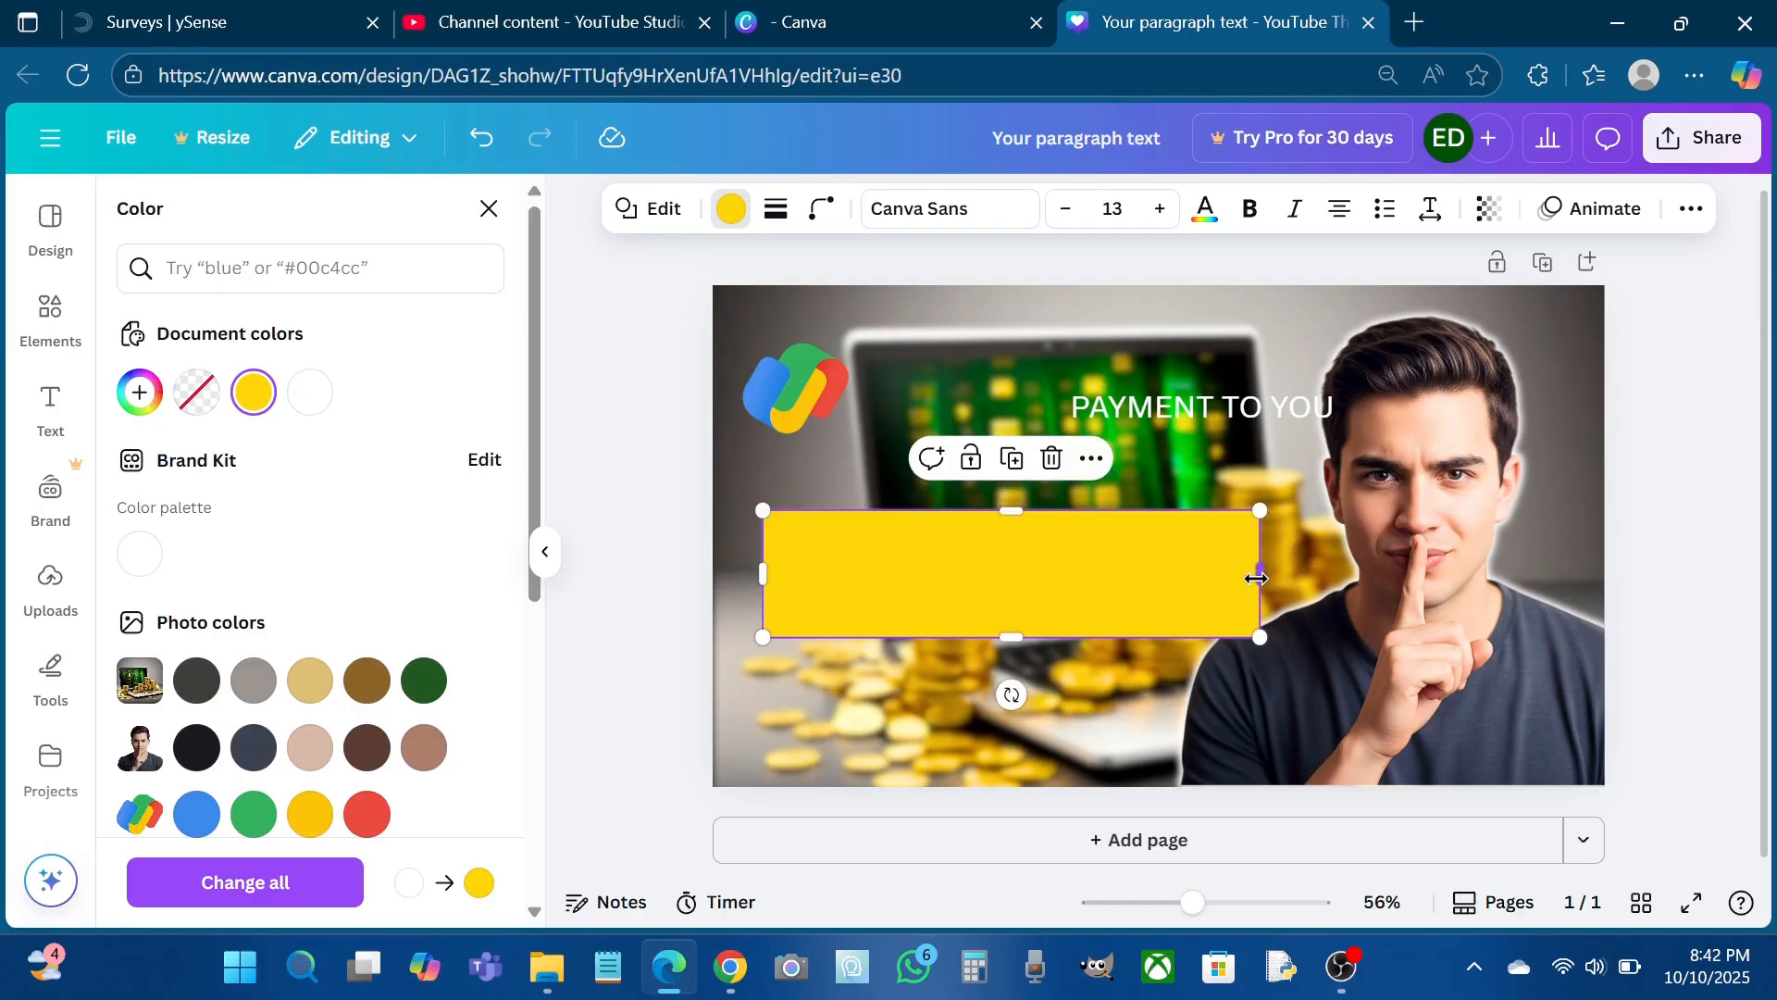
# Round the rectangle's corners slightly and deselect the shape
pyautogui.click(821, 209)
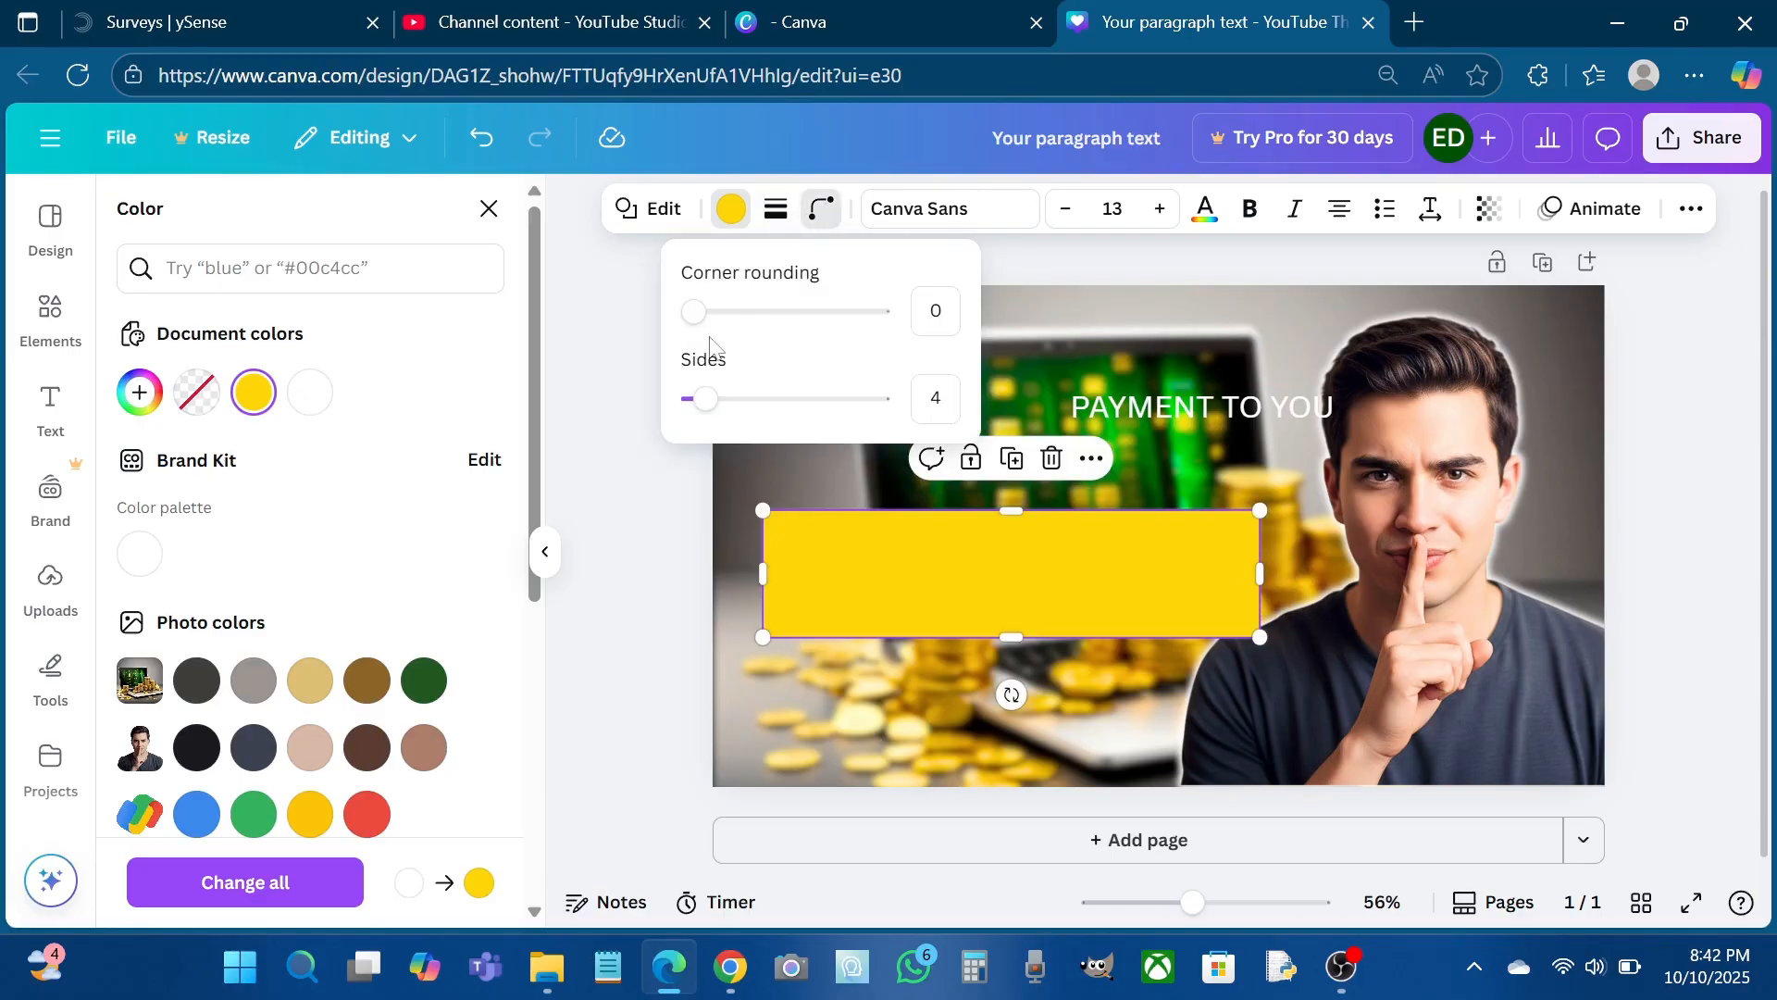
pyautogui.moveTo(698, 312); pyautogui.dragTo(734, 326)
pyautogui.click(663, 590)
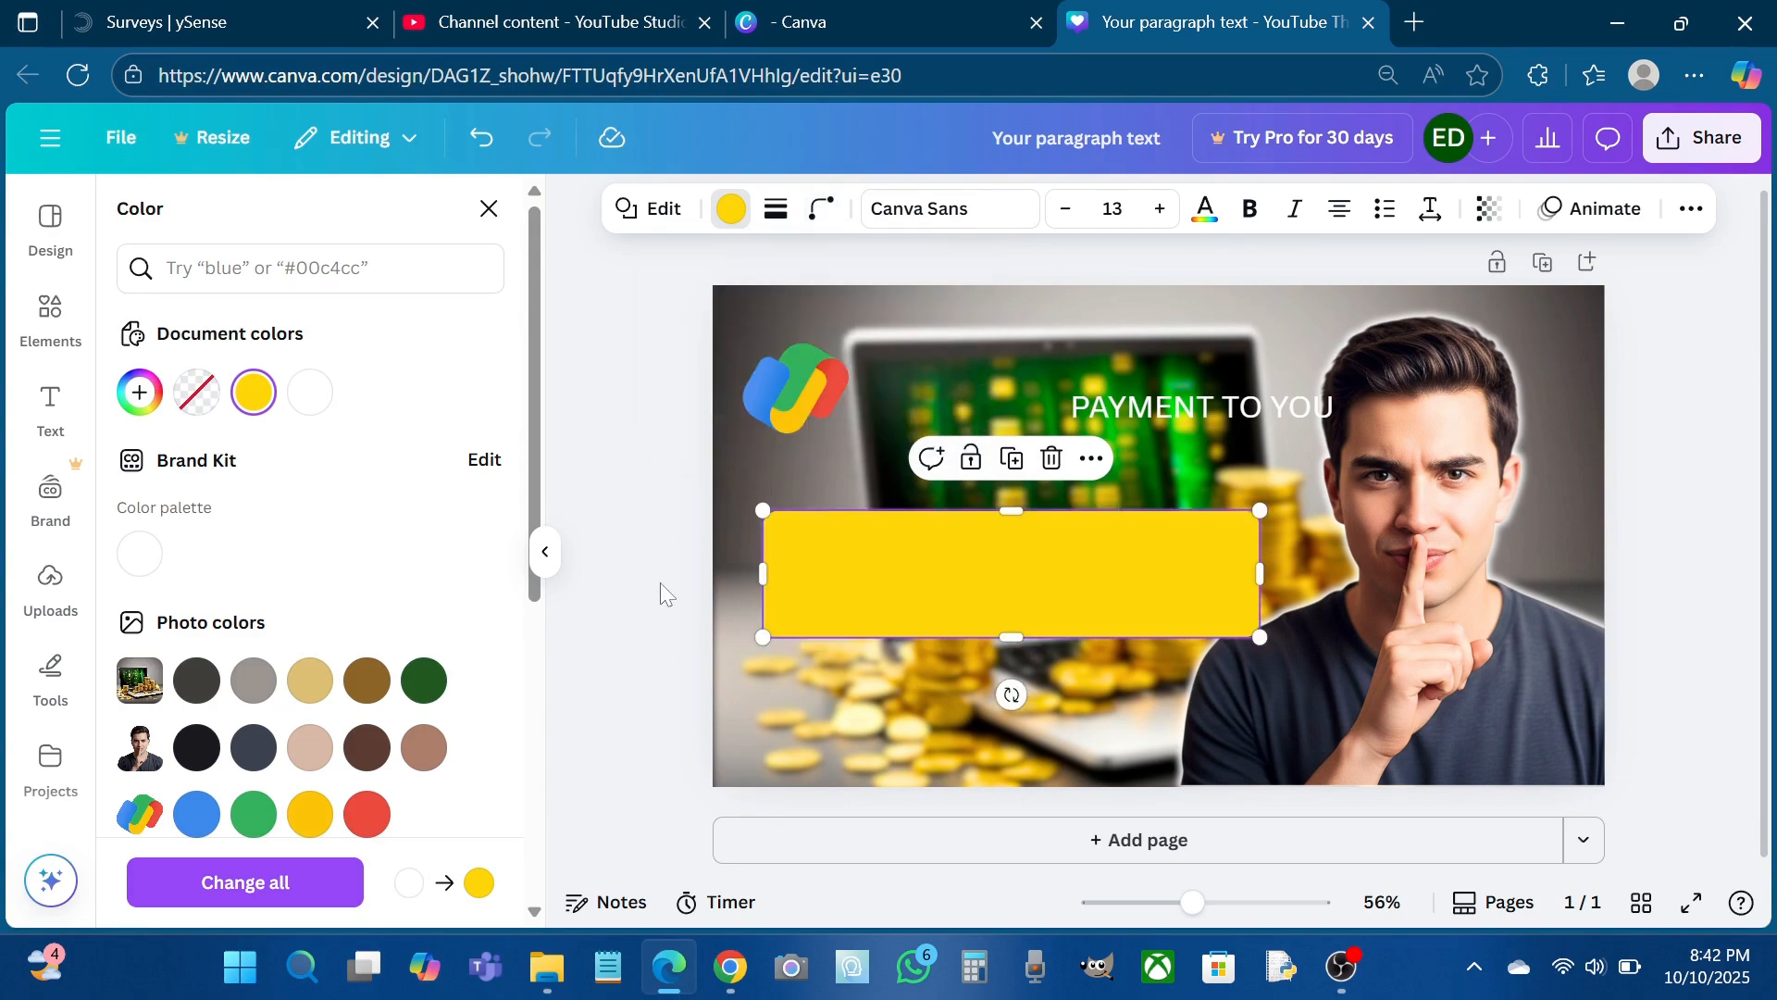
pyautogui.click(663, 591)
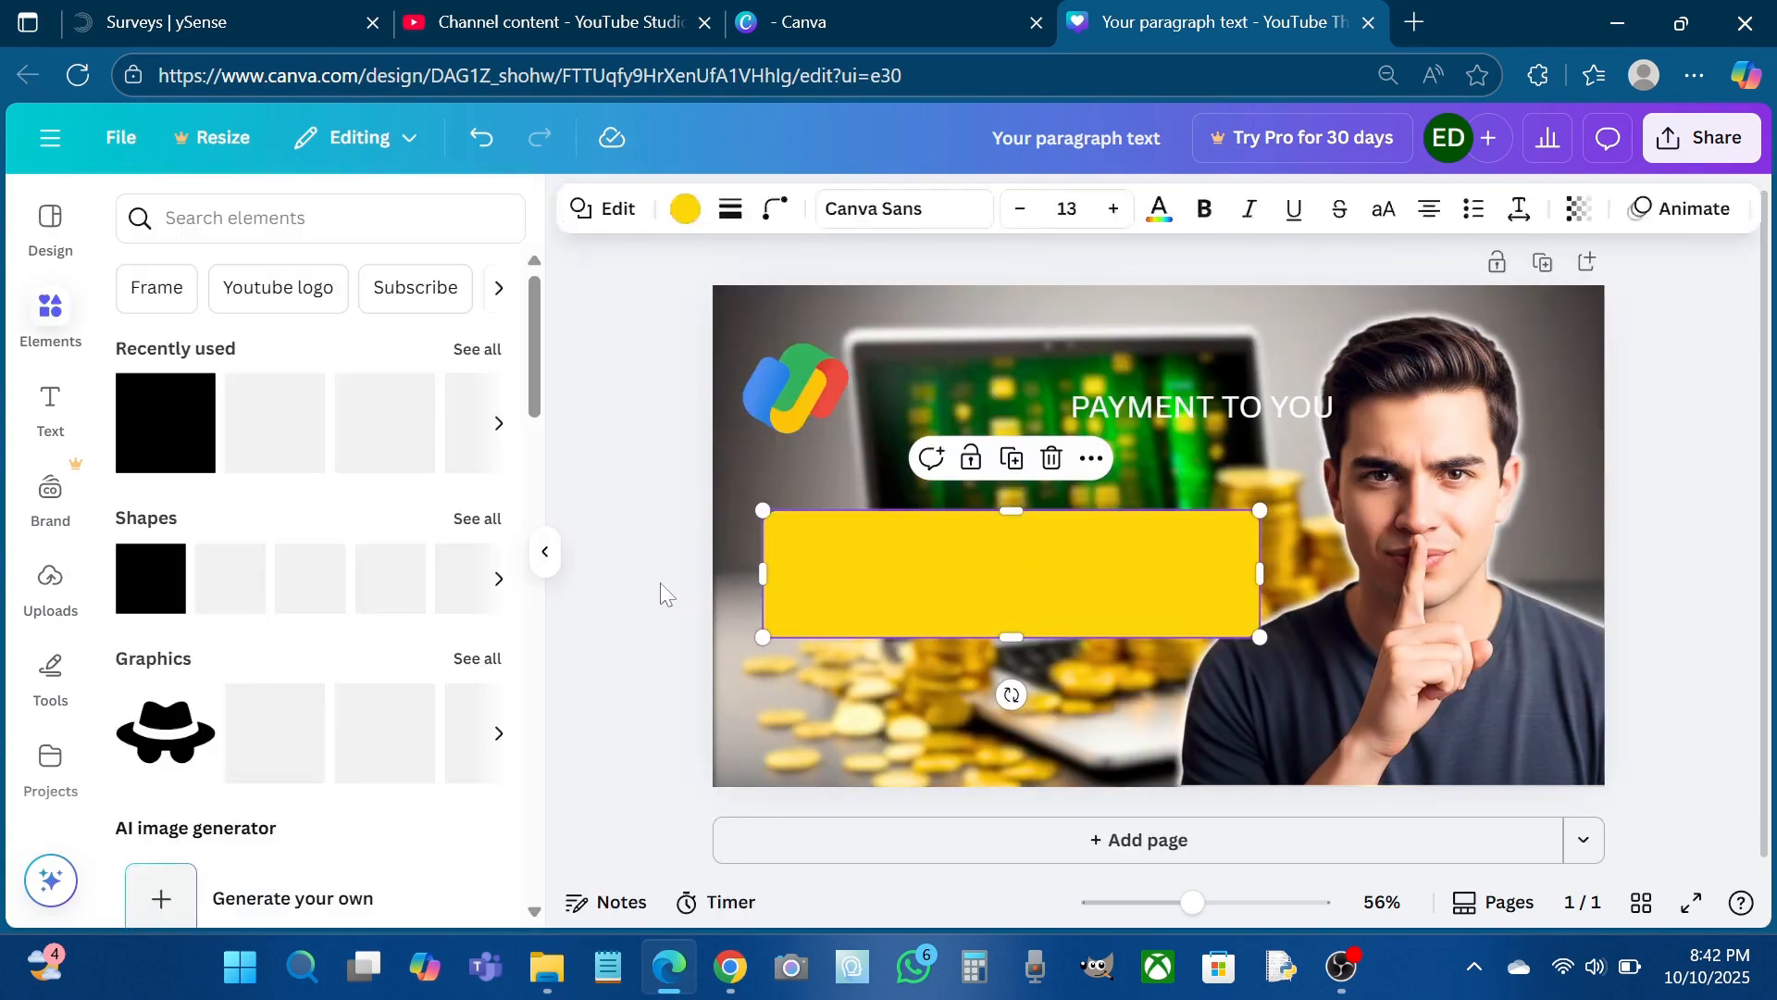
pyautogui.click(837, 578)
pyautogui.click(736, 231)
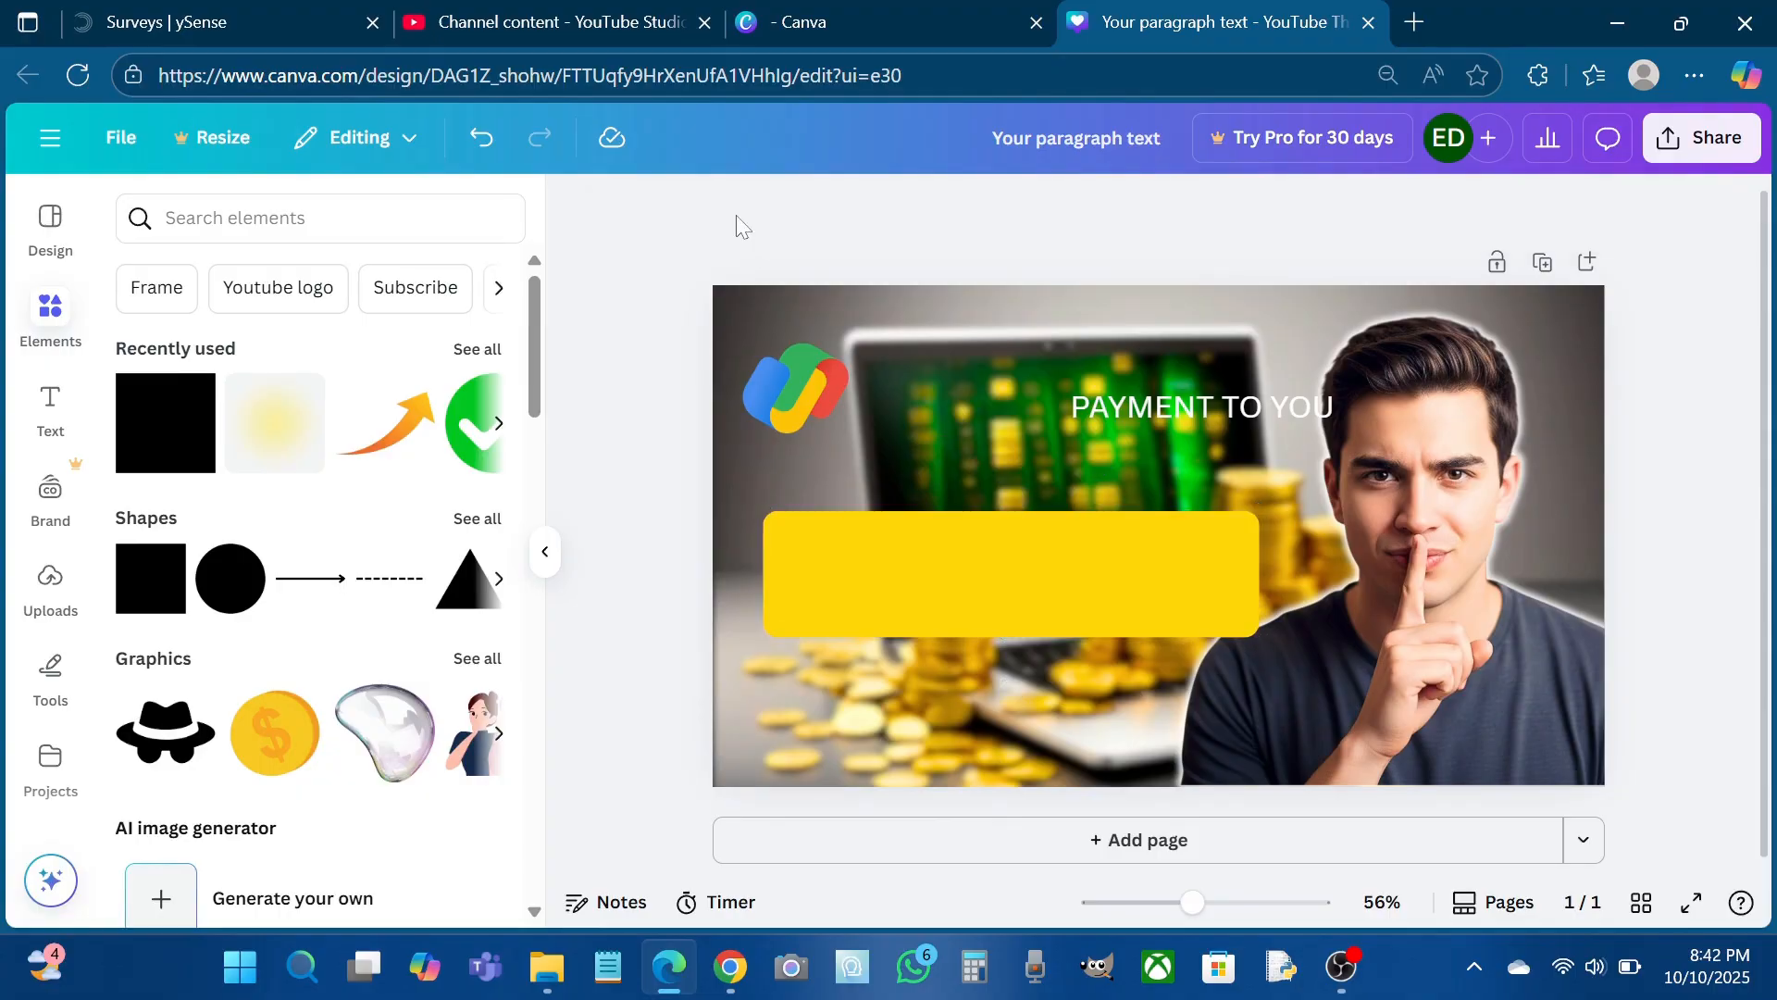
# Fill the rounded rectangle with white
pyautogui.click(833, 523)
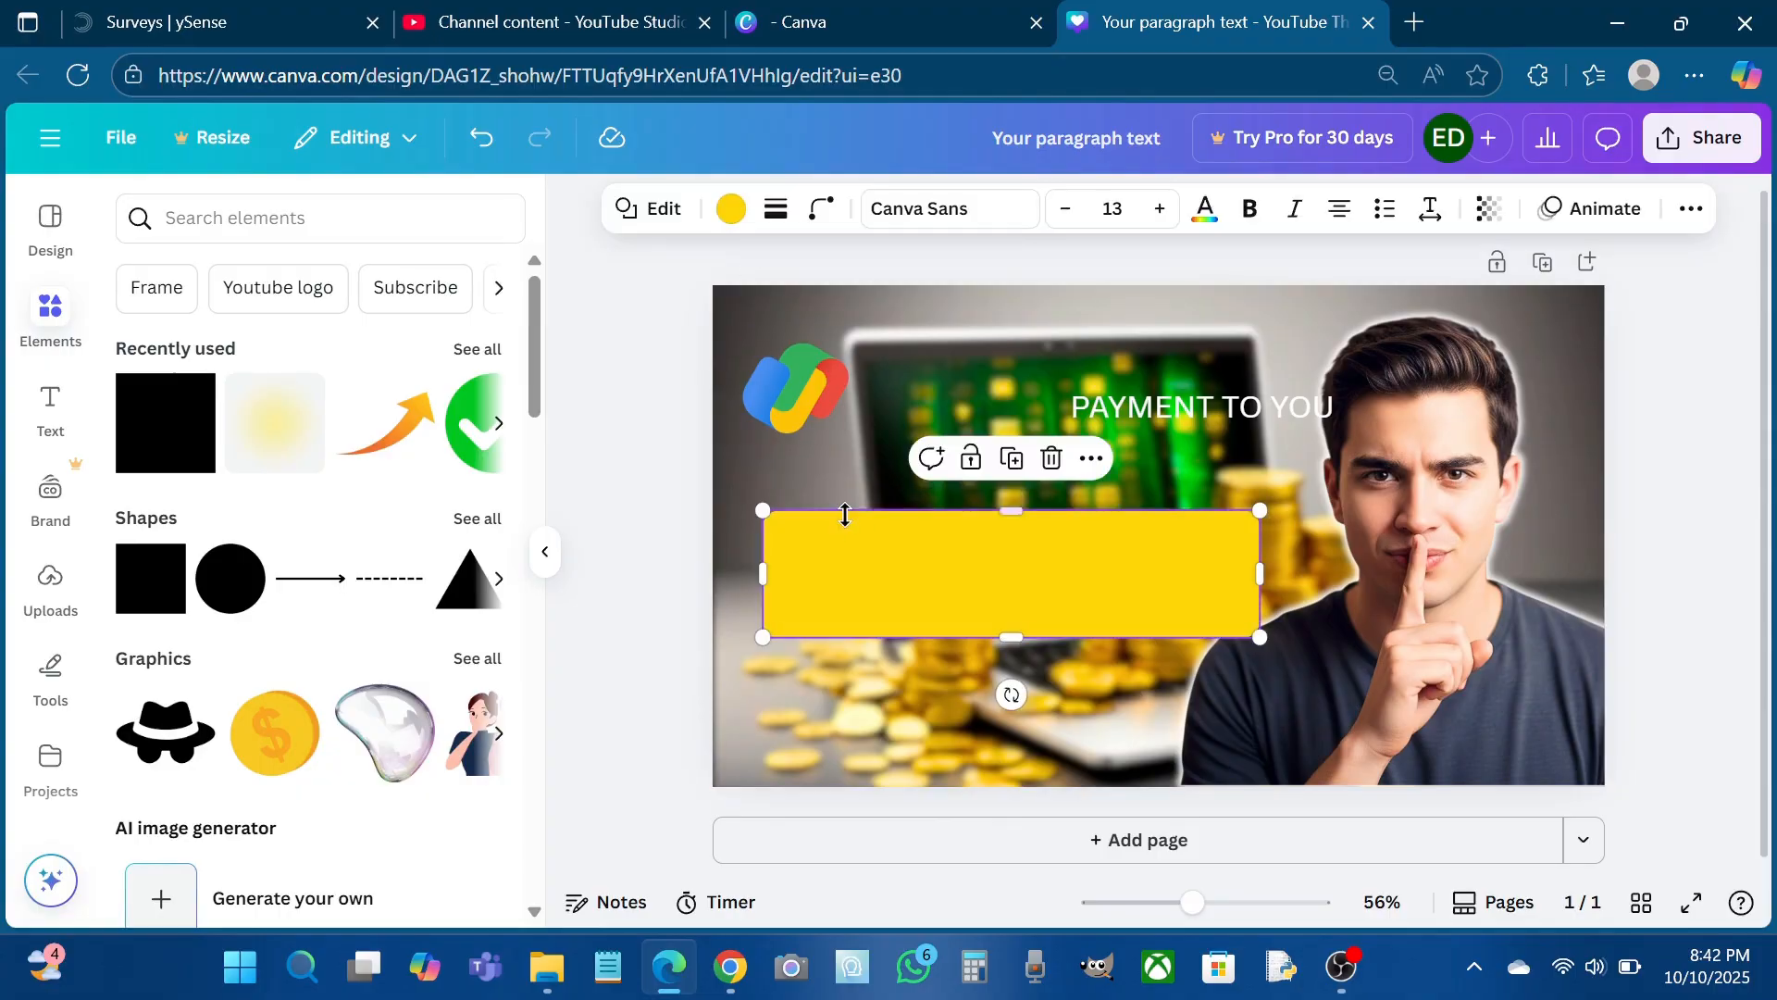
pyautogui.click(731, 208)
pyautogui.click(309, 392)
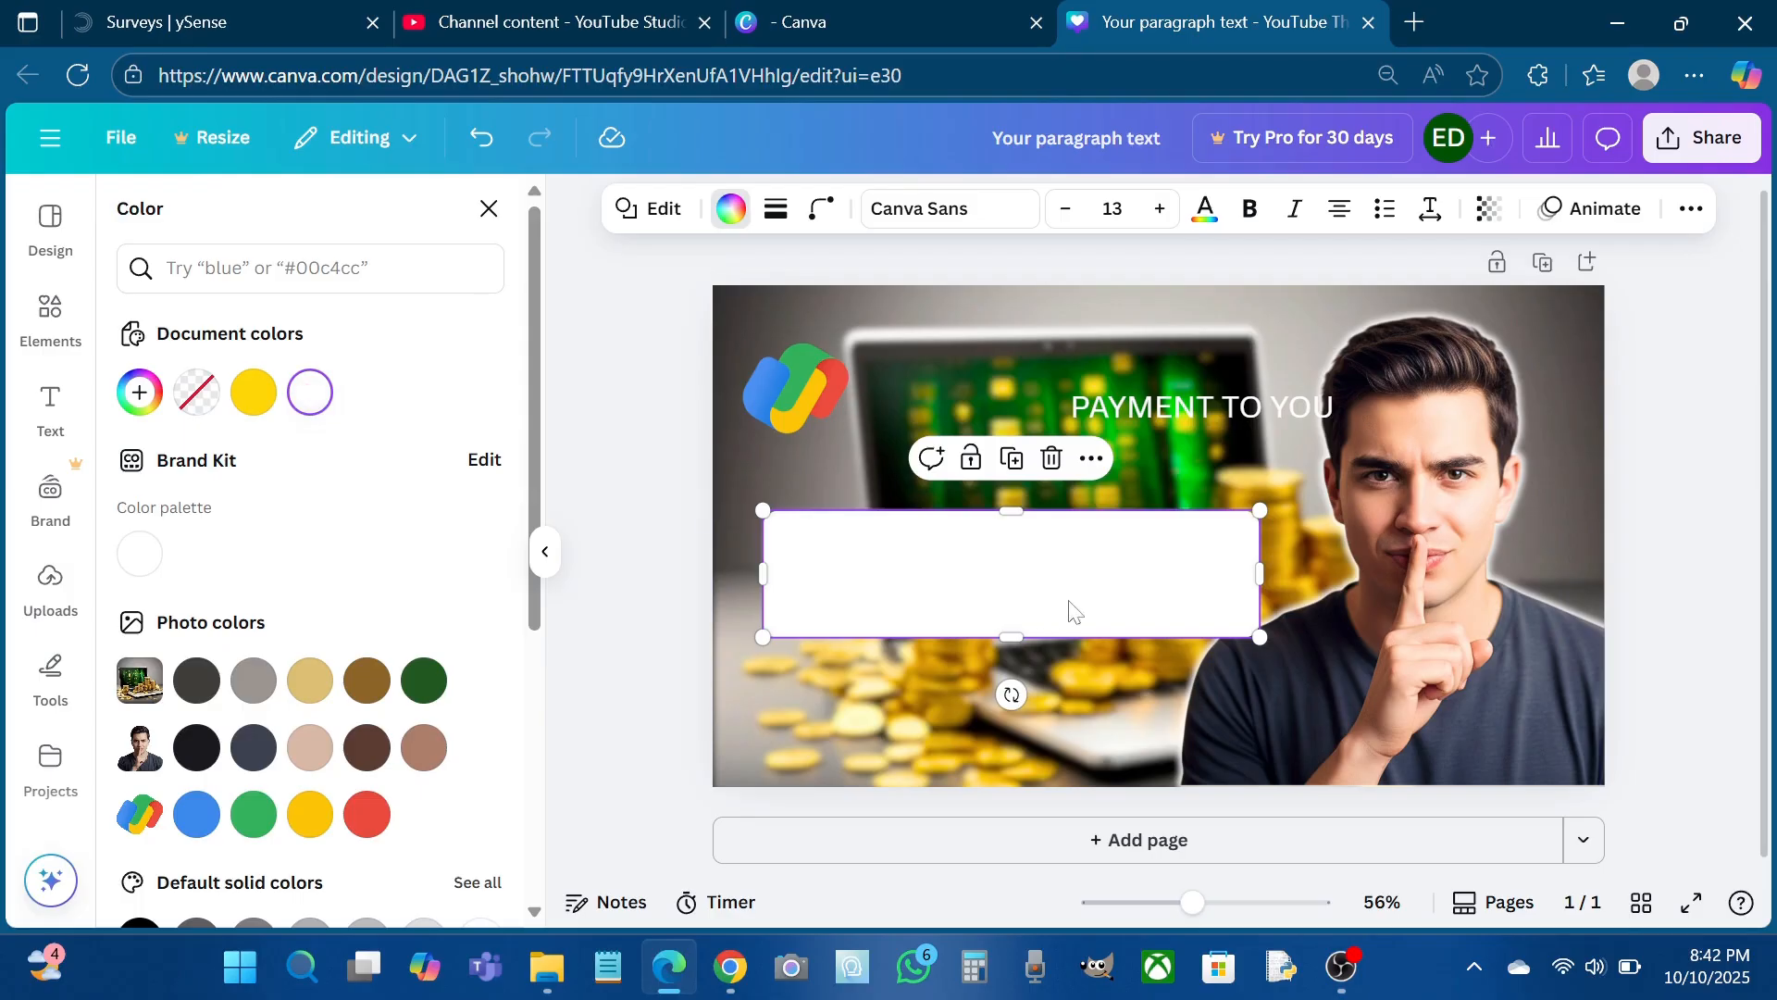
# Move "PAYMENT TO YOU" just above the rounded rectangle and color the text with a custom solid blue
pyautogui.click(1192, 423)
pyautogui.moveTo(1145, 409); pyautogui.dragTo(940, 485)
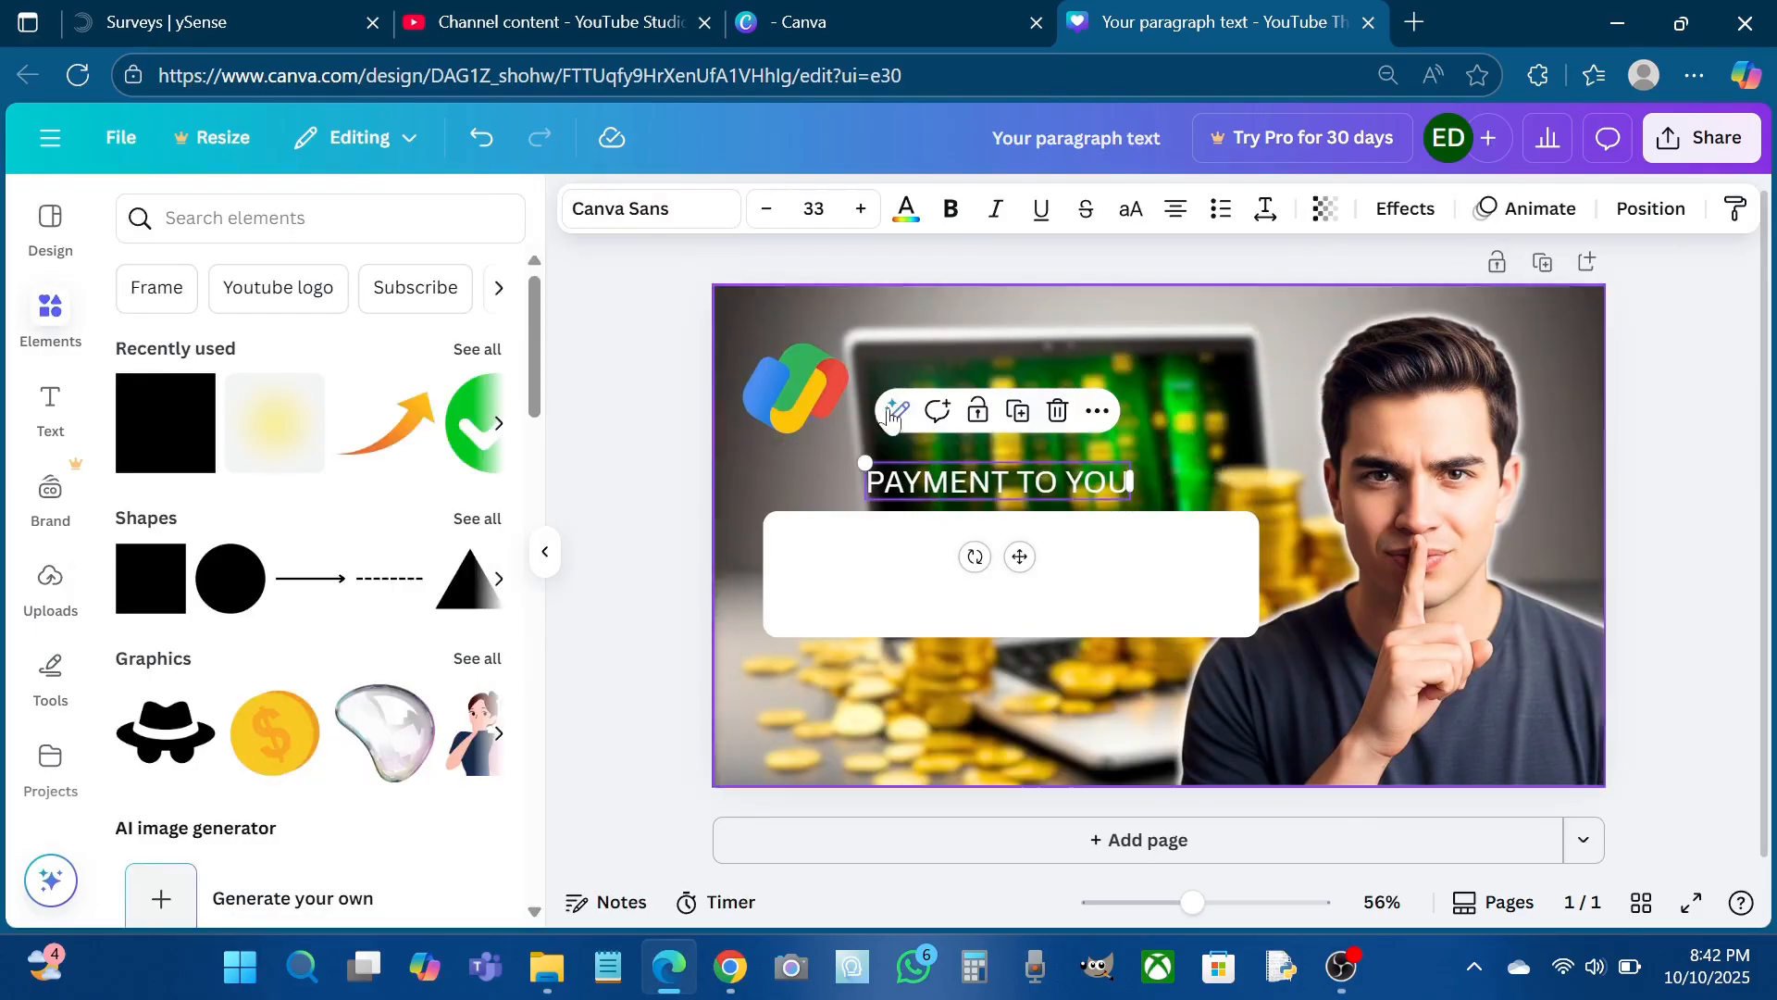
pyautogui.click(906, 213)
pyautogui.click(138, 393)
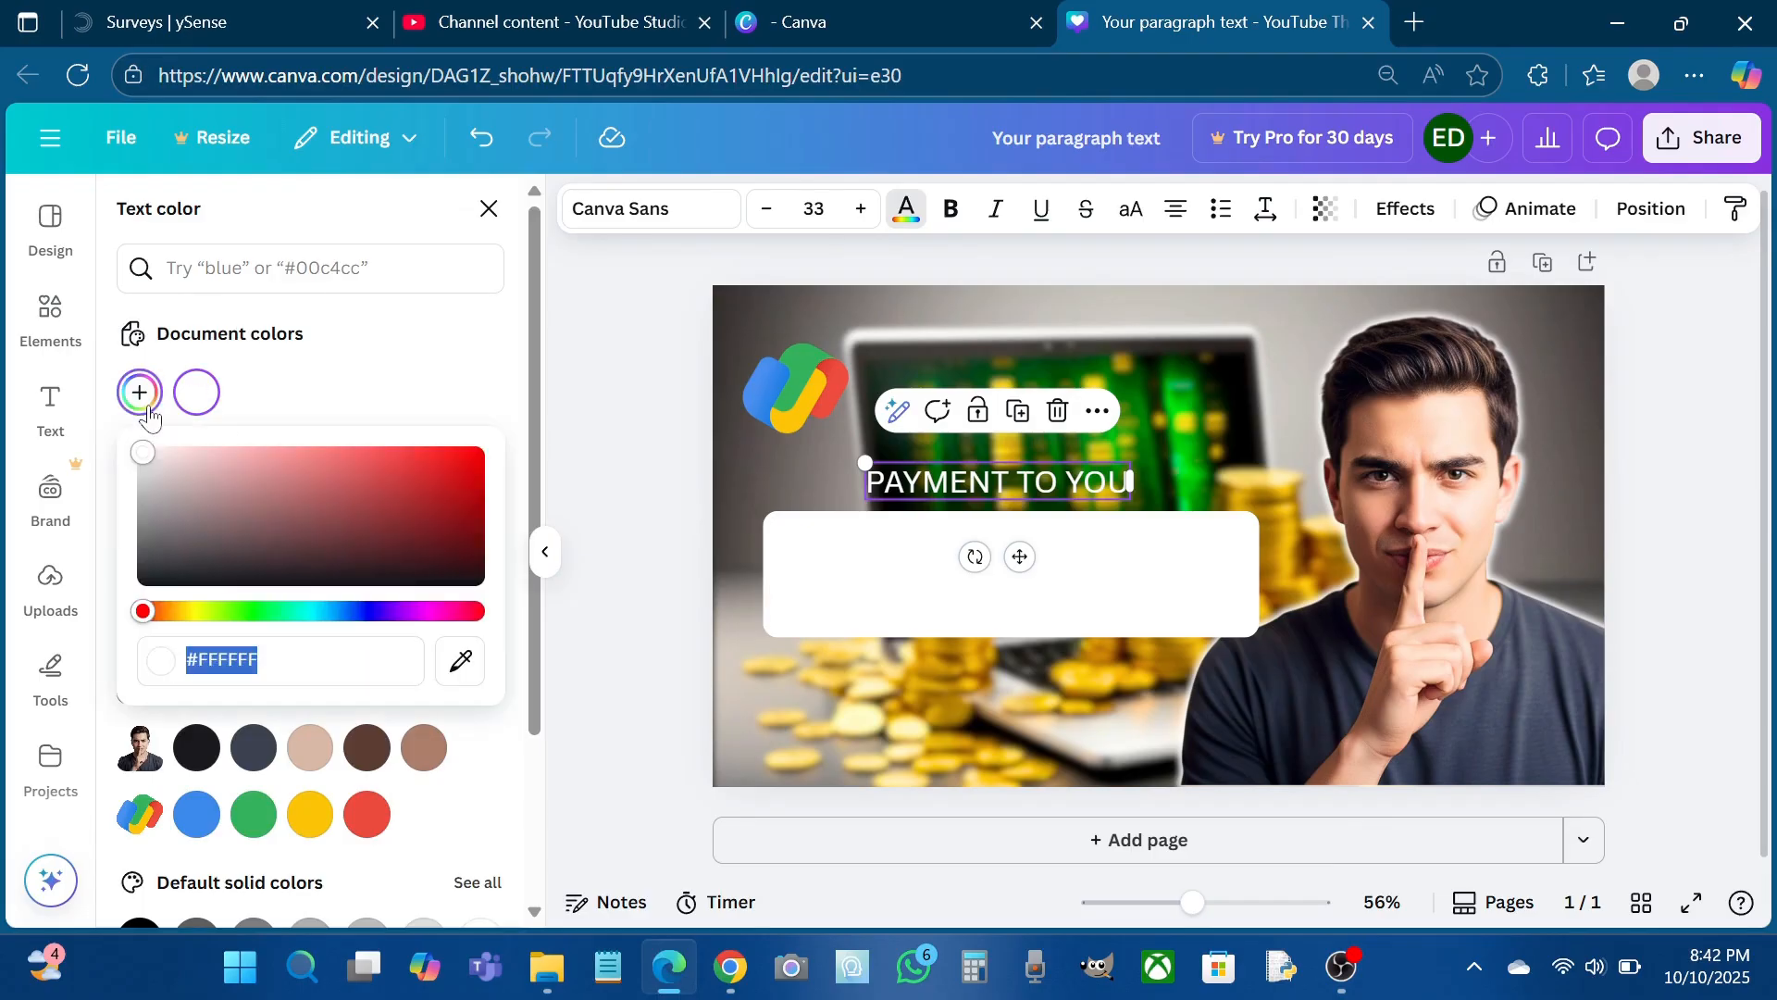
pyautogui.click(369, 611)
pyautogui.moveTo(460, 484); pyautogui.dragTo(479, 452)
# Move "PAYMENT TO YOU" onto the white rectangle and add a duplicate below it reading "50,000", enlarged to size 67.6
pyautogui.moveTo(1047, 479); pyautogui.dragTo(995, 607)
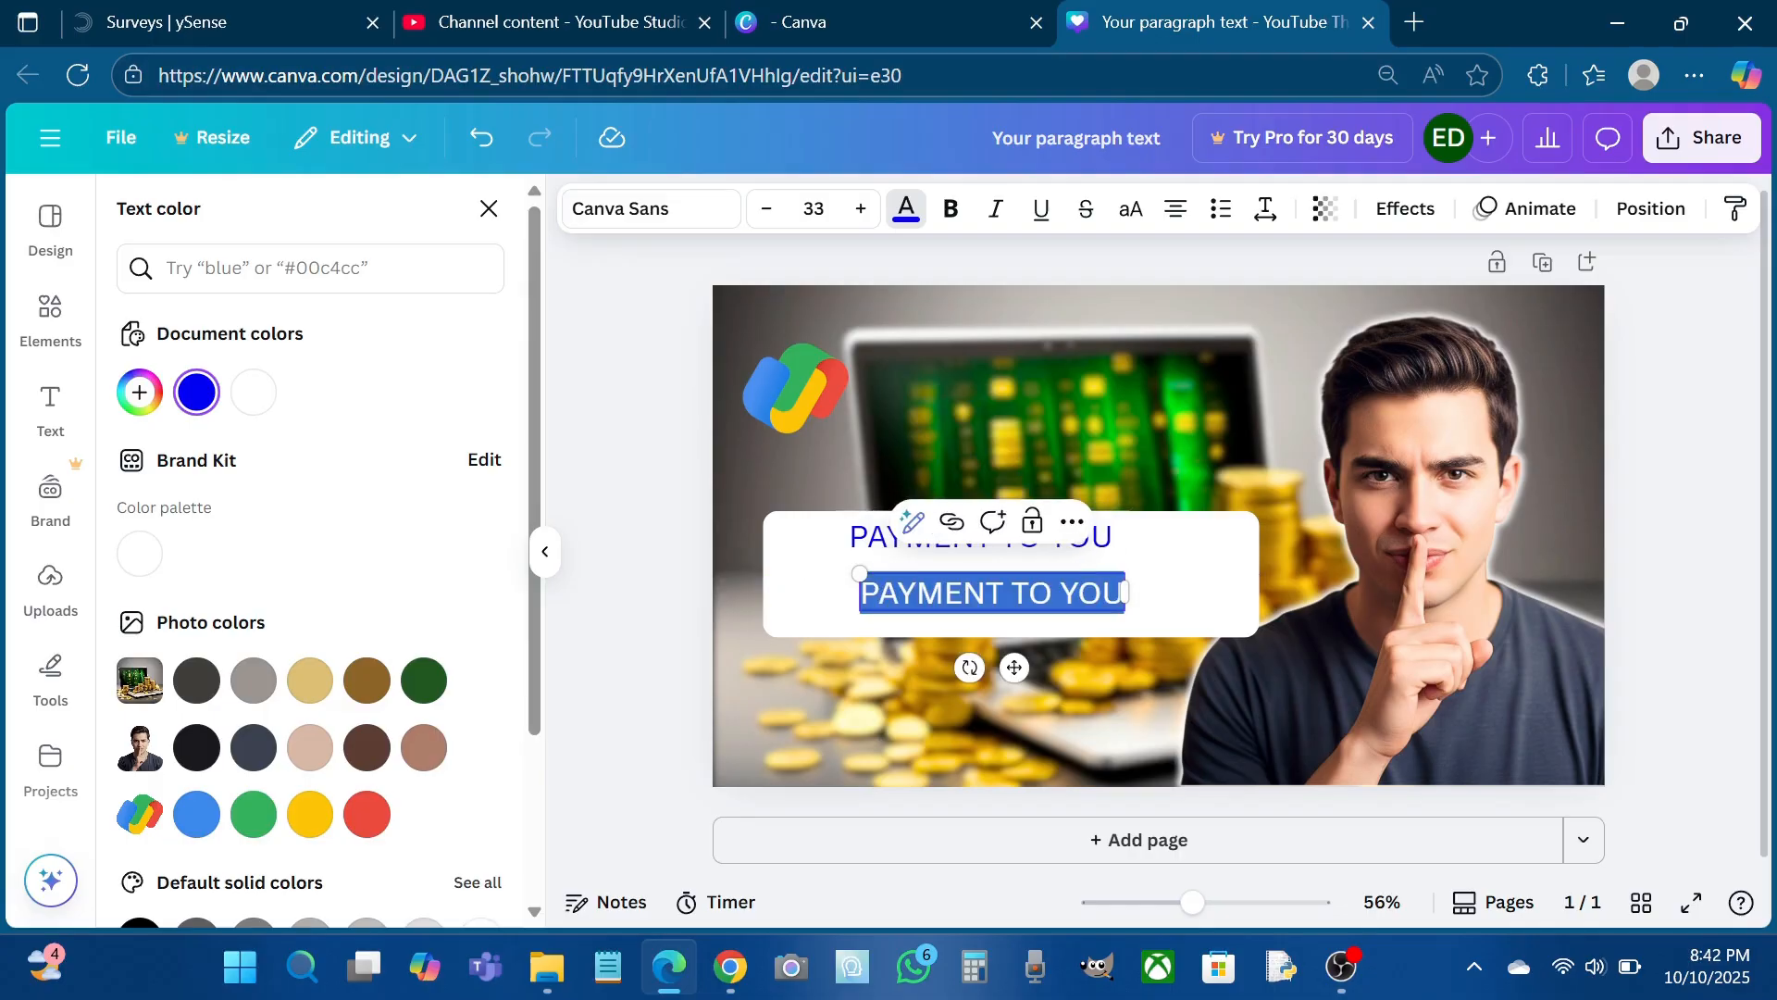
pyautogui.write('50,')
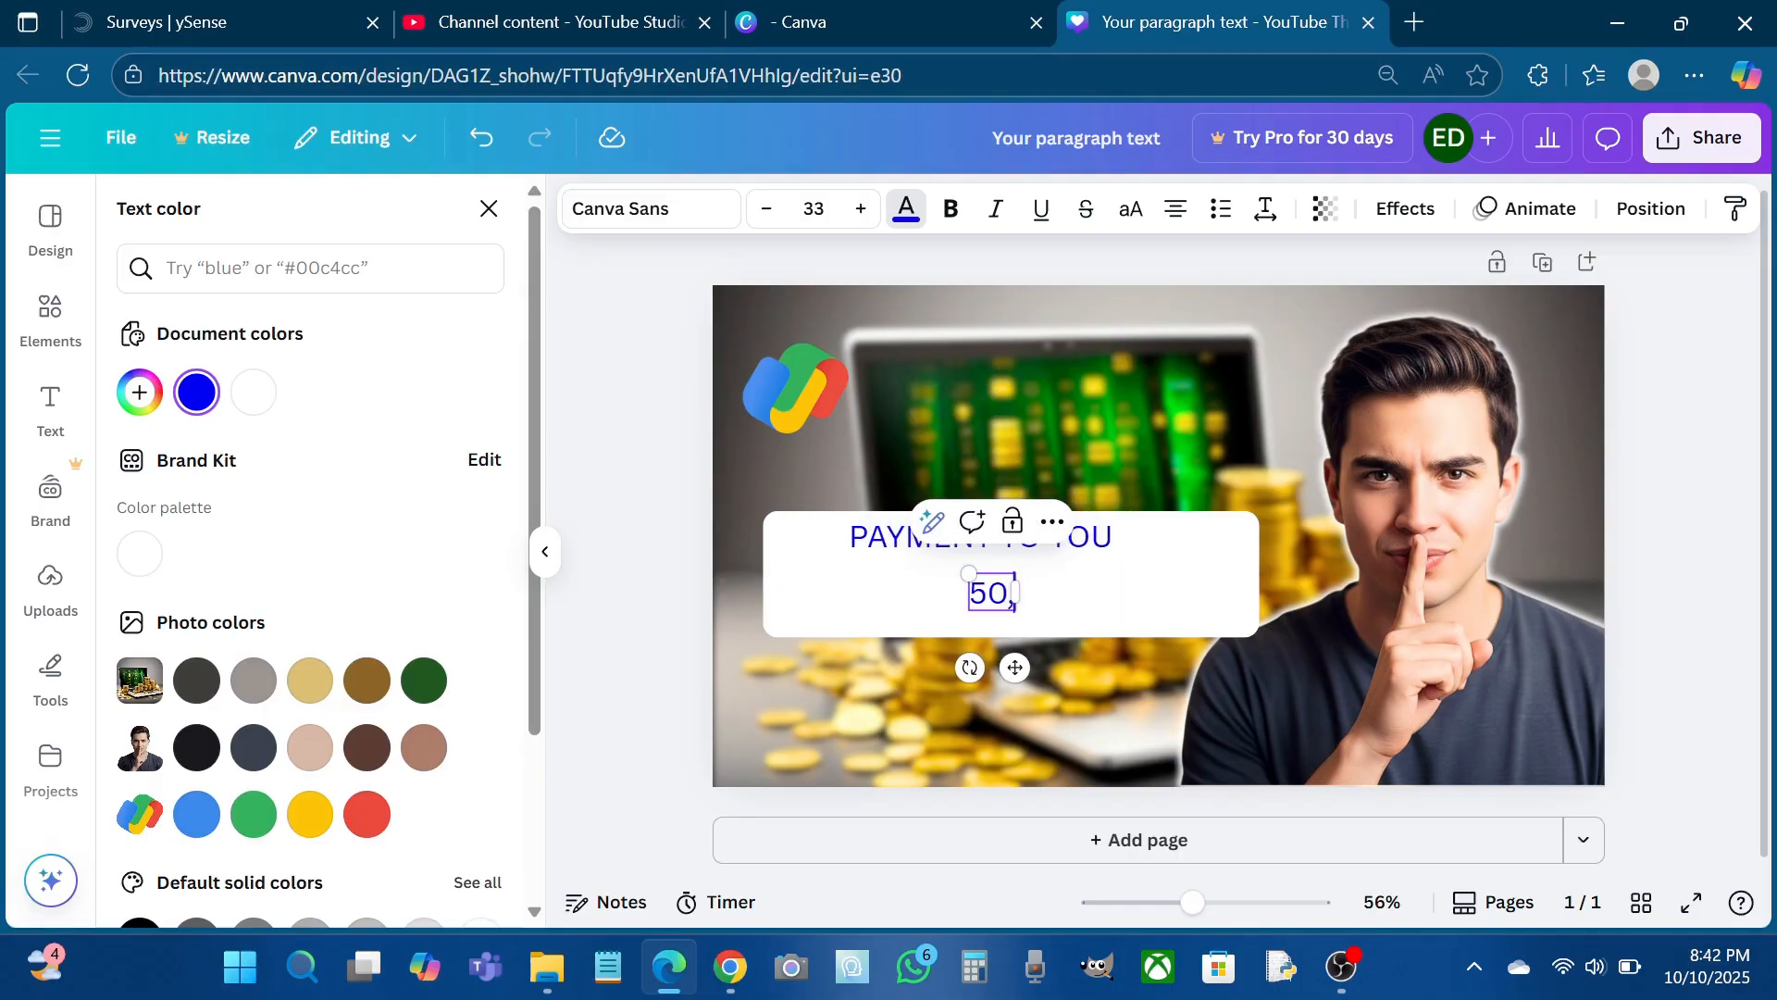
pyautogui.write('000')
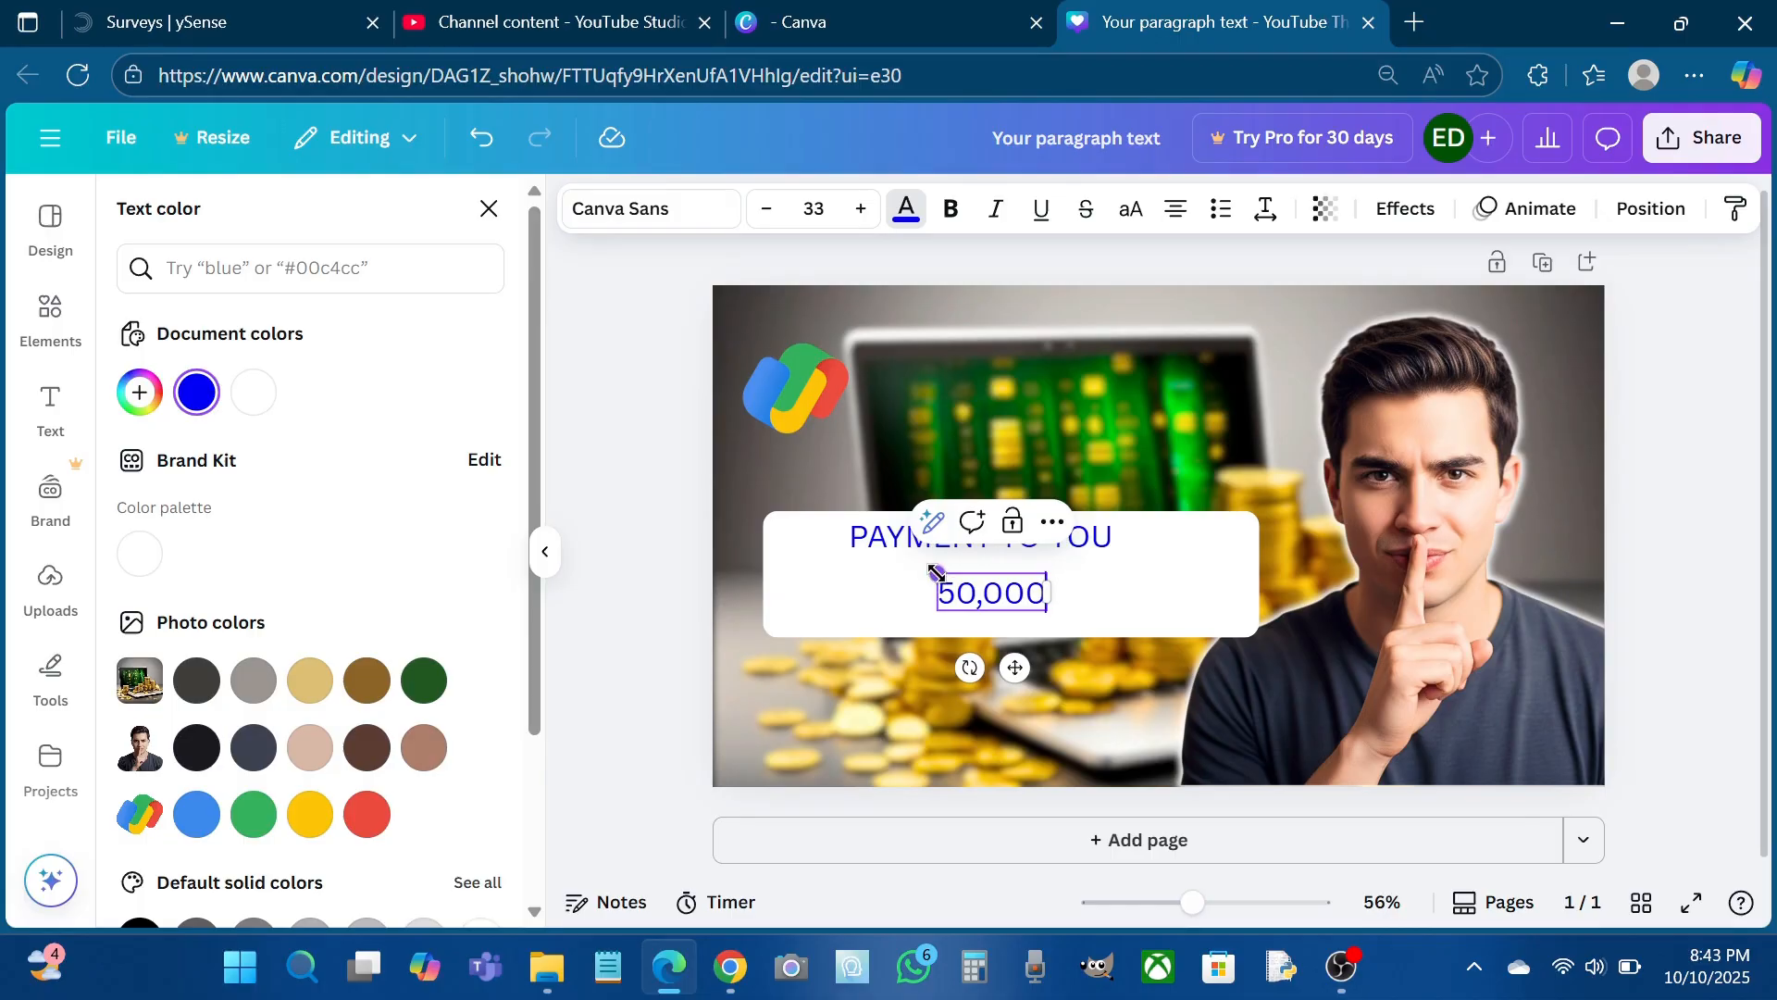
pyautogui.moveTo(937, 571); pyautogui.dragTo(807, 566)
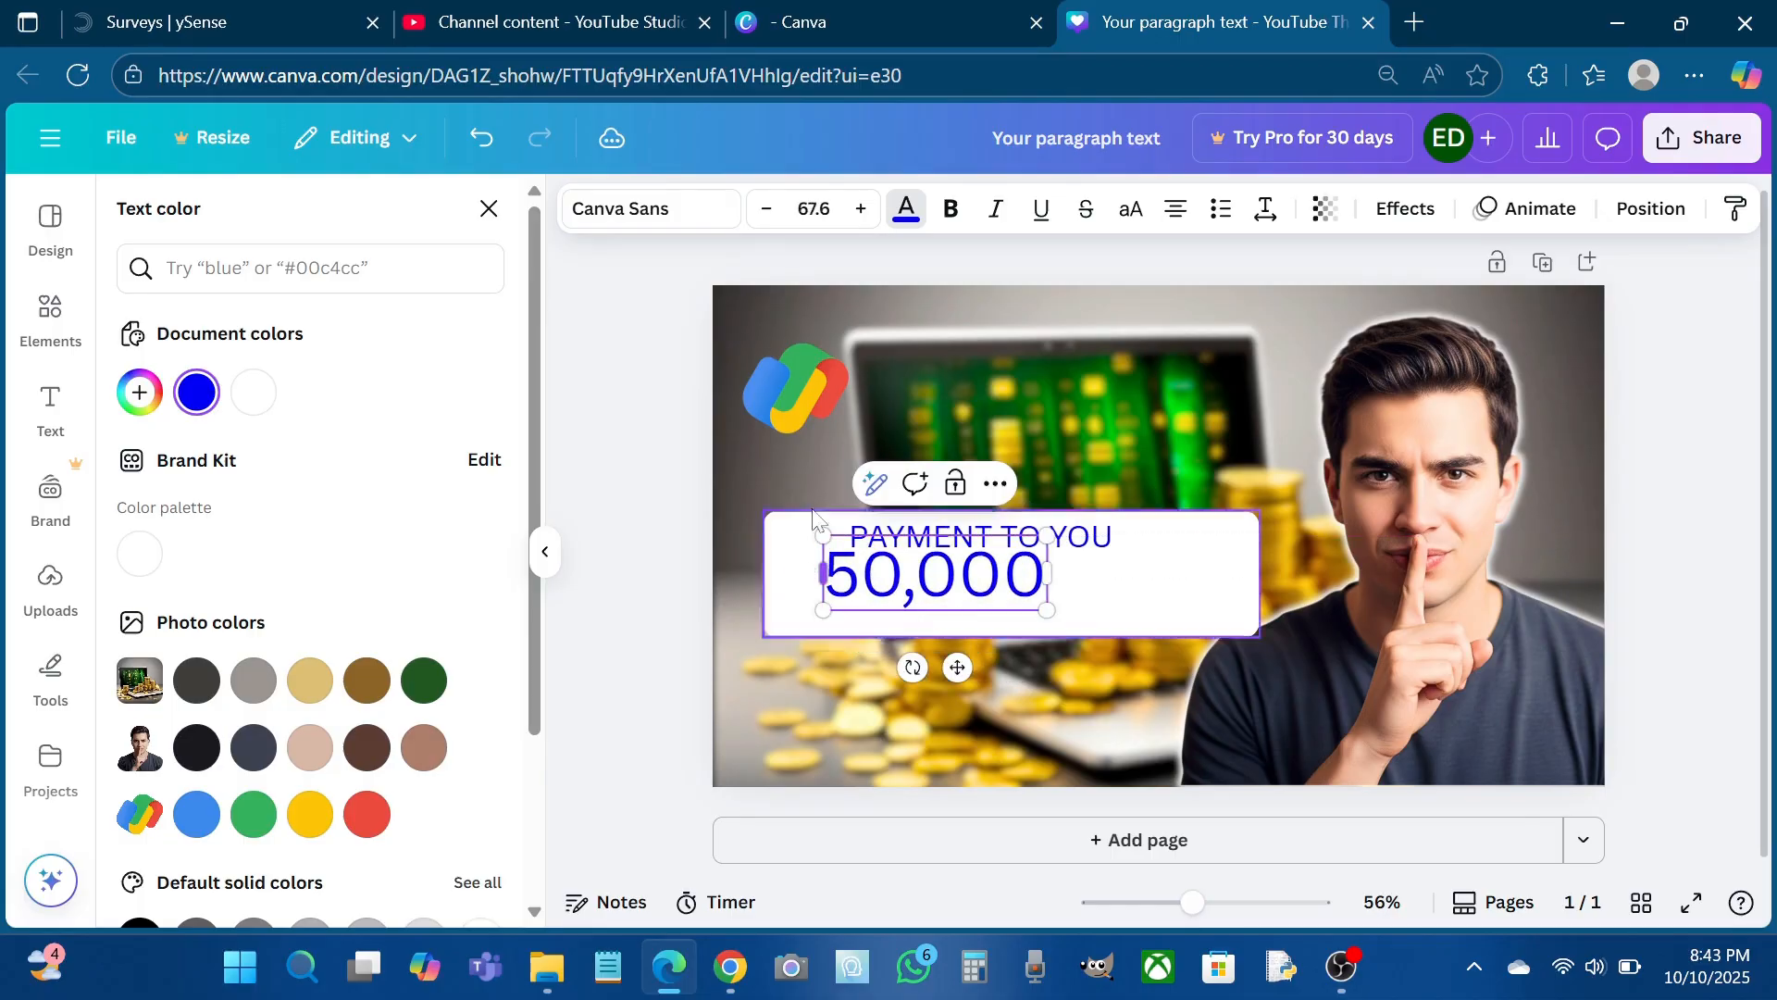
pyautogui.click(660, 211)
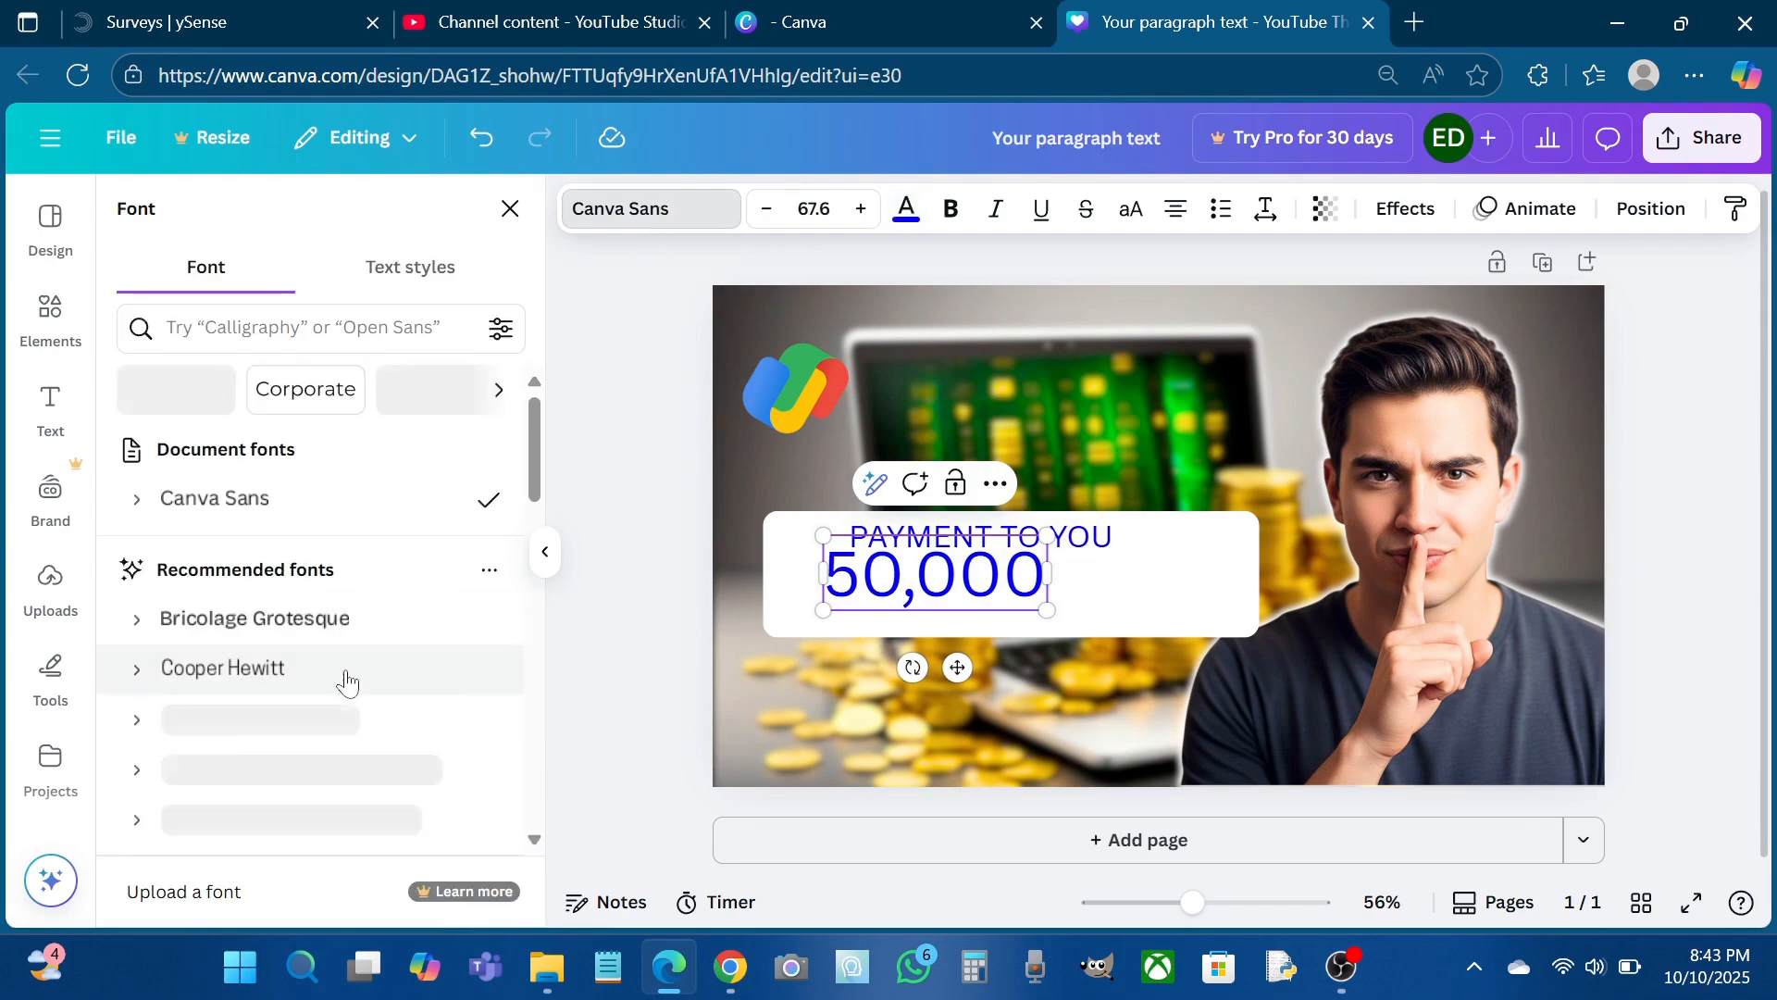
pyautogui.scroll(-3, 347, 684)
pyautogui.scroll(-3, 347, 683)
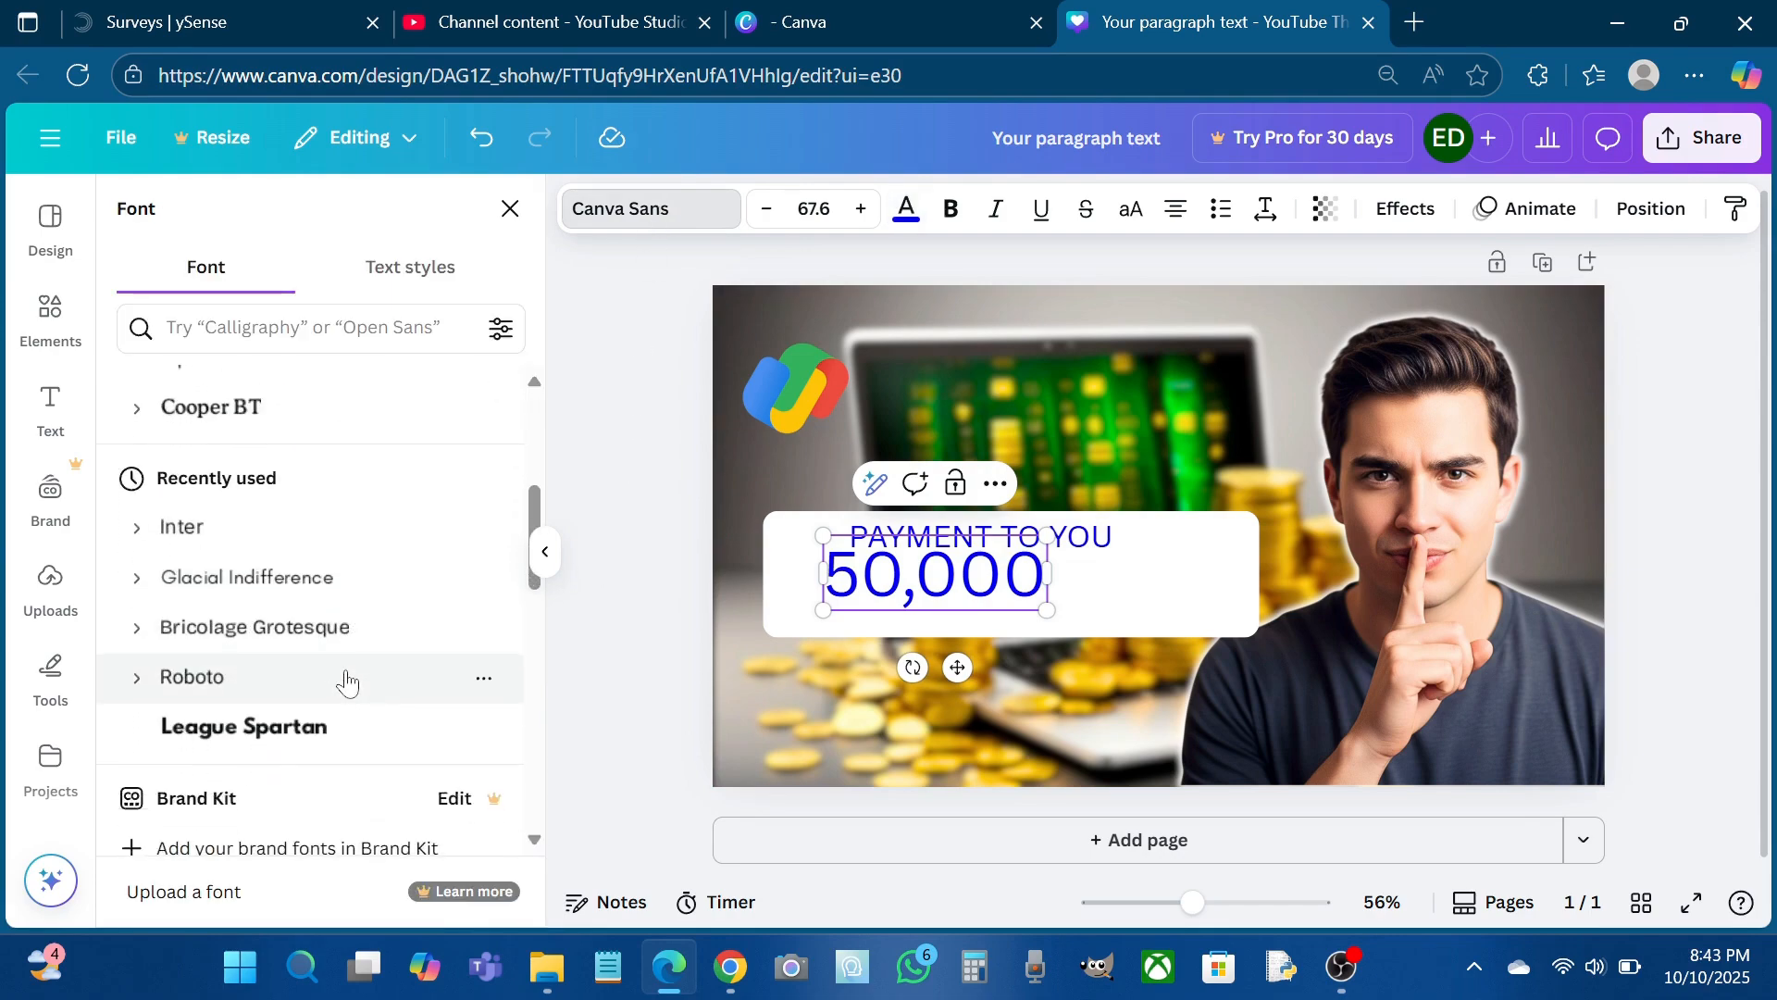
pyautogui.click(759, 664)
# Set the "50,000" text in League Spartan and center it beneath "PAYMENT TO YOU" on the white rectangle
pyautogui.click(935, 574)
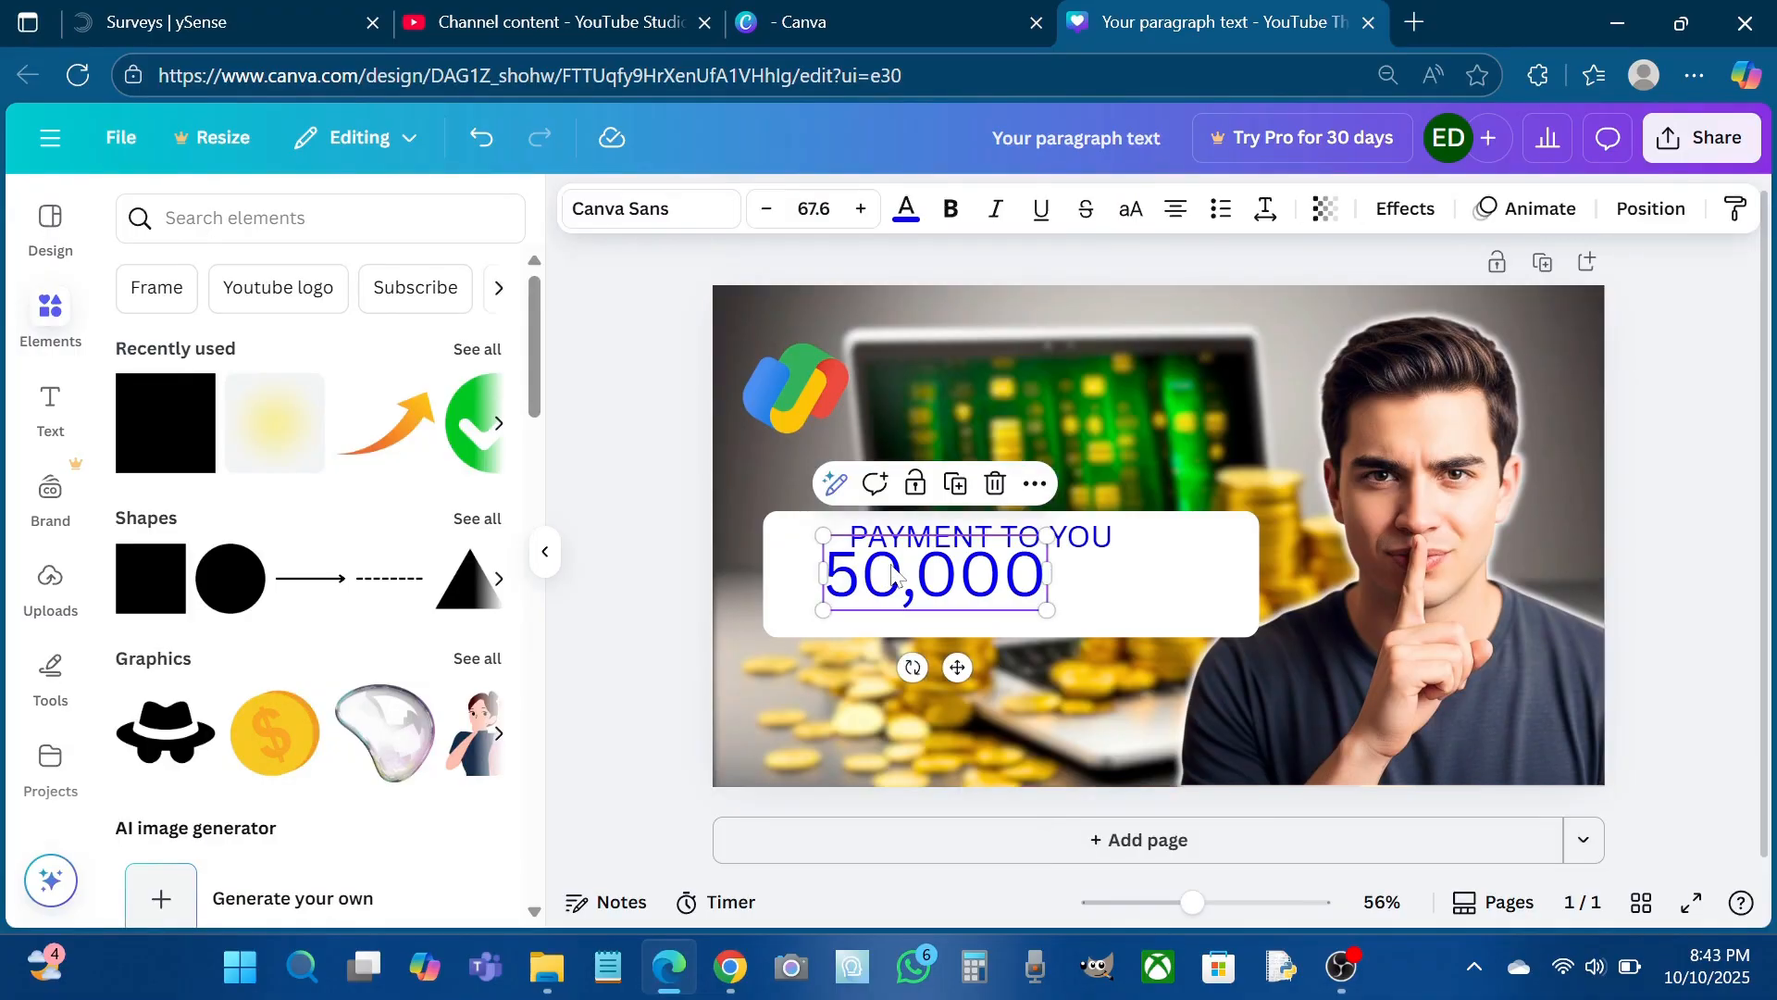
pyautogui.click(696, 222)
pyautogui.scroll(-3, 305, 626)
pyautogui.scroll(1, 305, 611)
pyautogui.click(304, 489)
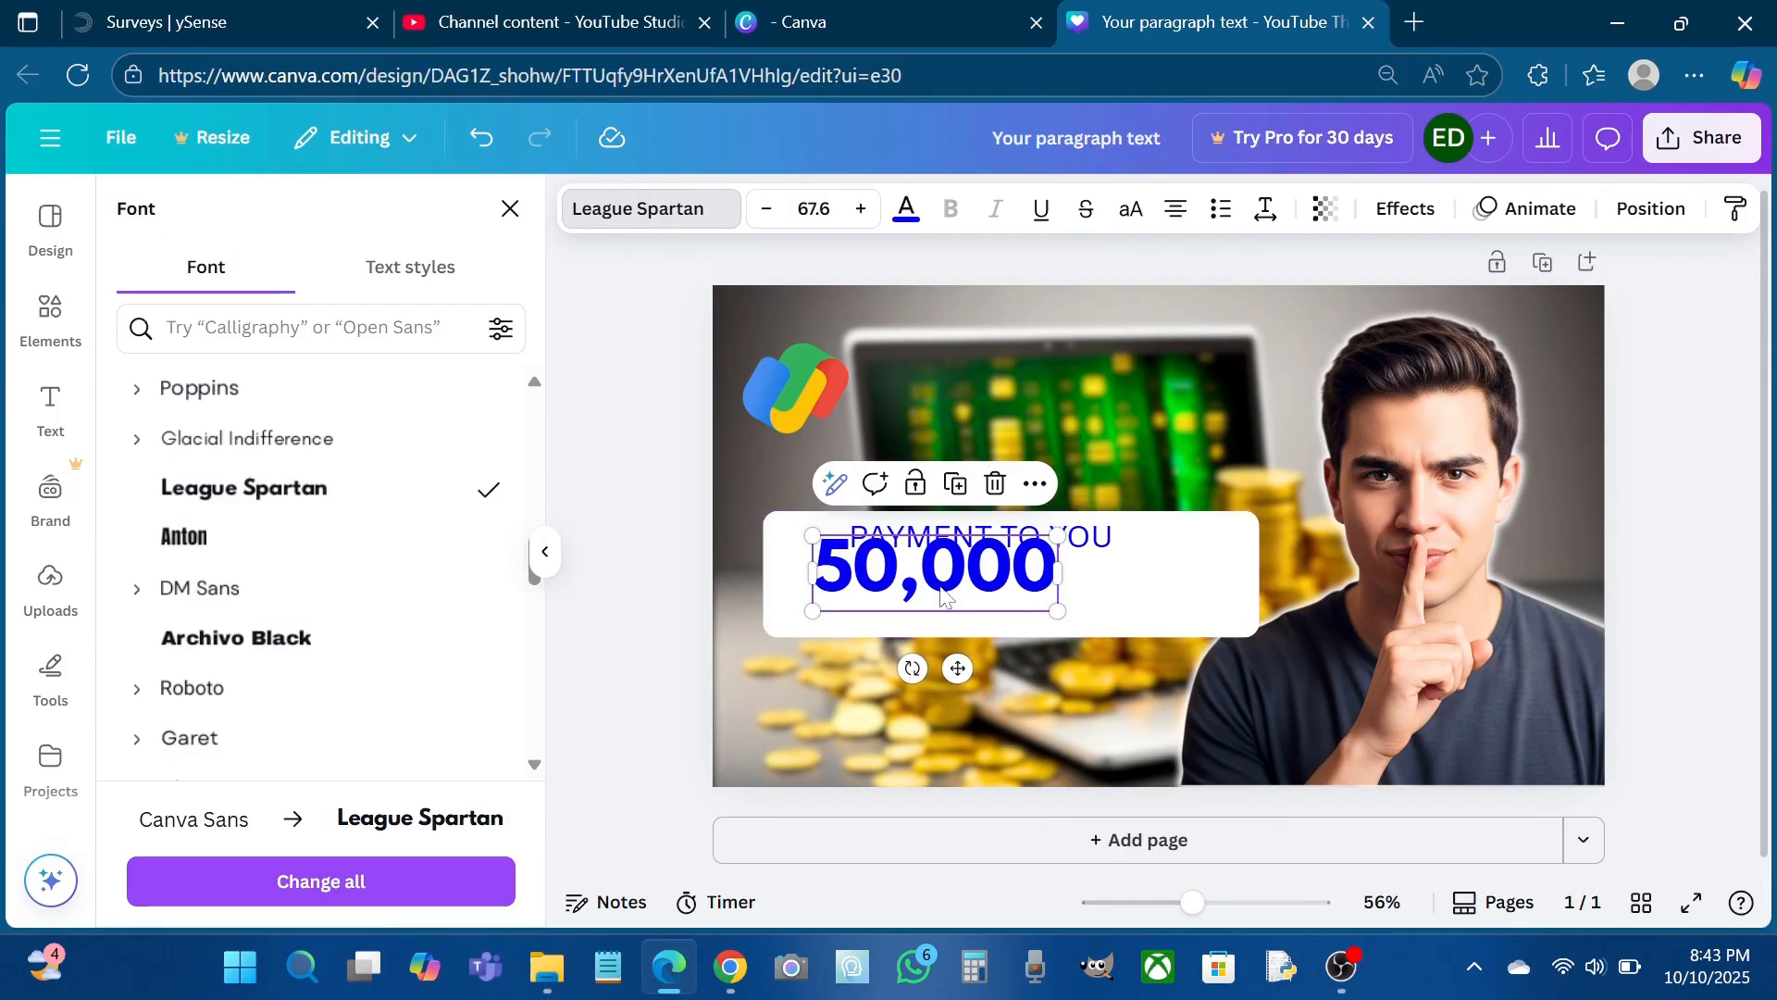
pyautogui.moveTo(942, 596); pyautogui.dragTo(1020, 615)
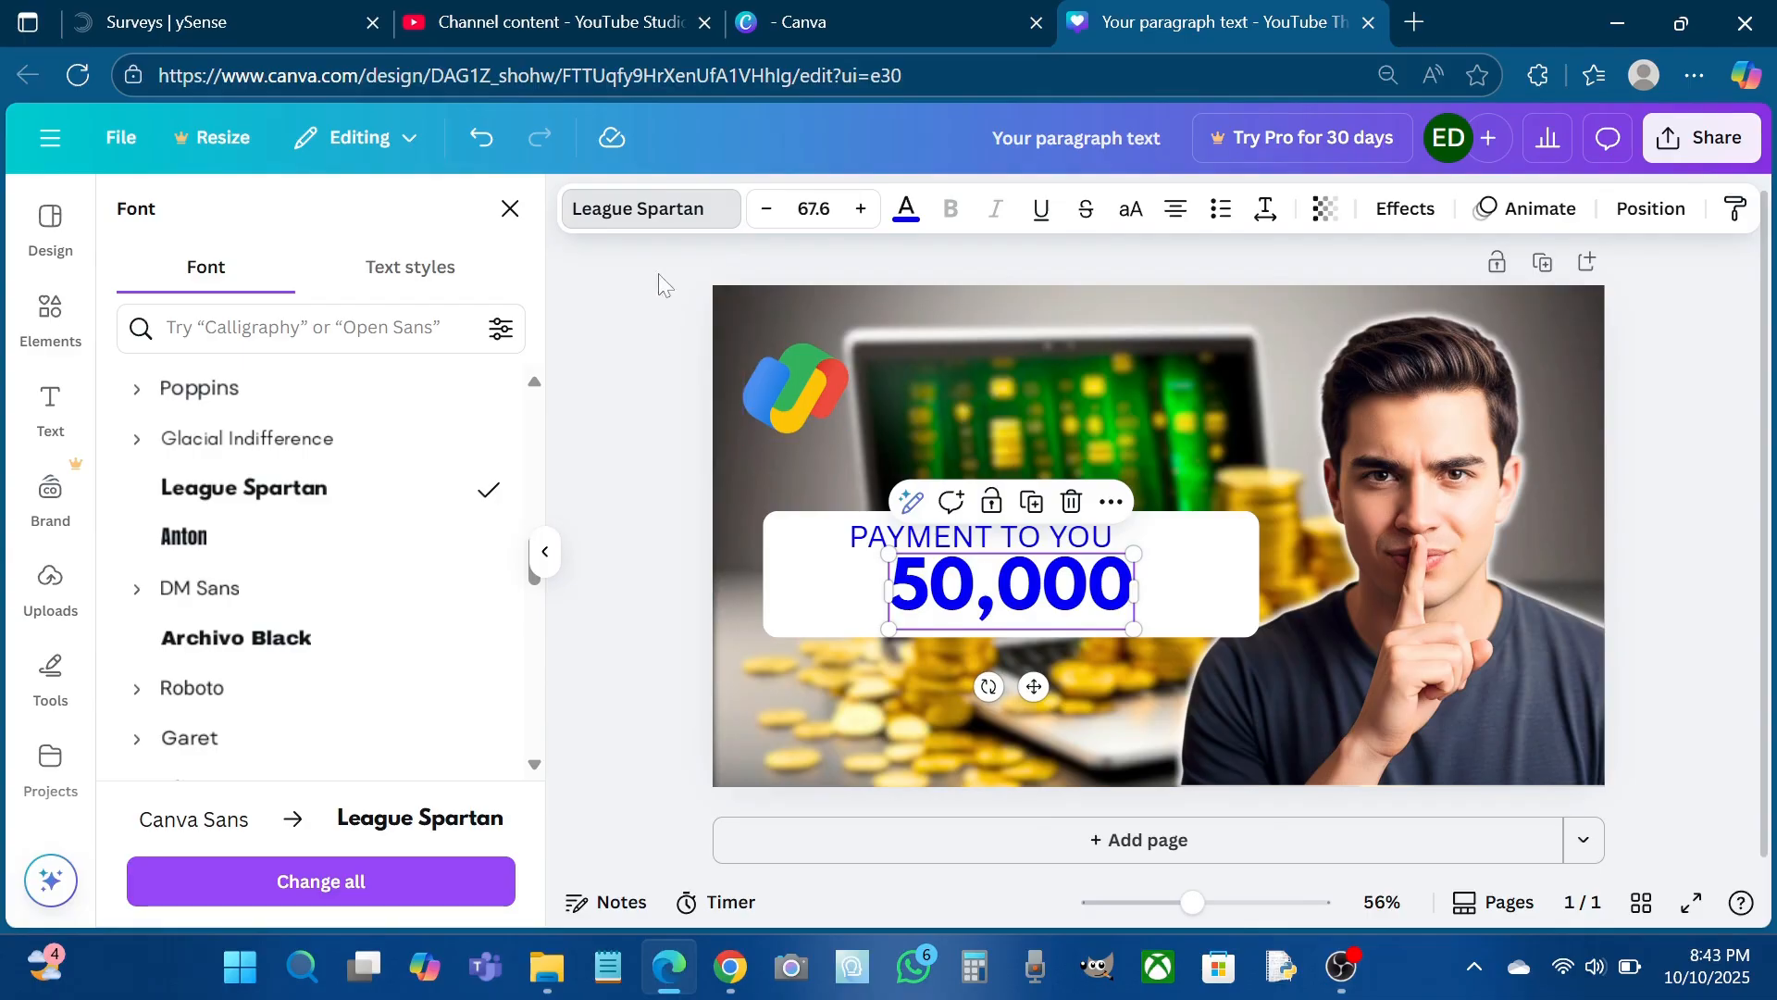
# Set the "50,000" text in bold Roboto
pyautogui.scroll(1, 349, 426)
pyautogui.scroll(-1, 349, 426)
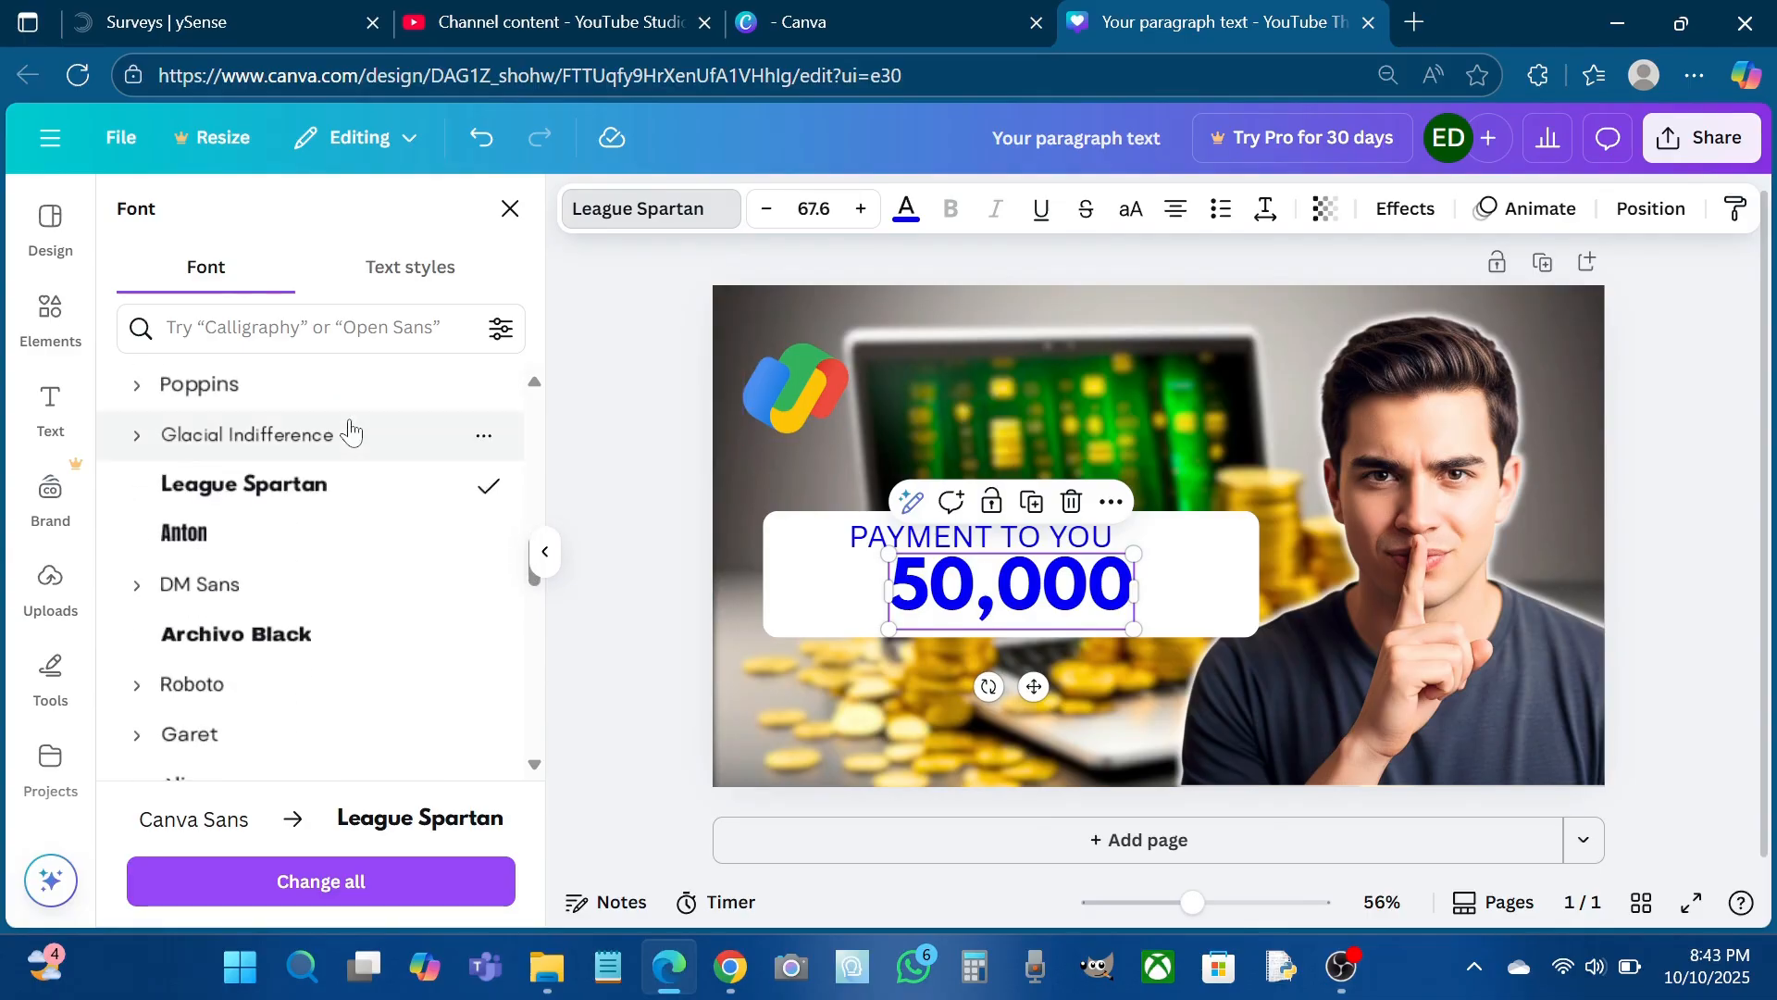
pyautogui.click(241, 696)
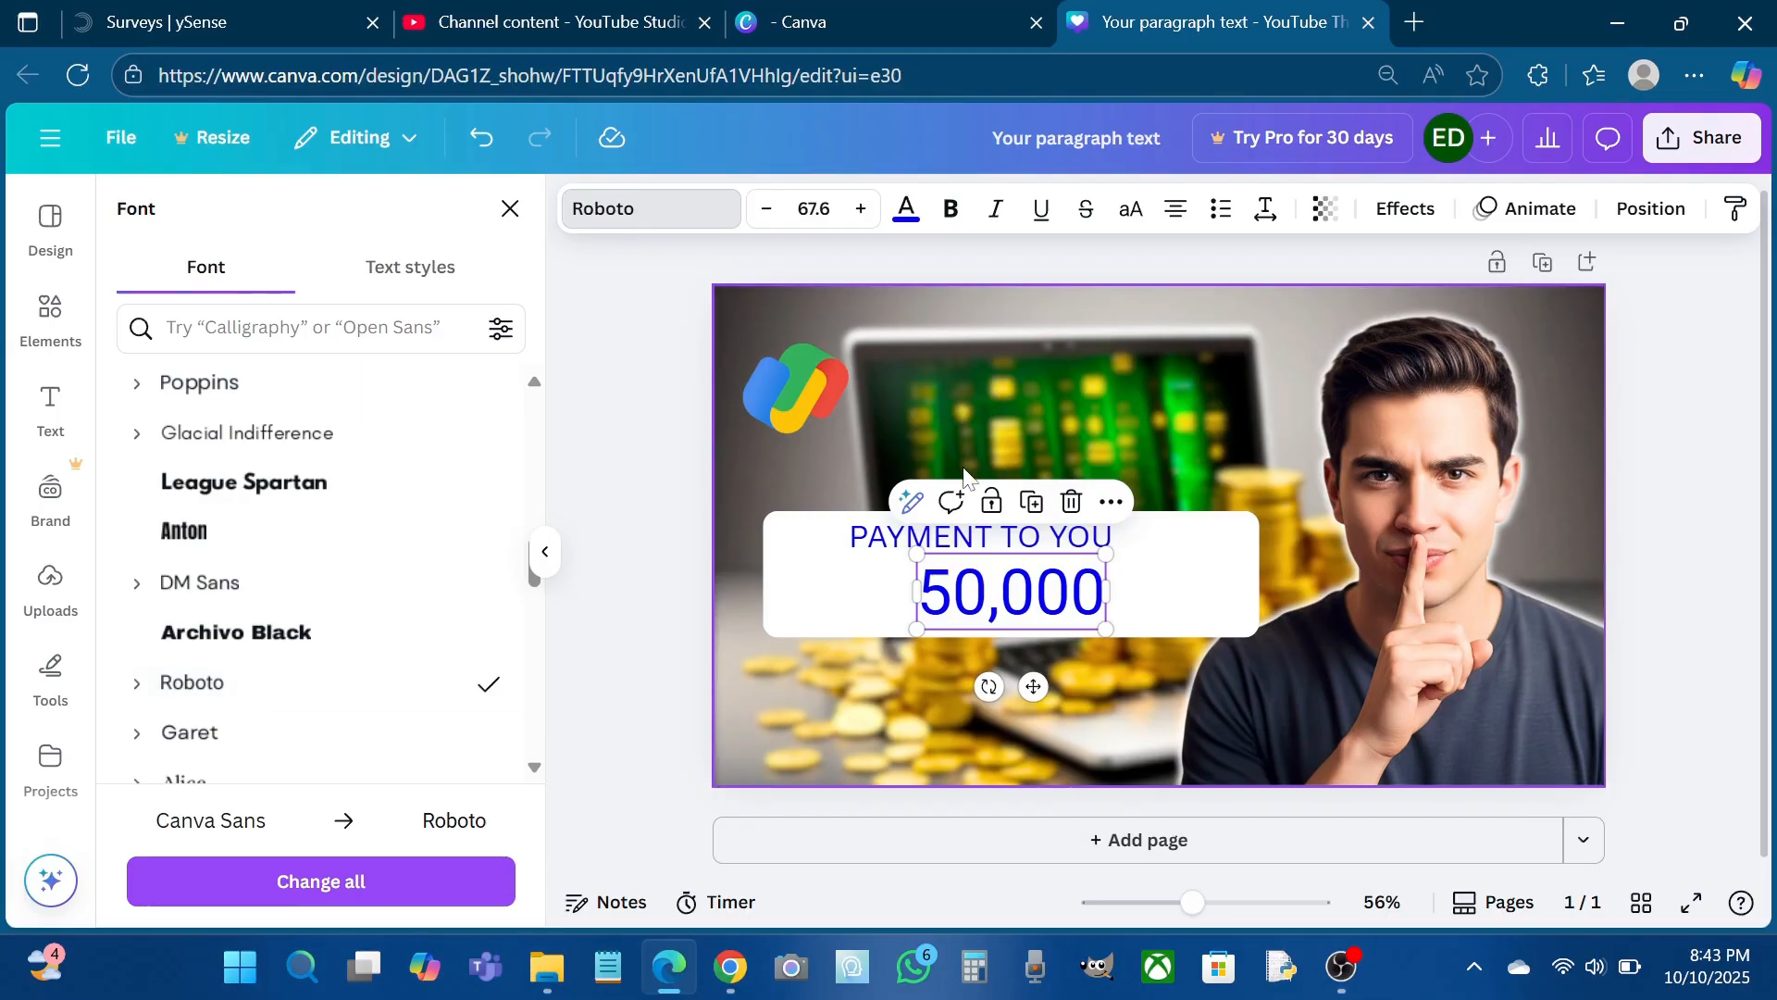
pyautogui.click(953, 215)
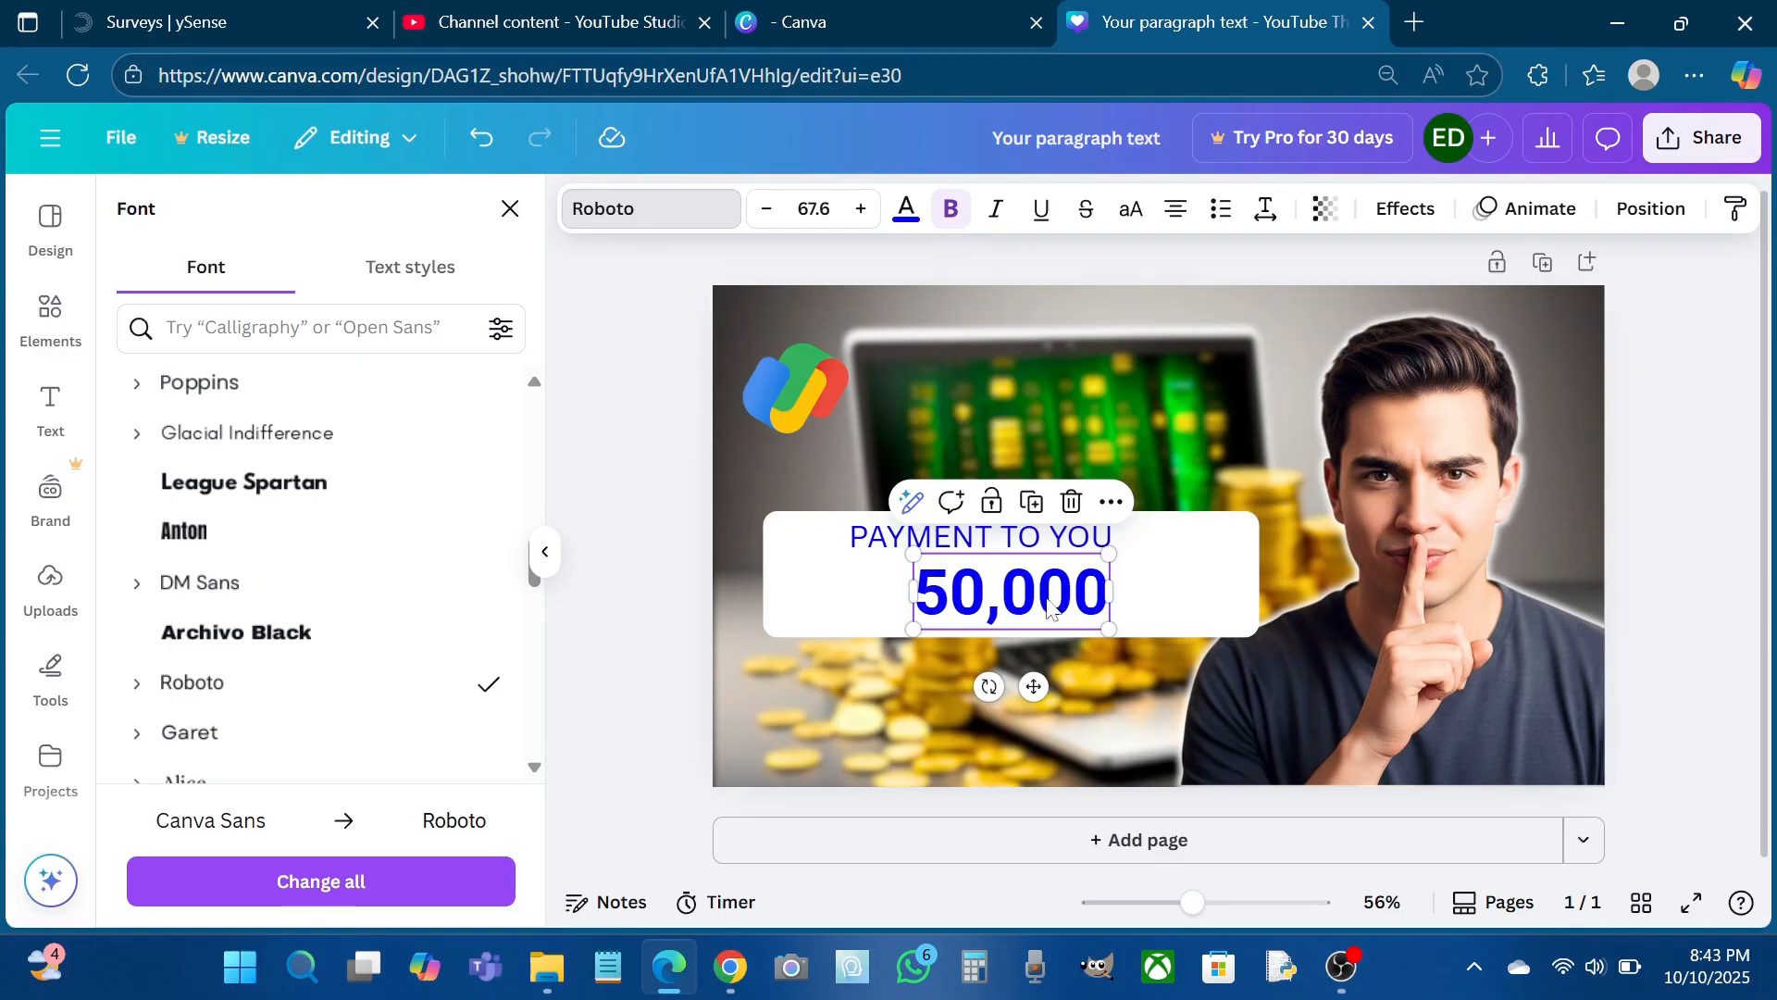
# Resize the "50,000" text to 83.1 and position it inside the white rectangle, moving "PAYMENT TO YOU" above the rectangle to clear space
pyautogui.moveTo(1114, 552); pyautogui.dragTo(1204, 518)
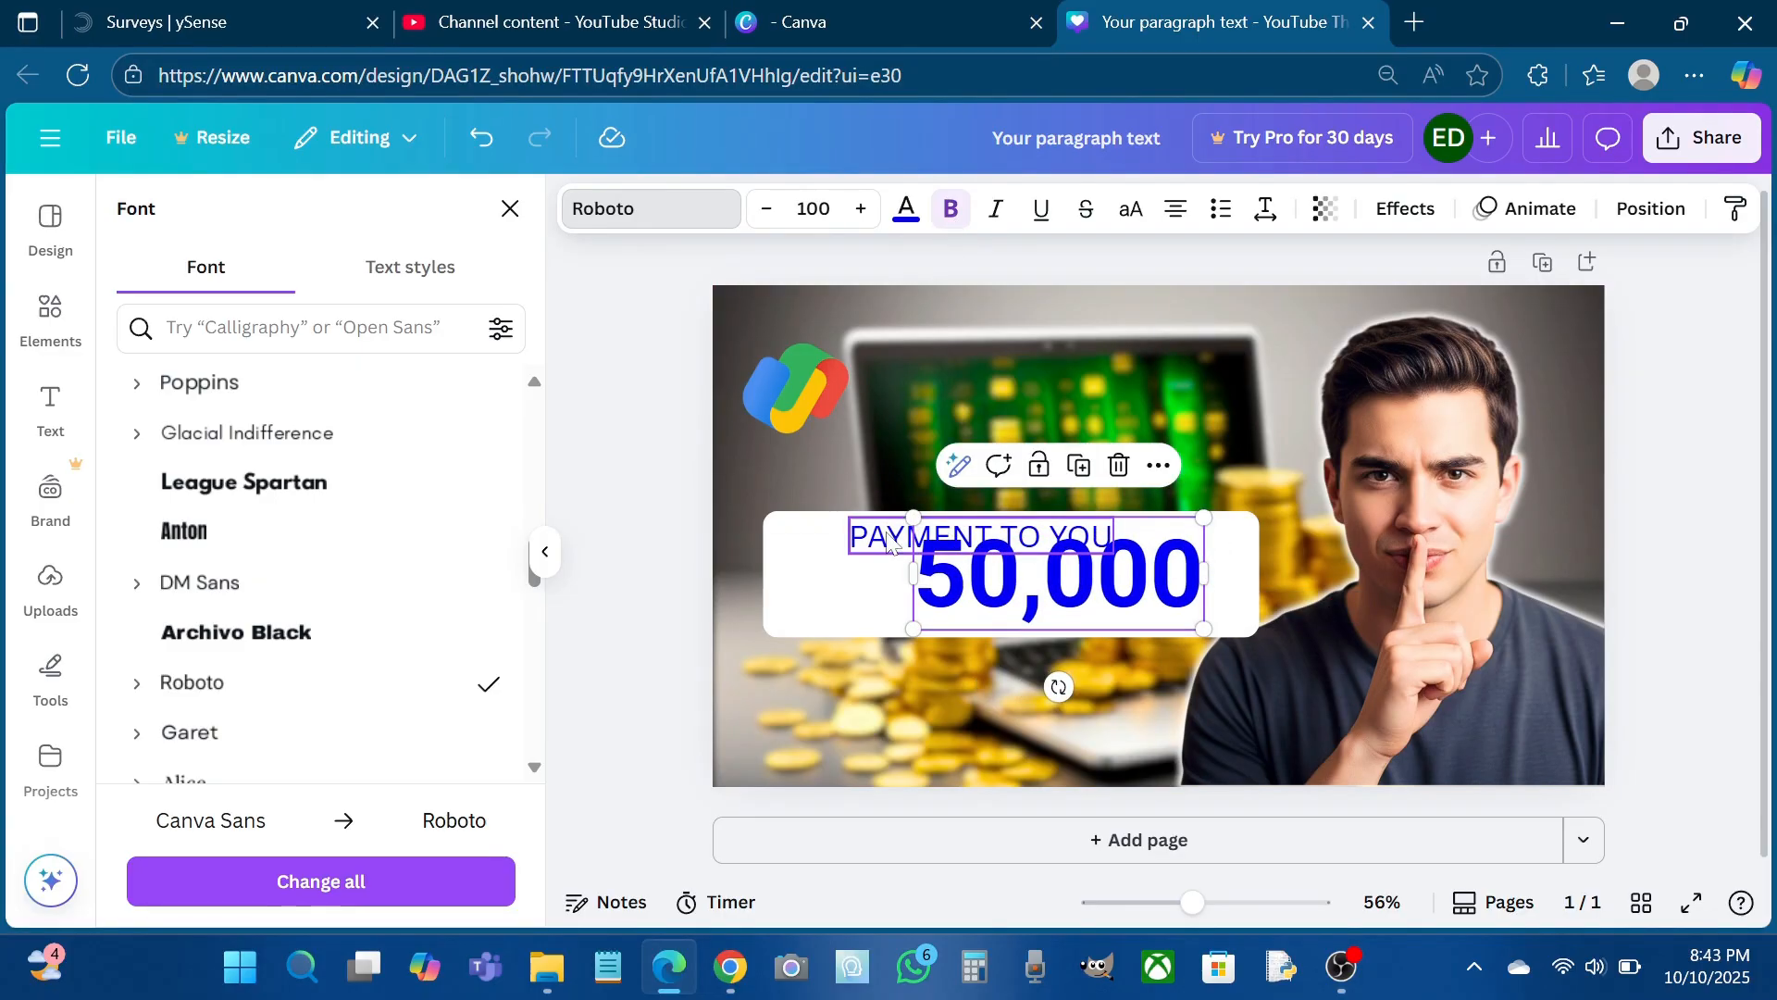
pyautogui.moveTo(889, 542); pyautogui.dragTo(875, 465)
pyautogui.keyDown('ctrl'); pyautogui.scroll(2, 879, 570); pyautogui.keyUp('ctrl')
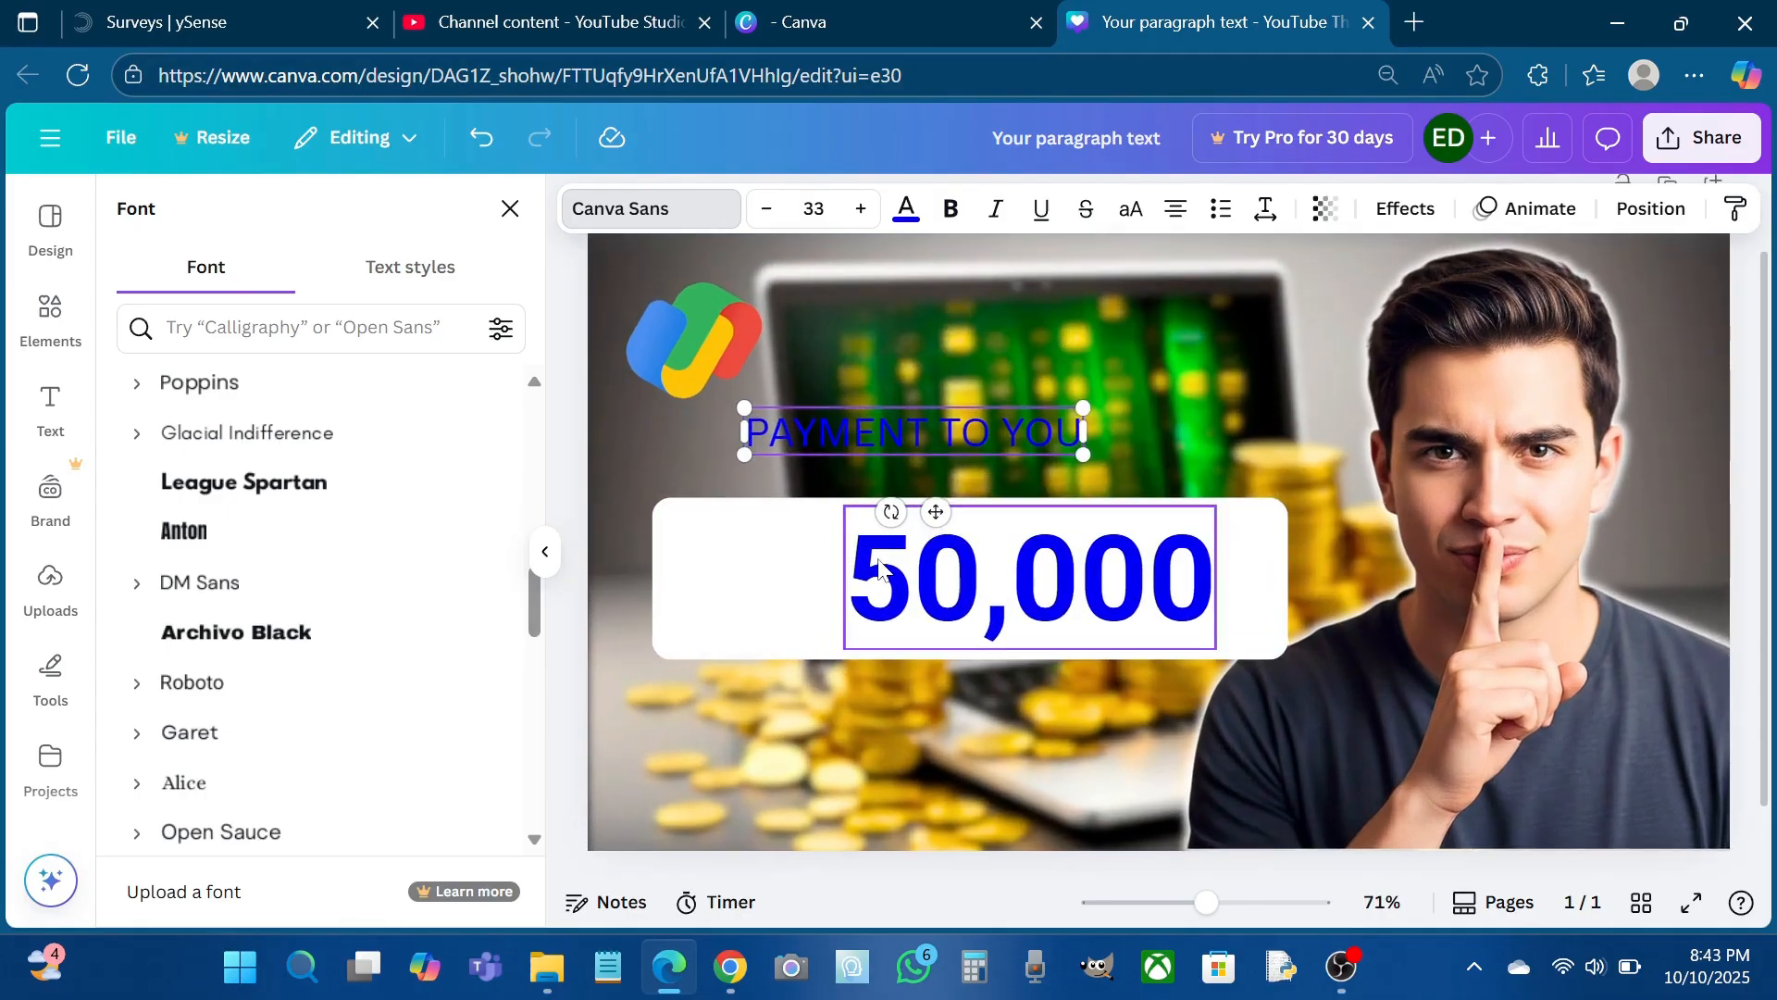
pyautogui.click(954, 600)
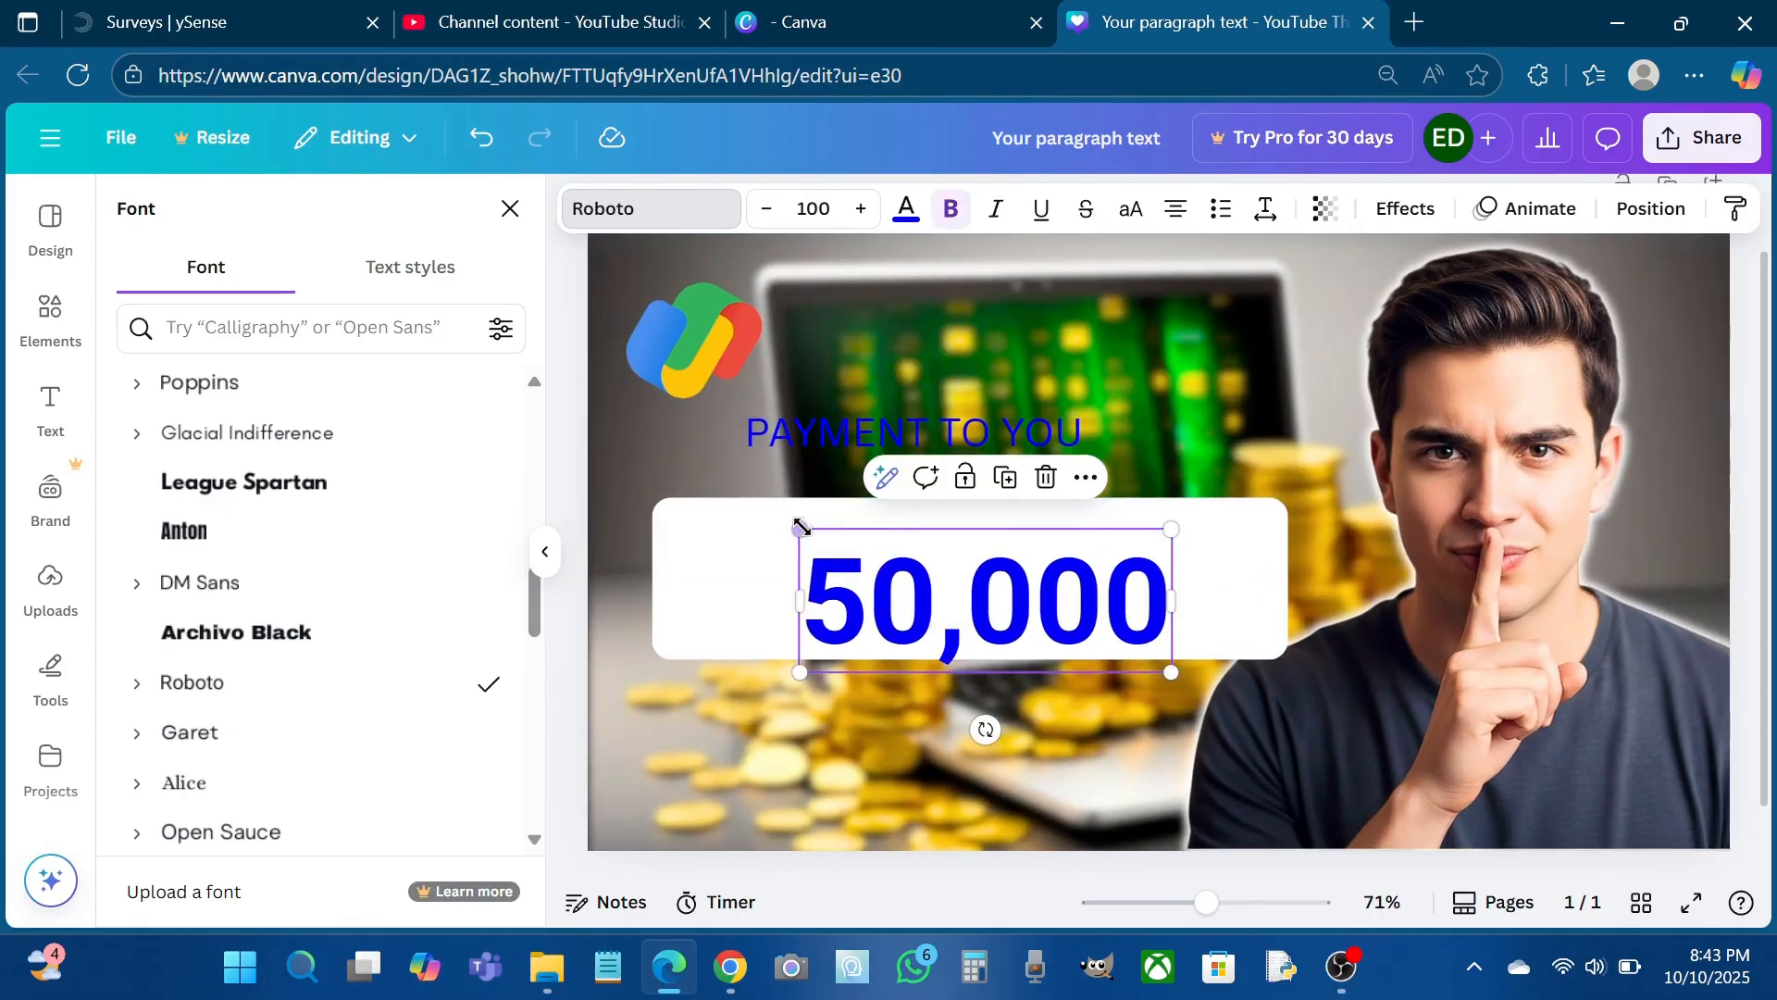
pyautogui.moveTo(800, 529); pyautogui.dragTo(864, 553)
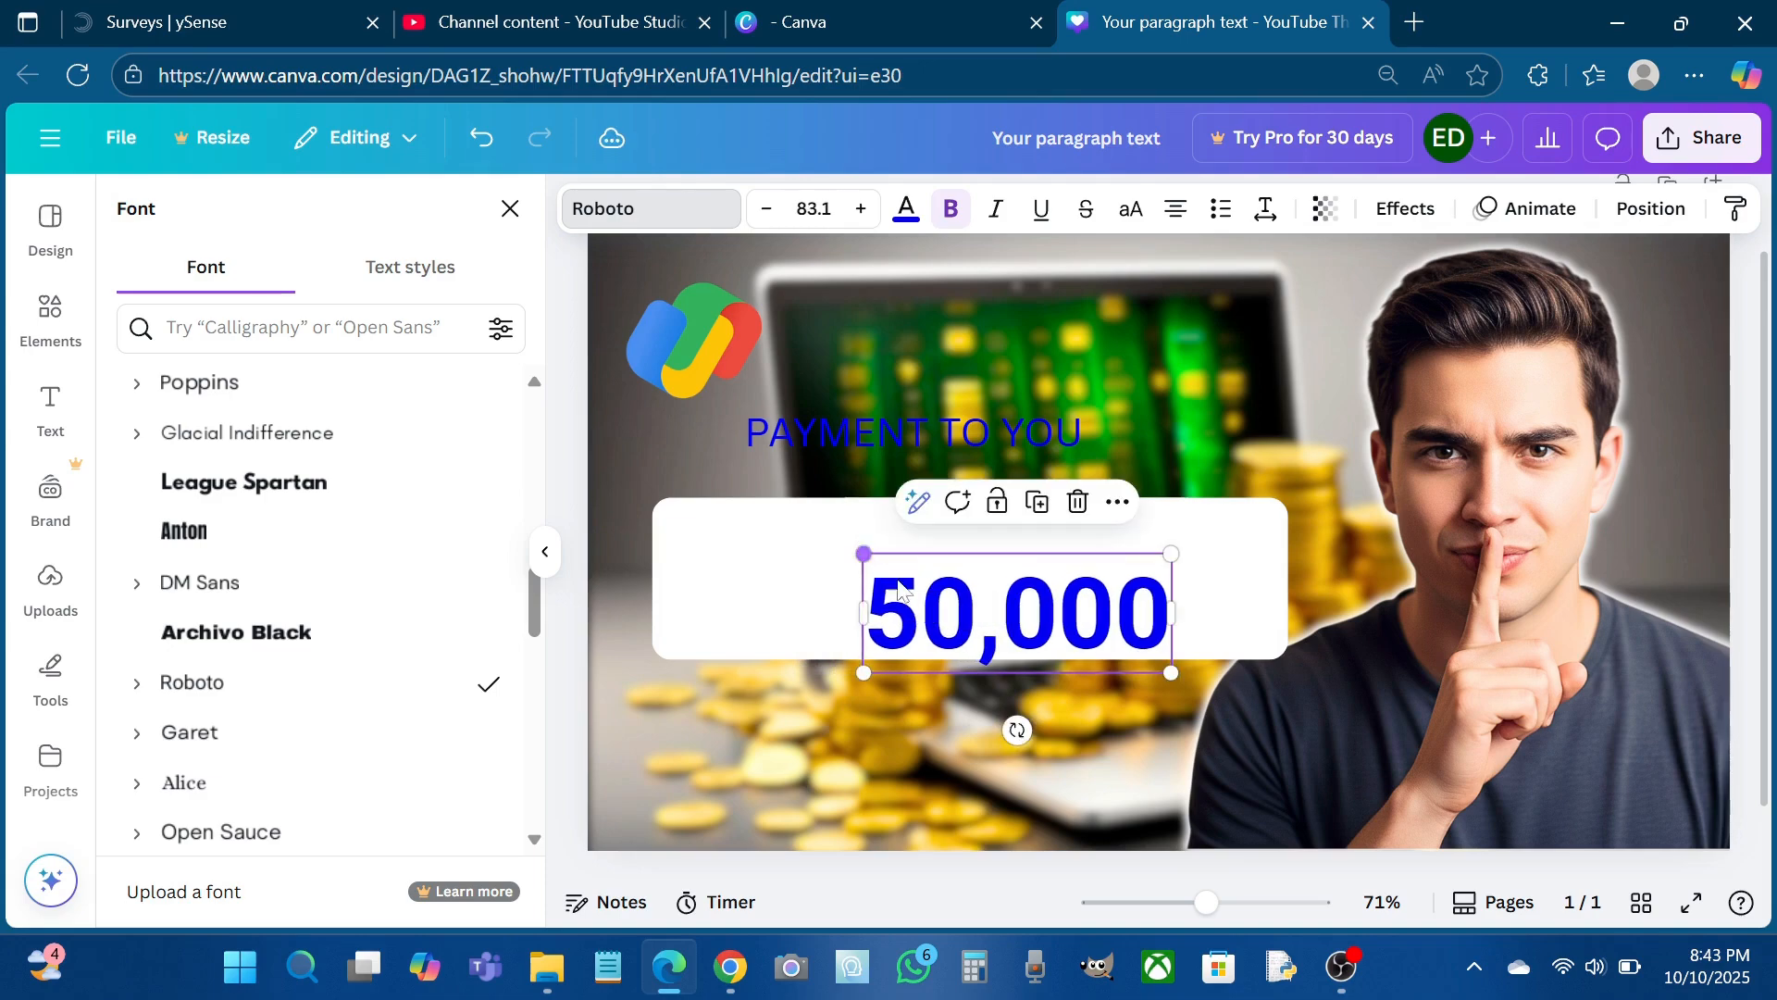
pyautogui.moveTo(942, 622)
pyautogui.mouseDown()
pyautogui.moveTo(941, 594)
pyautogui.moveTo(929, 603)
pyautogui.mouseUp()
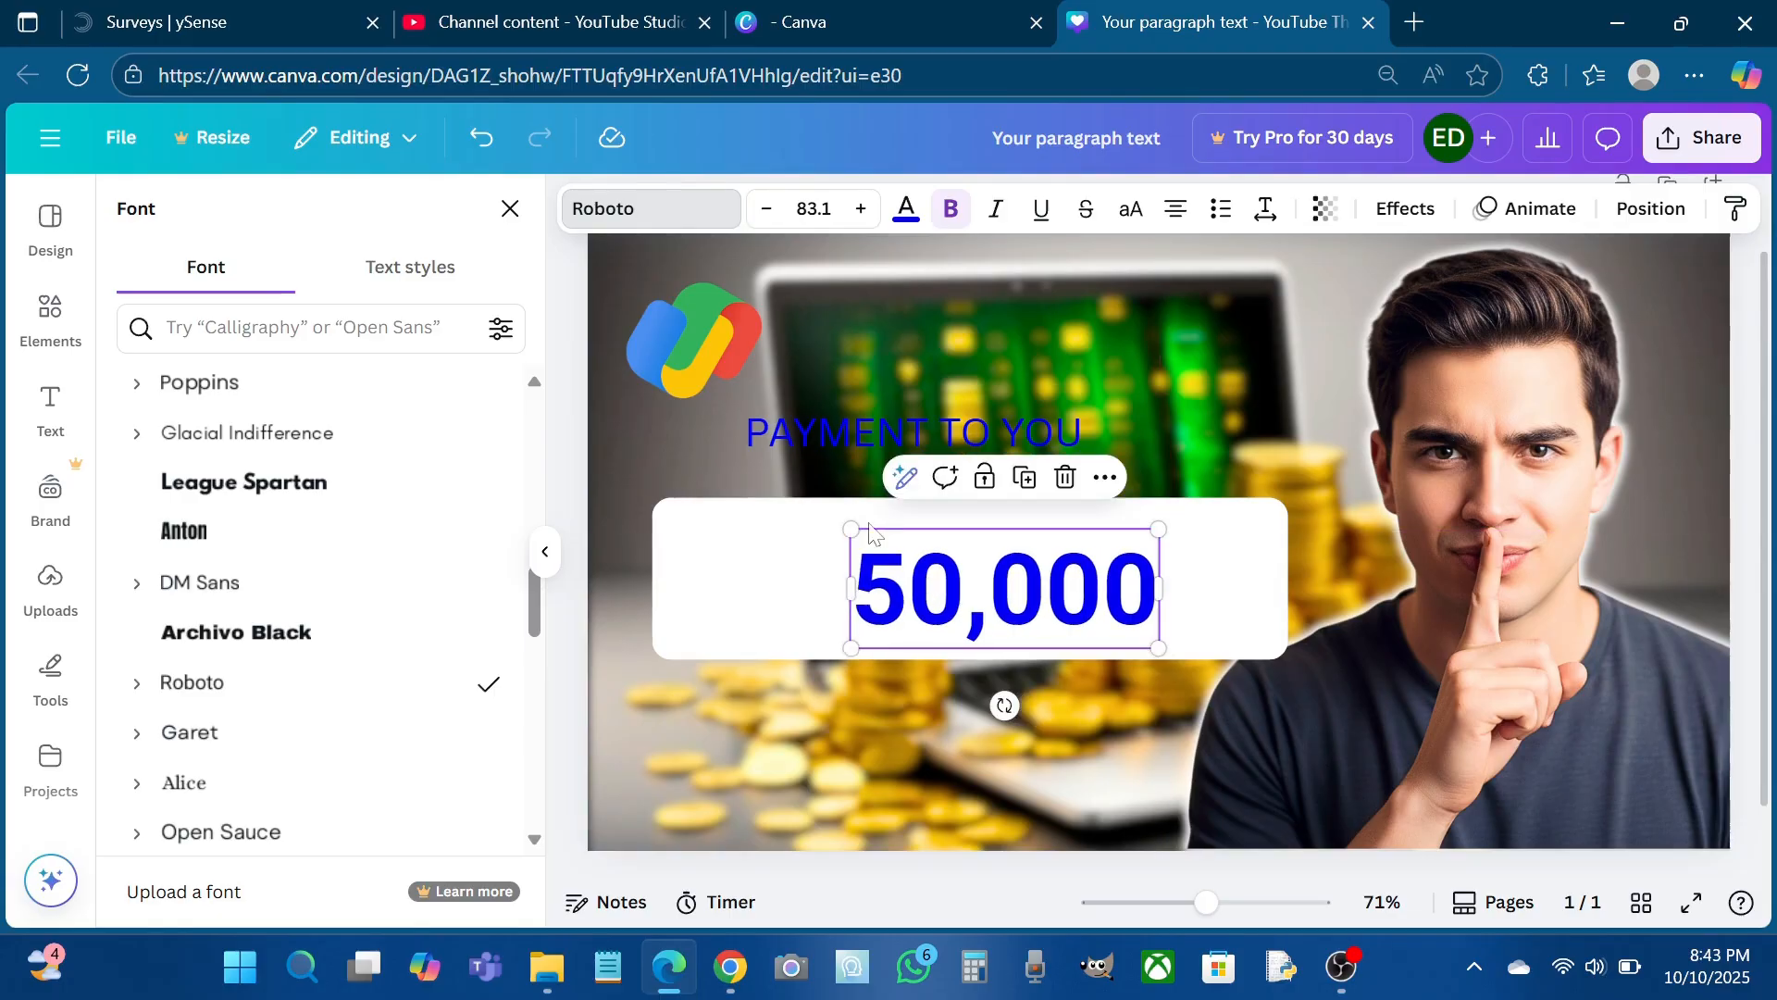
# Move "PAYMENT TO YOU" back onto the white rectangle above "50,000" and set it in bold Roboto
pyautogui.click(841, 437)
pyautogui.moveTo(841, 439); pyautogui.dragTo(871, 521)
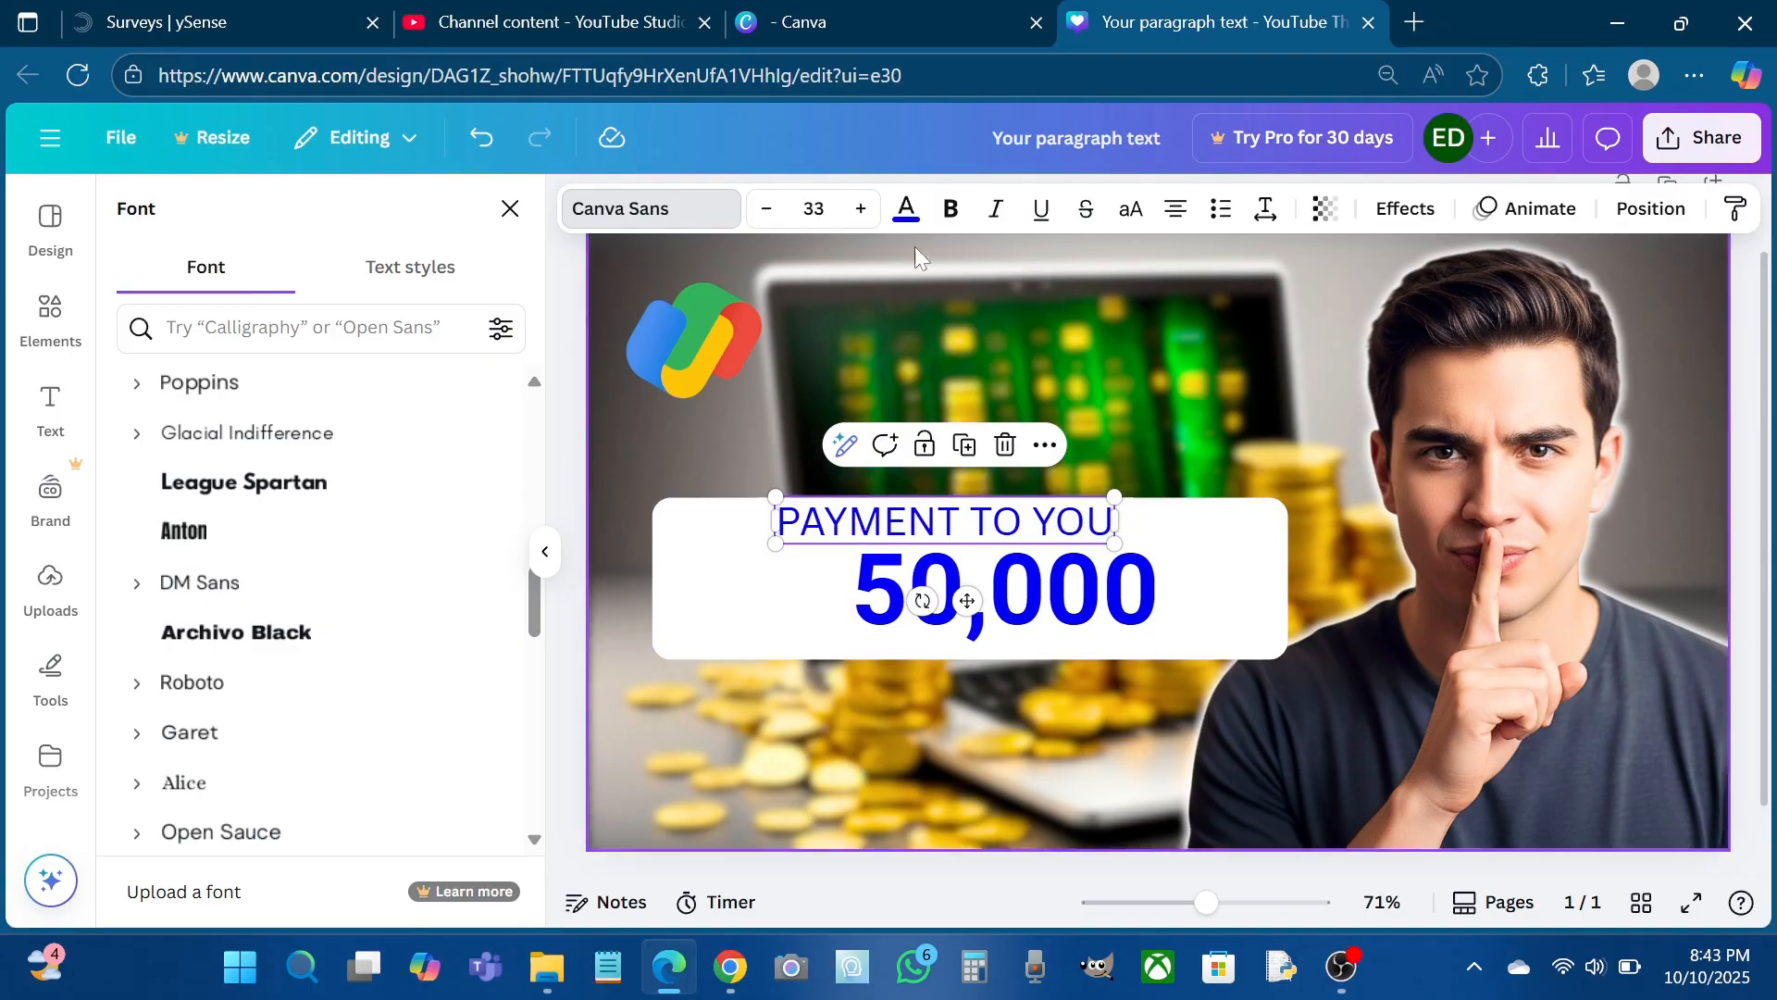
pyautogui.click(691, 224)
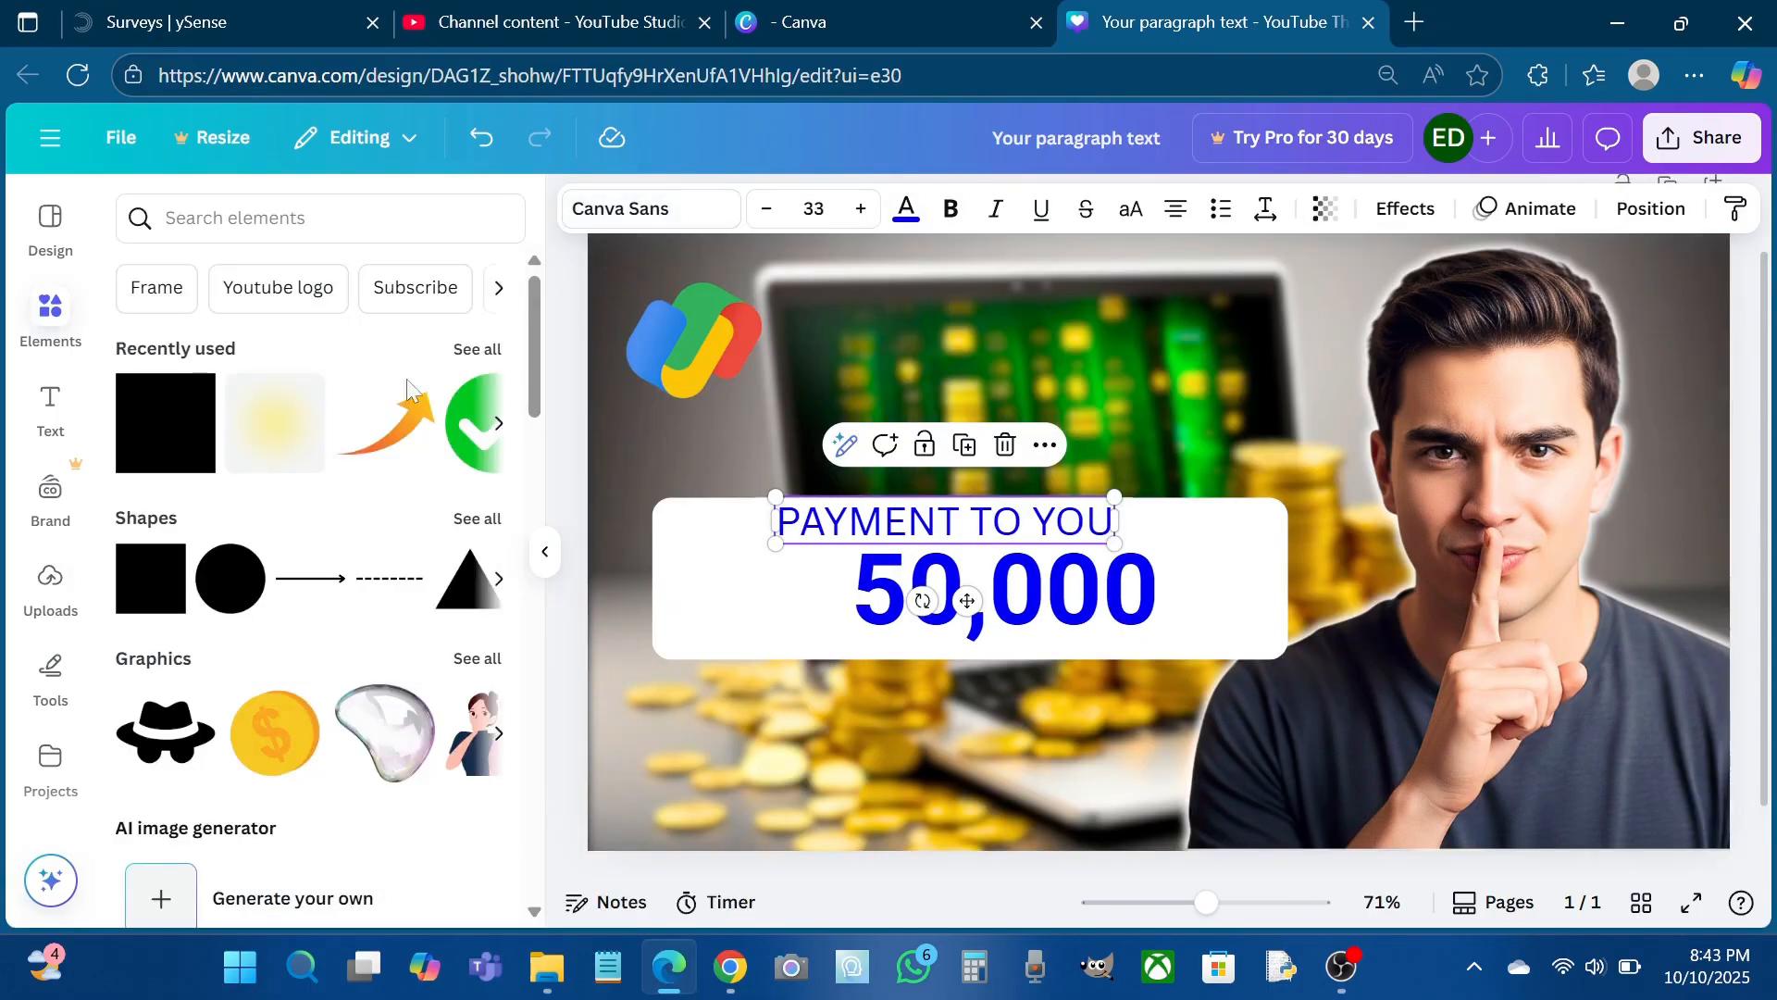
pyautogui.click(694, 212)
pyautogui.scroll(-3, 357, 620)
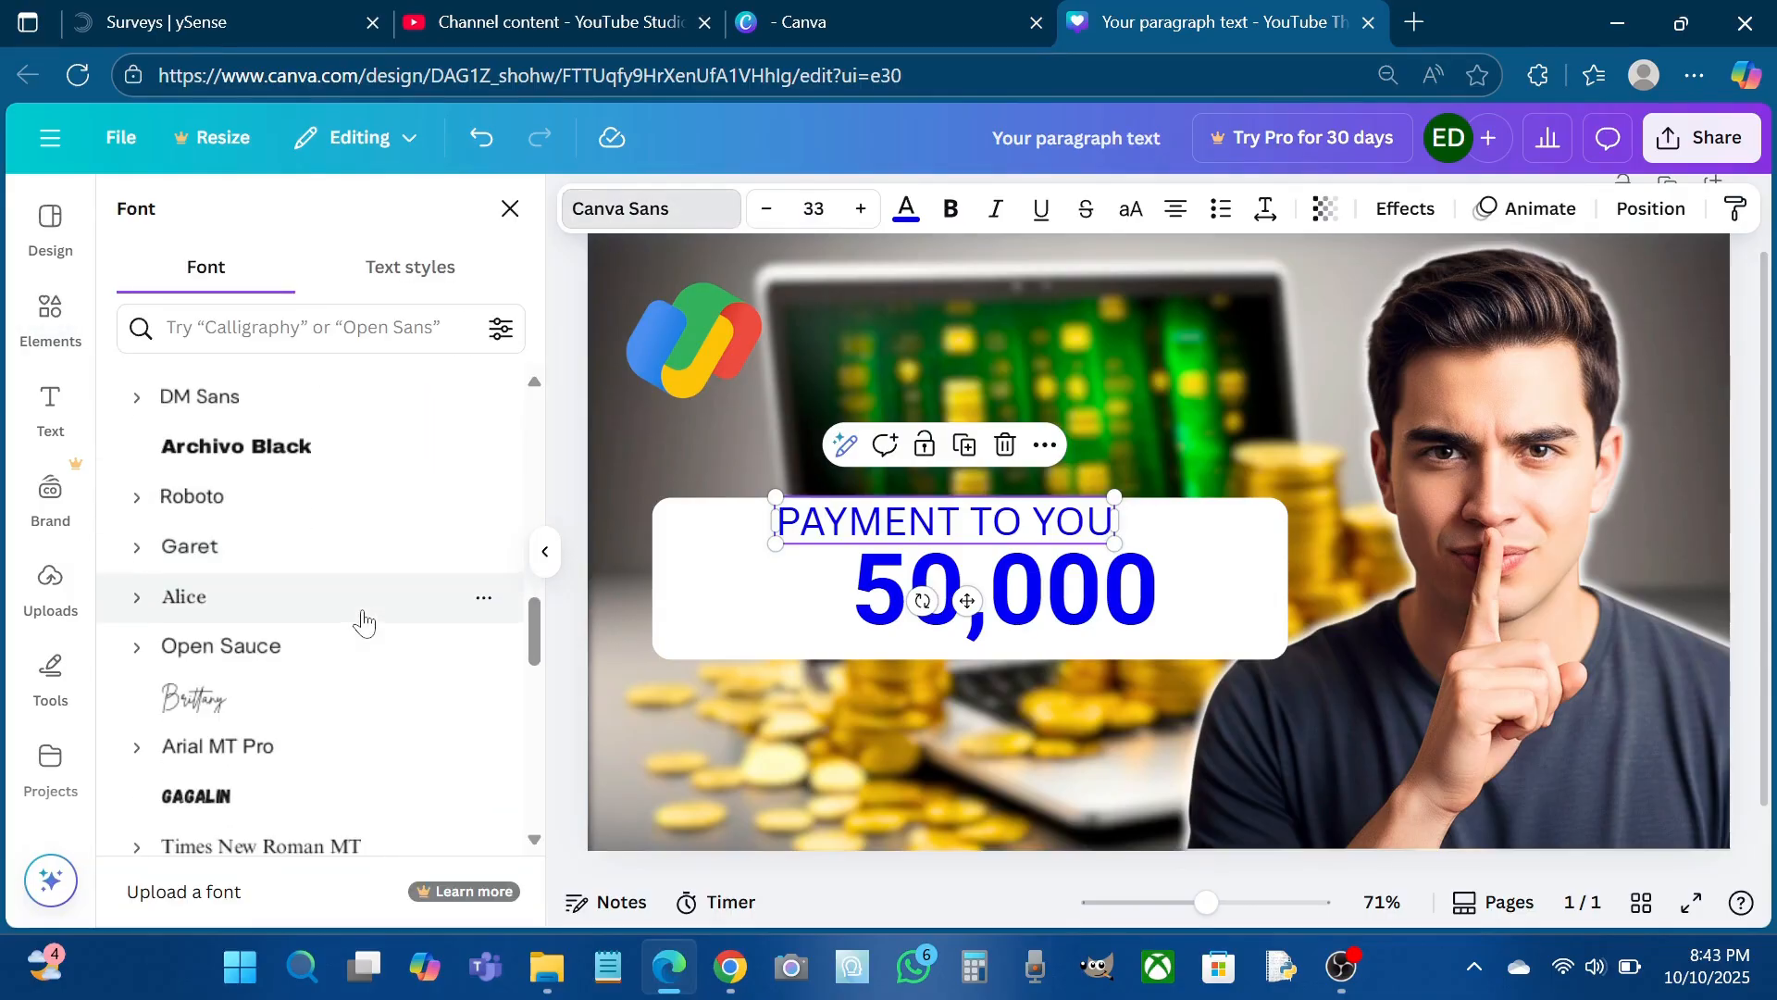
pyautogui.click(292, 510)
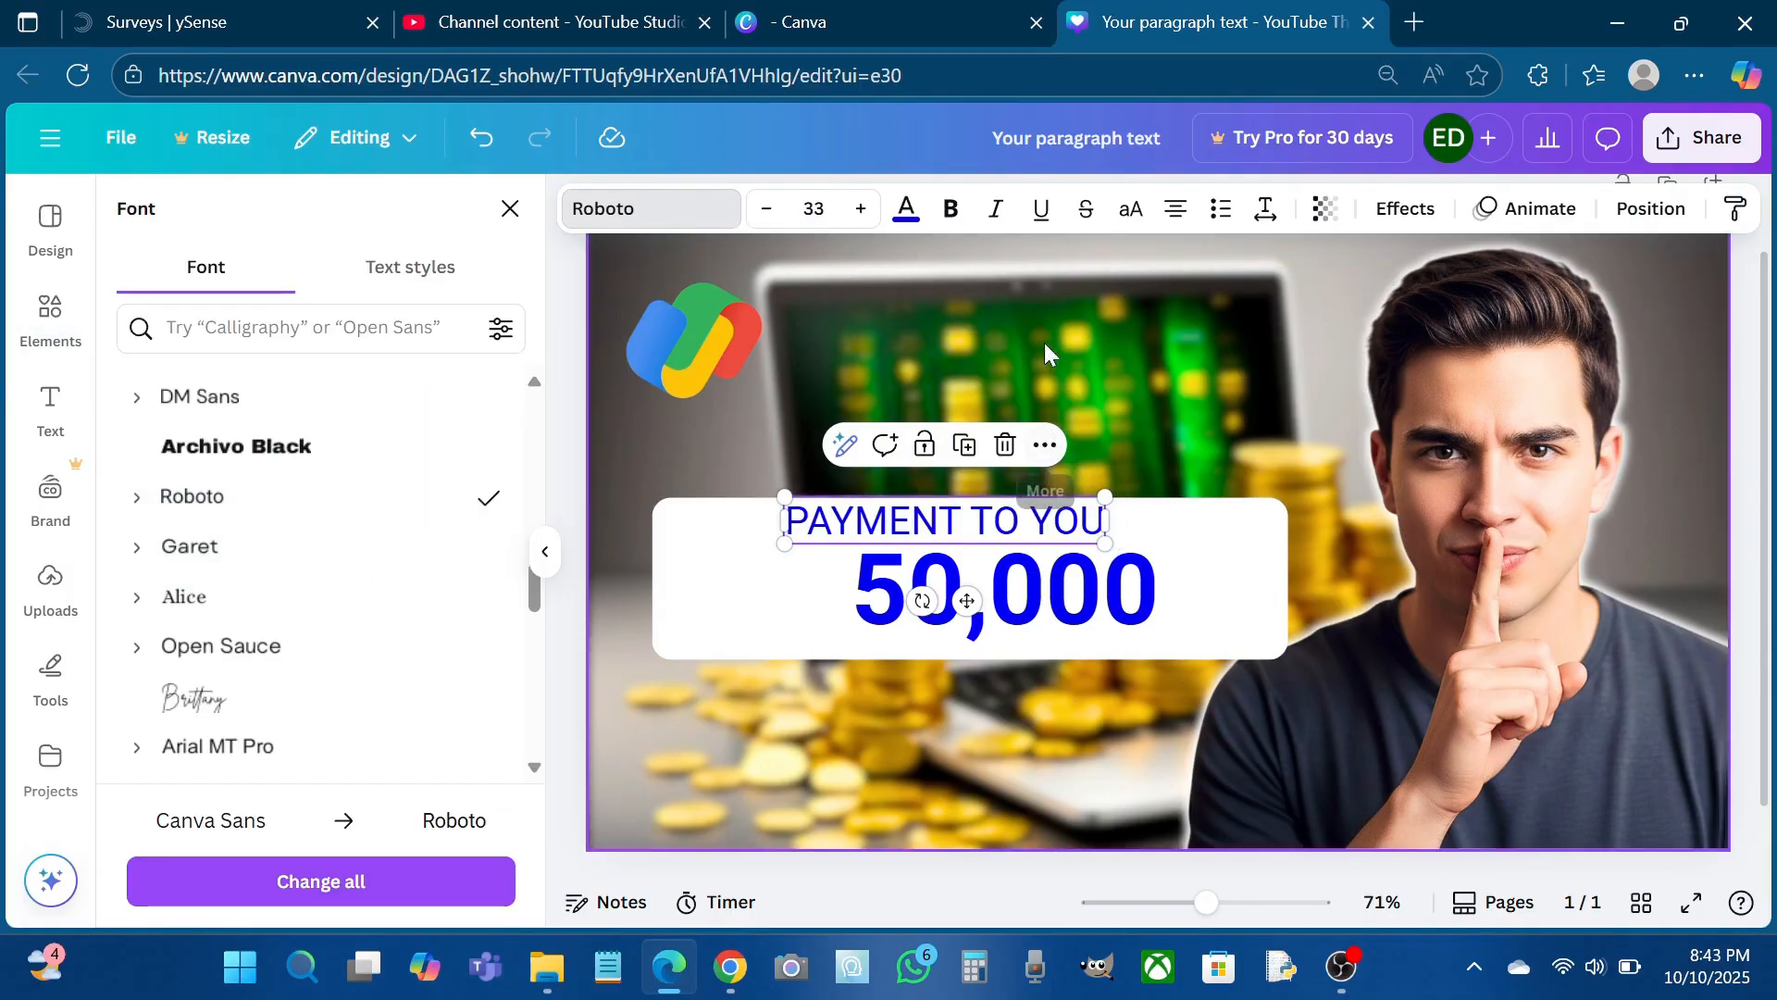
pyautogui.click(949, 209)
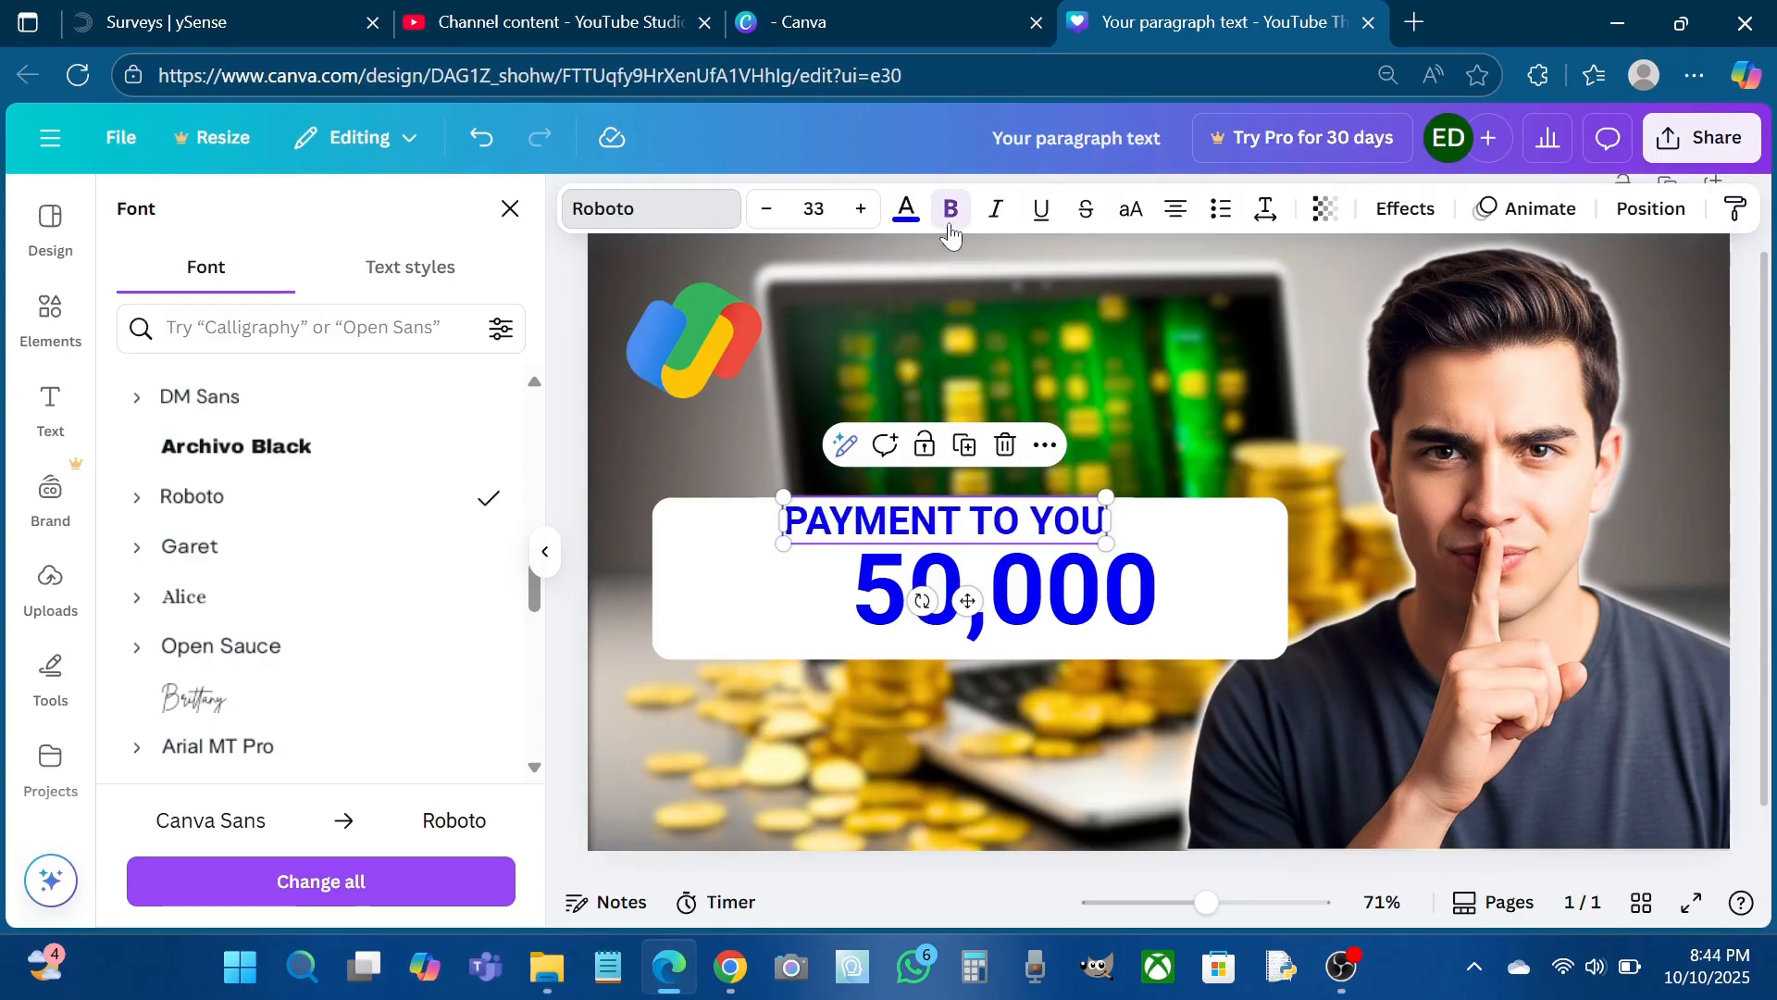
# Shrink "PAYMENT TO YOU" to size 22.7 and line up its left edge with "50,000" beneath it
pyautogui.moveTo(1101, 542); pyautogui.dragTo(988, 520)
pyautogui.click(988, 588)
pyautogui.moveTo(987, 588); pyautogui.dragTo(972, 589)
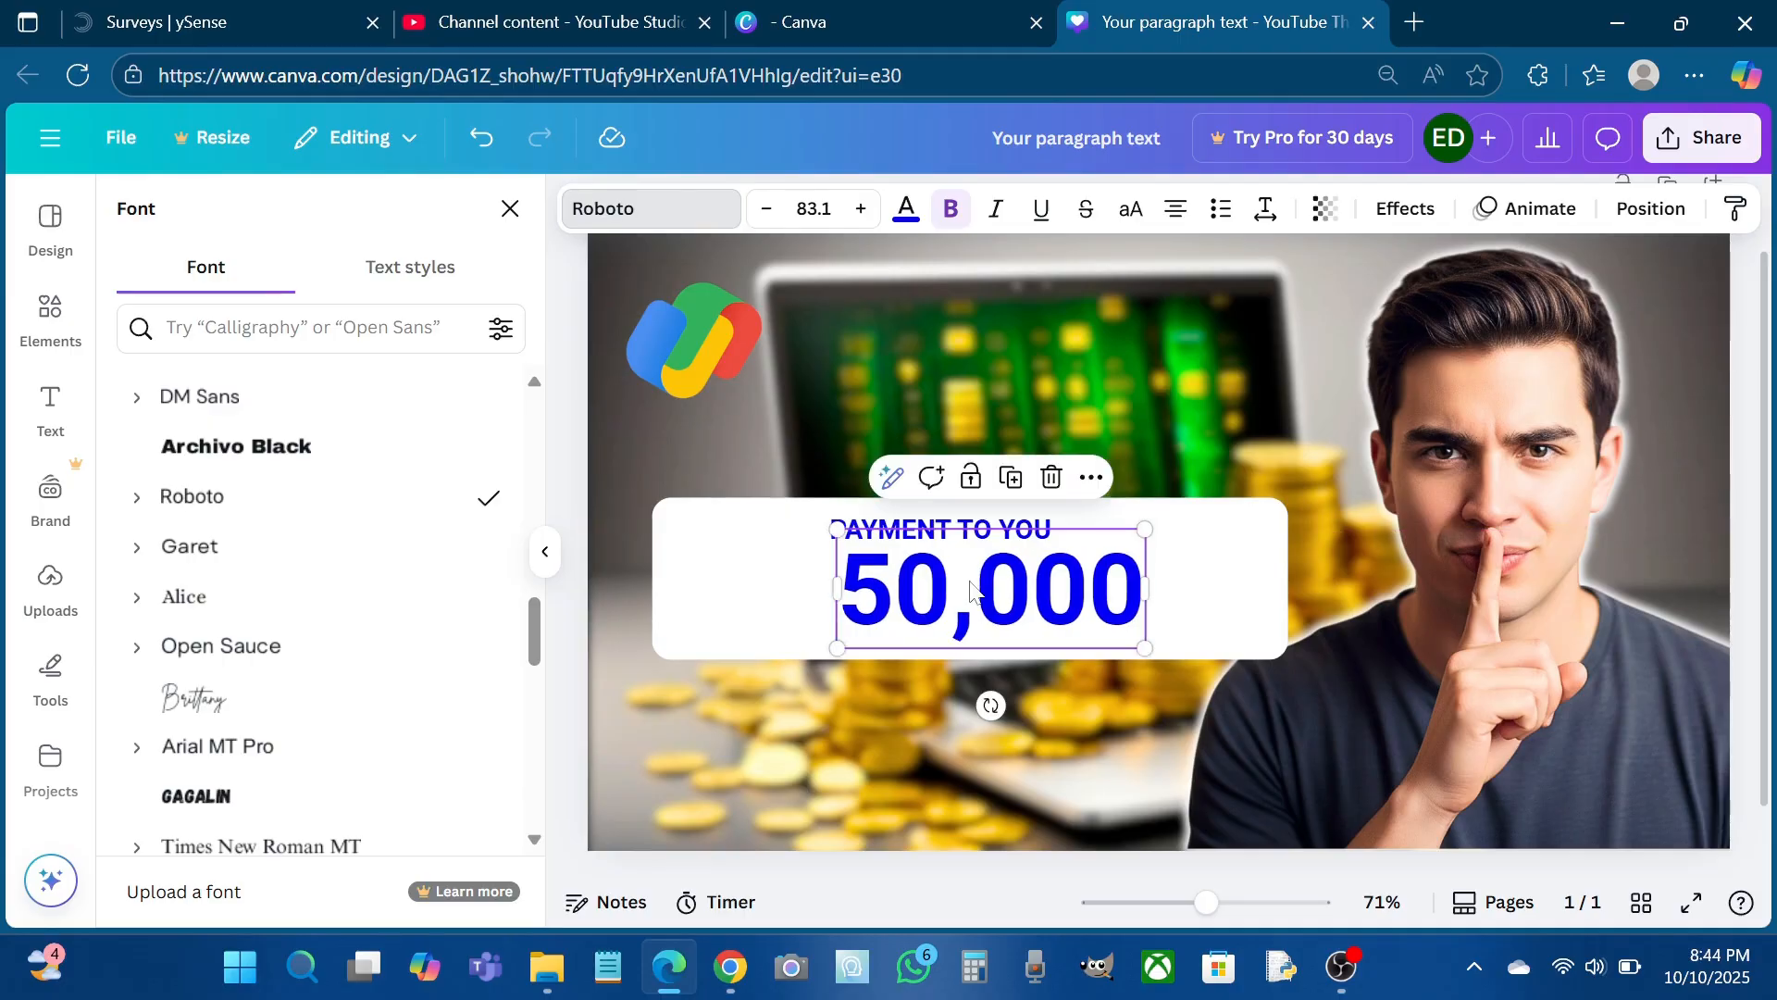
pyautogui.click(1015, 528)
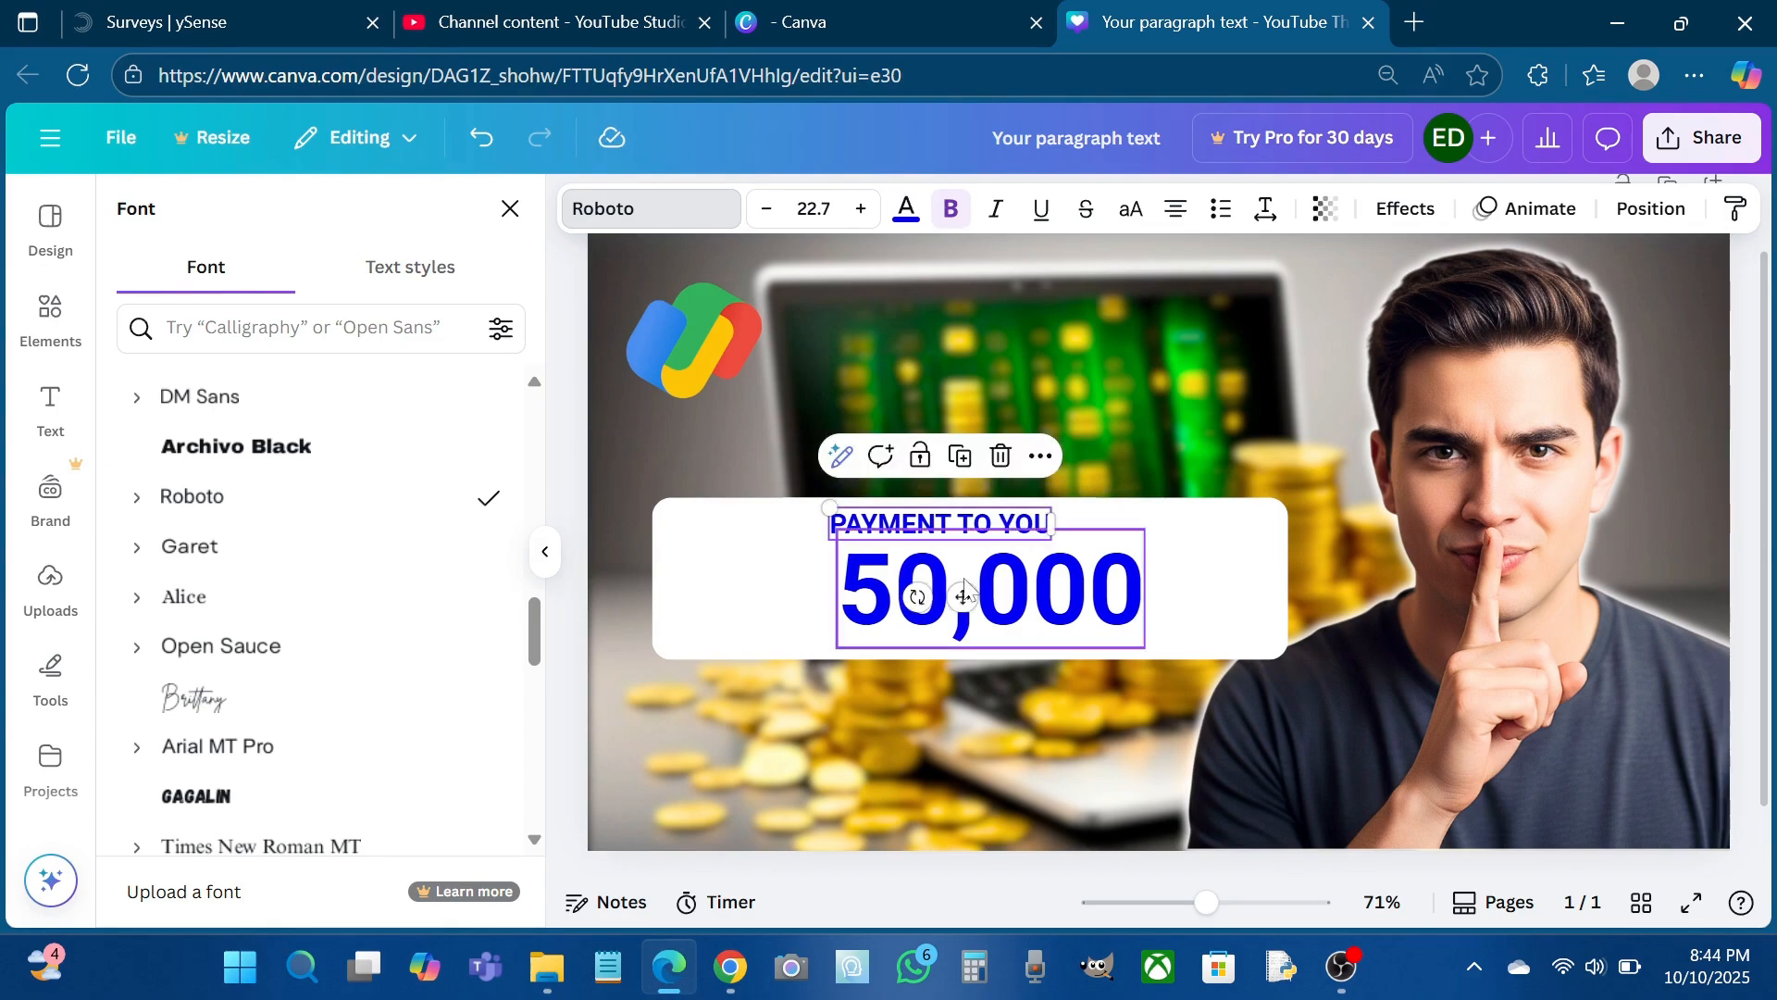
# Place the payment app logo at the left end of the white rectangle and bring it to the front
pyautogui.click(675, 353)
pyautogui.moveTo(706, 418); pyautogui.dragTo(740, 650)
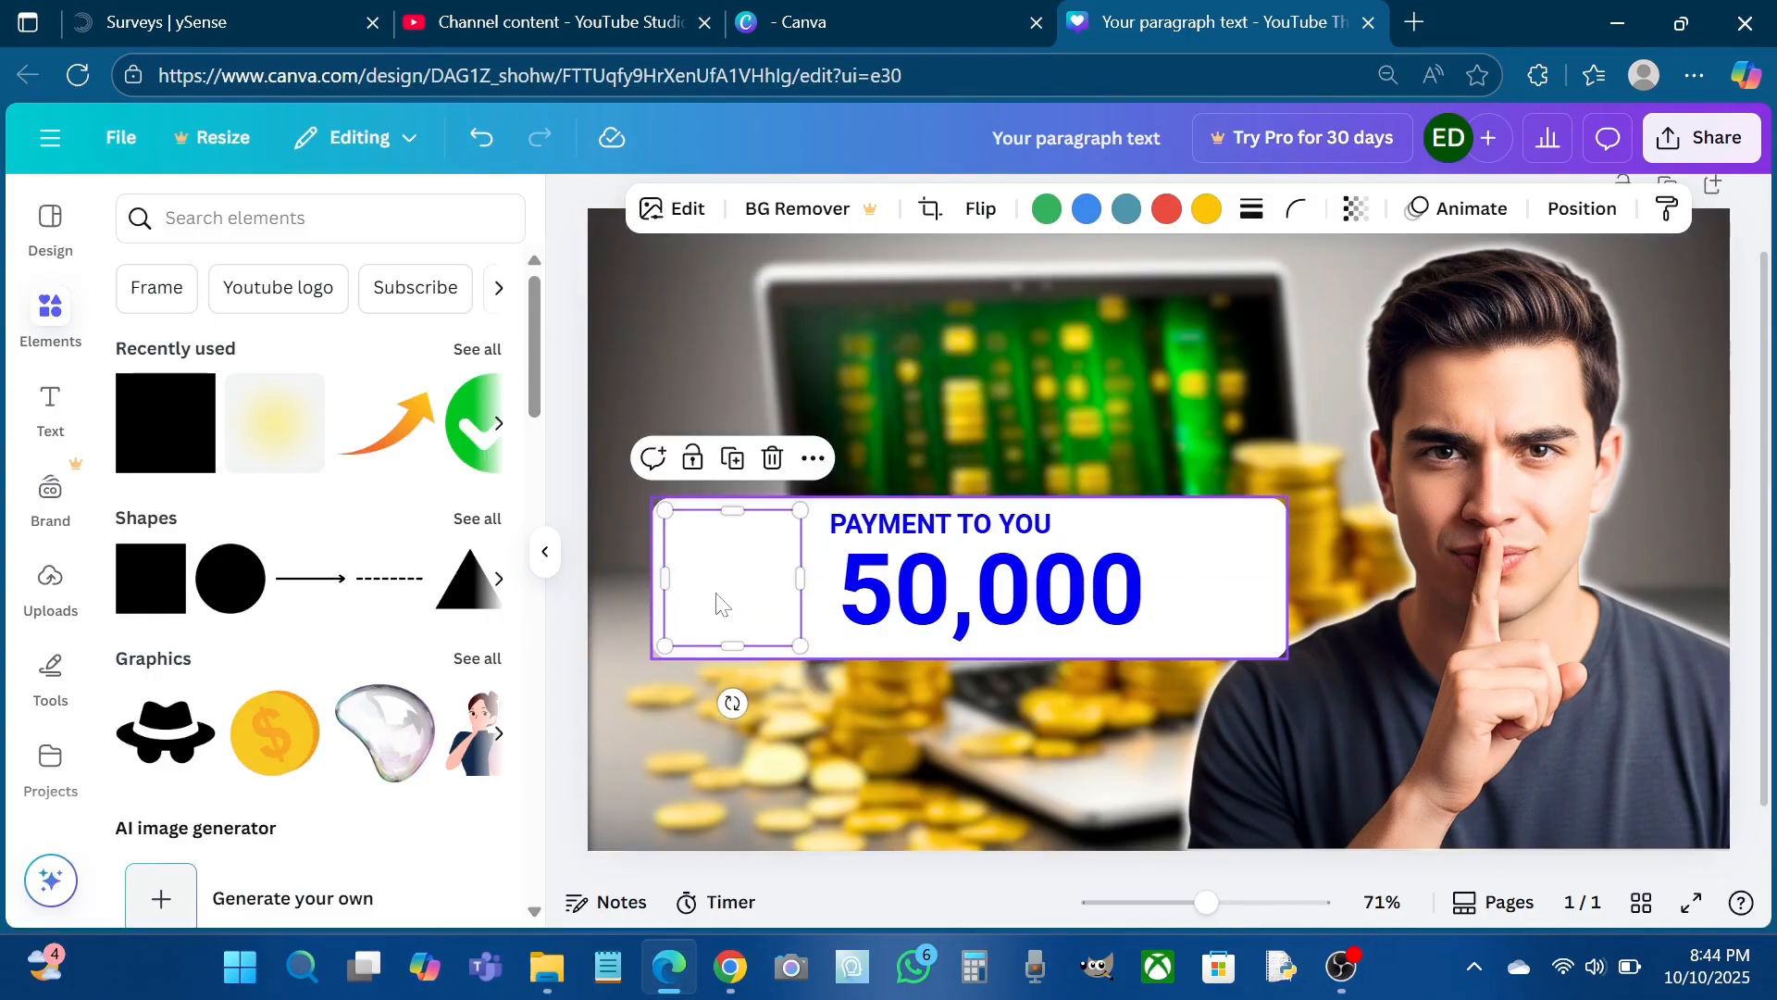
pyautogui.click(1573, 209)
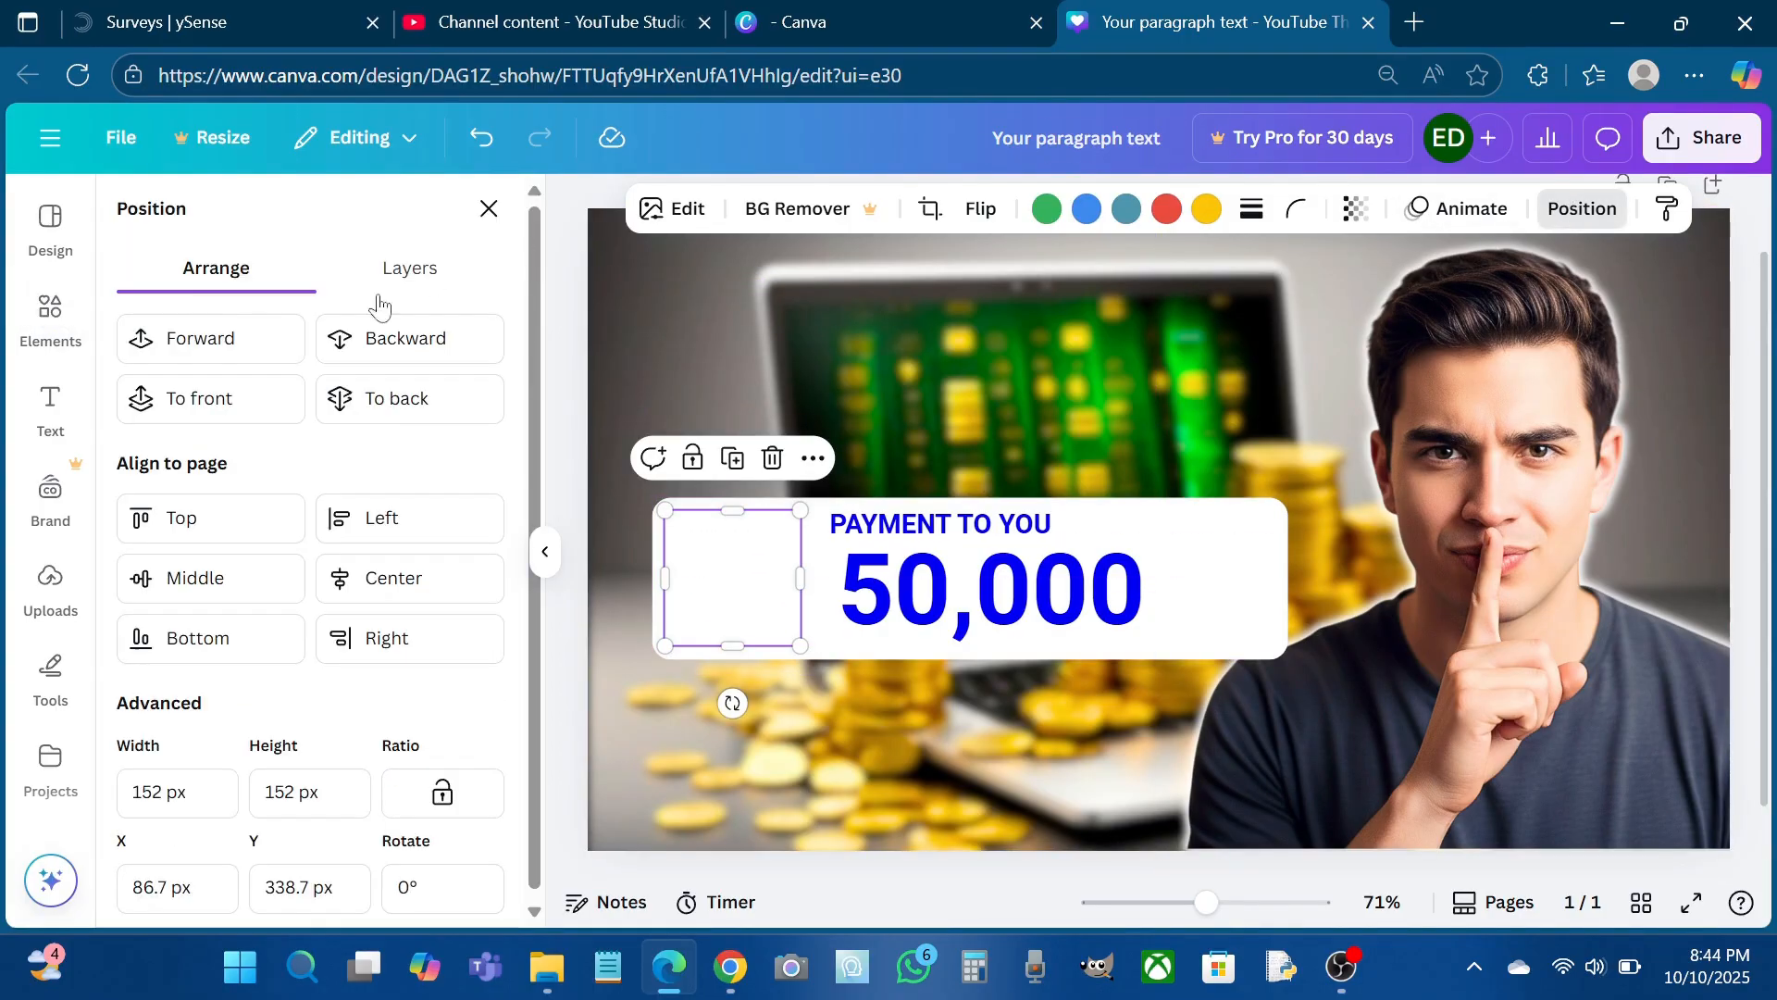
pyautogui.click(236, 404)
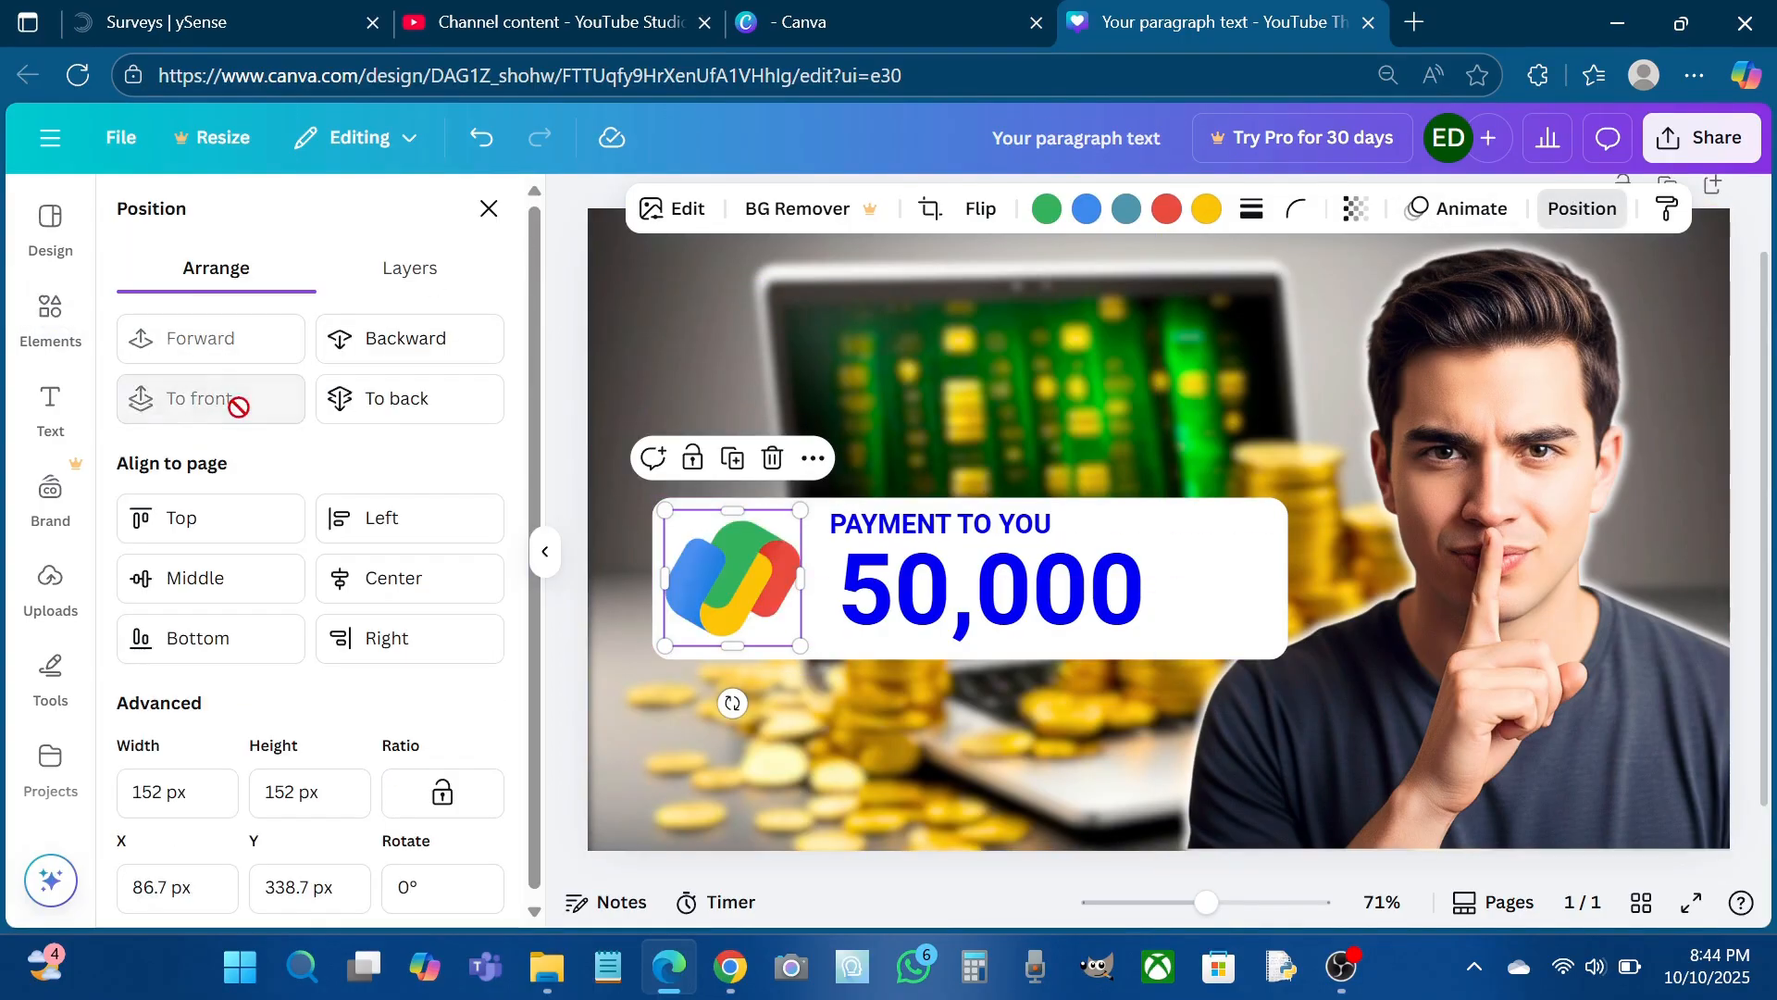
# Adjust the payment app logo's contrast to 45 and its brightness to about -8
pyautogui.click(690, 229)
pyautogui.click(310, 411)
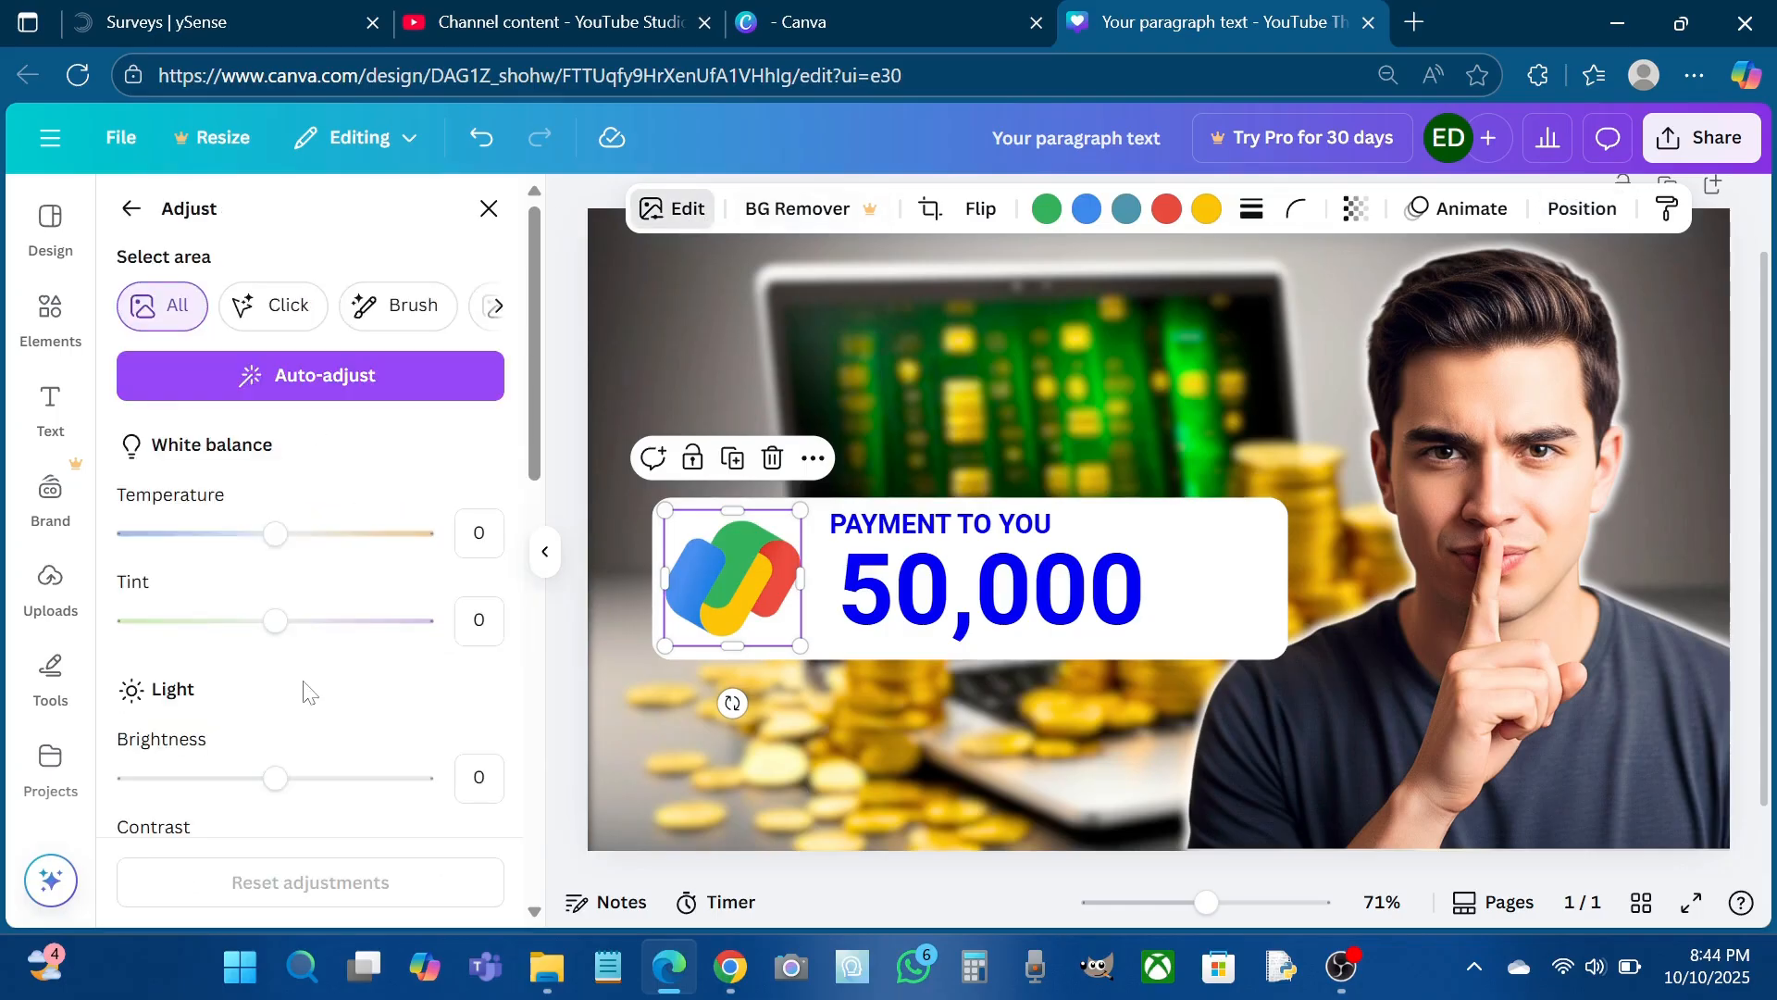
pyautogui.scroll(-4, 308, 693)
pyautogui.moveTo(278, 518); pyautogui.dragTo(344, 527)
pyautogui.scroll(-1, 311, 711)
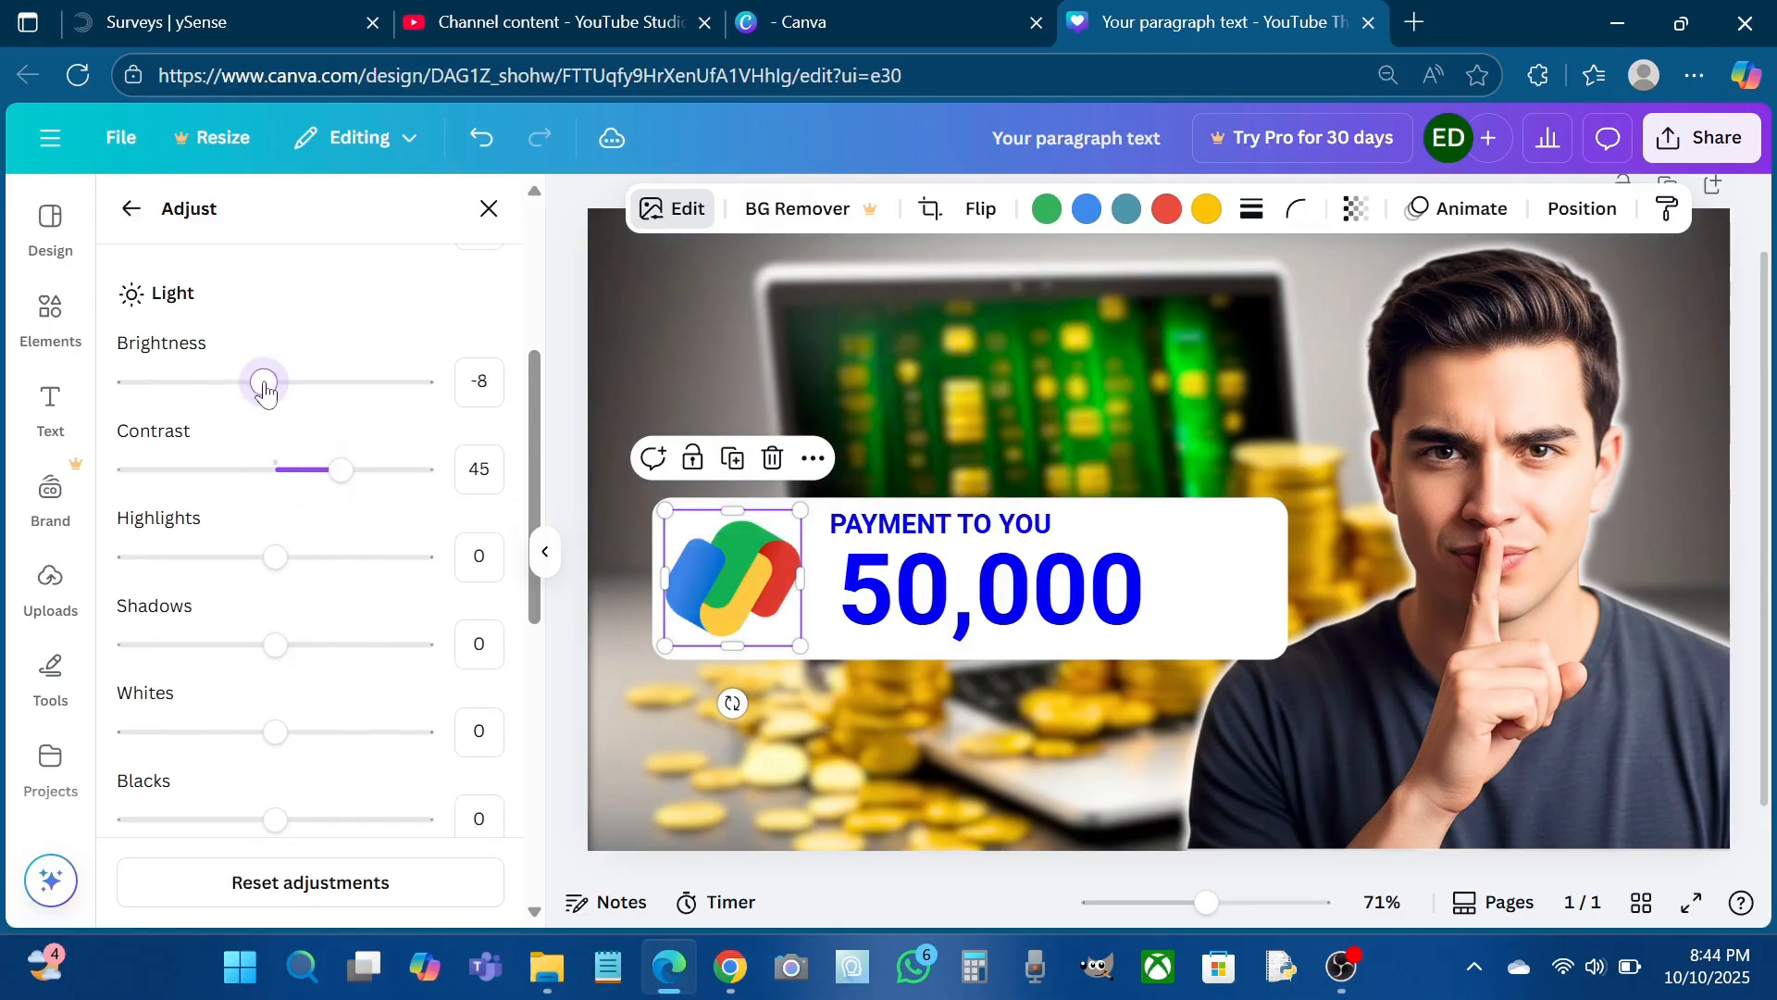
# Recolor "50,000" with the green sampled from the payment app logo and apply the change to all matching blue text
pyautogui.click(910, 620)
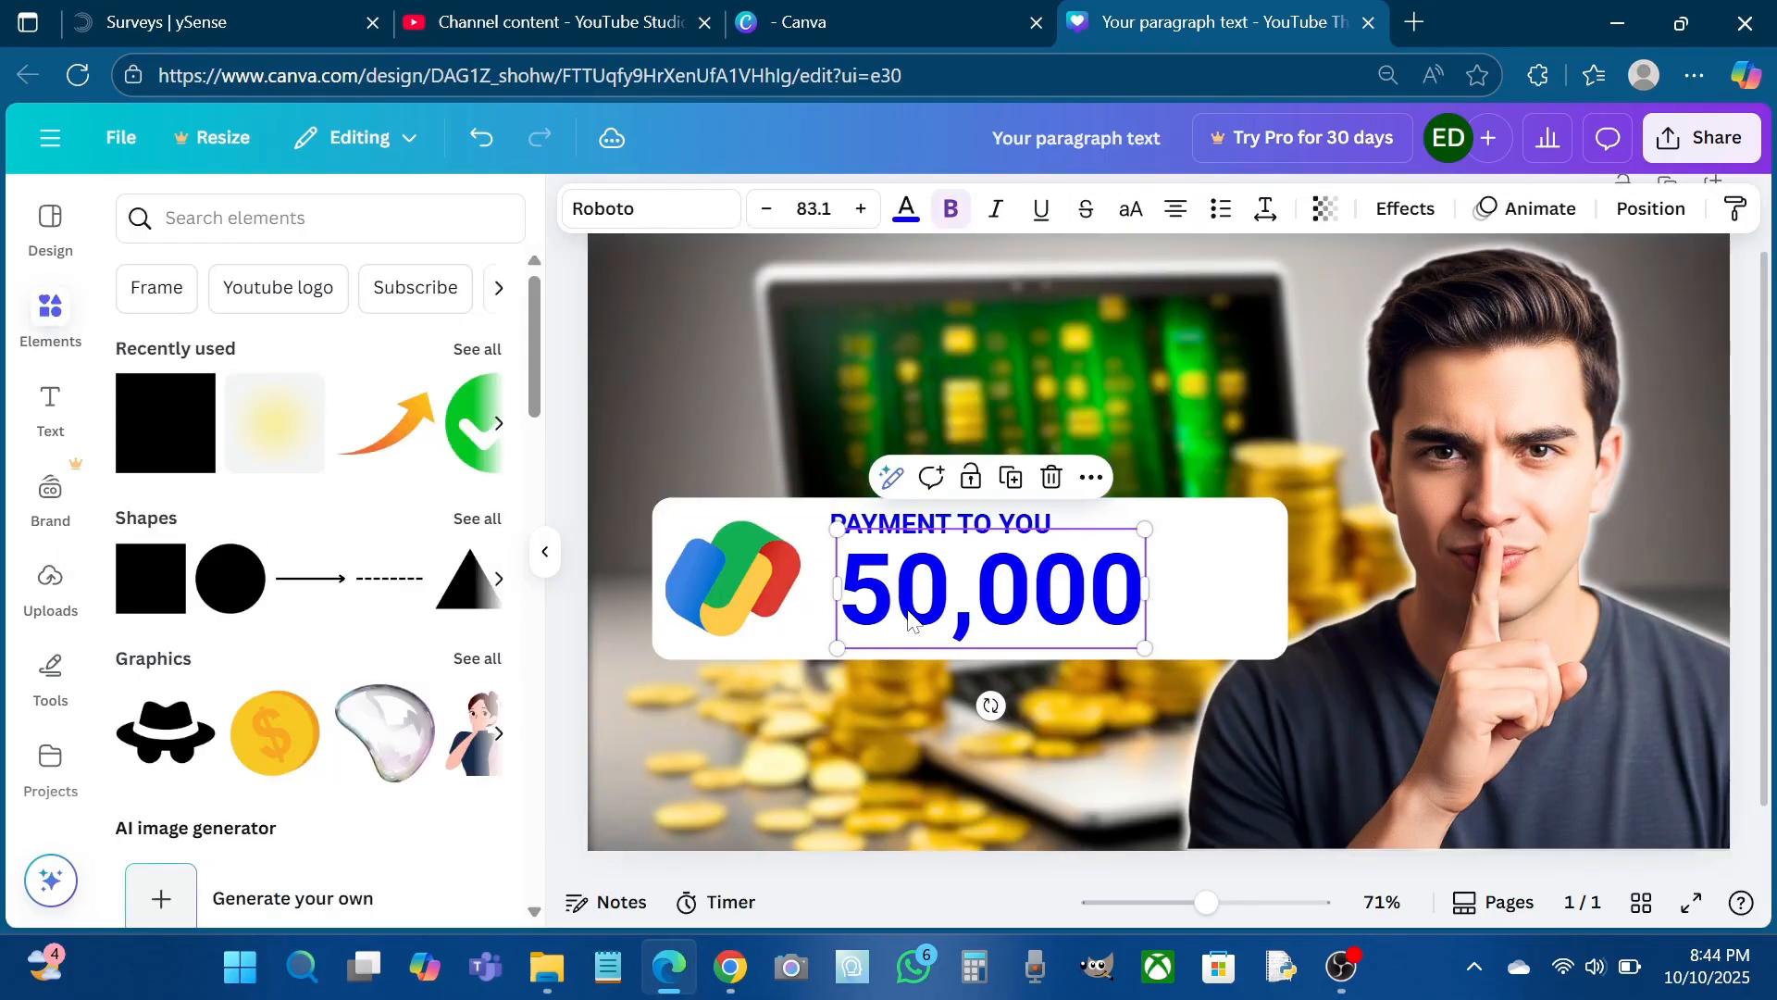
pyautogui.click(907, 215)
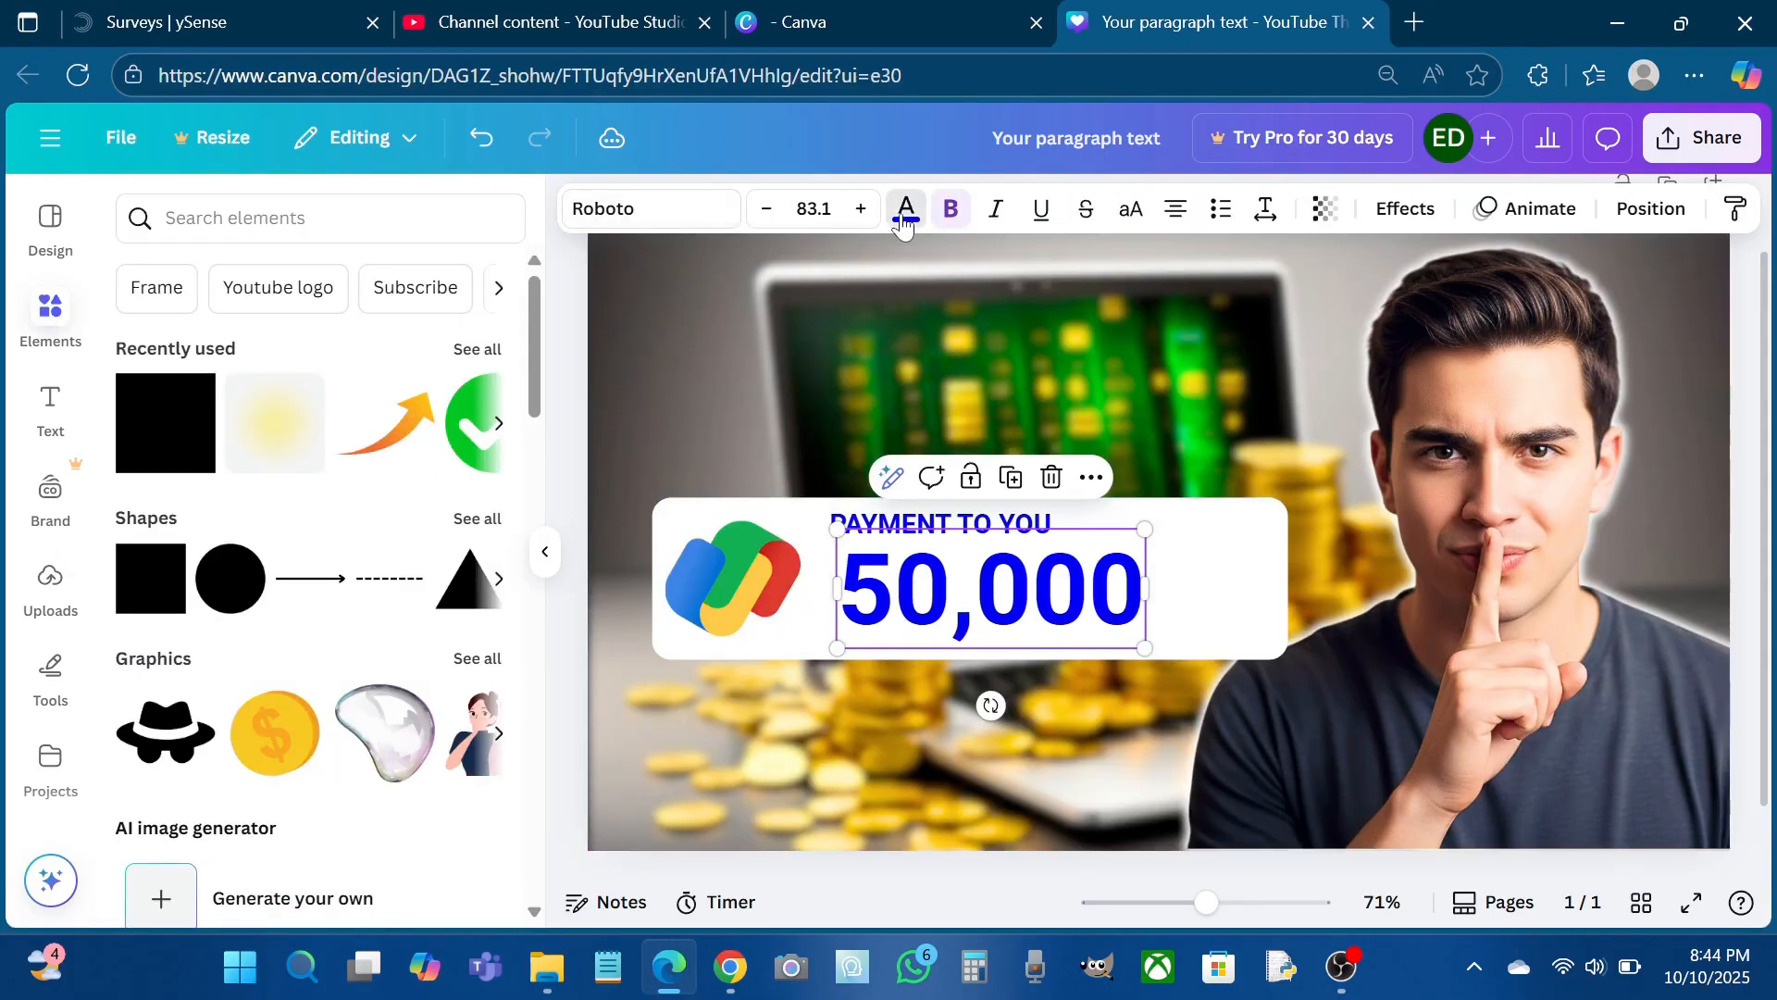
pyautogui.click(140, 395)
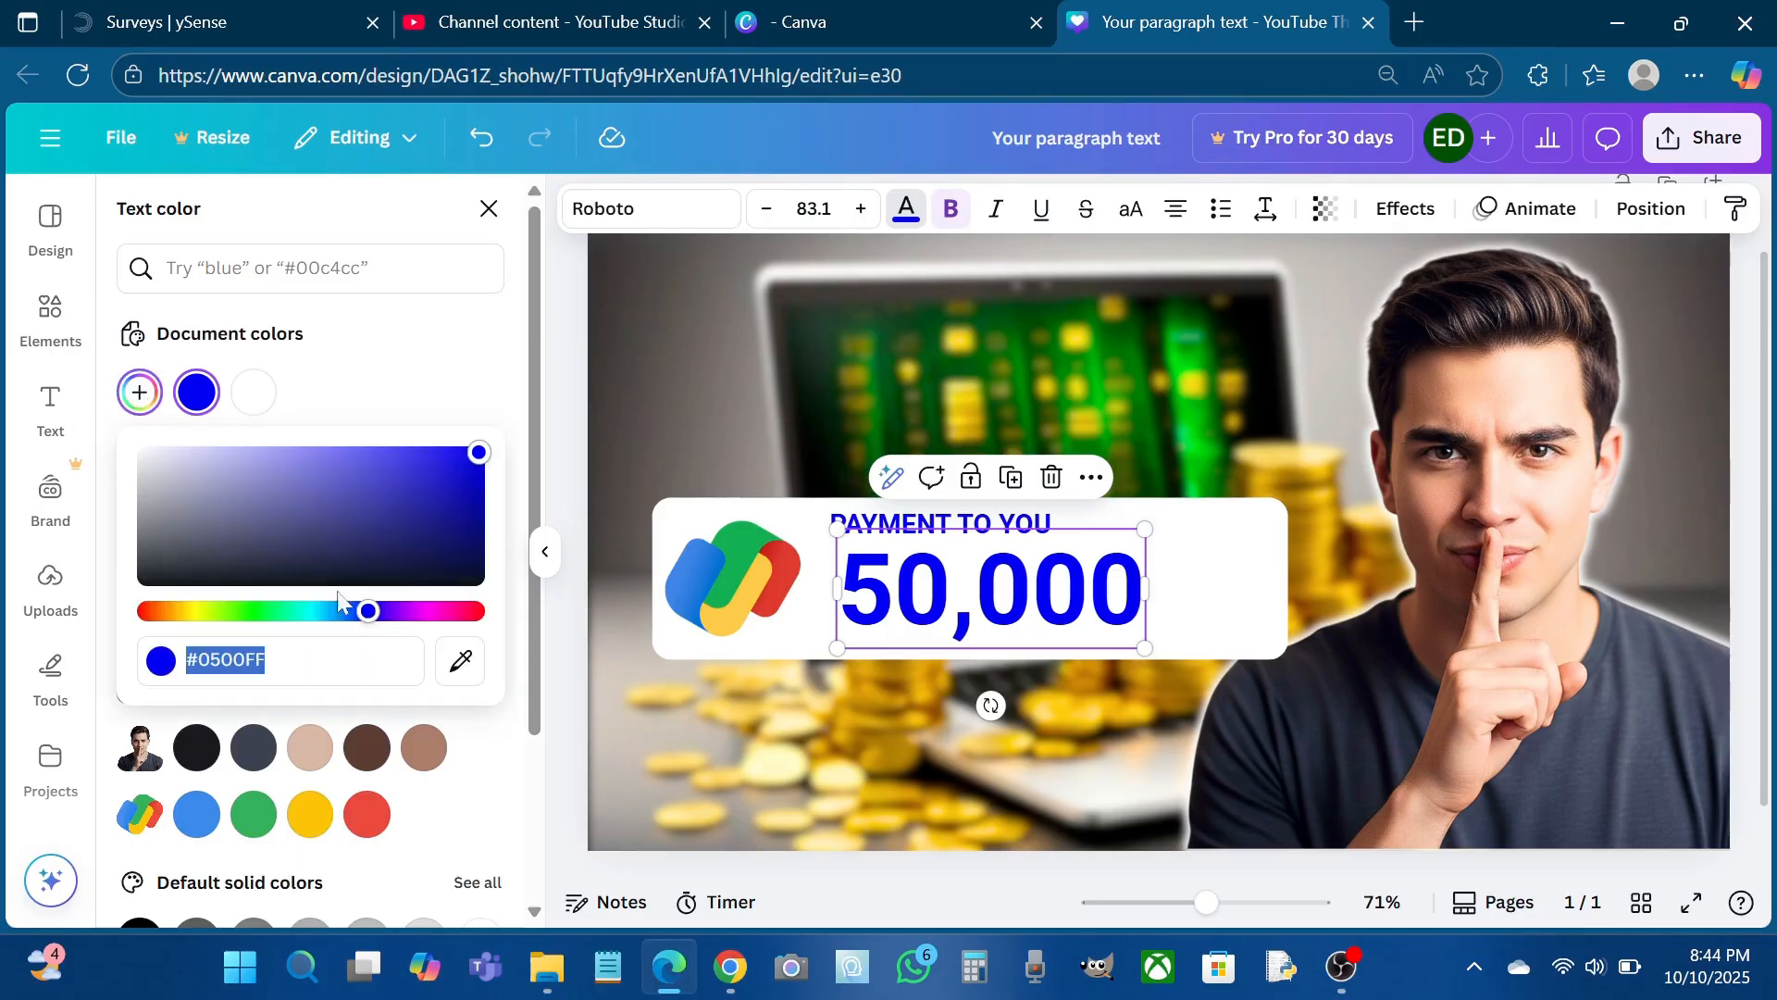
pyautogui.click(460, 659)
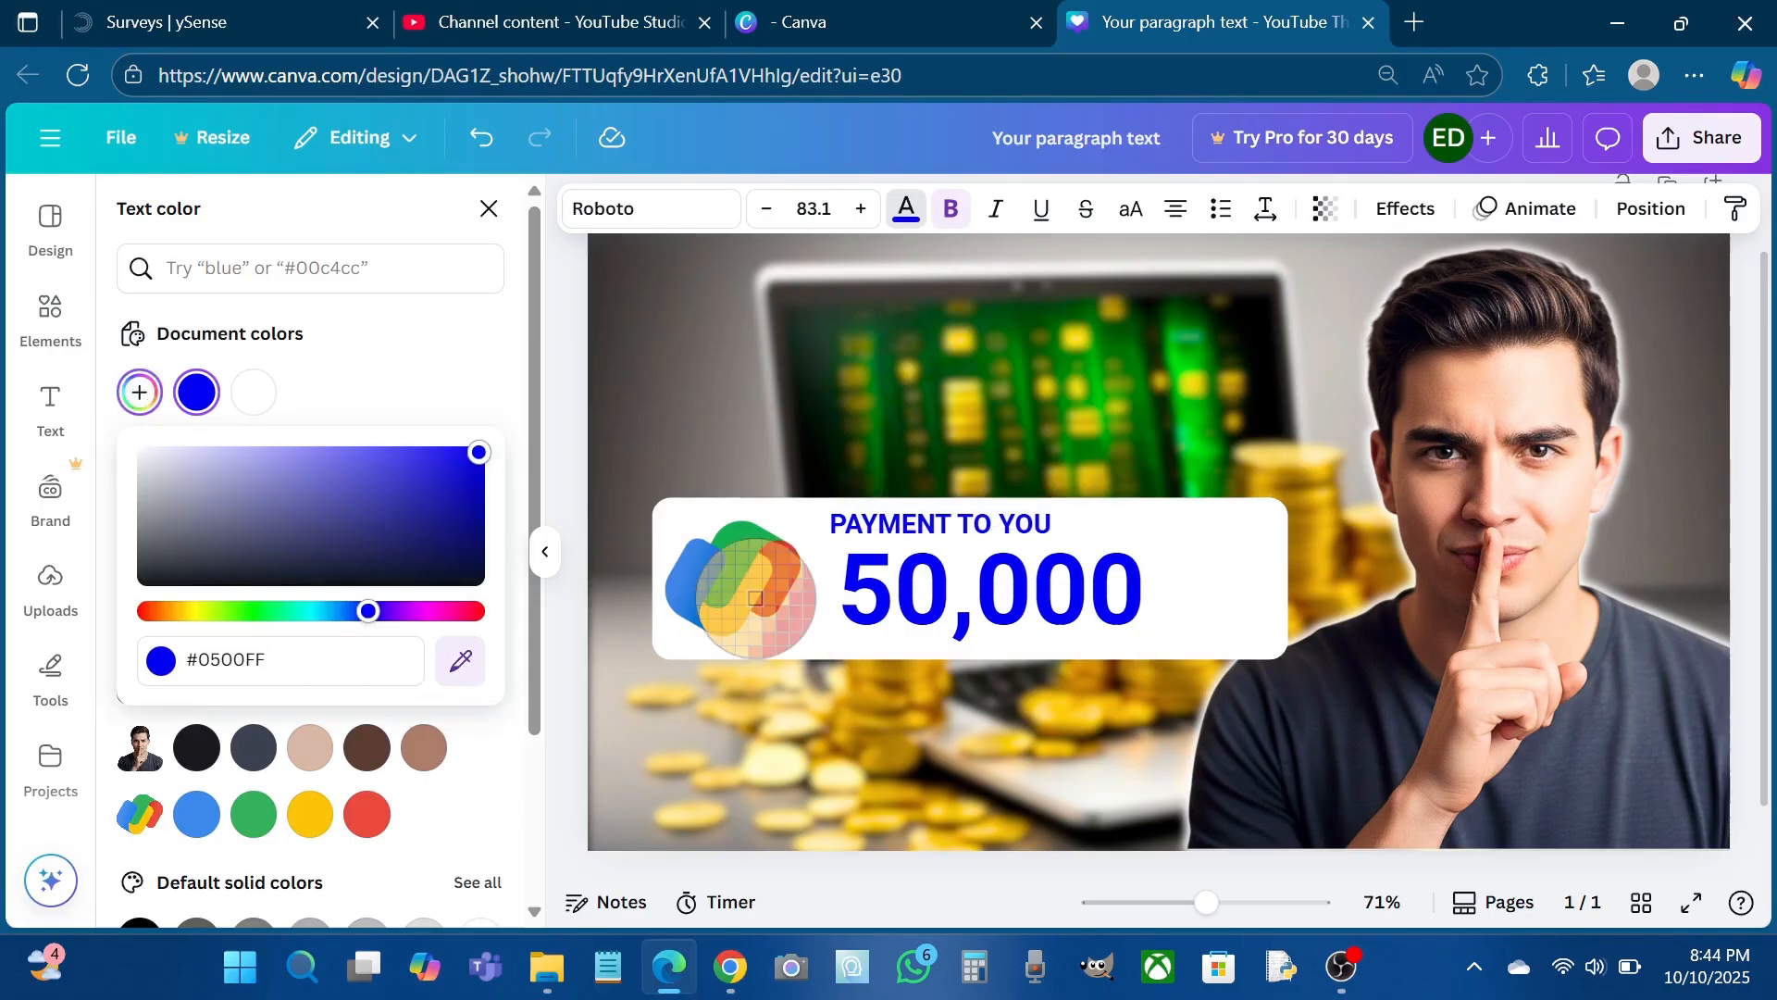
pyautogui.click(753, 546)
pyautogui.click(256, 886)
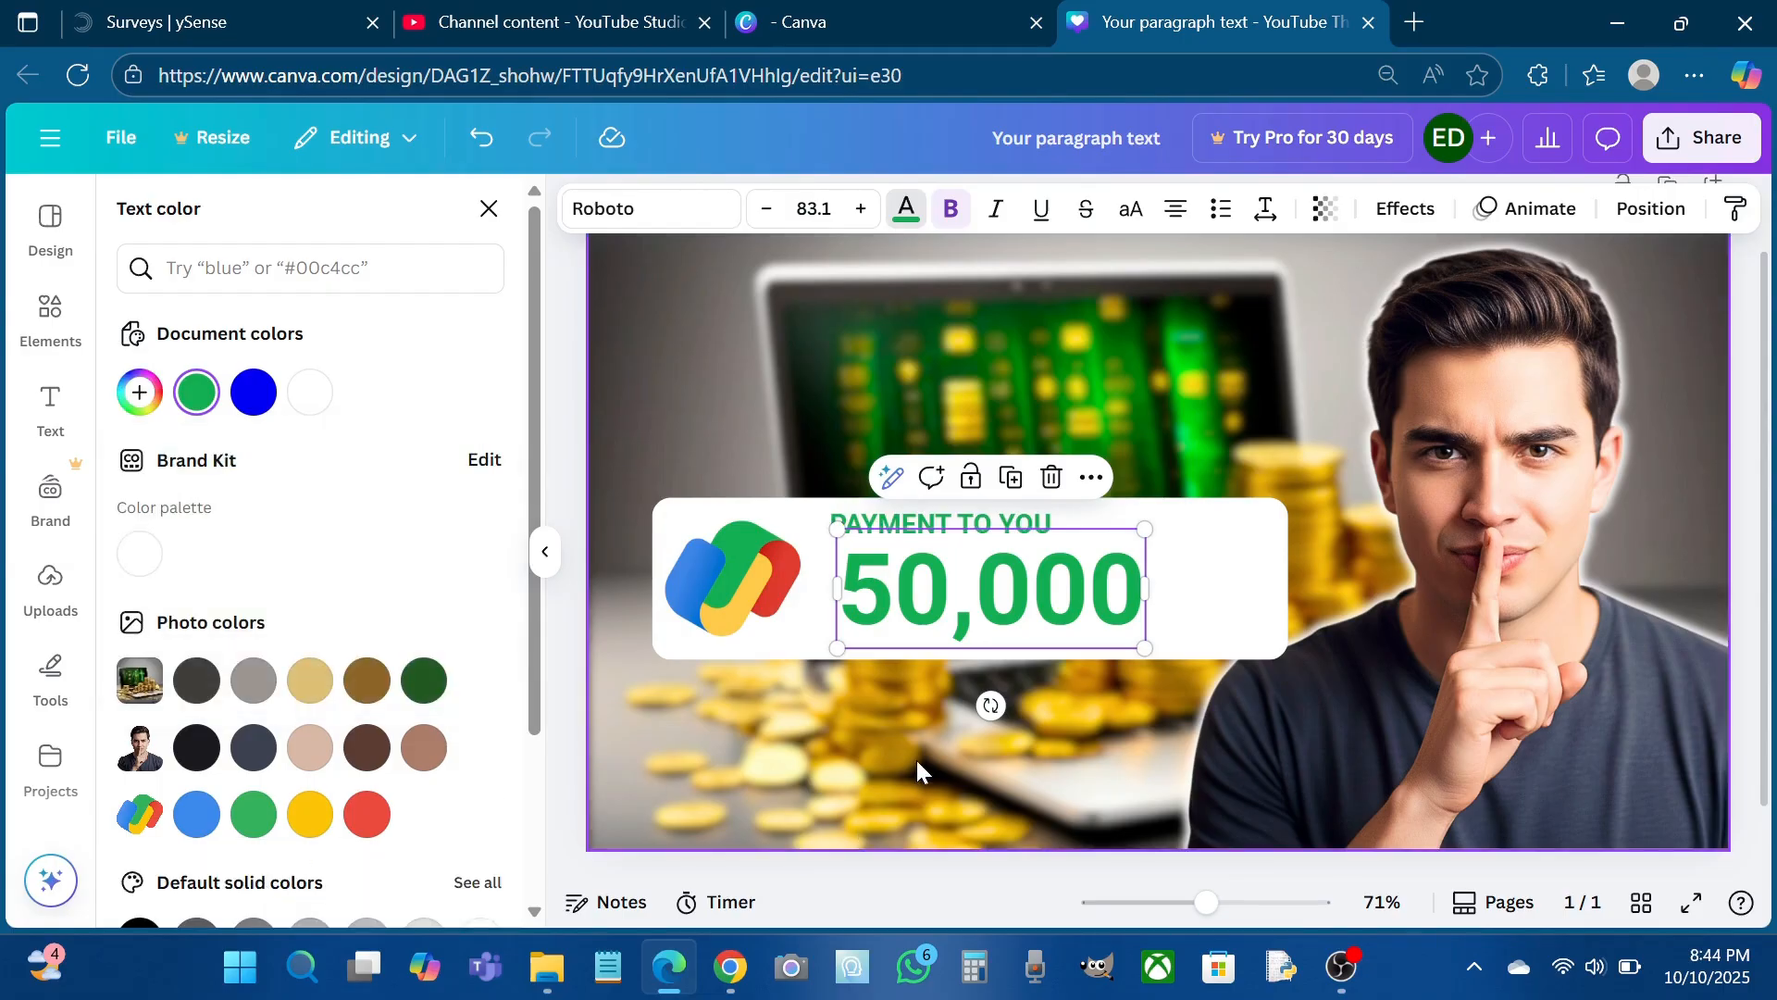
# Add the uploaded rupee symbol image to the design and move it over the right end of the white rectangle
pyautogui.click(48, 602)
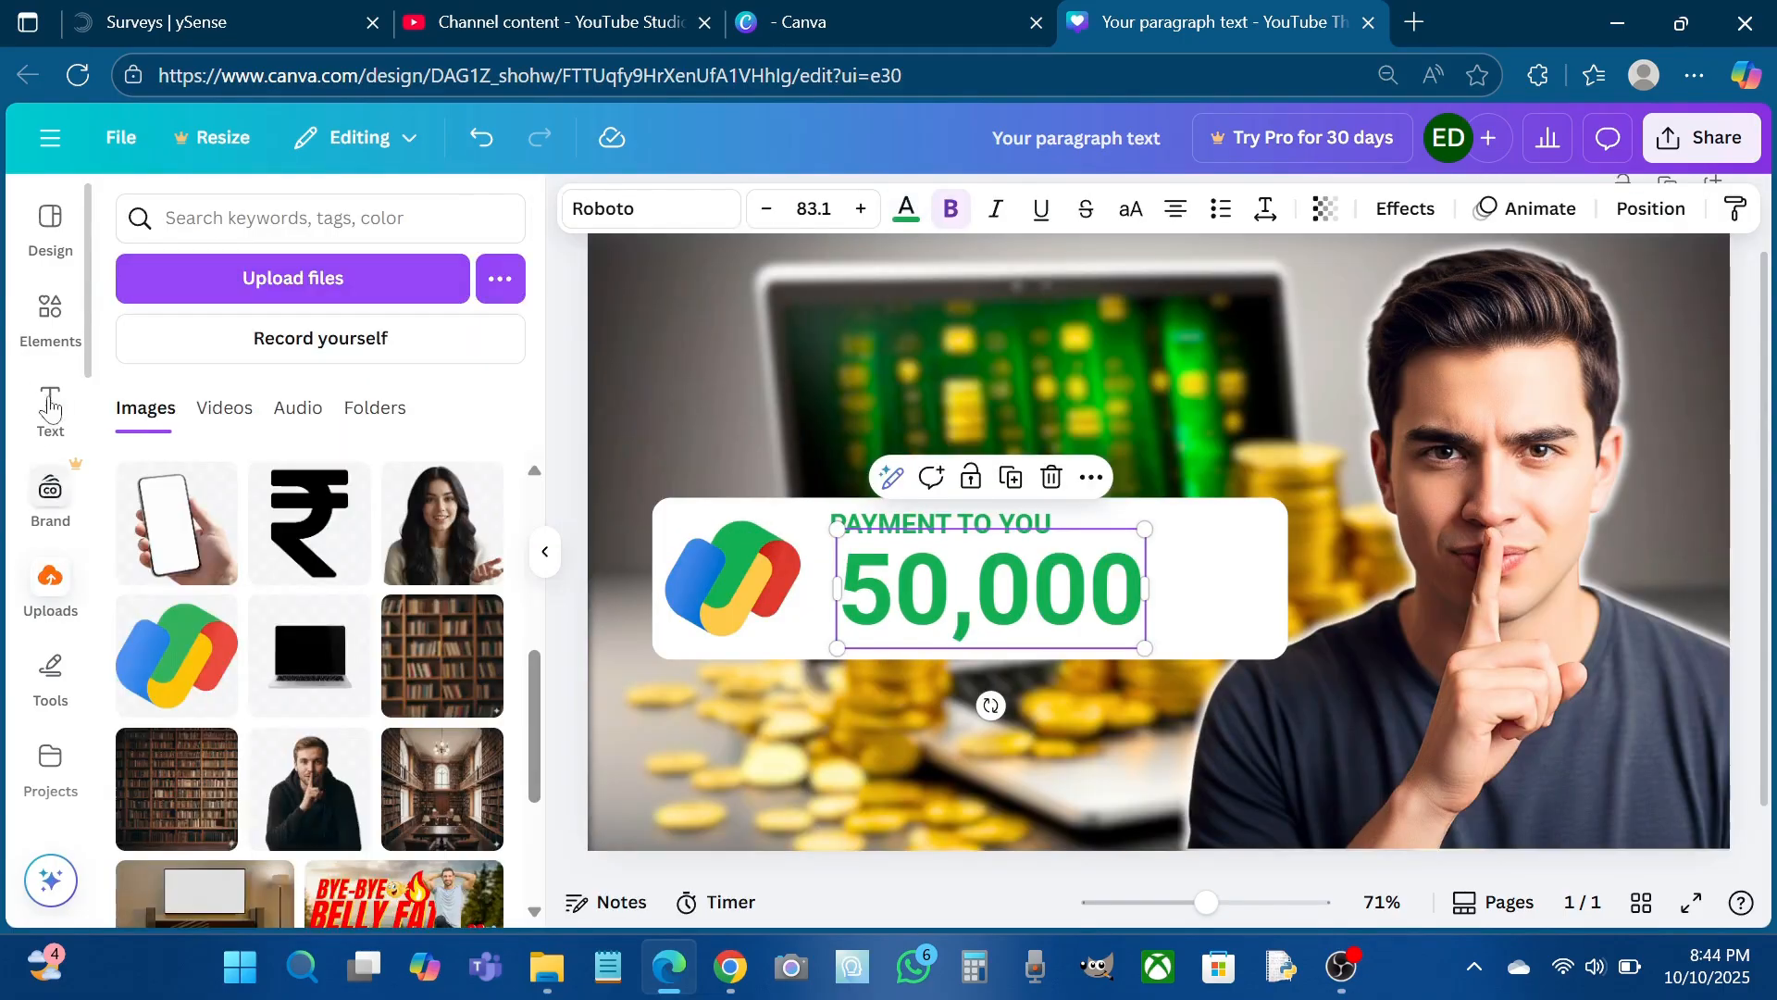
pyautogui.click(290, 540)
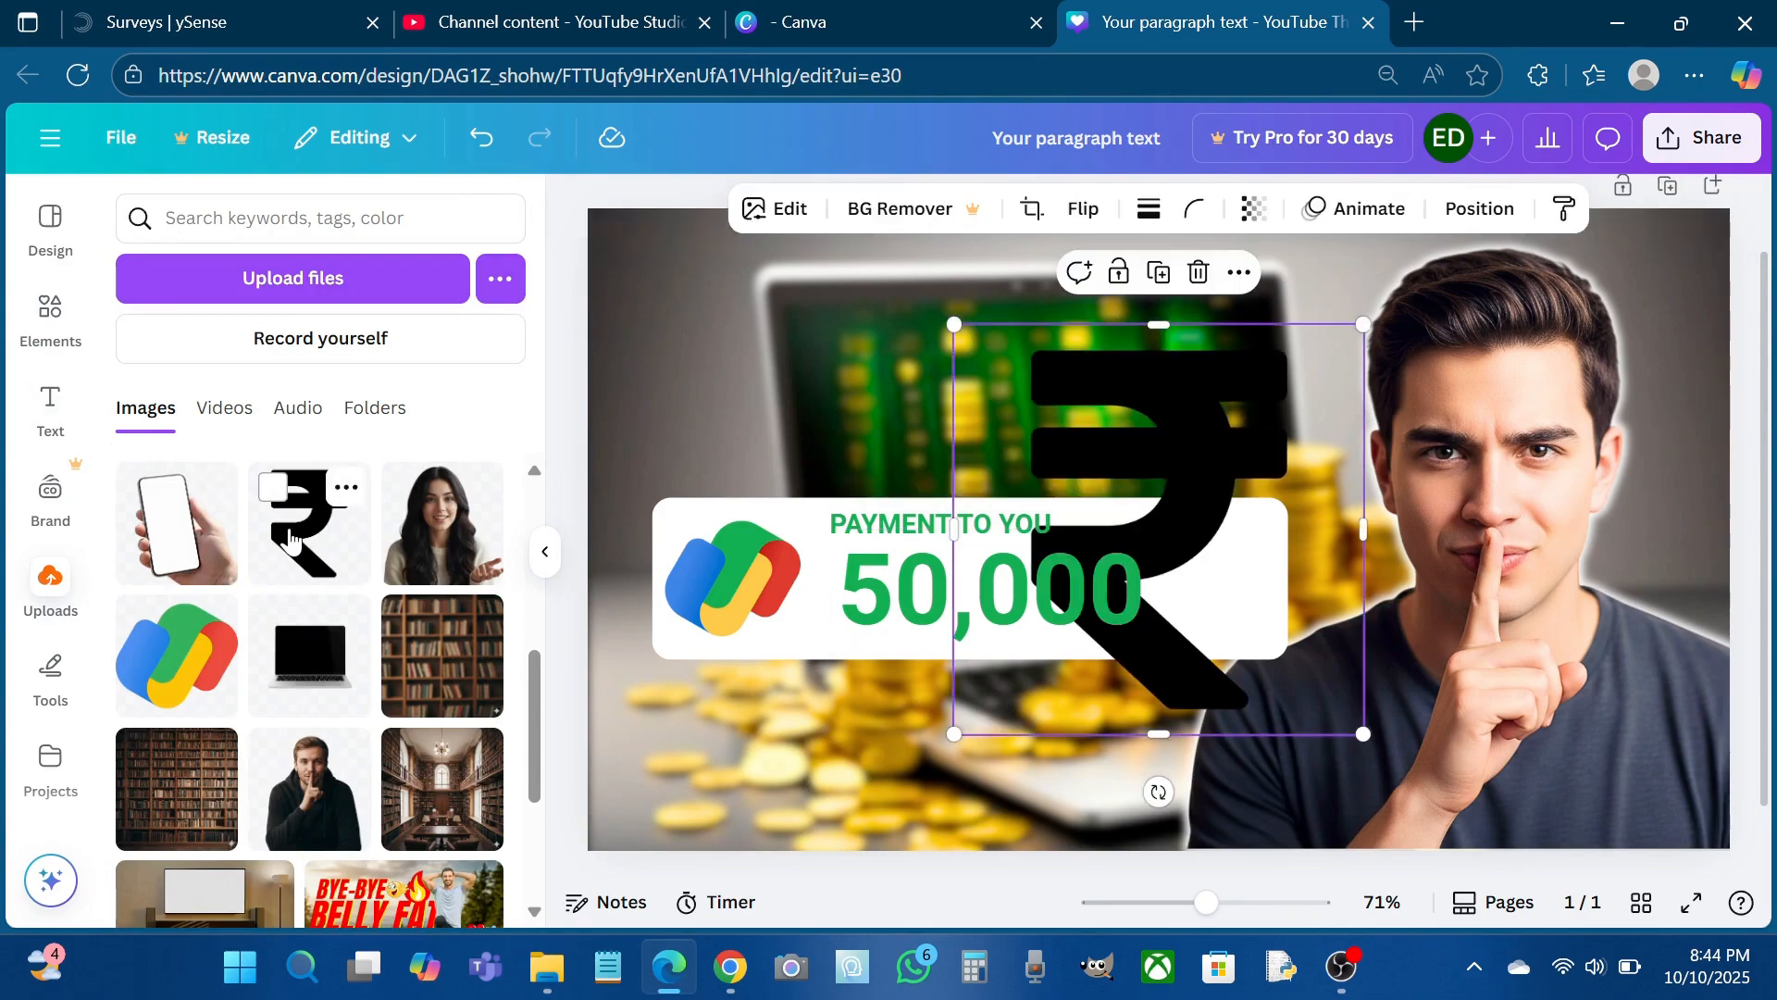
pyautogui.moveTo(1205, 374); pyautogui.dragTo(1286, 456)
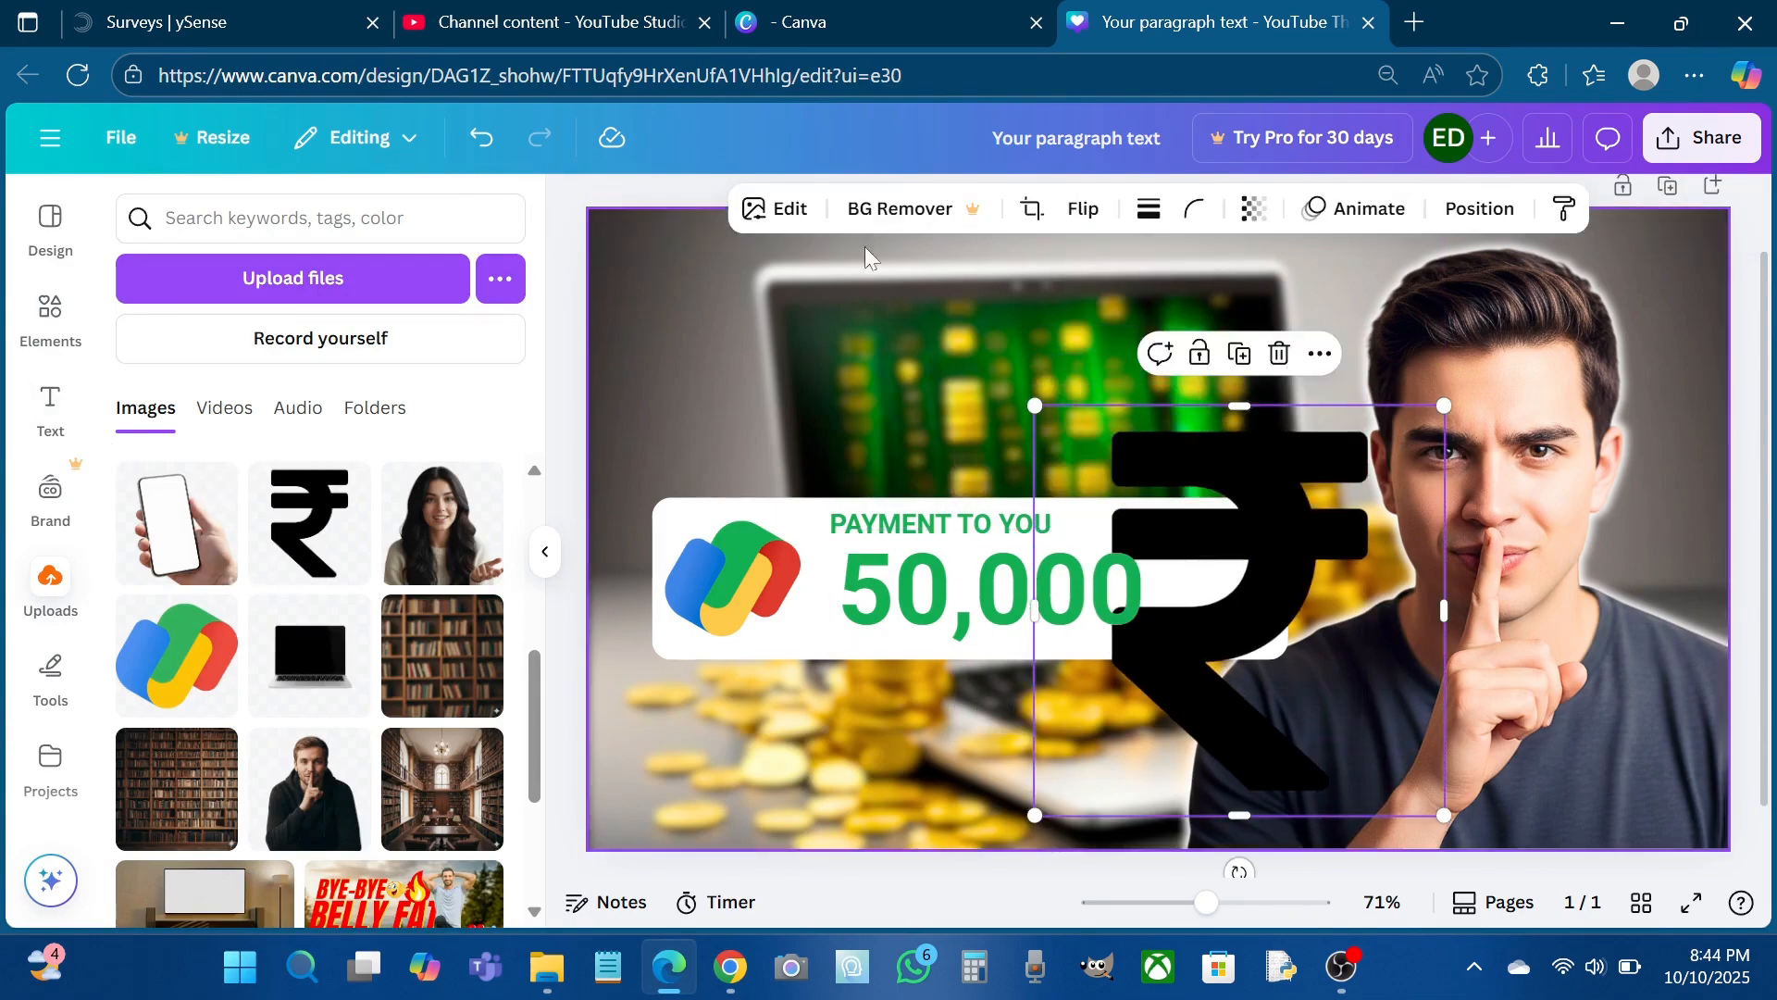
# Apply a custom duotone effect to the rupee symbol, with highlights and shadows both using the green sampled from "50,000"
pyautogui.click(789, 209)
pyautogui.scroll(-4, 287, 602)
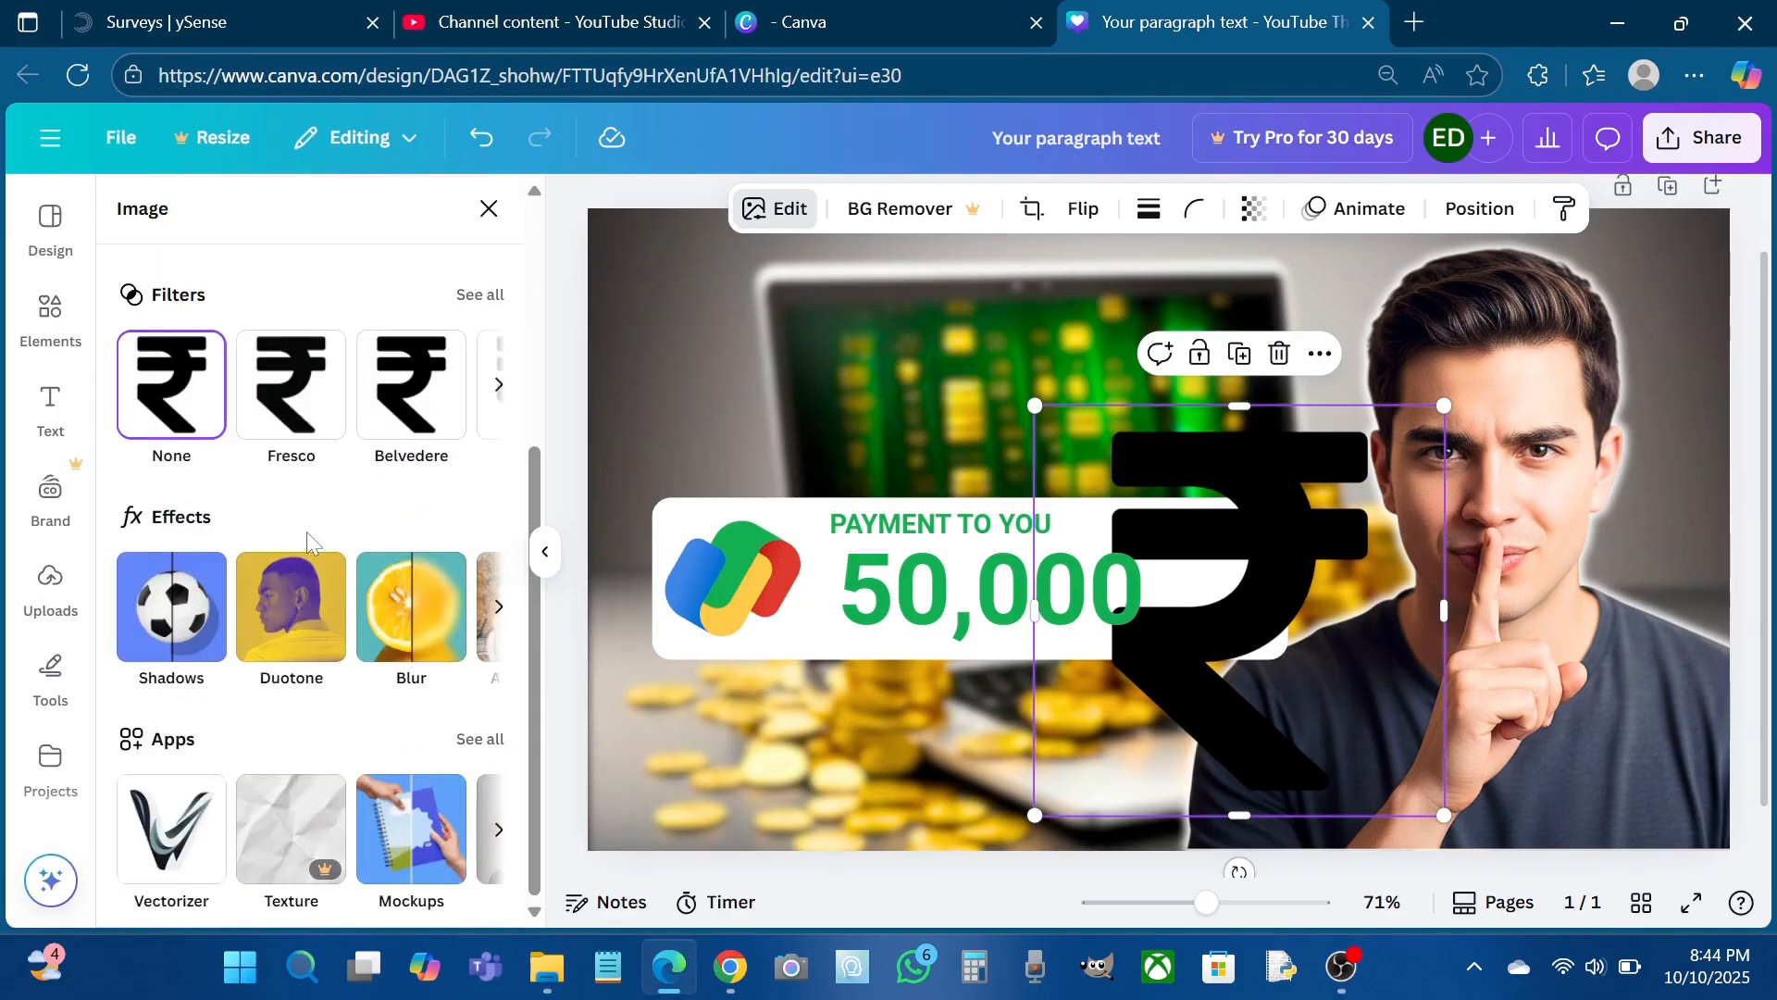
pyautogui.click(290, 611)
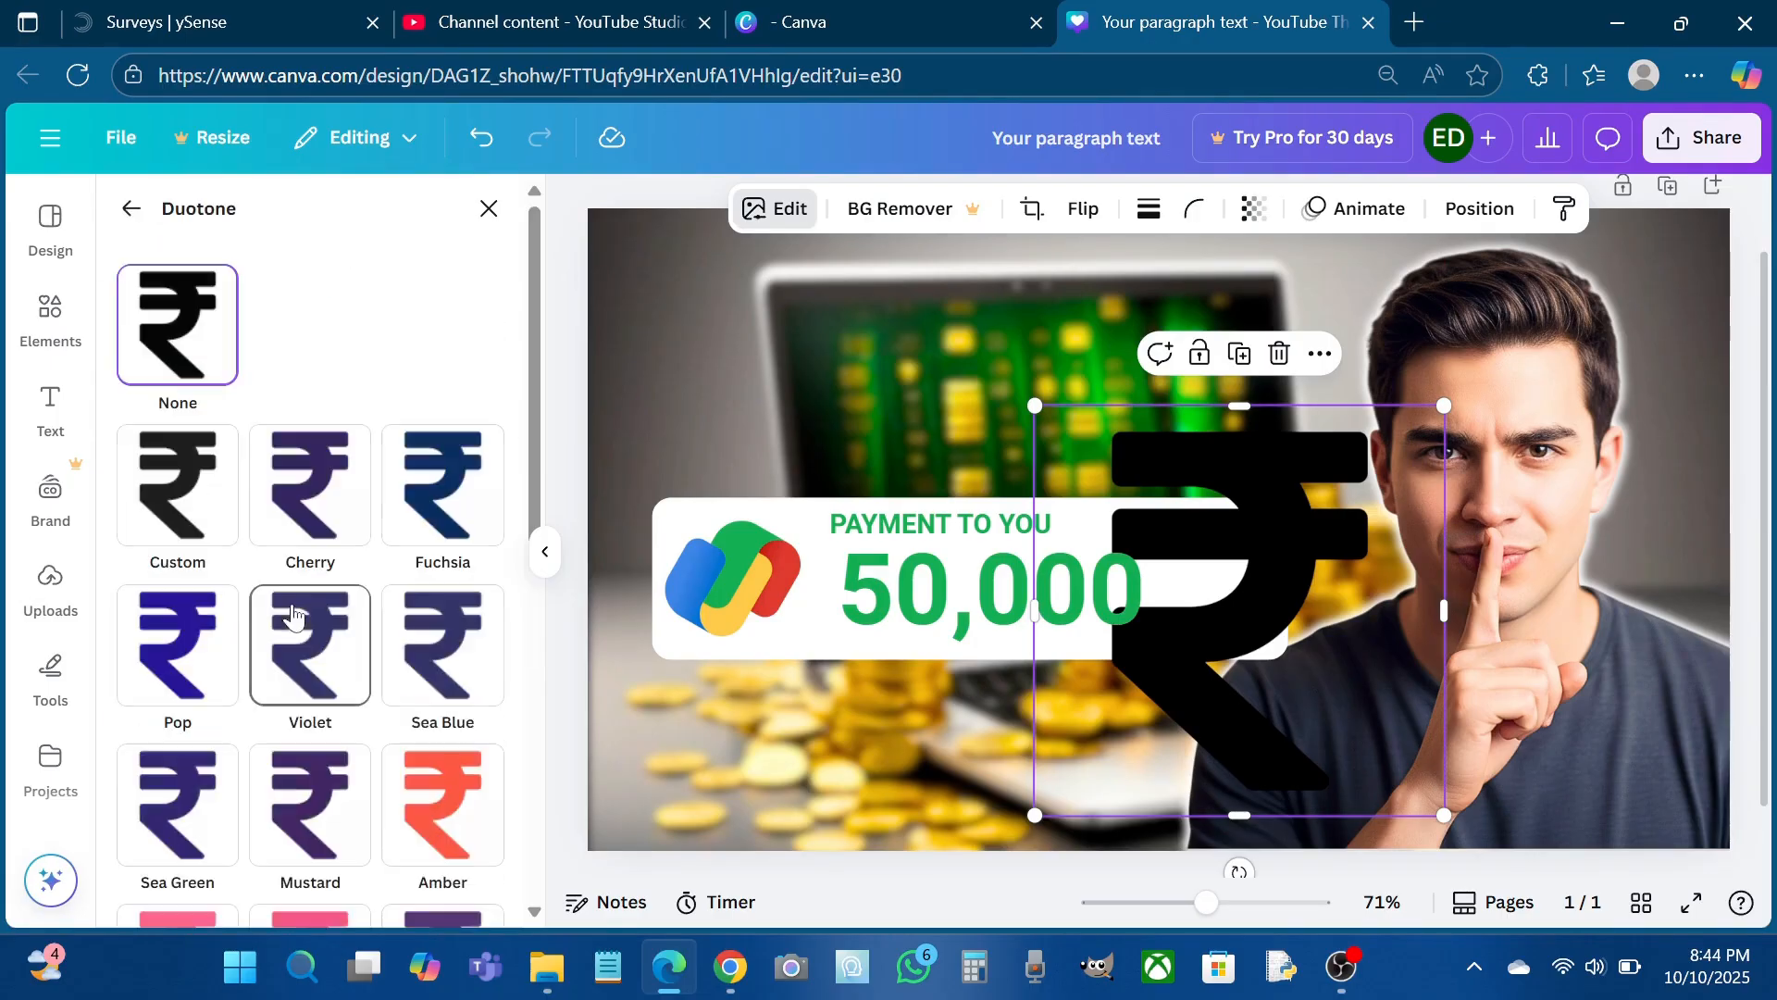
pyautogui.click(220, 477)
pyautogui.click(483, 613)
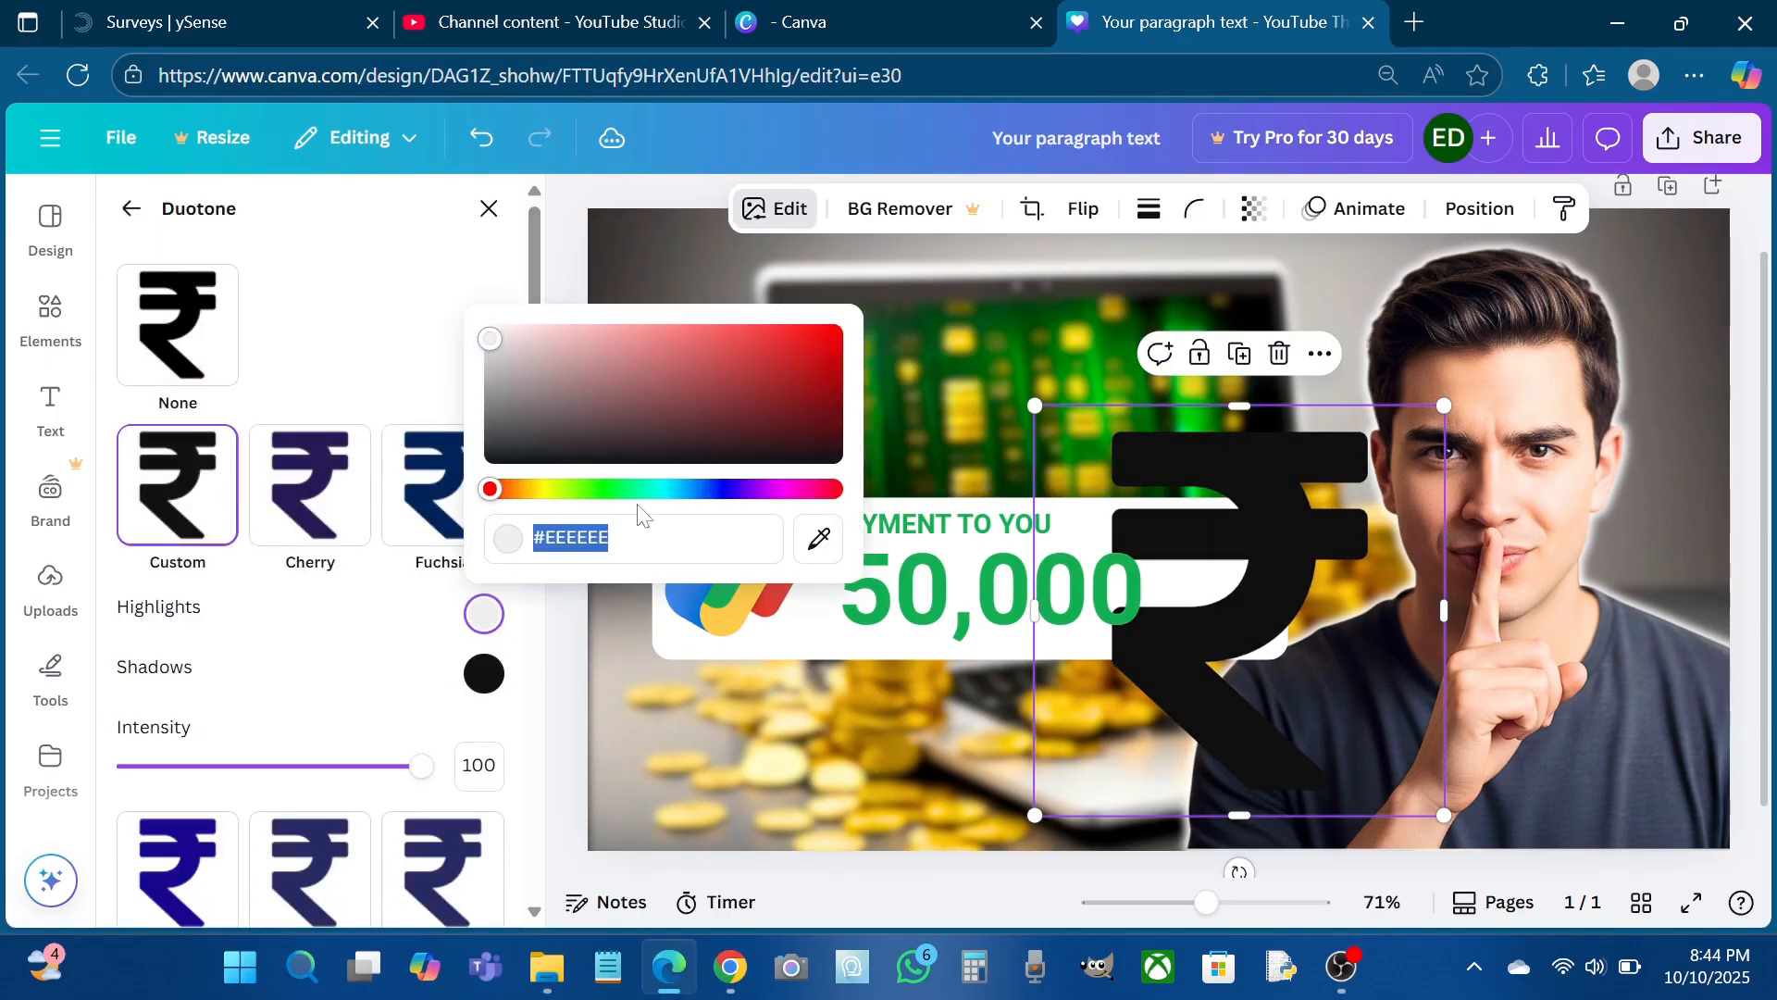
pyautogui.click(820, 546)
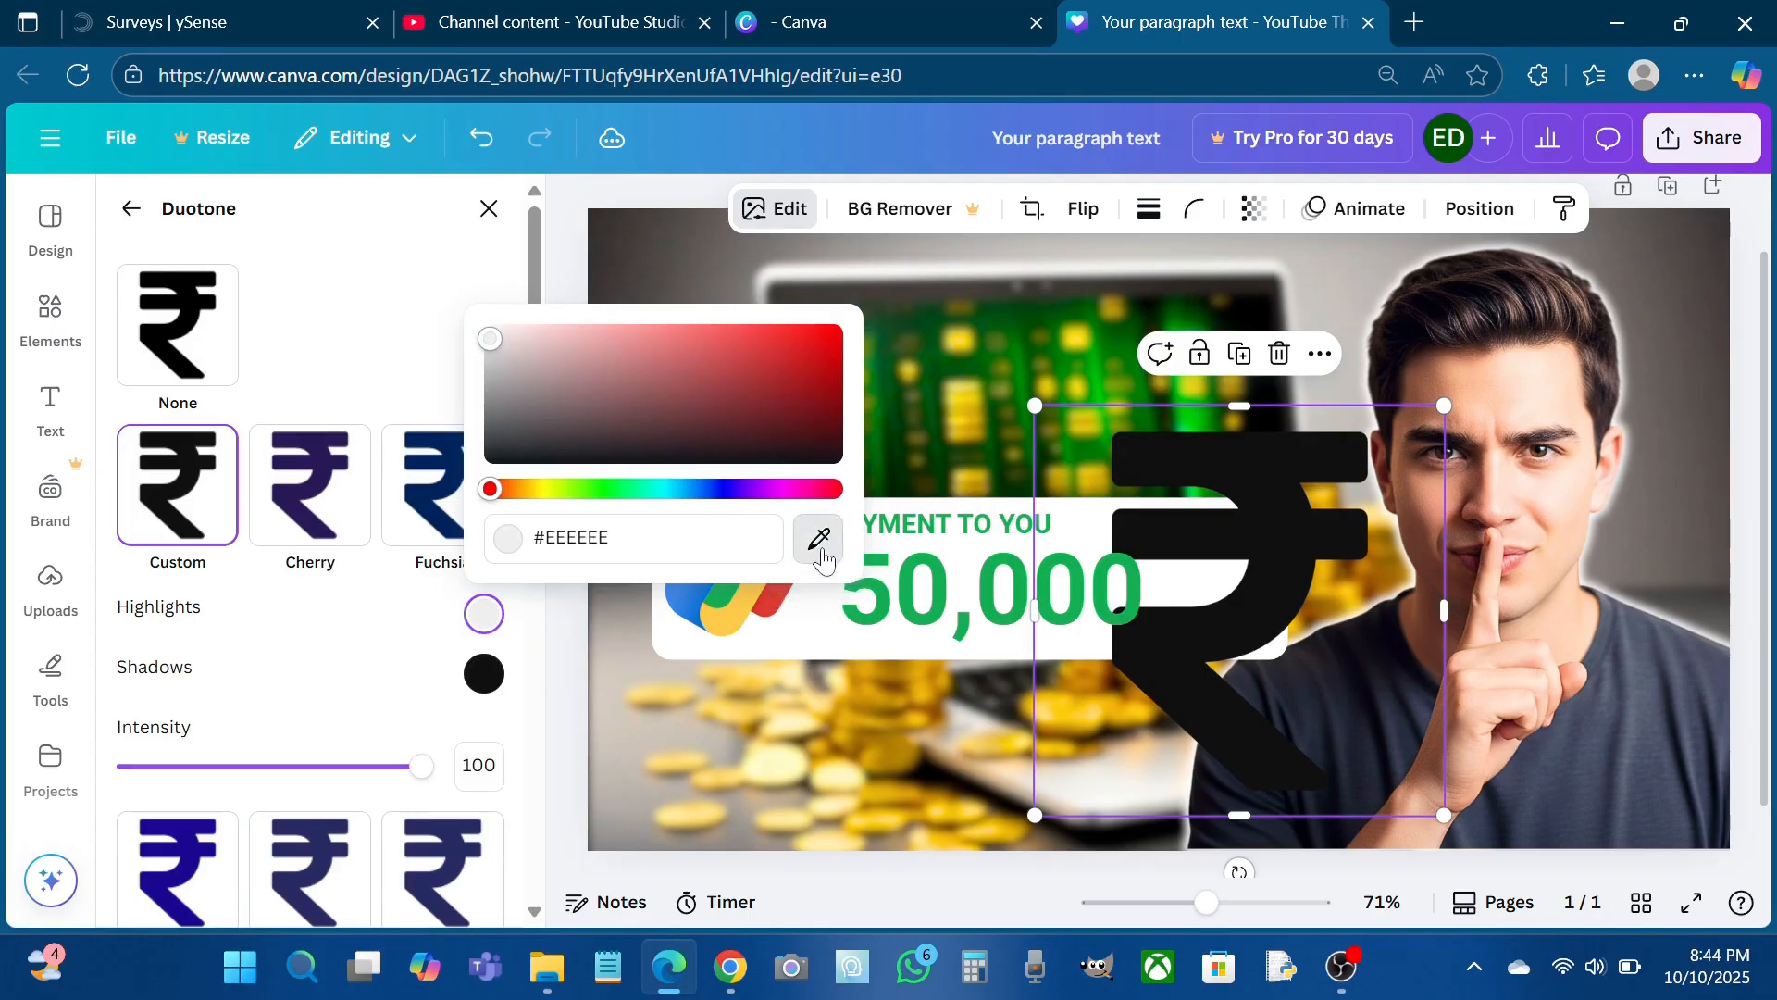
pyautogui.click(941, 590)
pyautogui.click(484, 673)
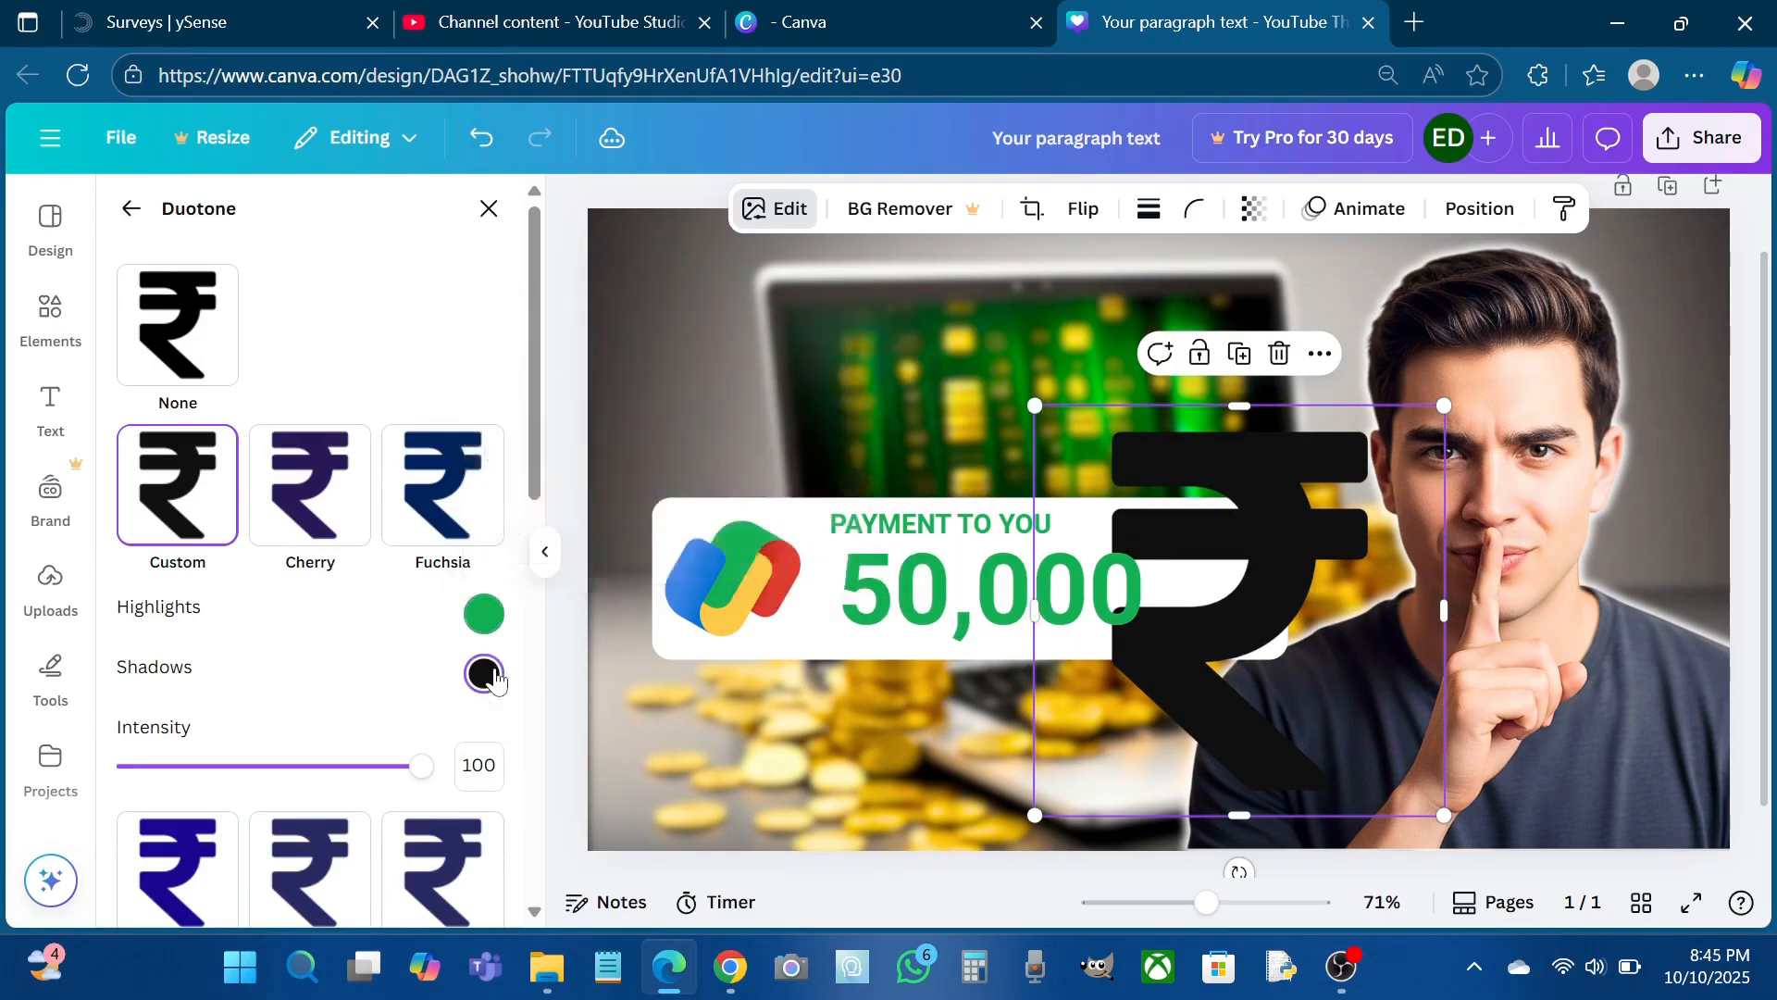
pyautogui.click(802, 611)
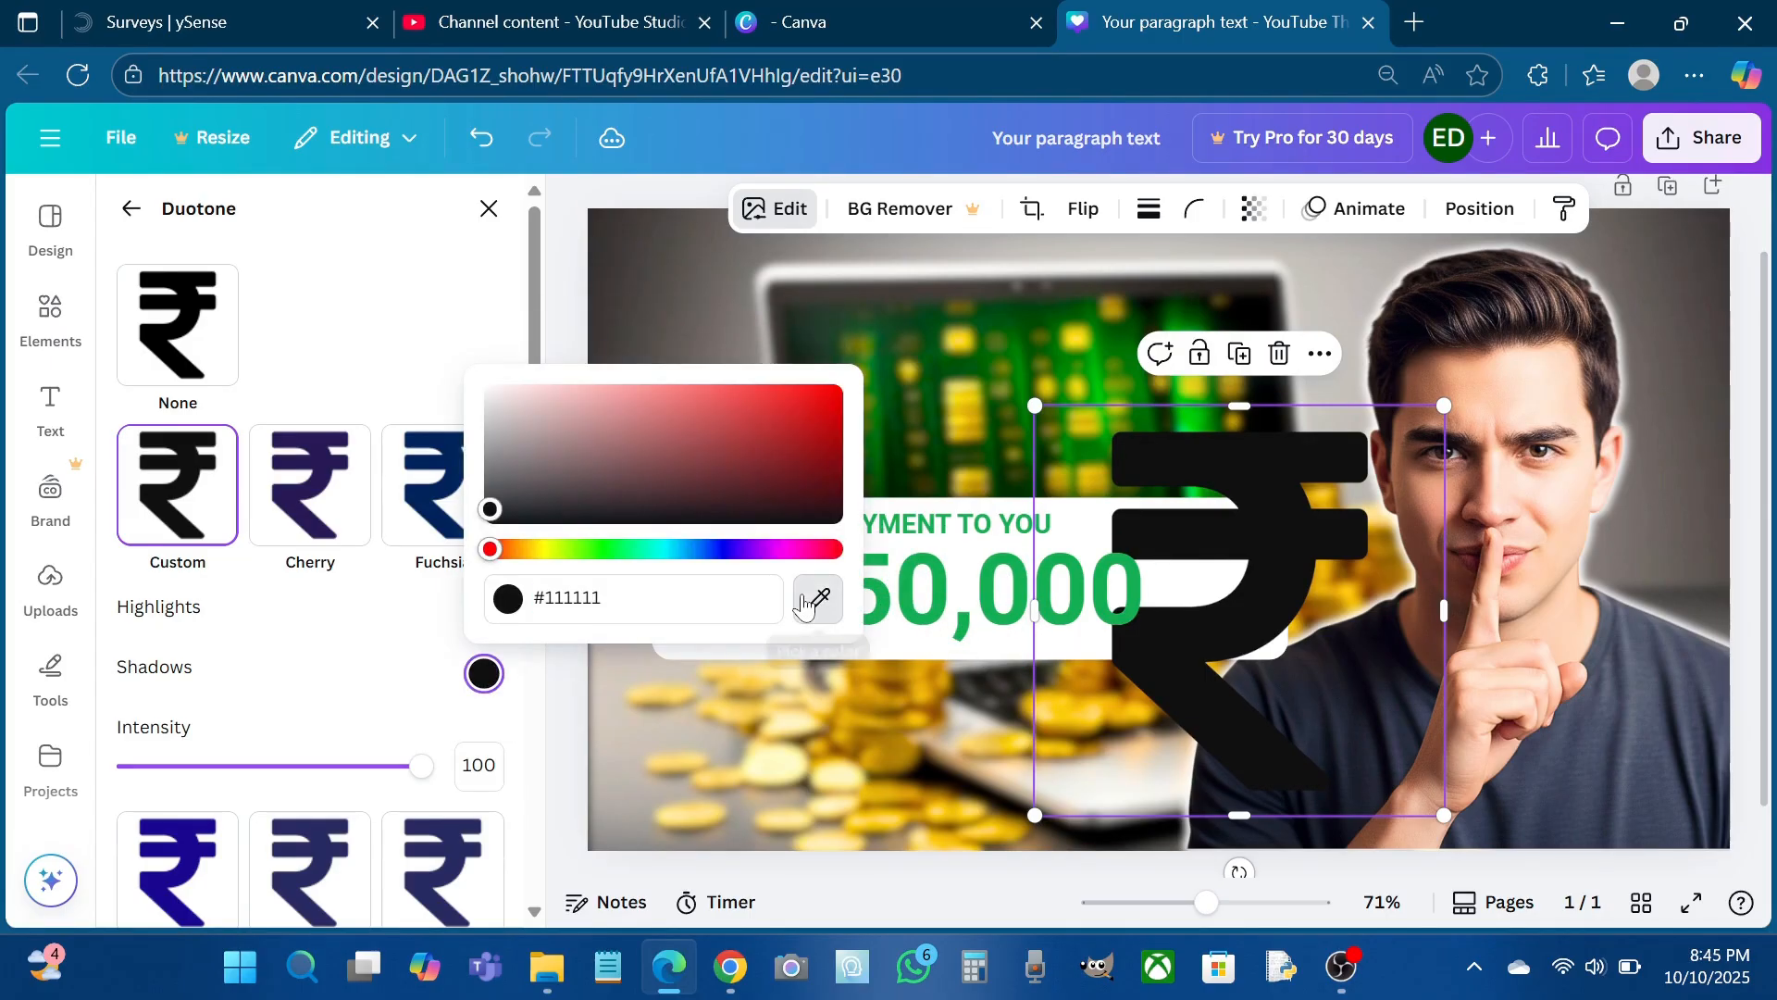
pyautogui.click(911, 618)
# Shrink the green rupee symbol to roughly the height of "50,000" and place it directly in front of the amount
pyautogui.moveTo(1284, 558); pyautogui.dragTo(923, 607)
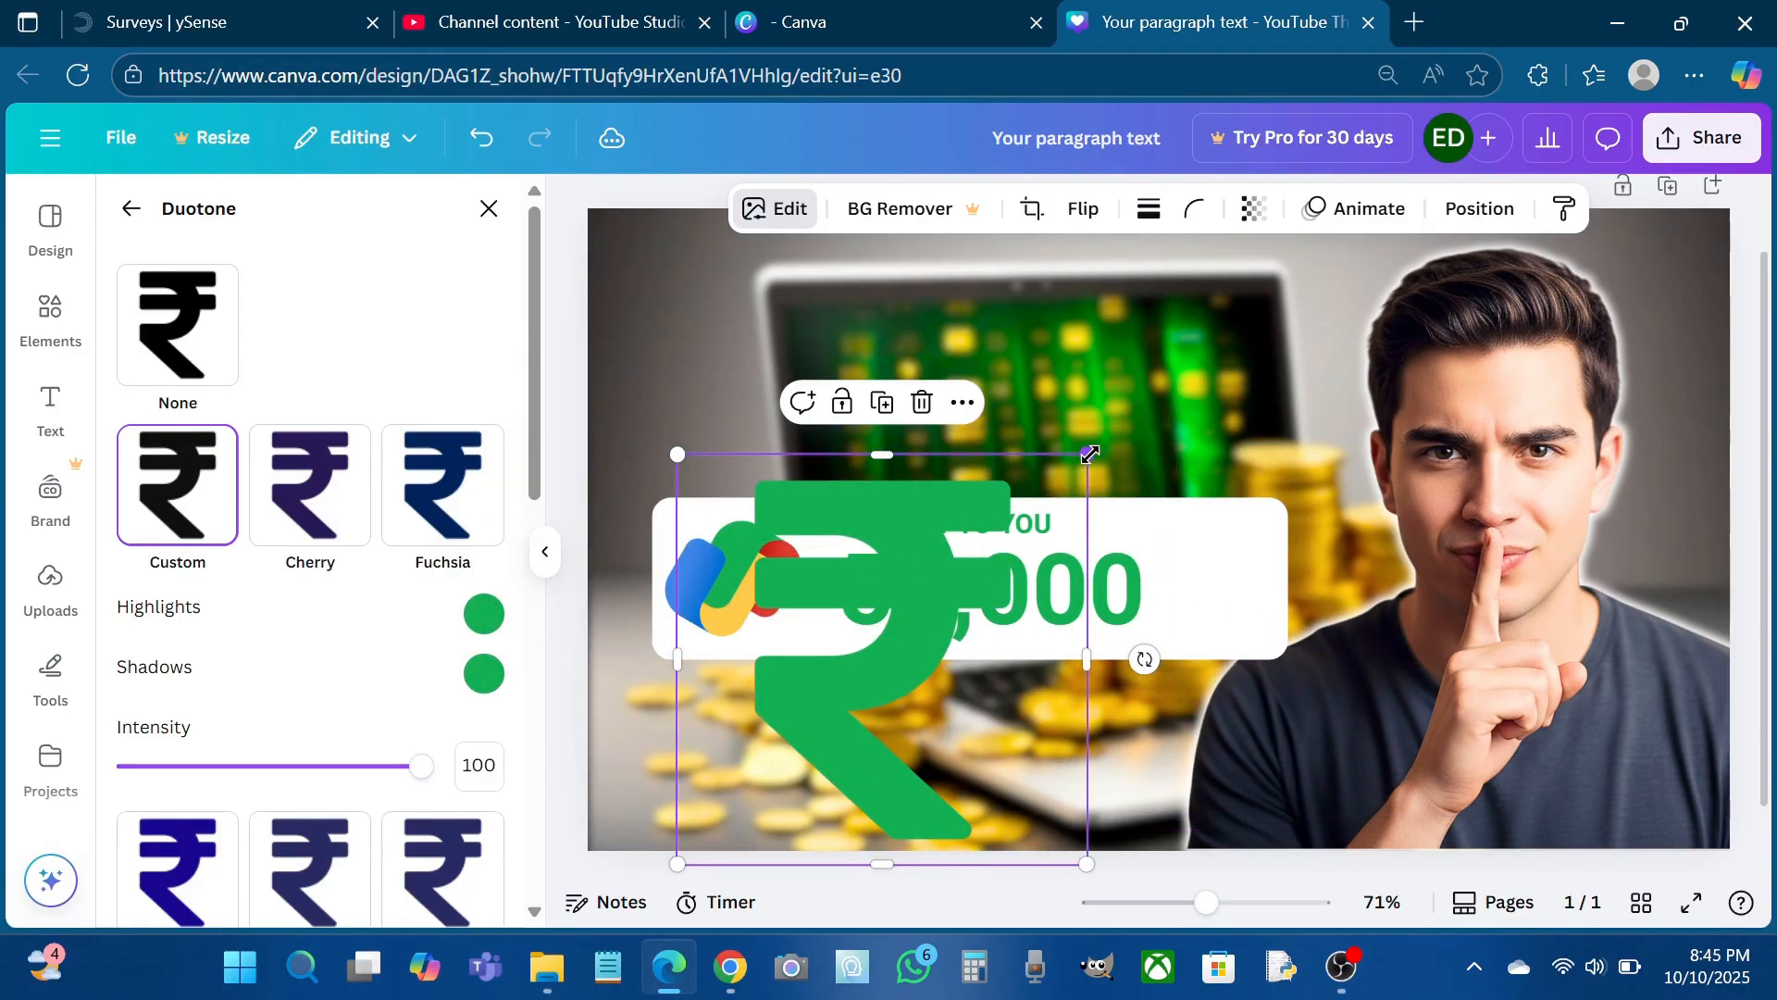
pyautogui.moveTo(1089, 454); pyautogui.dragTo(820, 610)
pyautogui.scroll(5, 939, 611)
pyautogui.click(1056, 607)
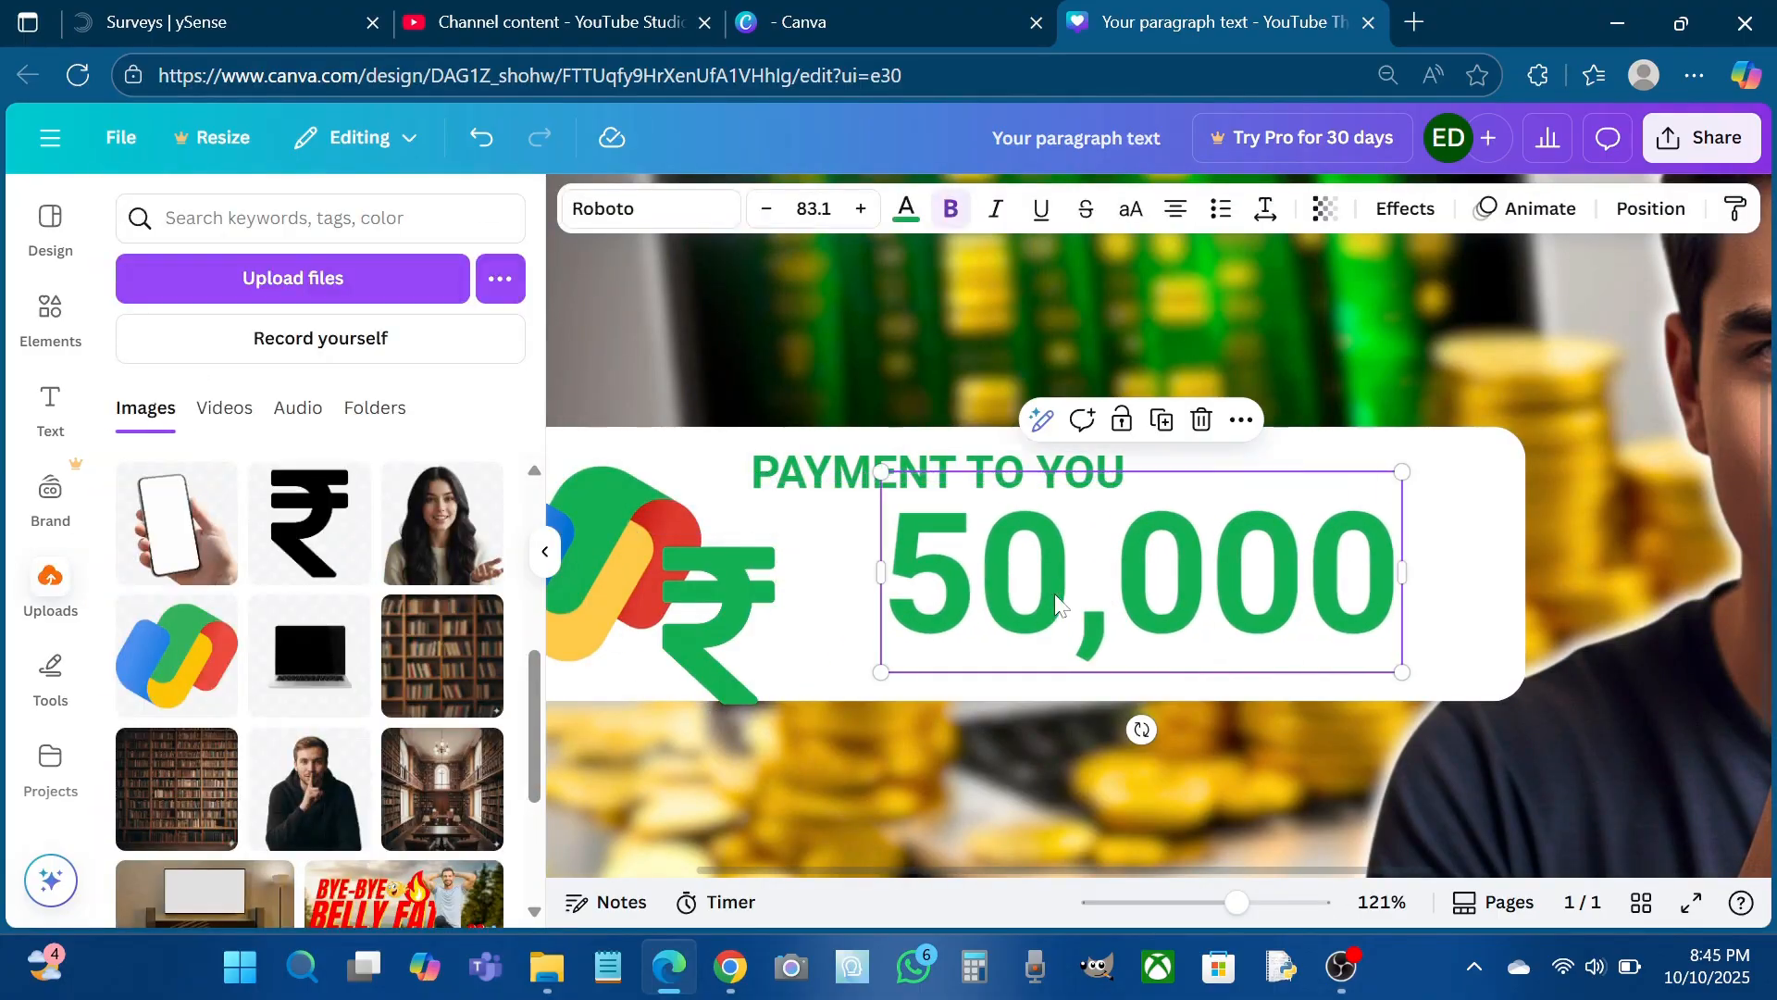
pyautogui.moveTo(758, 607); pyautogui.dragTo(812, 558)
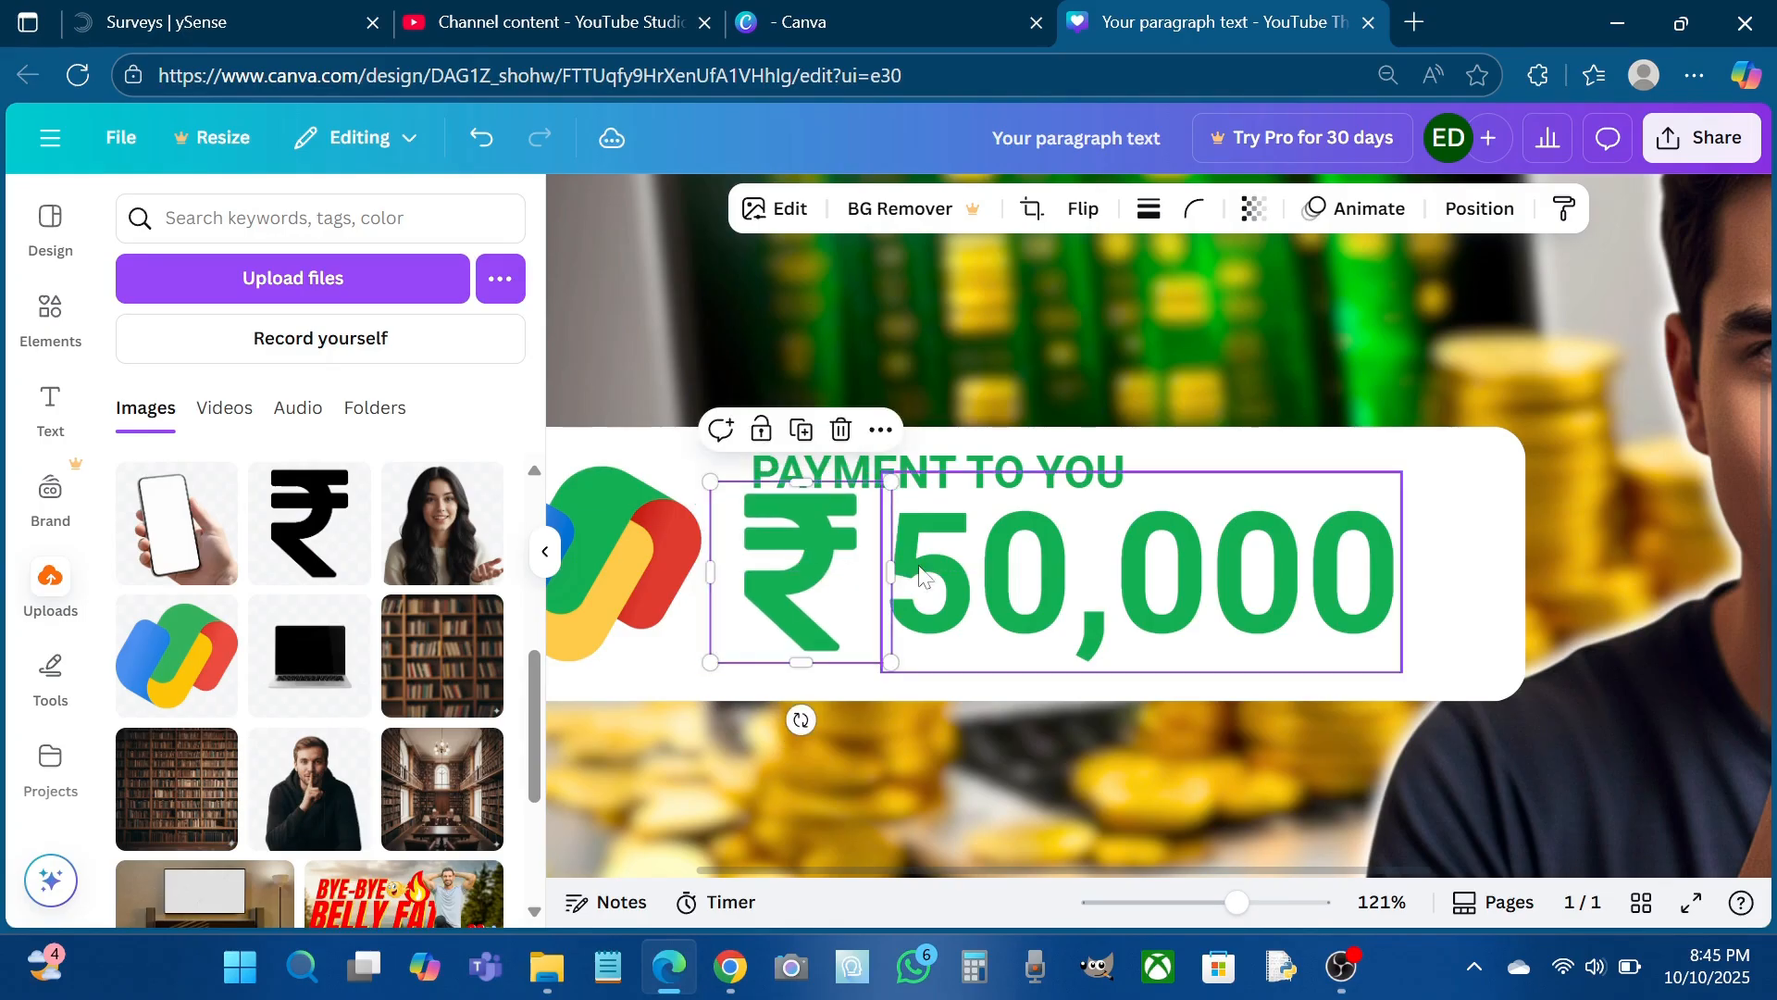
pyautogui.moveTo(887, 484); pyautogui.dragTo(862, 512)
pyautogui.moveTo(795, 602); pyautogui.dragTo(794, 589)
# Move "50,000" closer to the rupee symbol, enlarge it to size 86.7 and shift it slightly up
pyautogui.click(961, 581)
pyautogui.moveTo(961, 582); pyautogui.dragTo(930, 581)
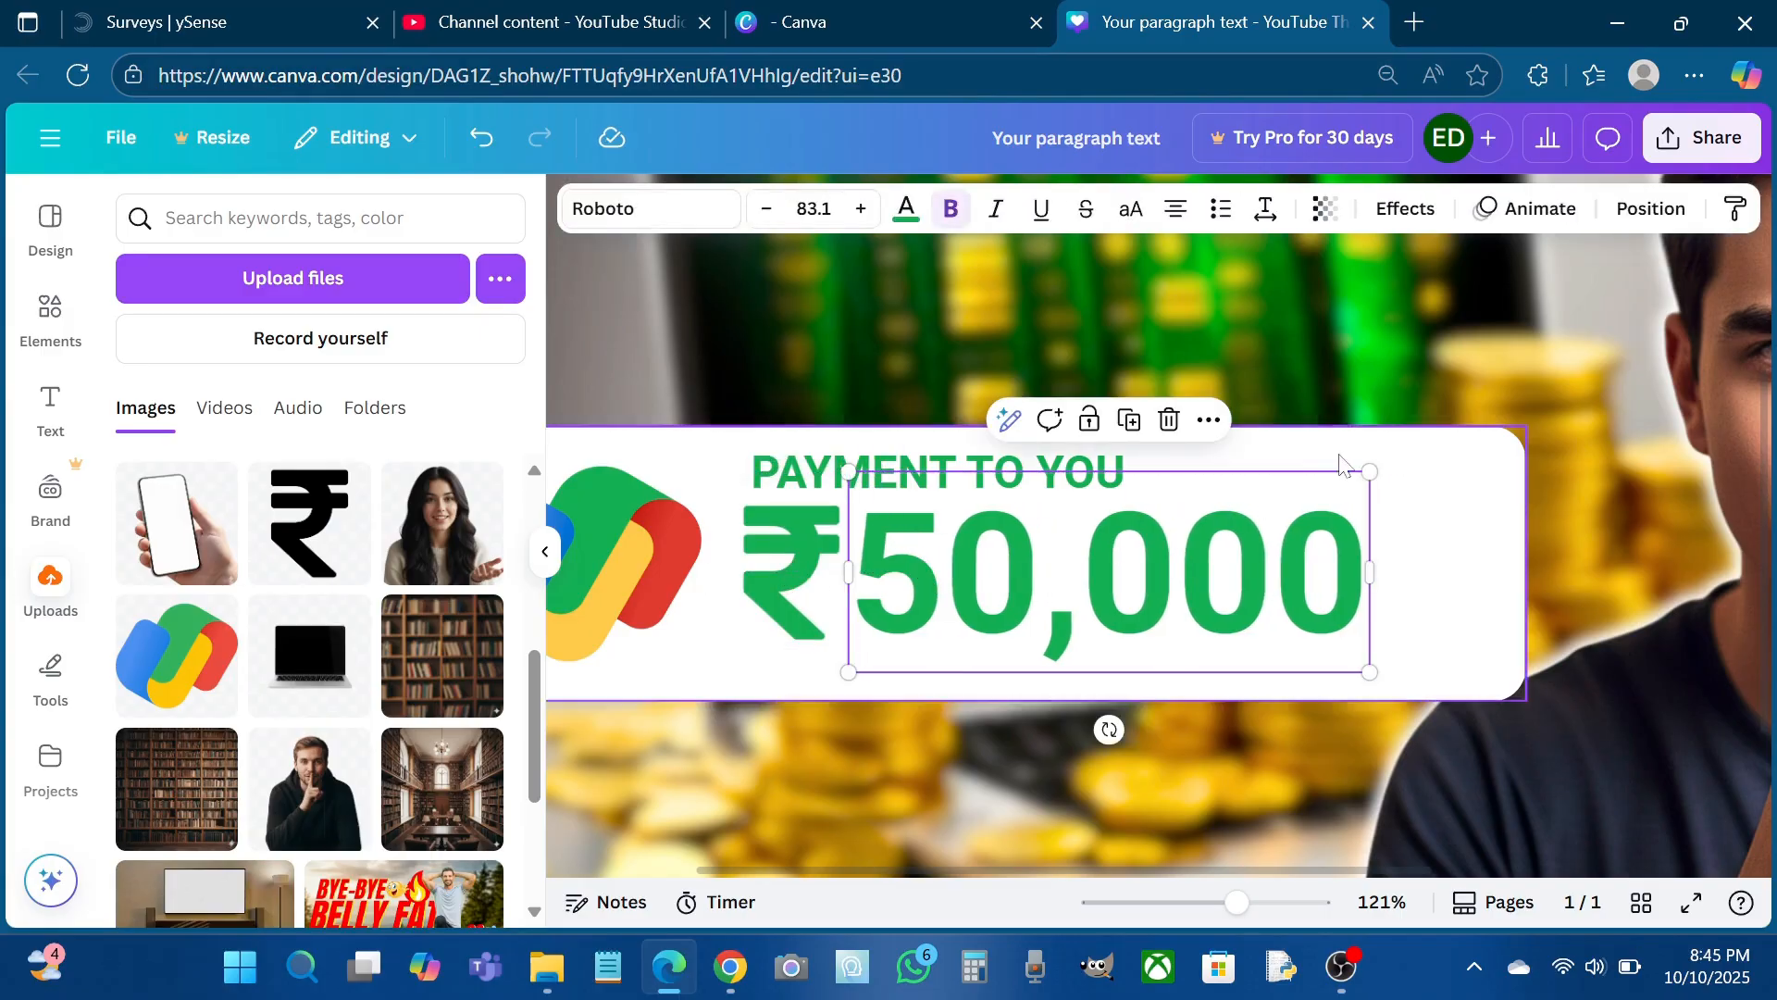
pyautogui.moveTo(1368, 473); pyautogui.dragTo(1391, 461)
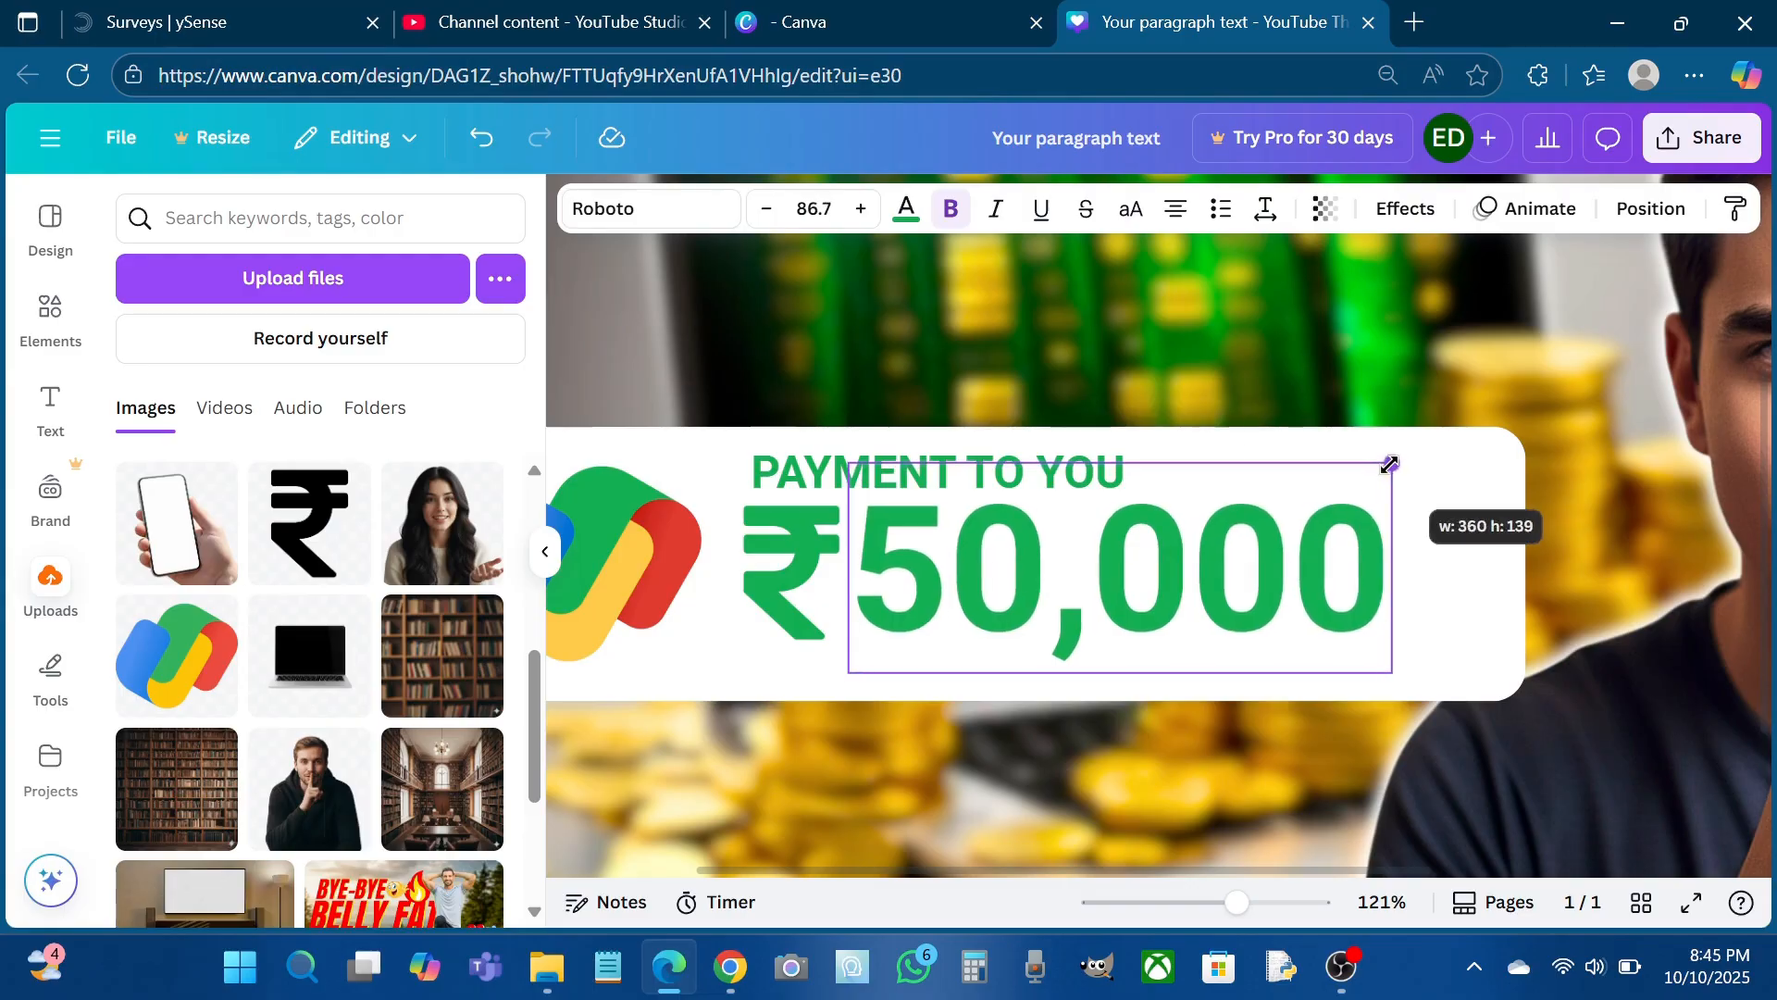
pyautogui.moveTo(1058, 600); pyautogui.dragTo(1057, 590)
# Align the start of "PAYMENT TO YOU" with the left edge of the rupee symbol beneath it
pyautogui.click(814, 468)
pyautogui.moveTo(812, 461); pyautogui.dragTo(796, 456)
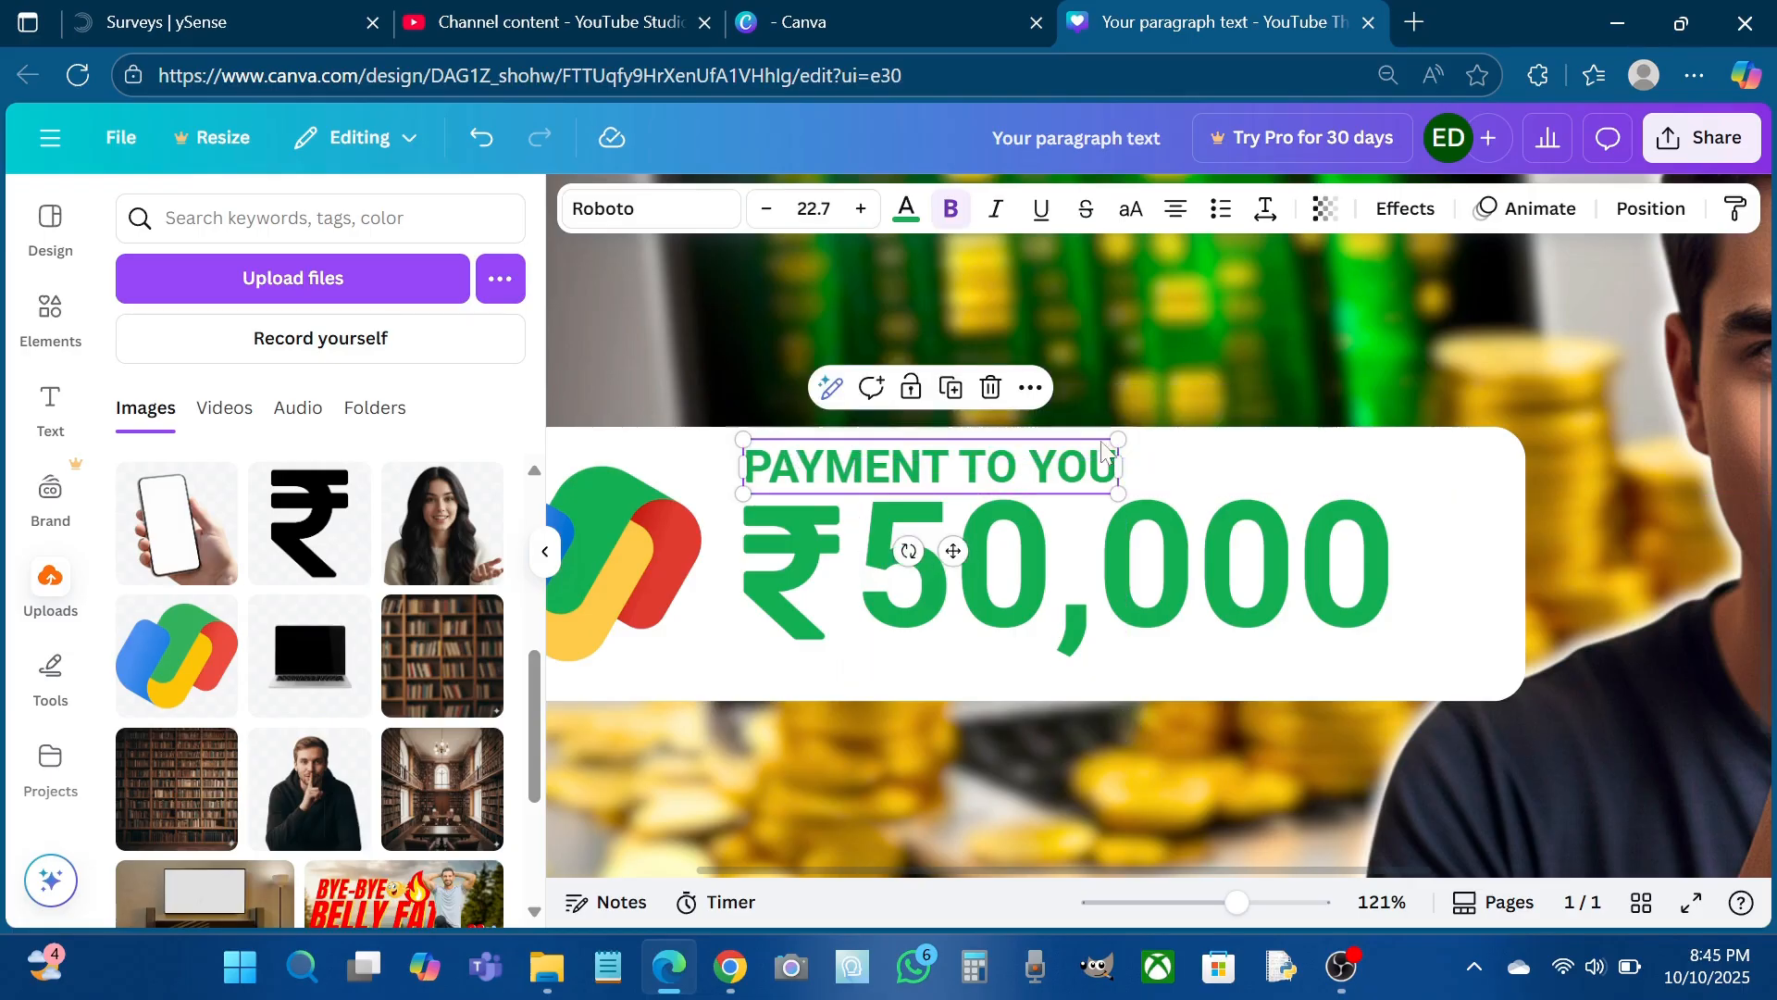
pyautogui.scroll(-5, 1034, 497)
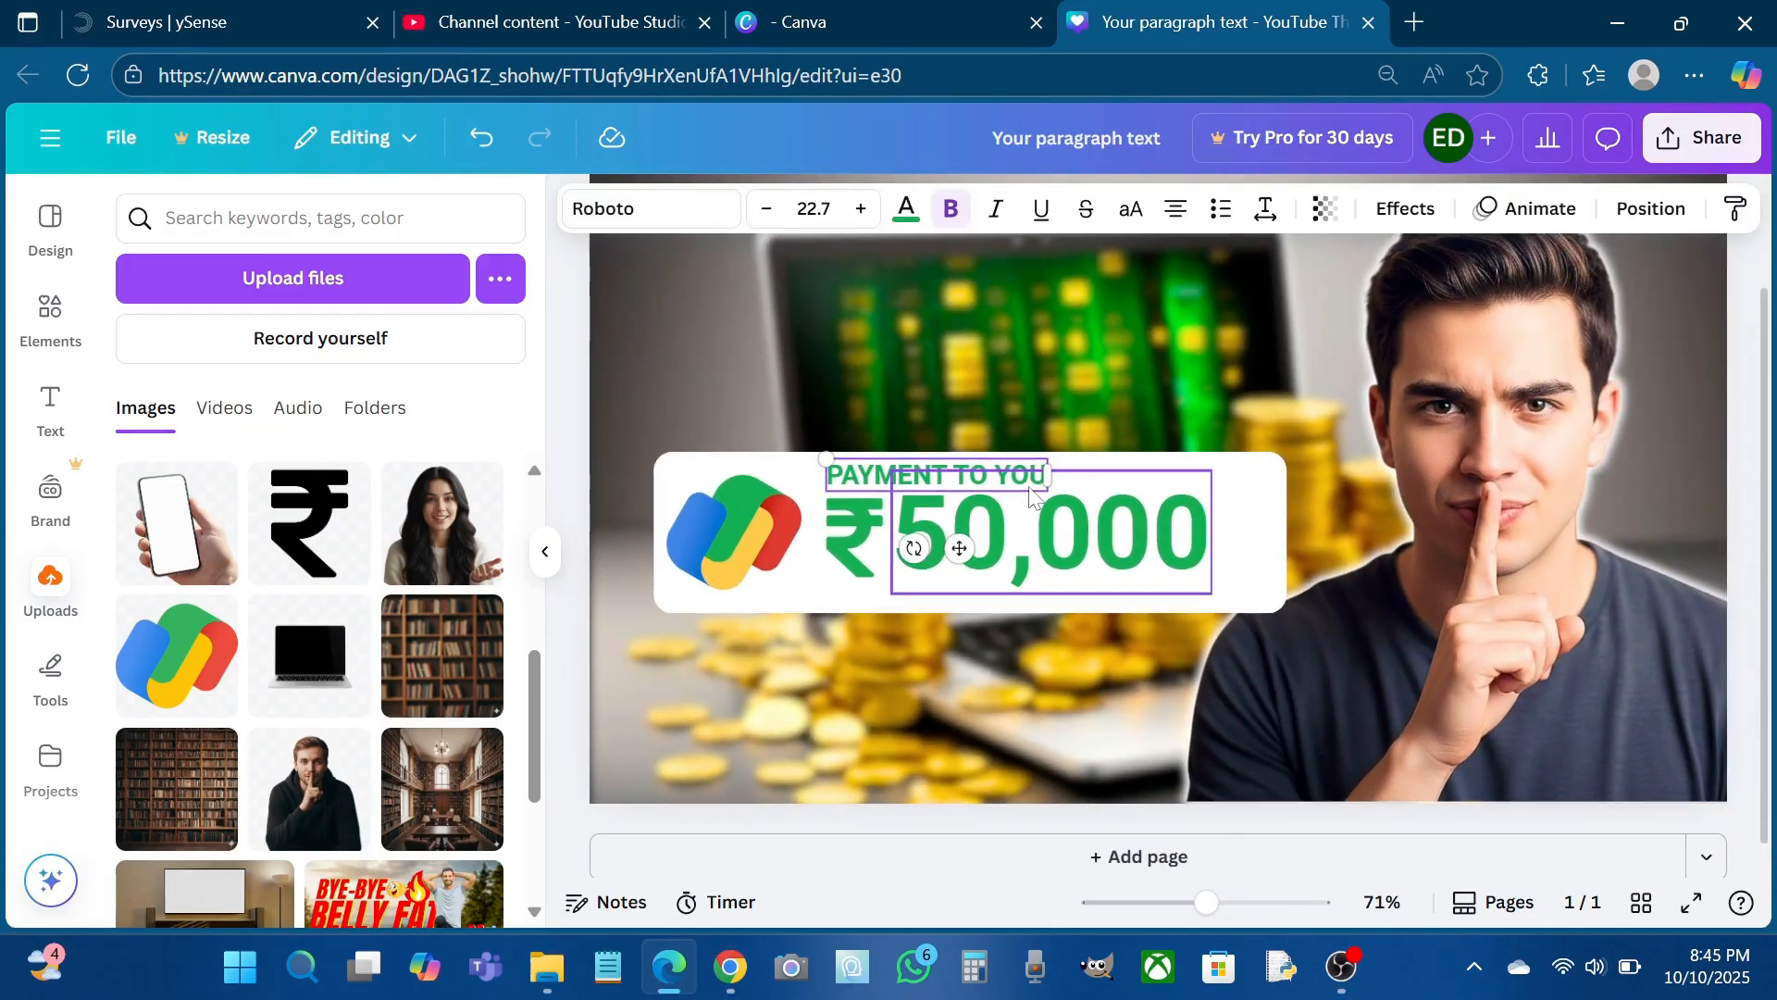
# Shrink the payment app logo and center it vertically at the left end of the white banner
pyautogui.click(680, 537)
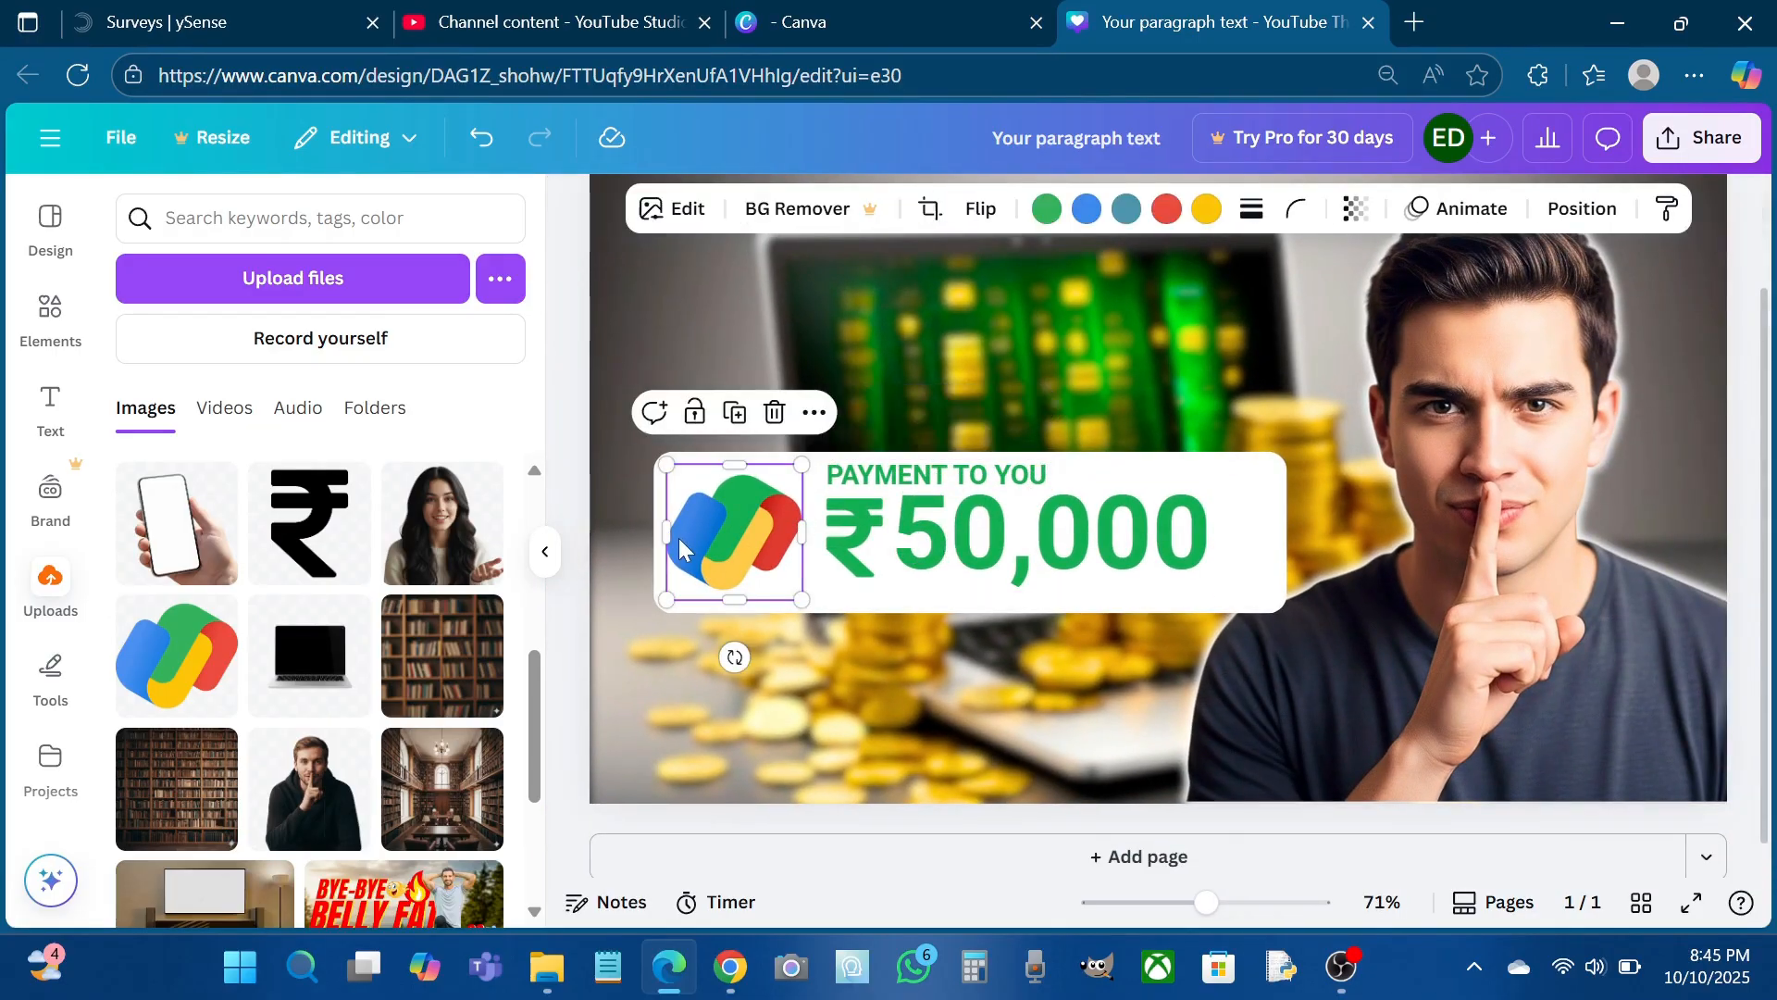
pyautogui.moveTo(669, 597); pyautogui.dragTo(685, 583)
pyautogui.moveTo(748, 529); pyautogui.dragTo(748, 531)
pyautogui.scroll(-3, 747, 529)
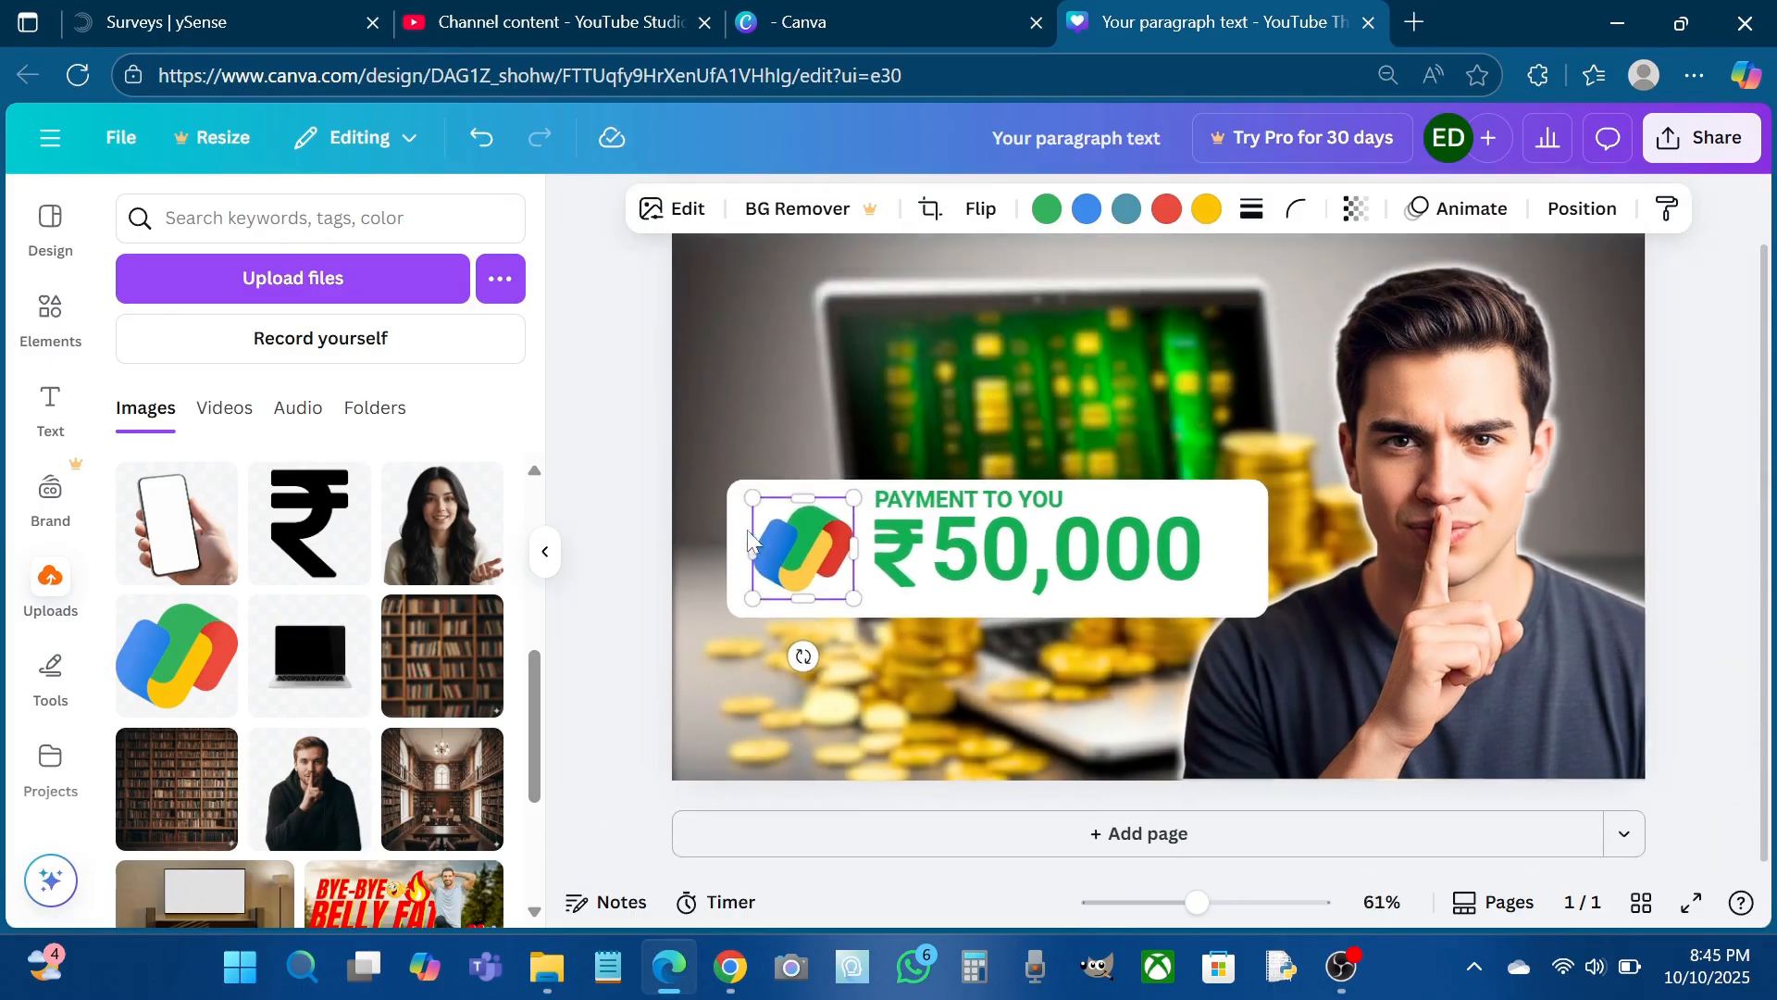
pyautogui.click(707, 470)
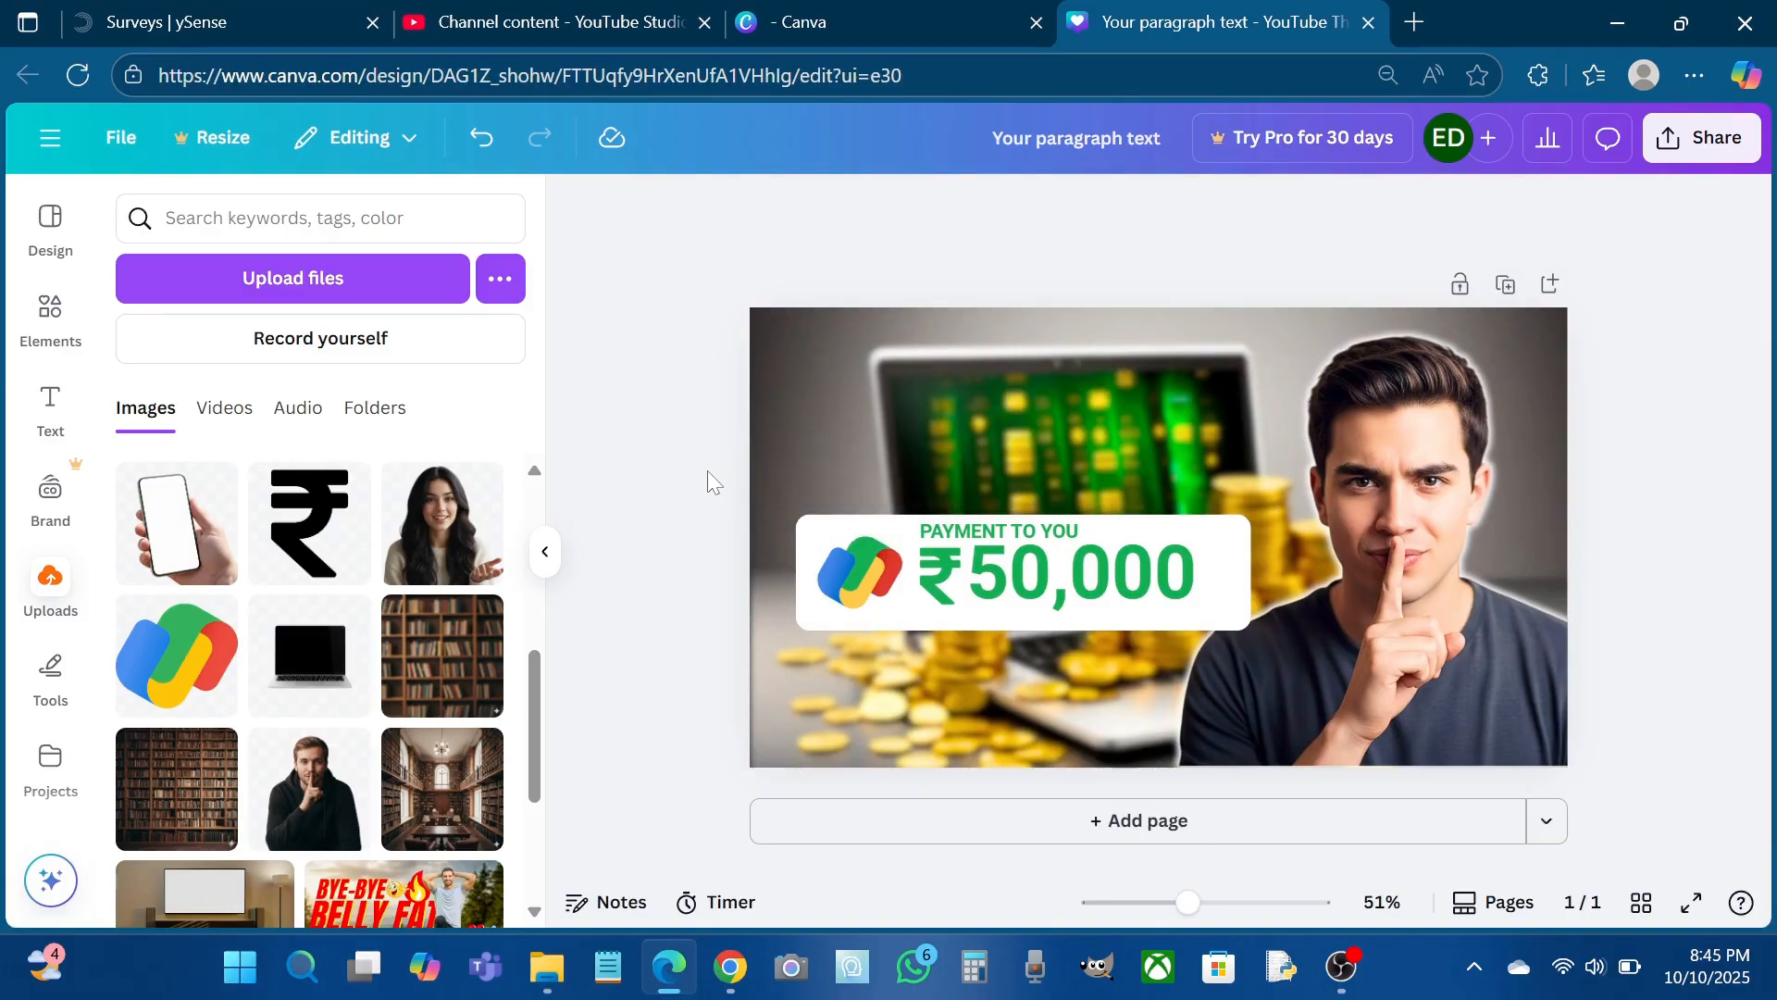
# Nudge the rupee symbol slightly down in the white banner
pyautogui.click(943, 581)
pyautogui.press('Down')
pyautogui.press('Down')
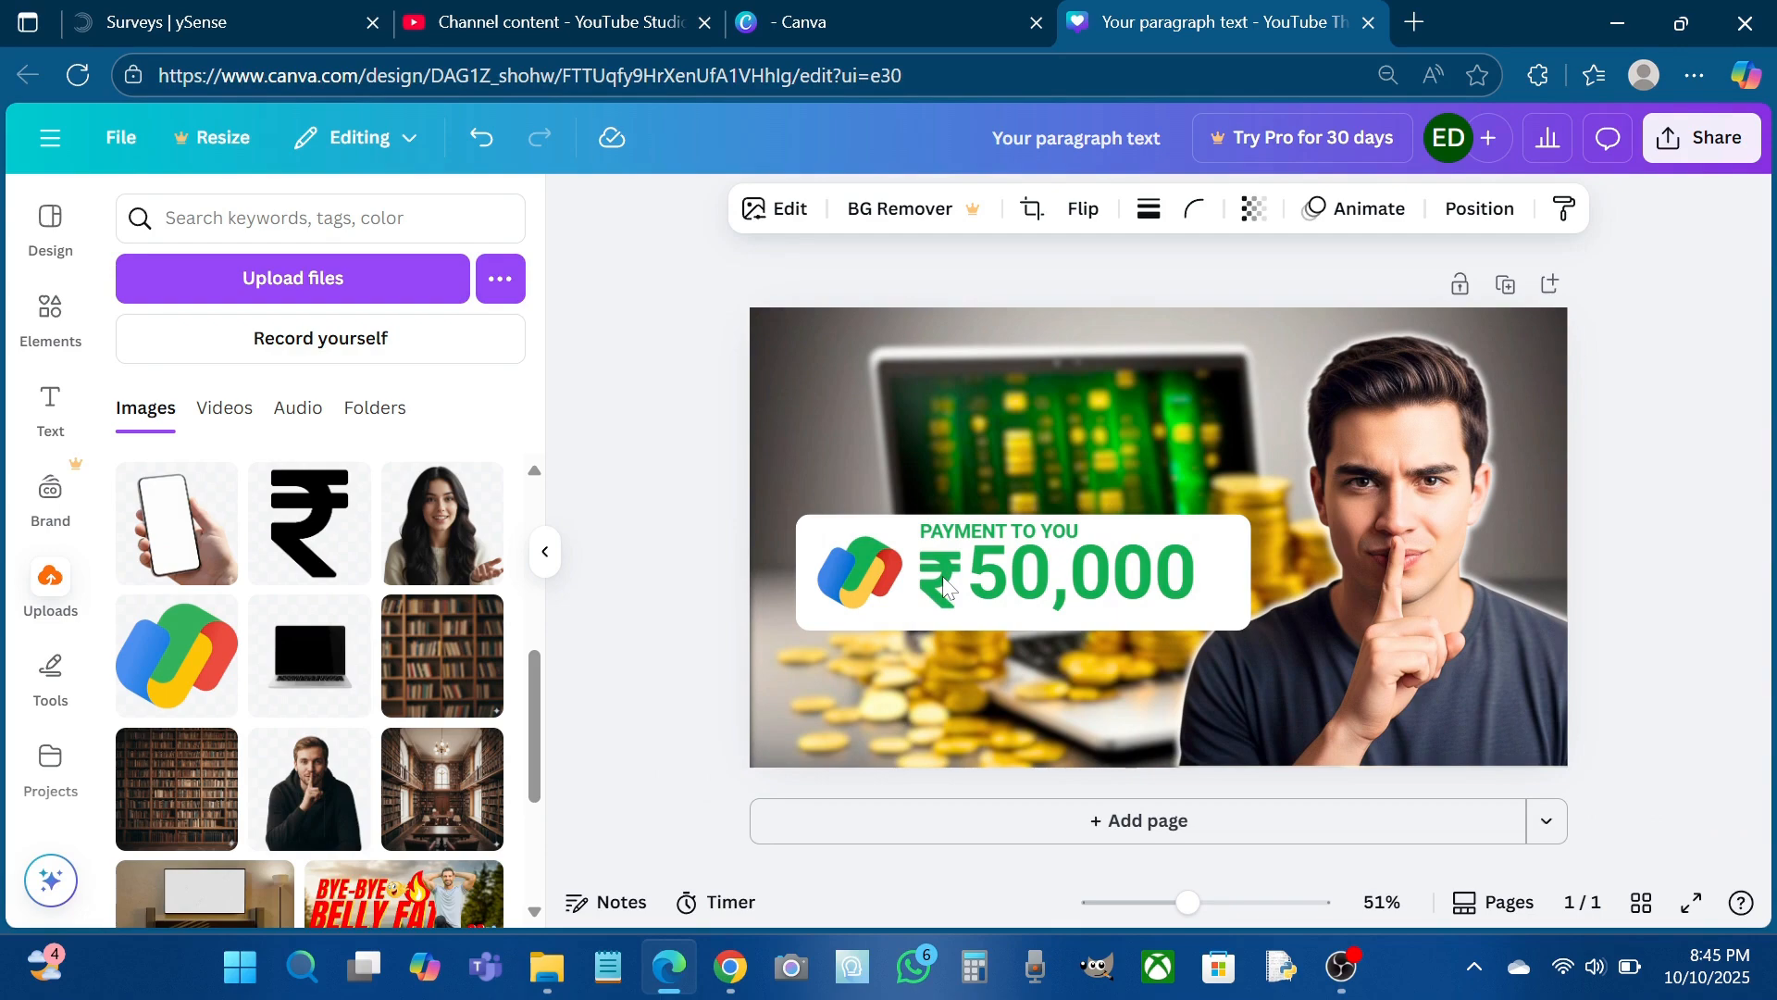
# Try the amount without its comma, as "50000", in the white banner
pyautogui.click(1048, 597)
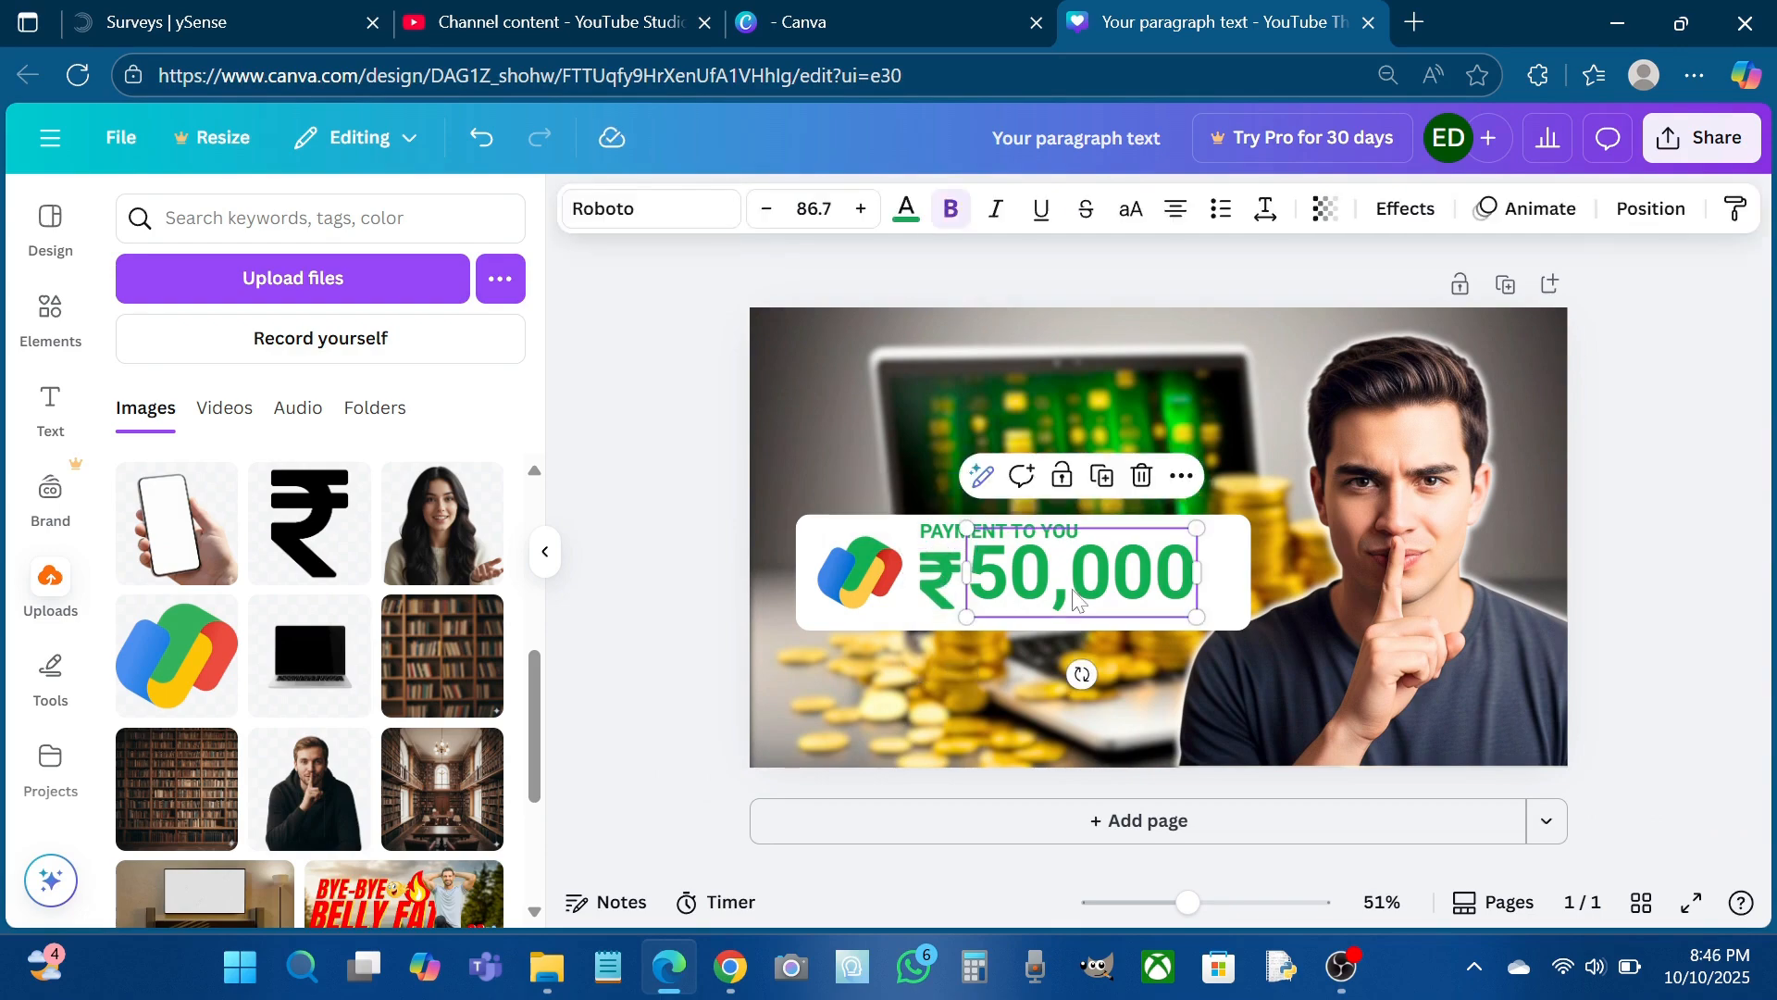
pyautogui.click(1076, 600)
pyautogui.press('BackSpace')
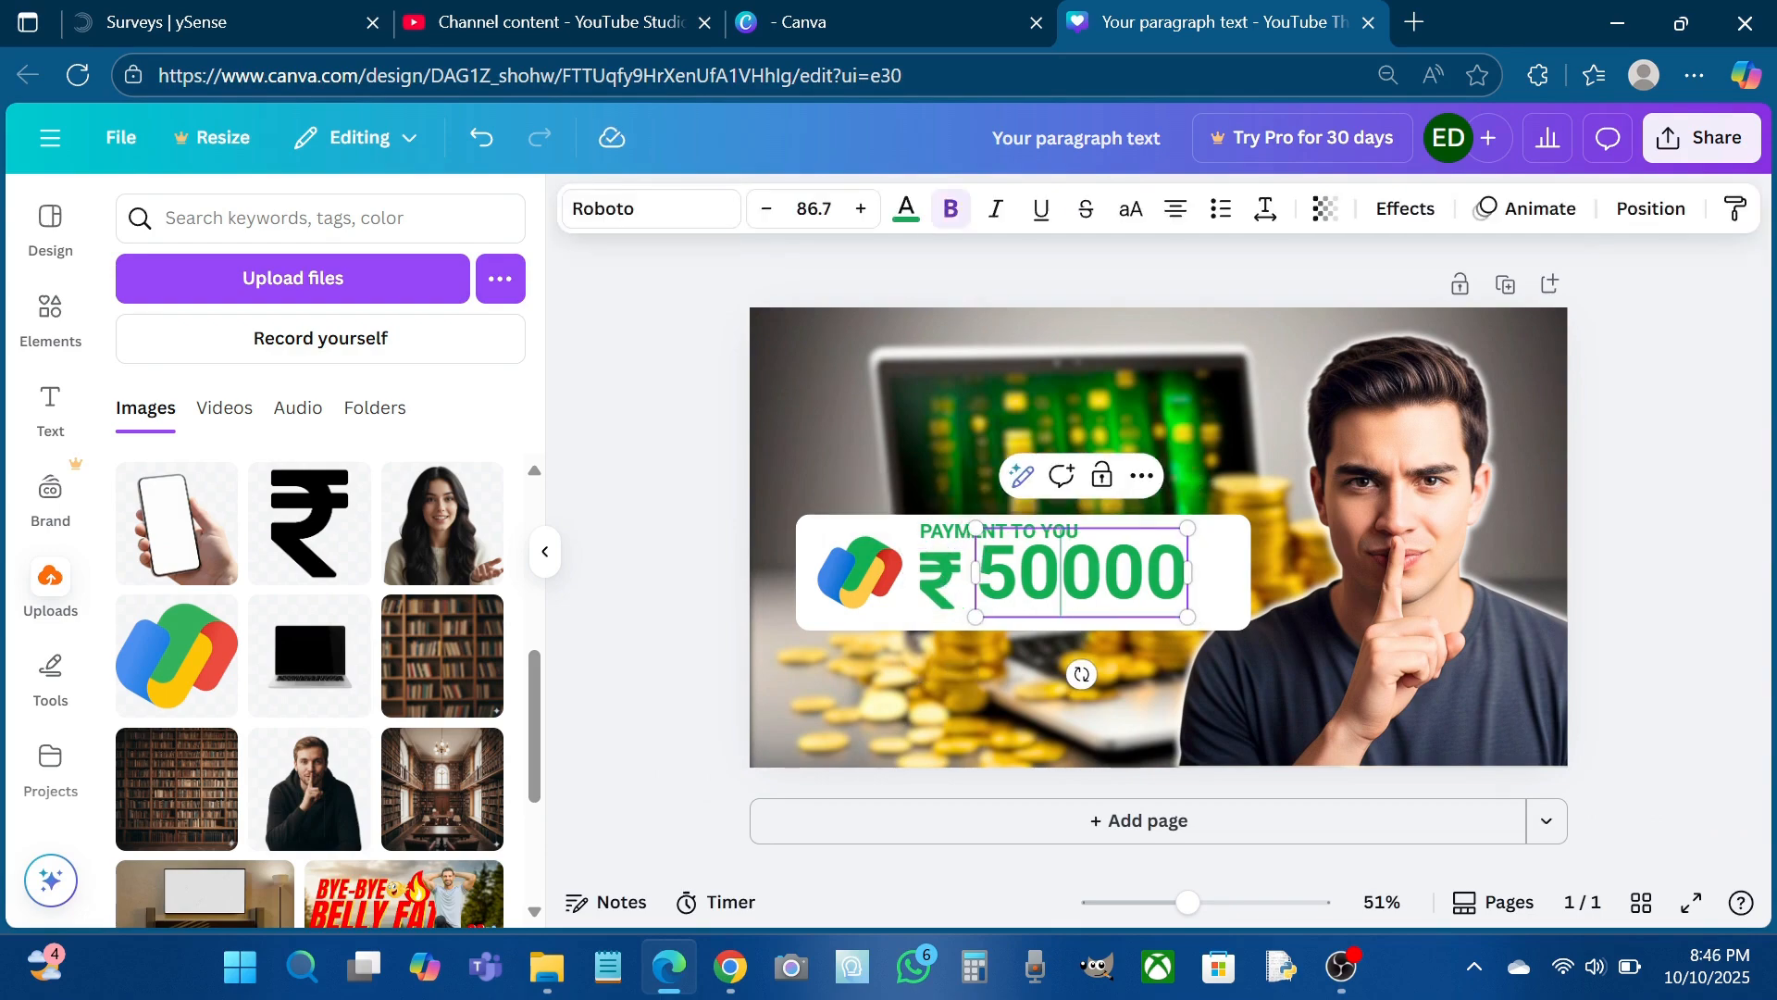
pyautogui.click(1029, 722)
pyautogui.click(1074, 572)
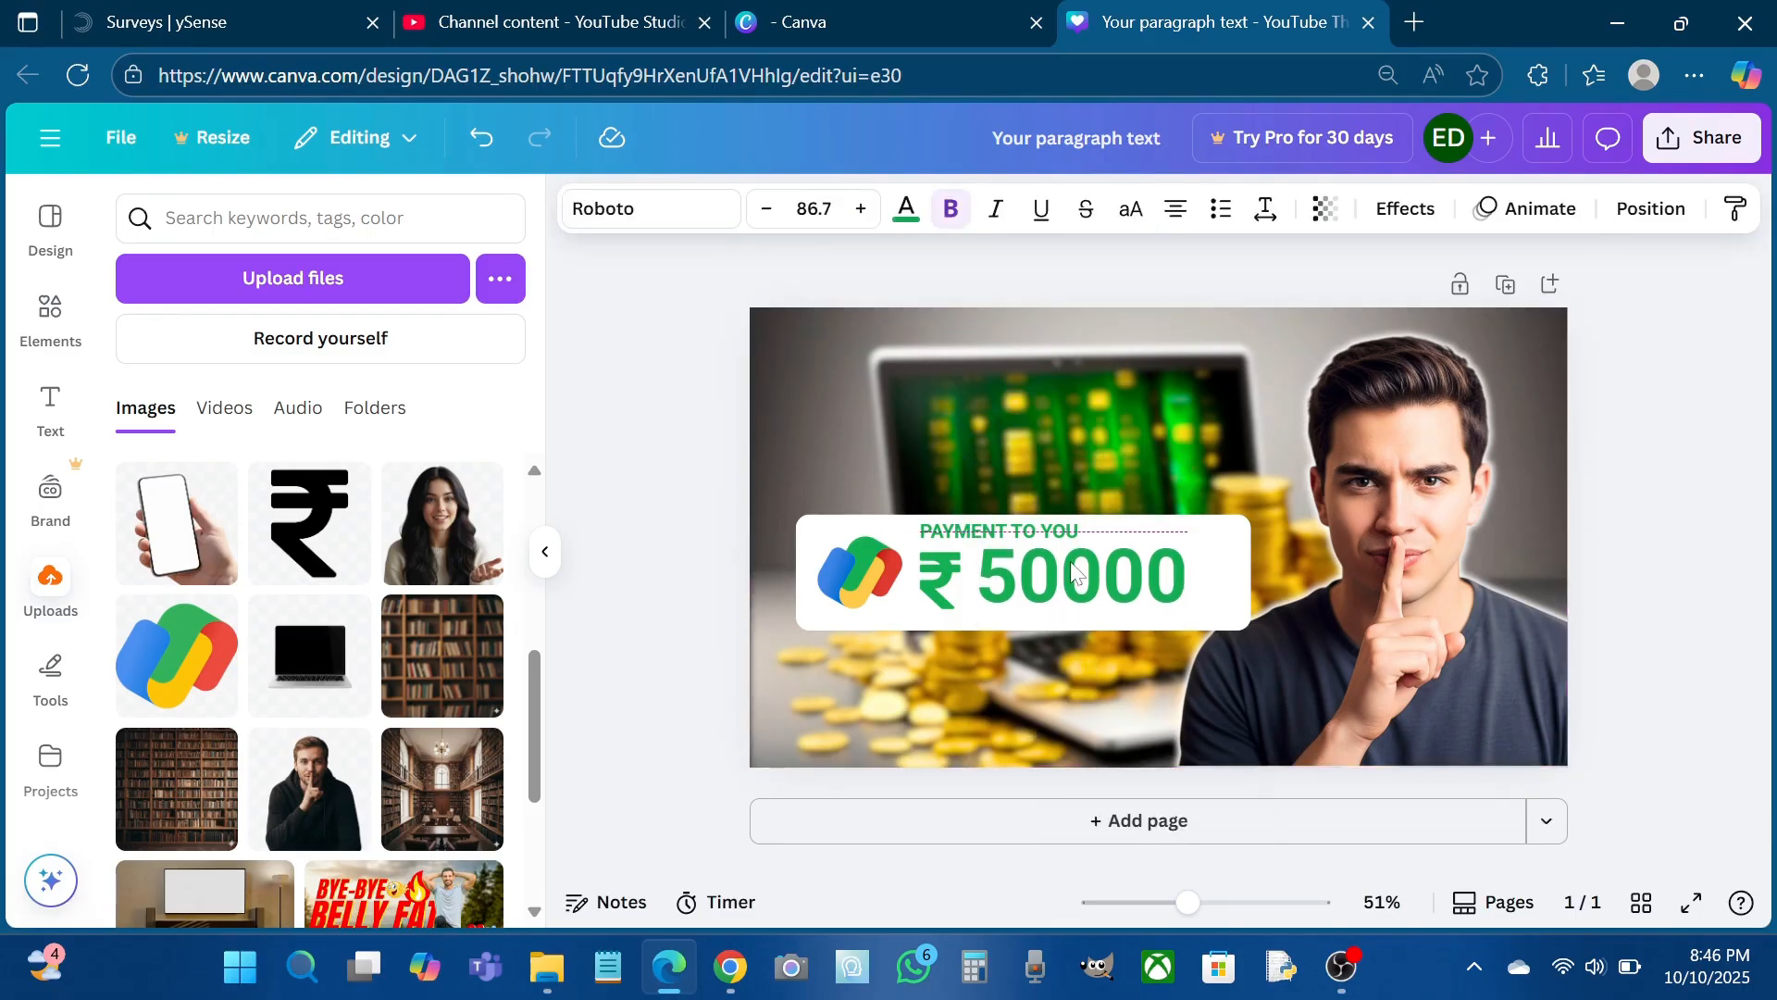
pyautogui.click(876, 458)
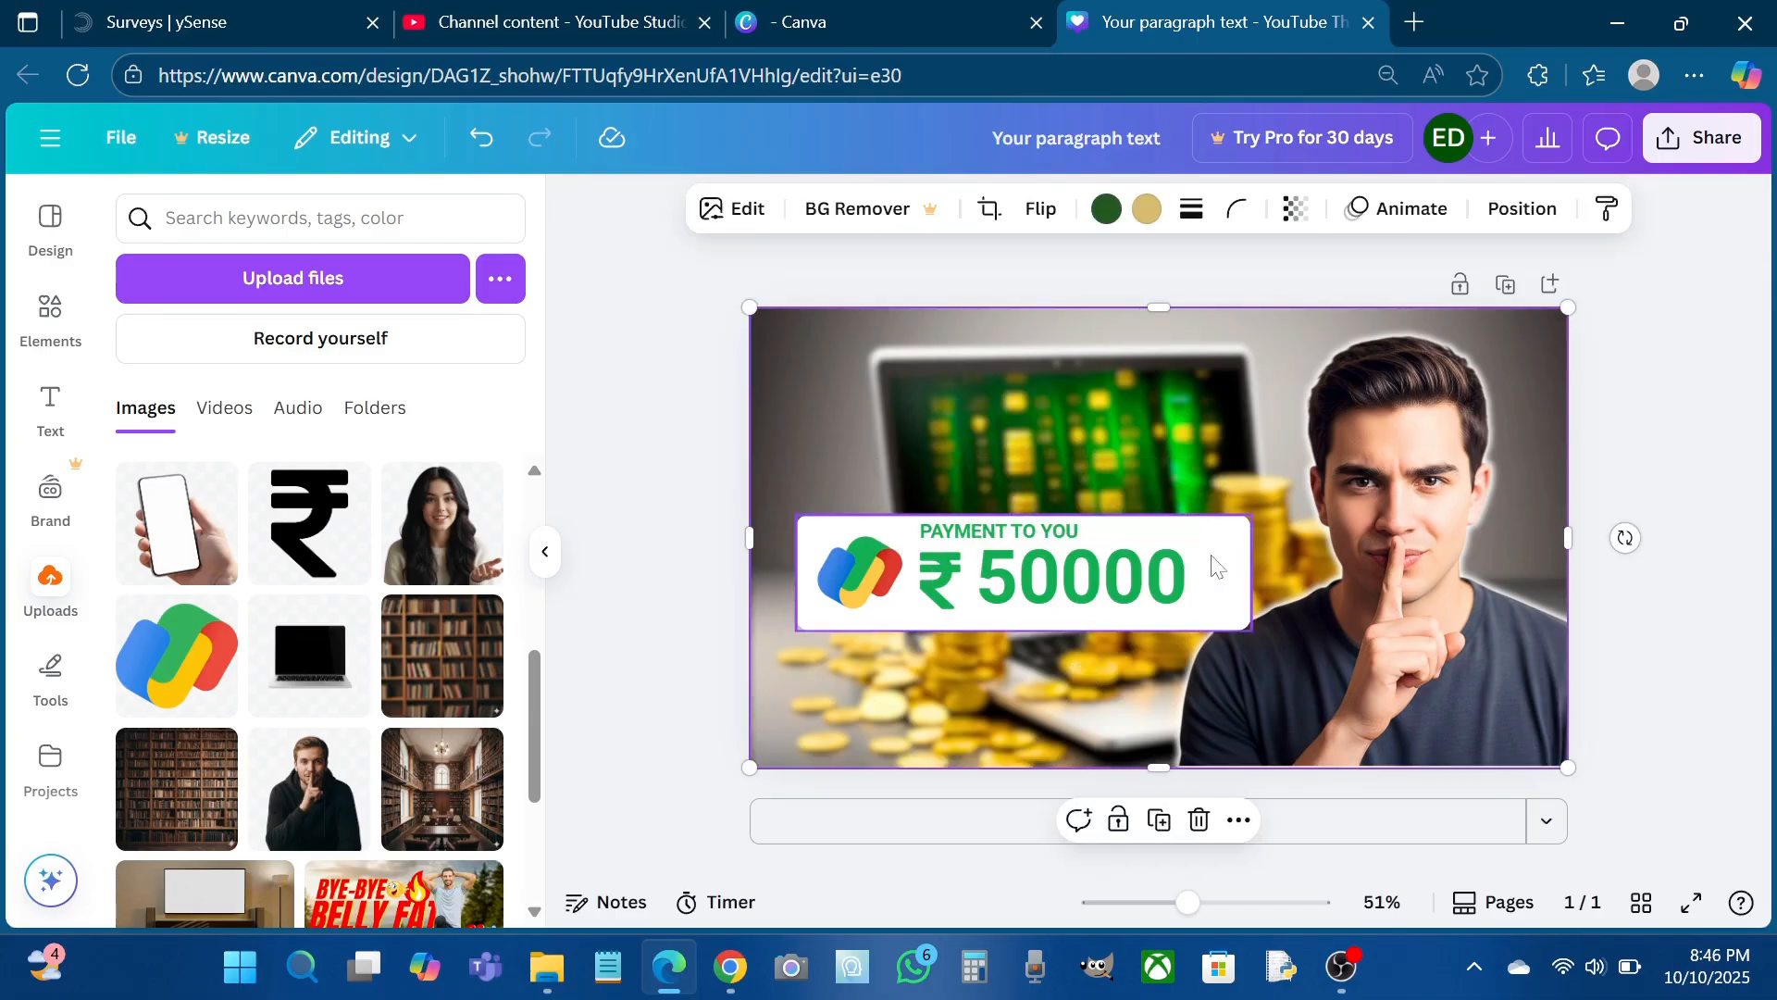
# Reinsert the comma so the amount reads "50,000"
pyautogui.click(1076, 601)
pyautogui.click(1076, 602)
pyautogui.write(',')
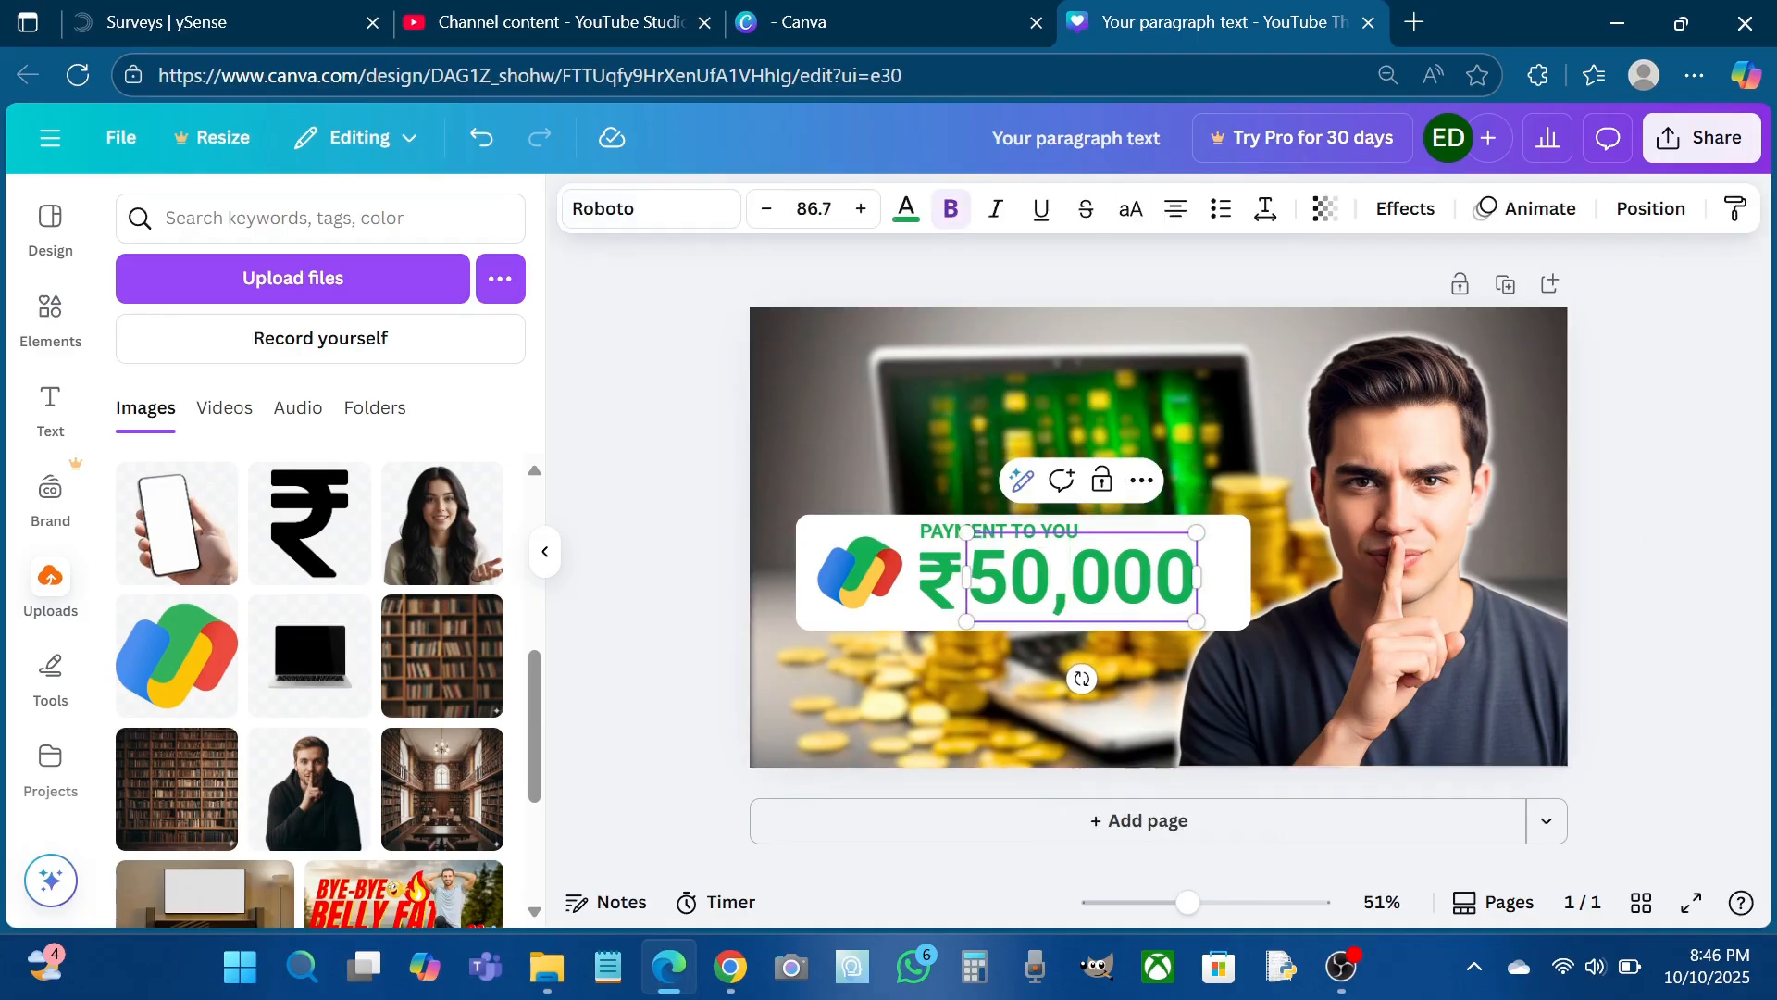
pyautogui.click(1009, 648)
# Lower "50,000" and the rupee symbol slightly so they leave more room beneath "PAYMENT TO YOU"
pyautogui.click(1022, 606)
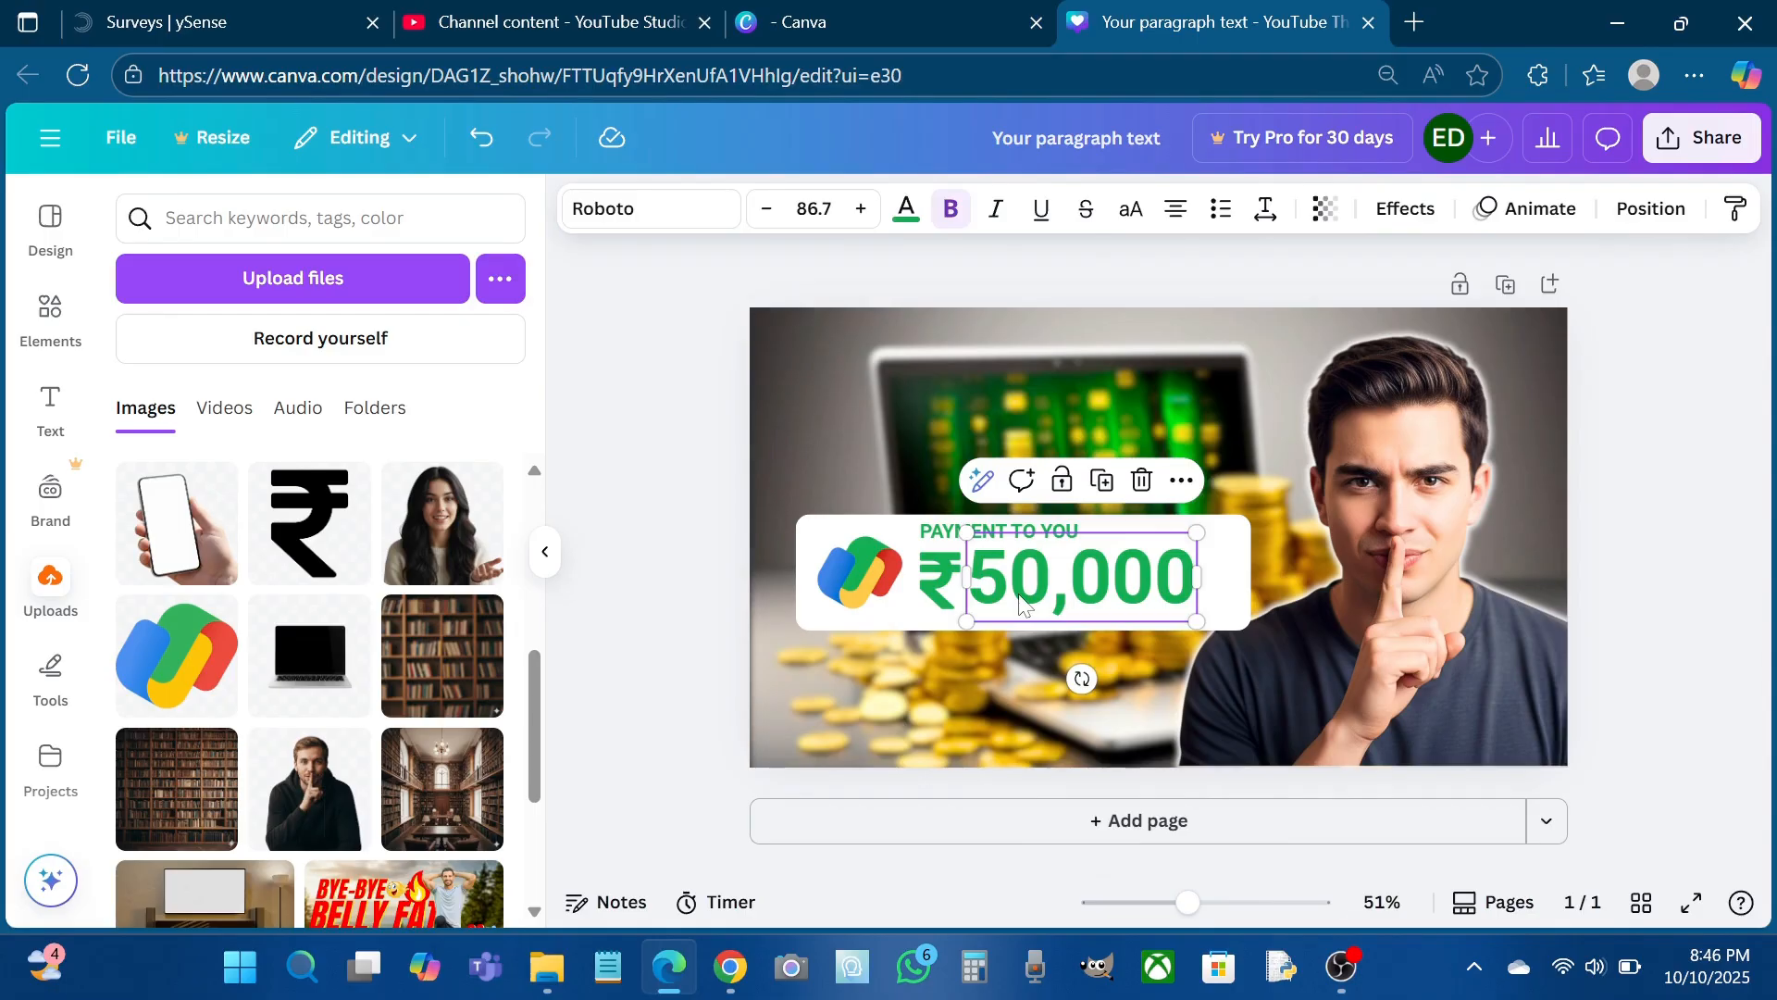
pyautogui.press('Down')
pyautogui.press('Down')
pyautogui.press('Down')
pyautogui.press('Down')
pyautogui.press('Down')
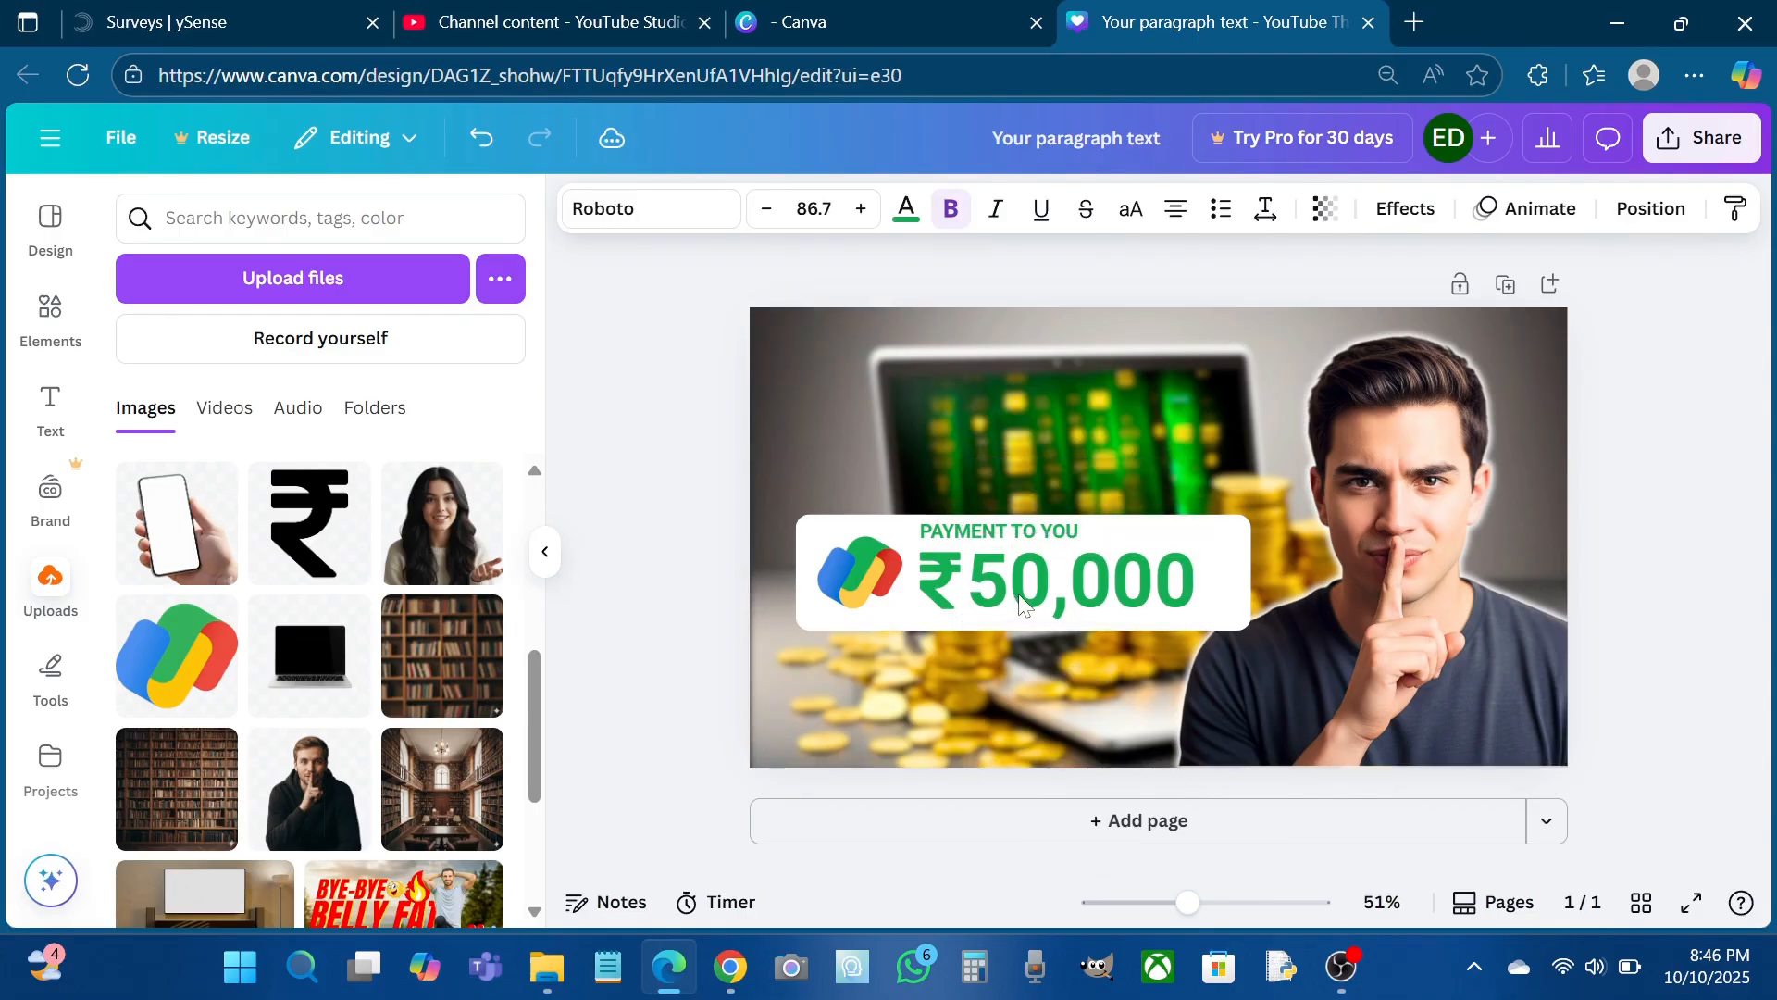
pyautogui.click(939, 607)
pyautogui.press('Down')
pyautogui.press('Down')
pyautogui.press('Down')
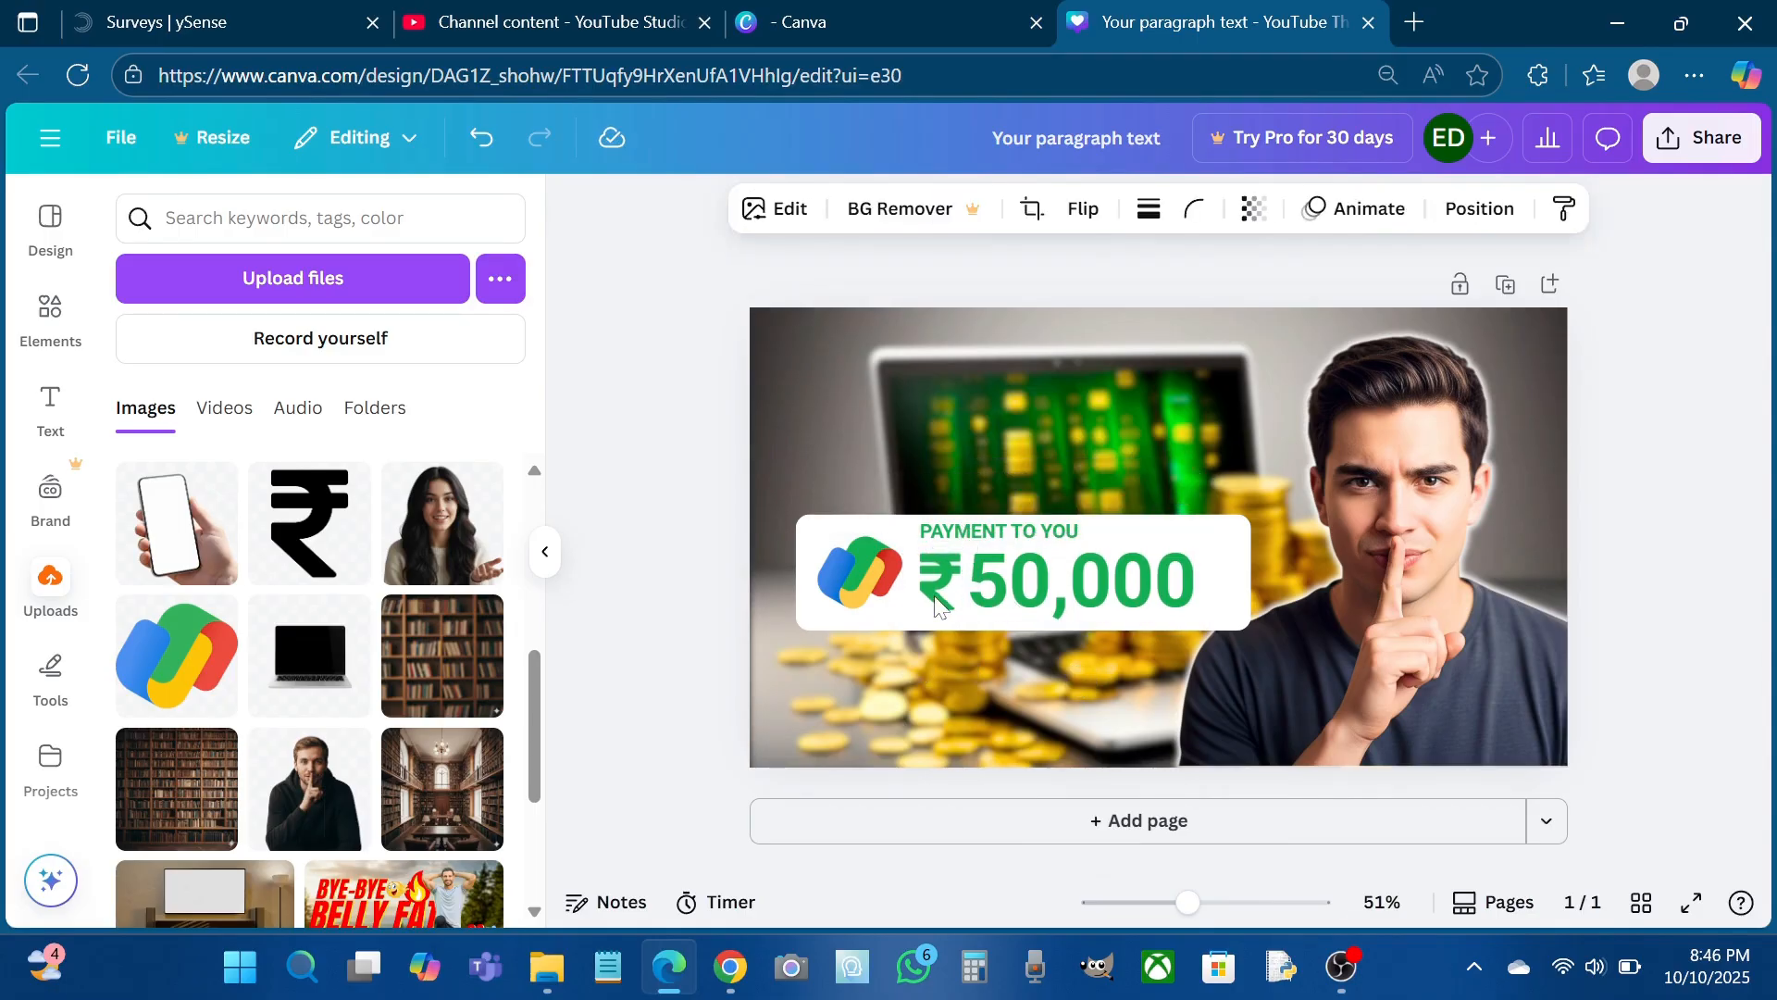
# Nudge the "PAYMENT TO YOU" text slightly down inside the white banner
pyautogui.click(869, 585)
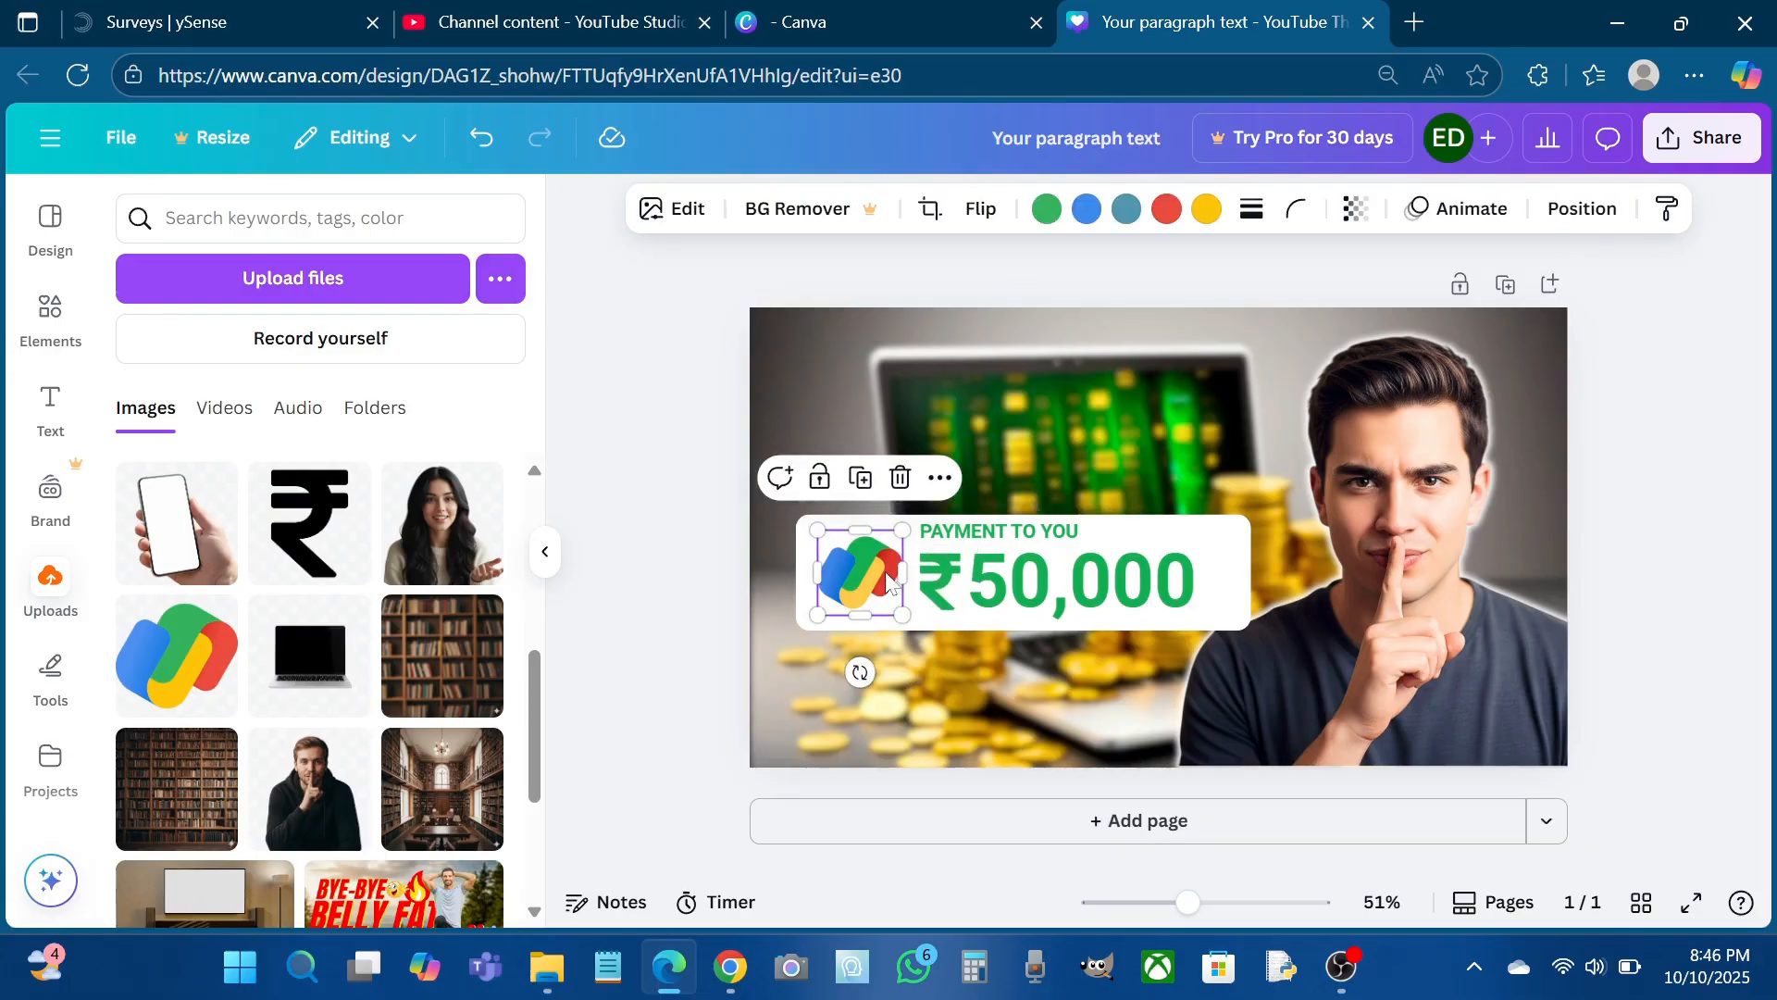
pyautogui.click(958, 542)
pyautogui.press('Down')
pyautogui.press('Down')
pyautogui.press('Down')
pyautogui.press('Down')
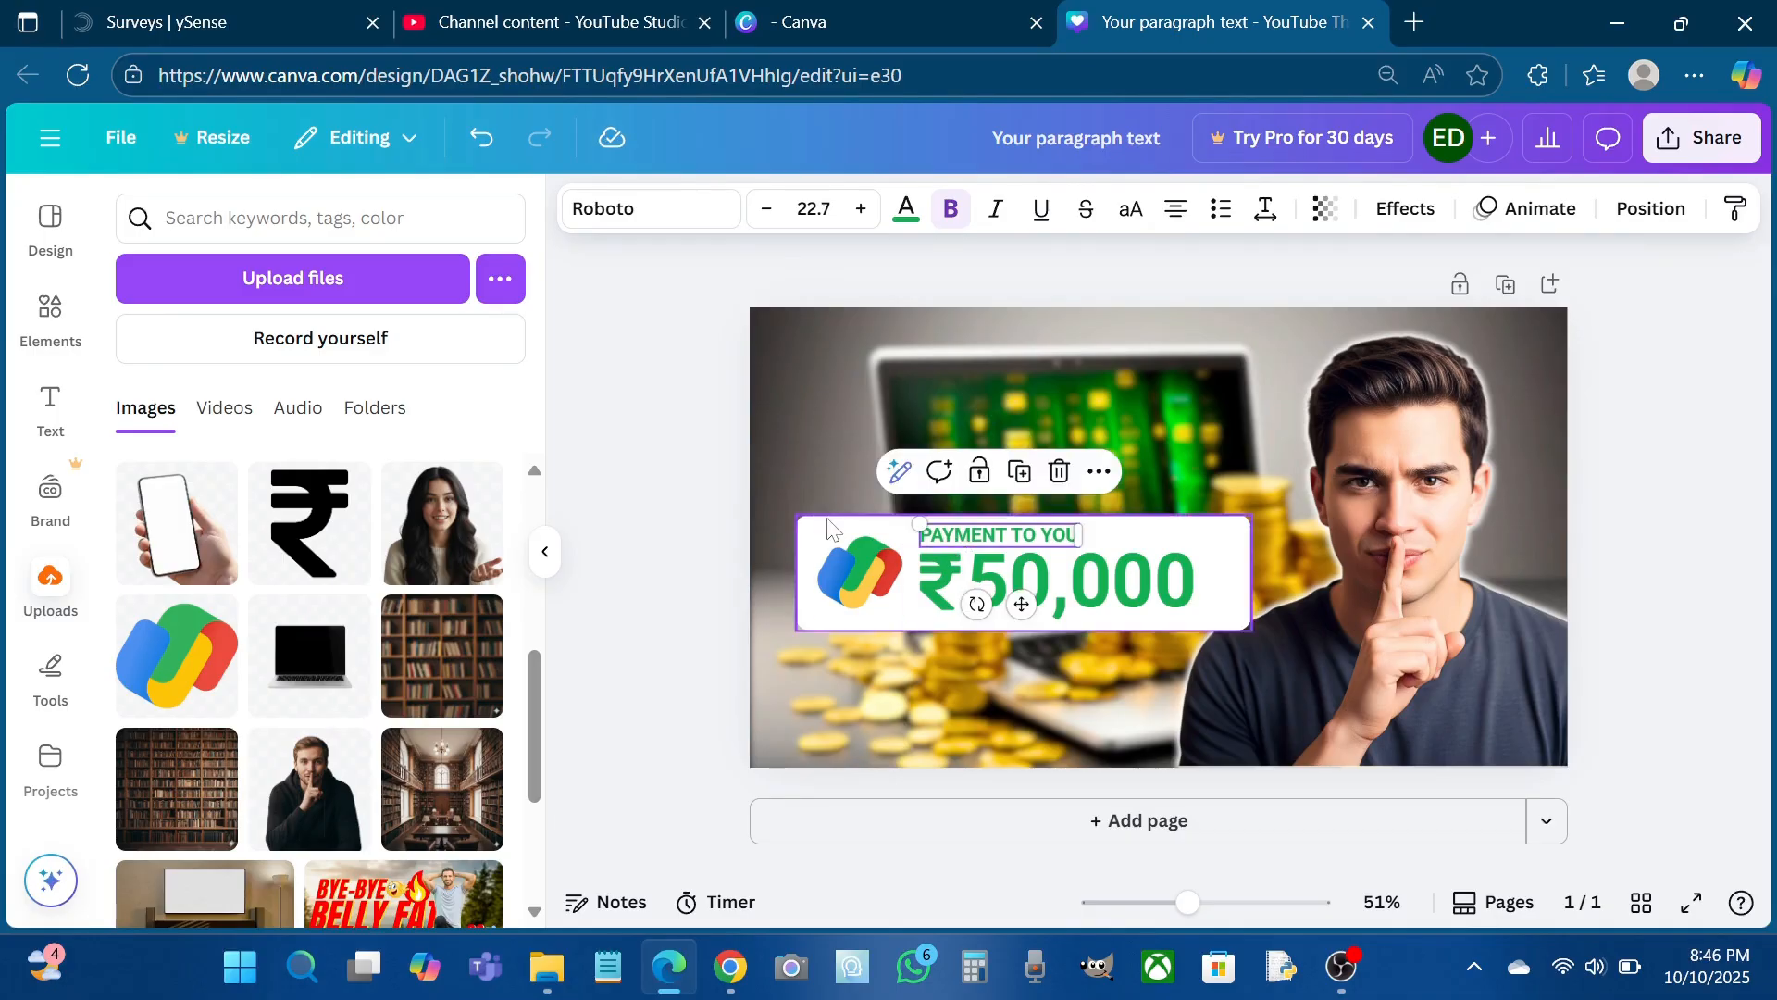
pyautogui.click(797, 462)
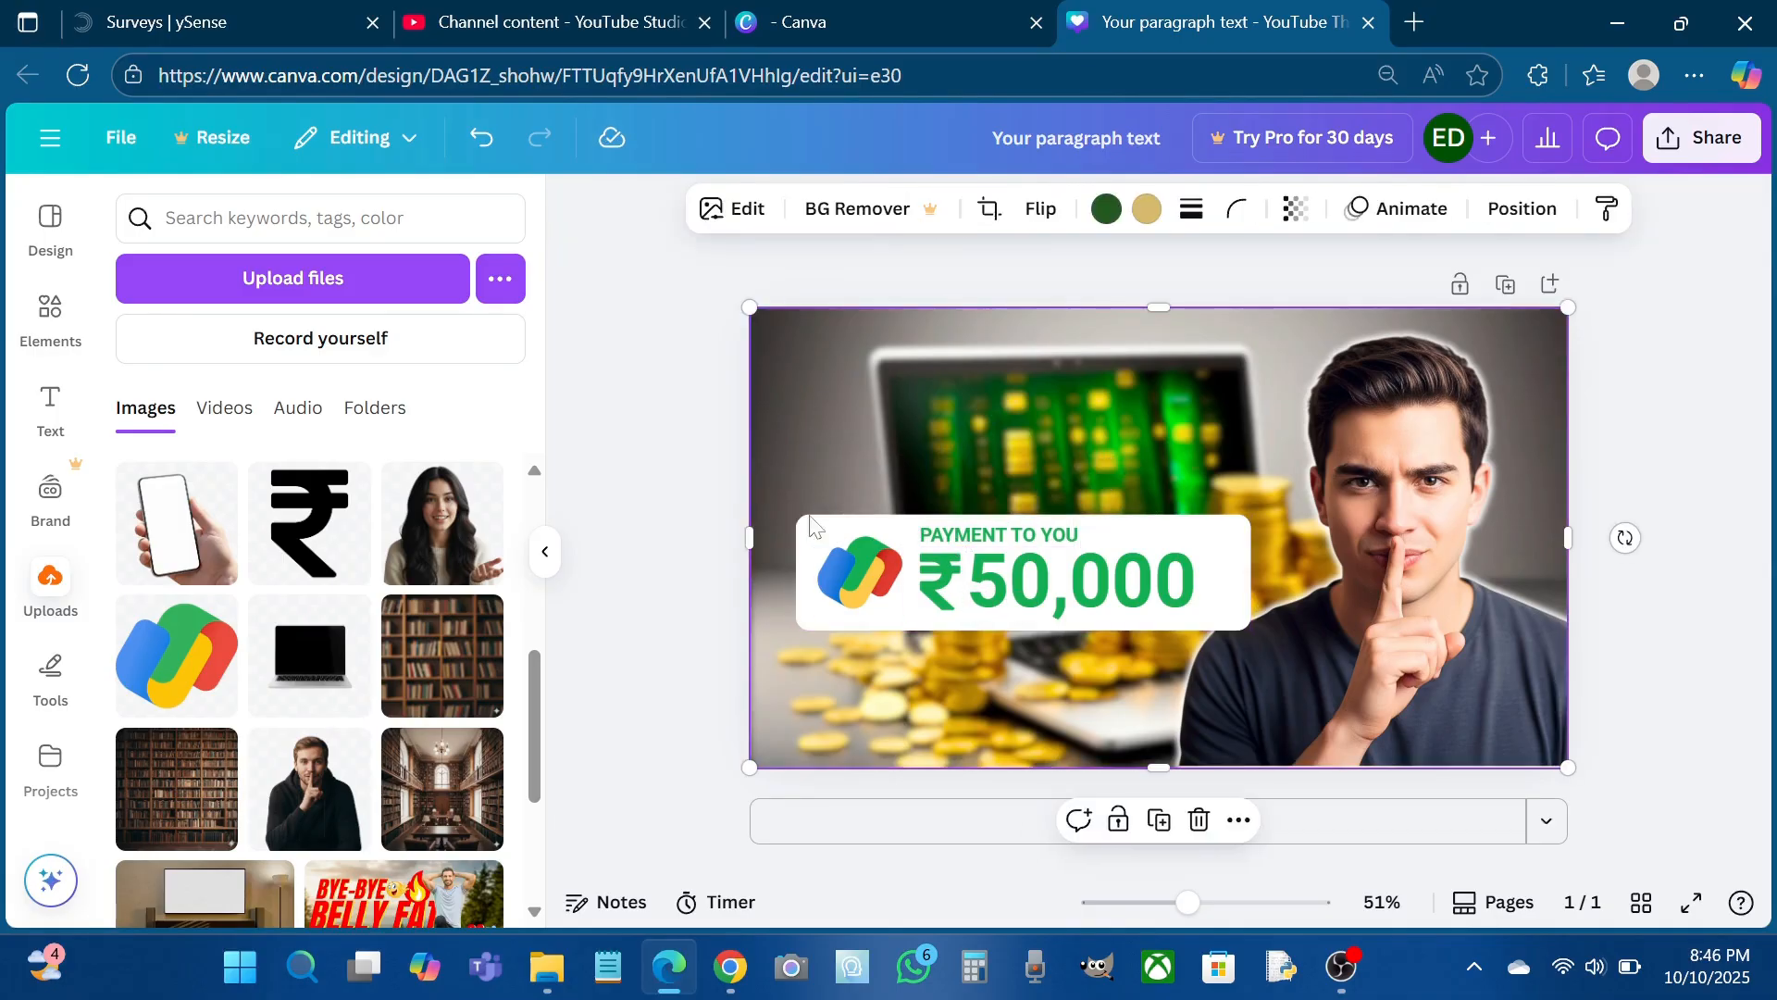
# Duplicate the white payment rectangle, place the copy just above the original and make it narrower and shorter
pyautogui.click(807, 525)
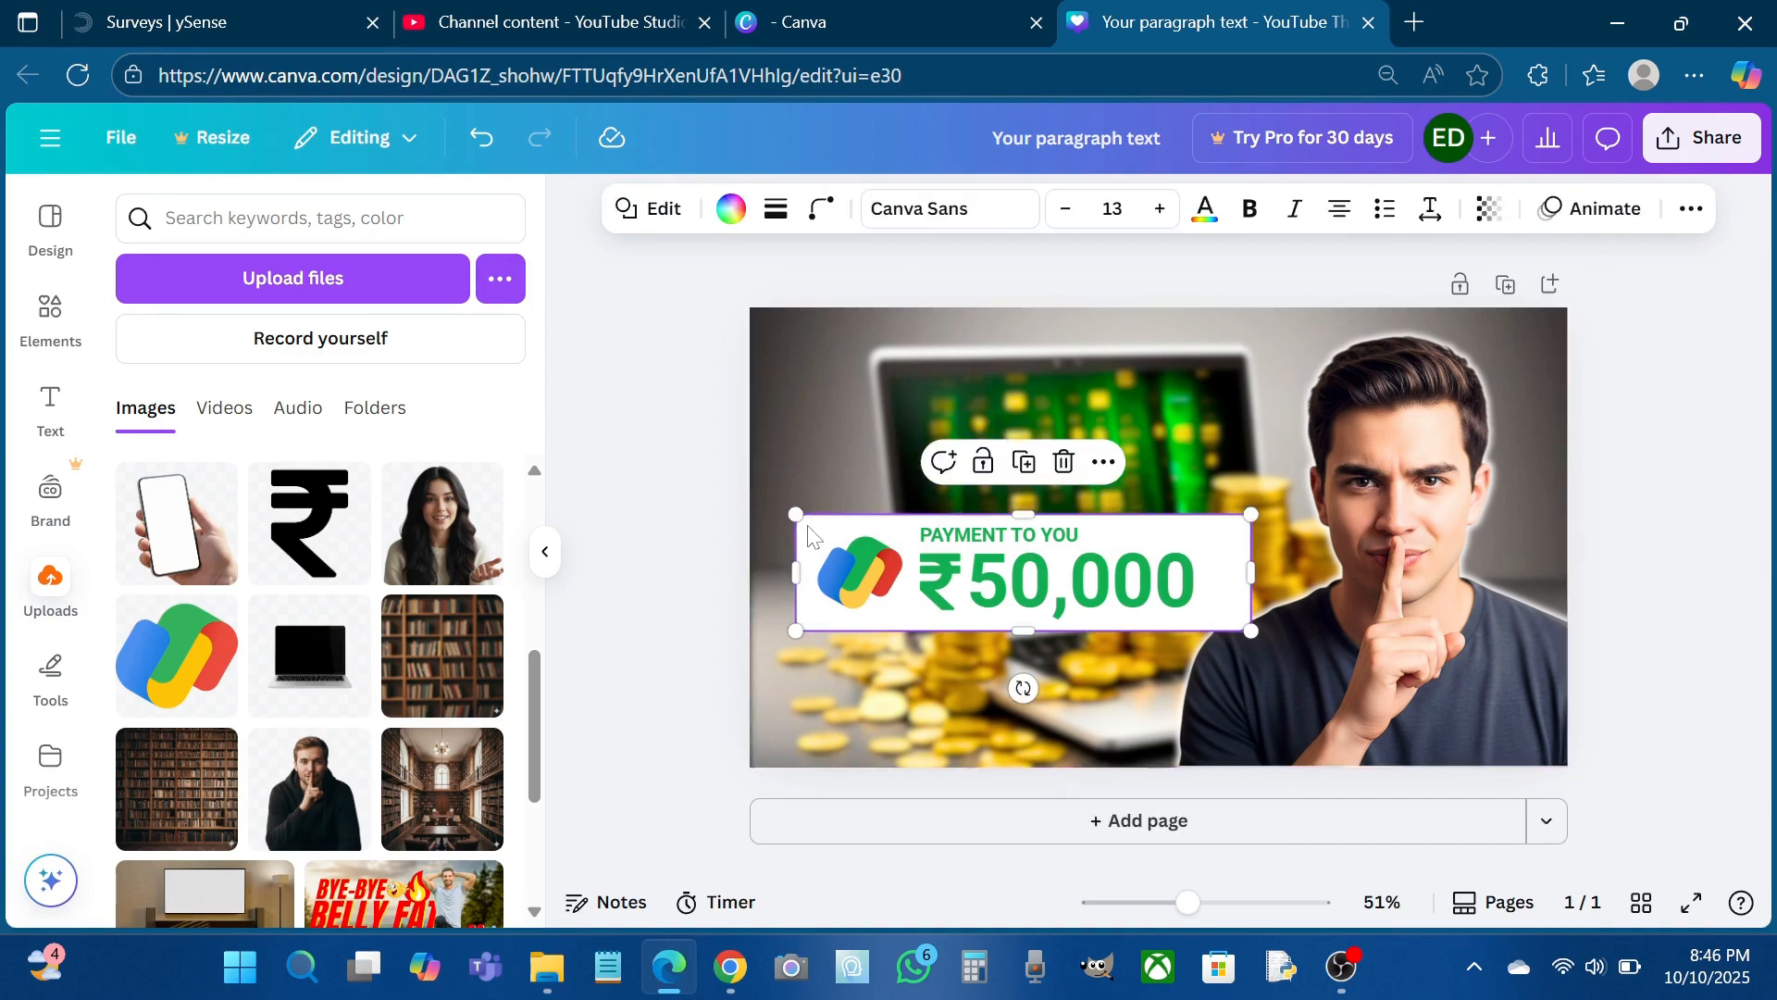
pyautogui.click(1022, 462)
pyautogui.moveTo(972, 586); pyautogui.dragTo(984, 428)
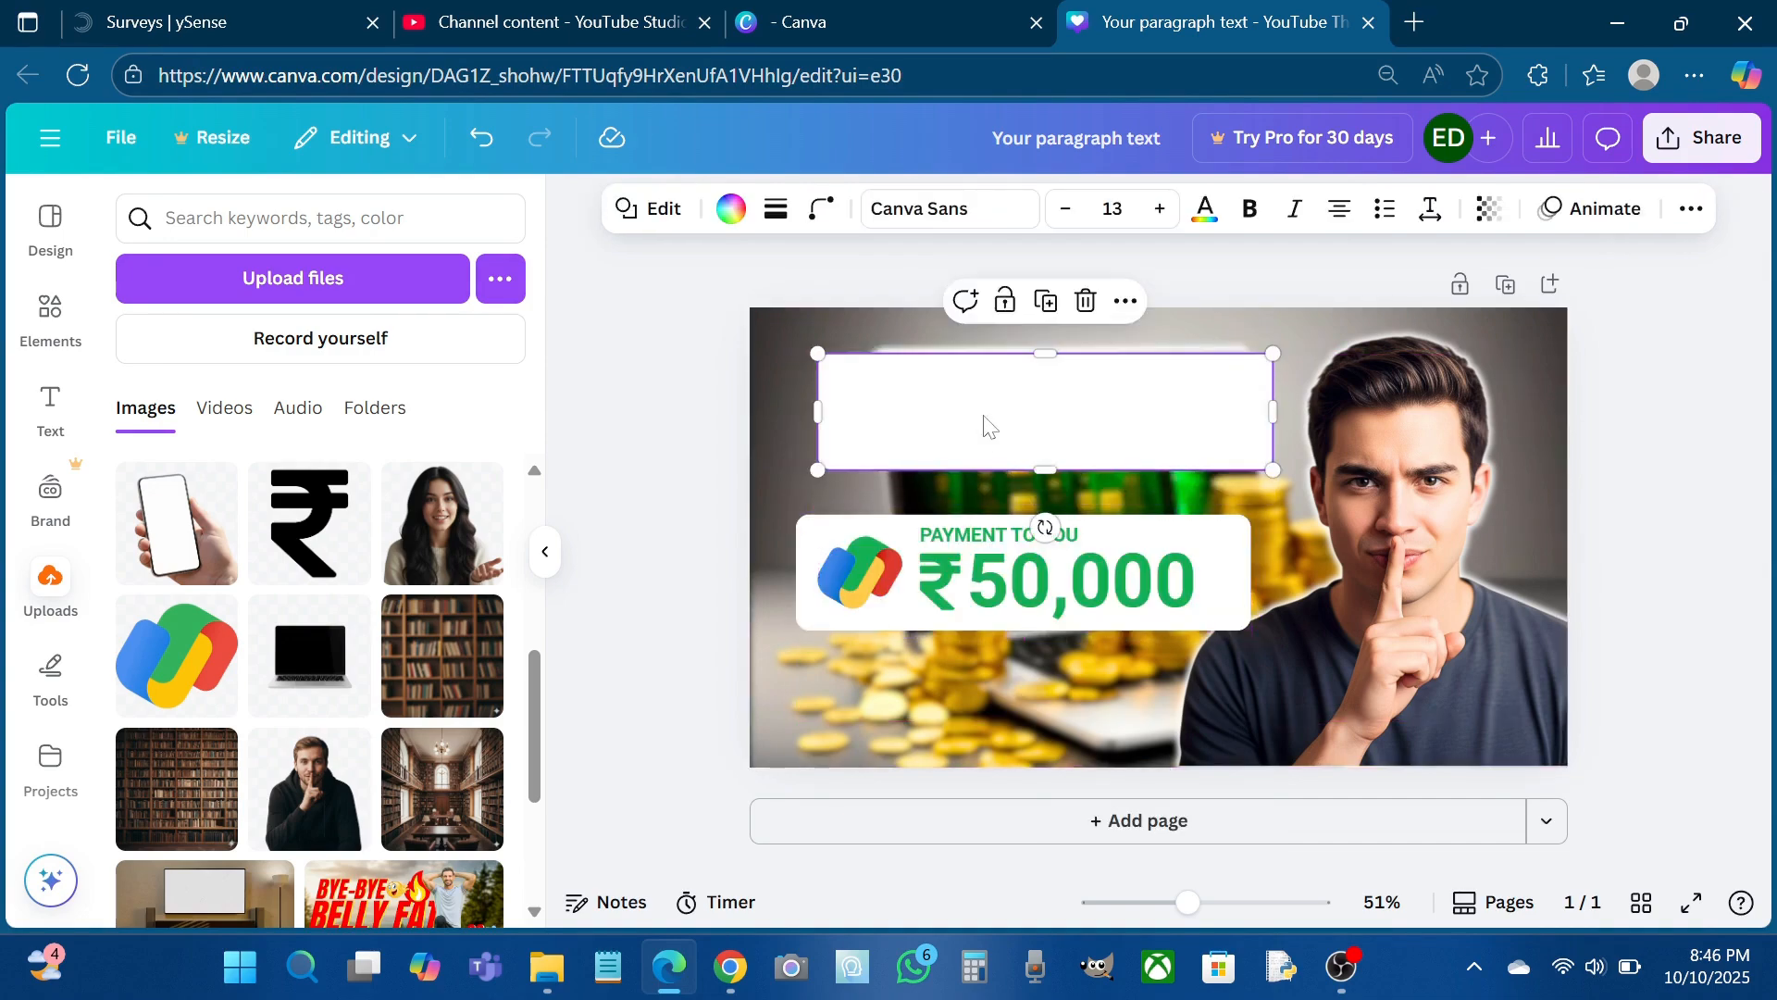
pyautogui.moveTo(823, 402); pyautogui.dragTo(908, 402)
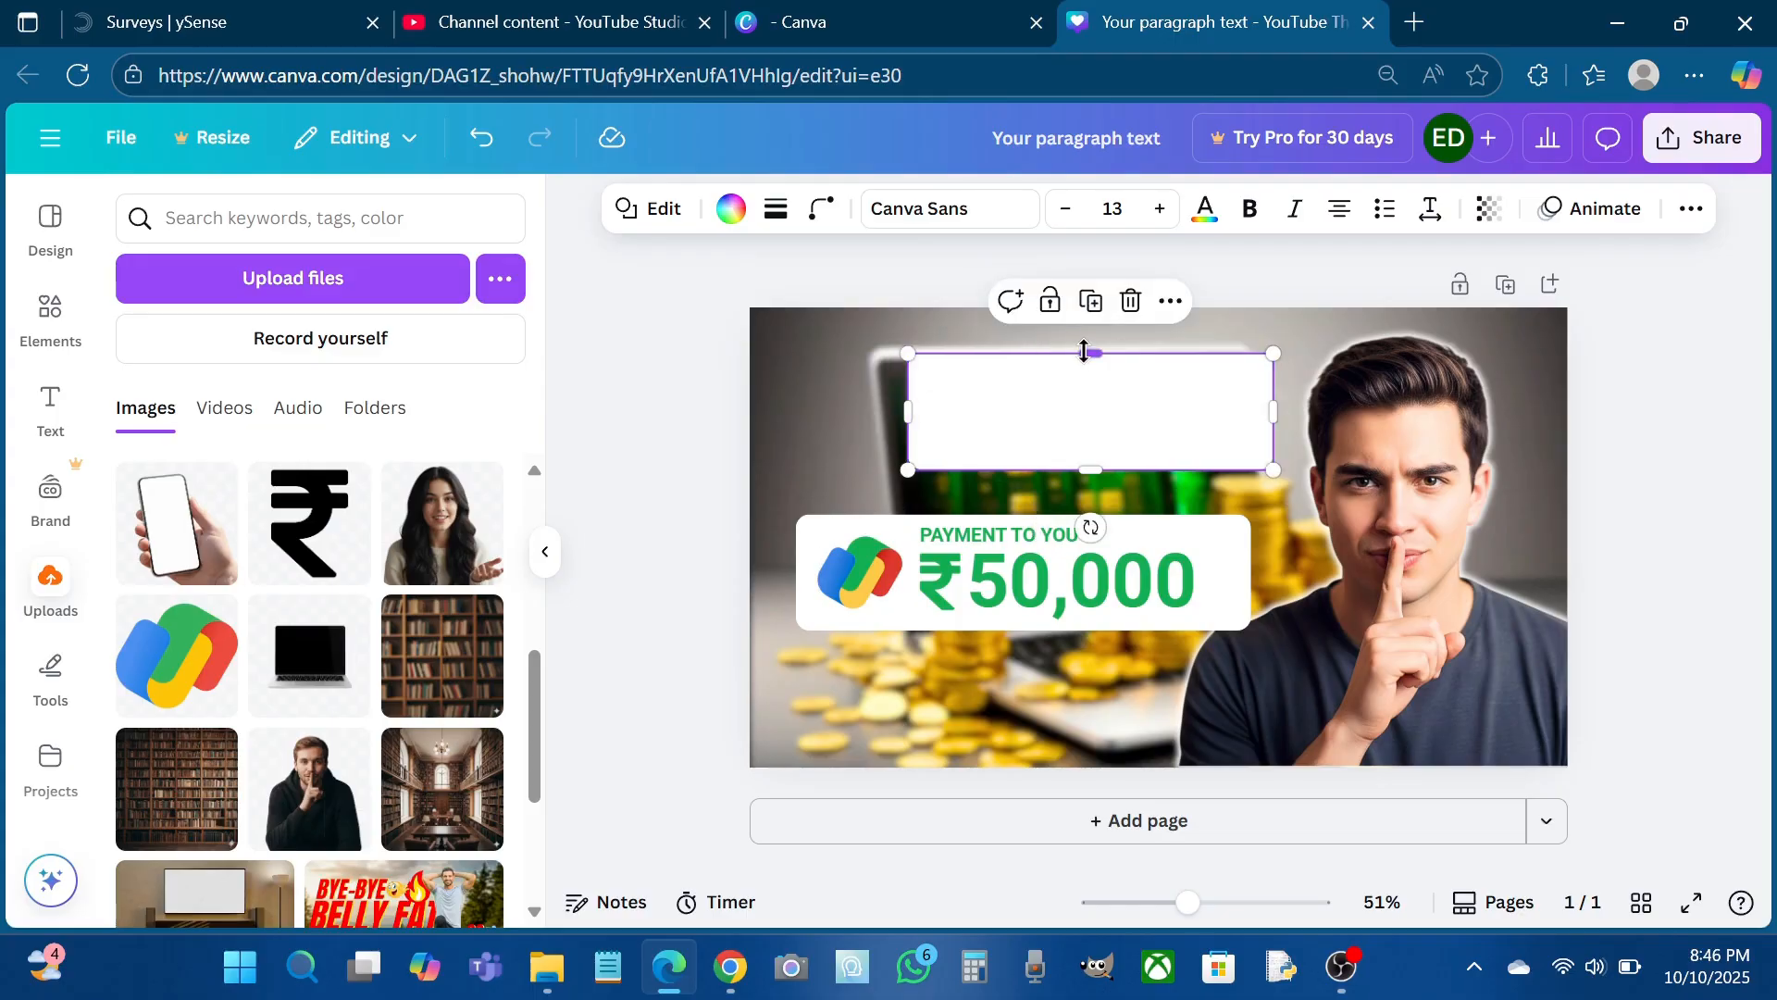
pyautogui.moveTo(1084, 360); pyautogui.dragTo(1016, 452)
# Place a size 32 copy of the "50,000" text on the upper white rectangle and change its wording to "EARN EXTRA"
pyautogui.click(1060, 601)
pyautogui.moveTo(1061, 603); pyautogui.dragTo(1015, 467)
pyautogui.moveTo(921, 409); pyautogui.dragTo(828, 476)
pyautogui.doubleClick(989, 479)
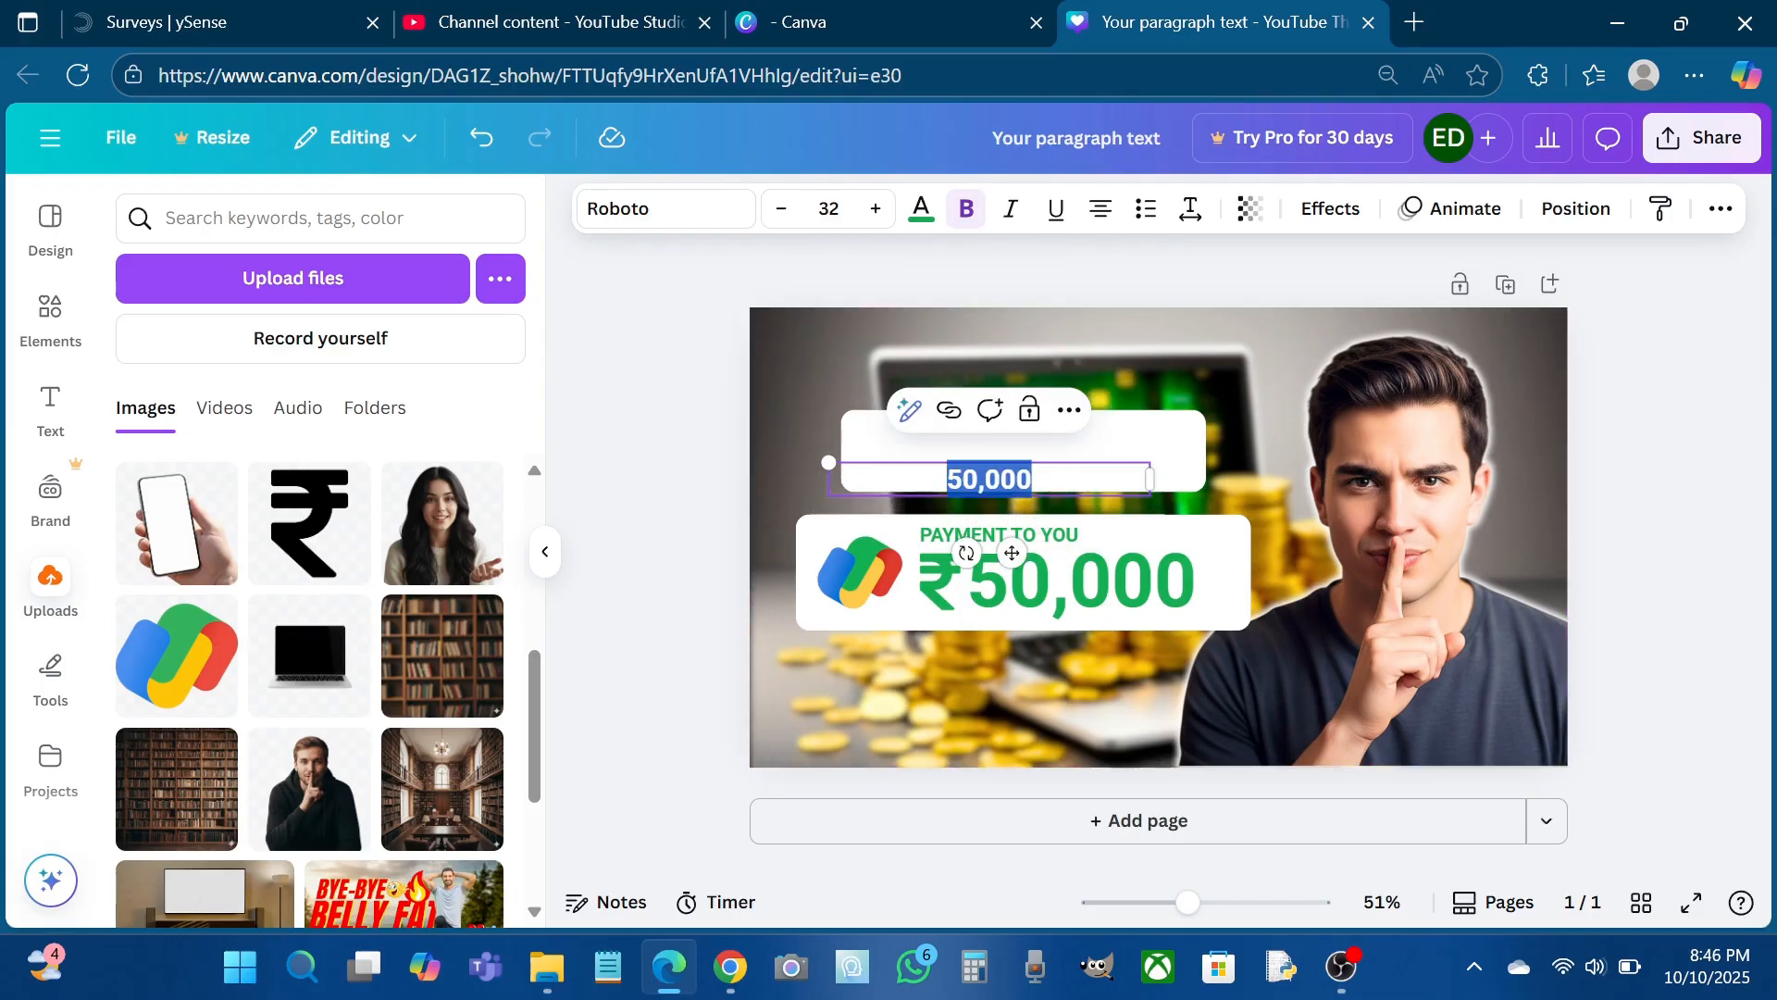
pyautogui.write('EARN')
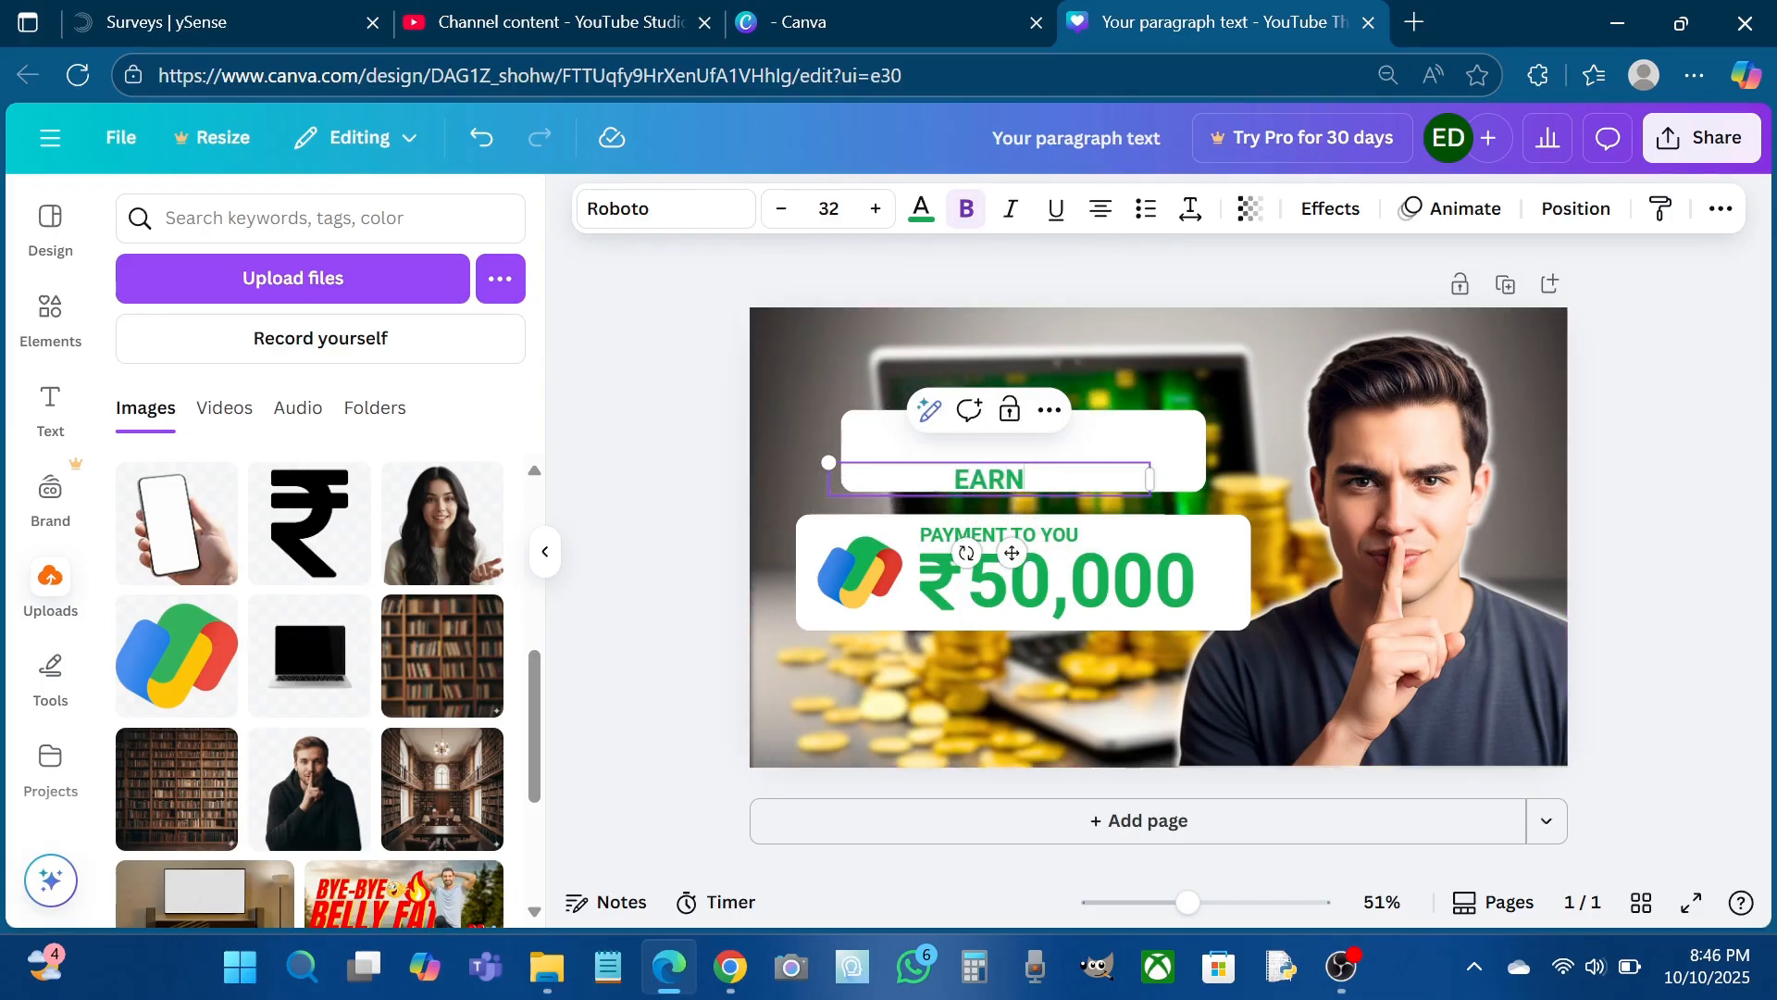
pyautogui.write(' EXTRA')
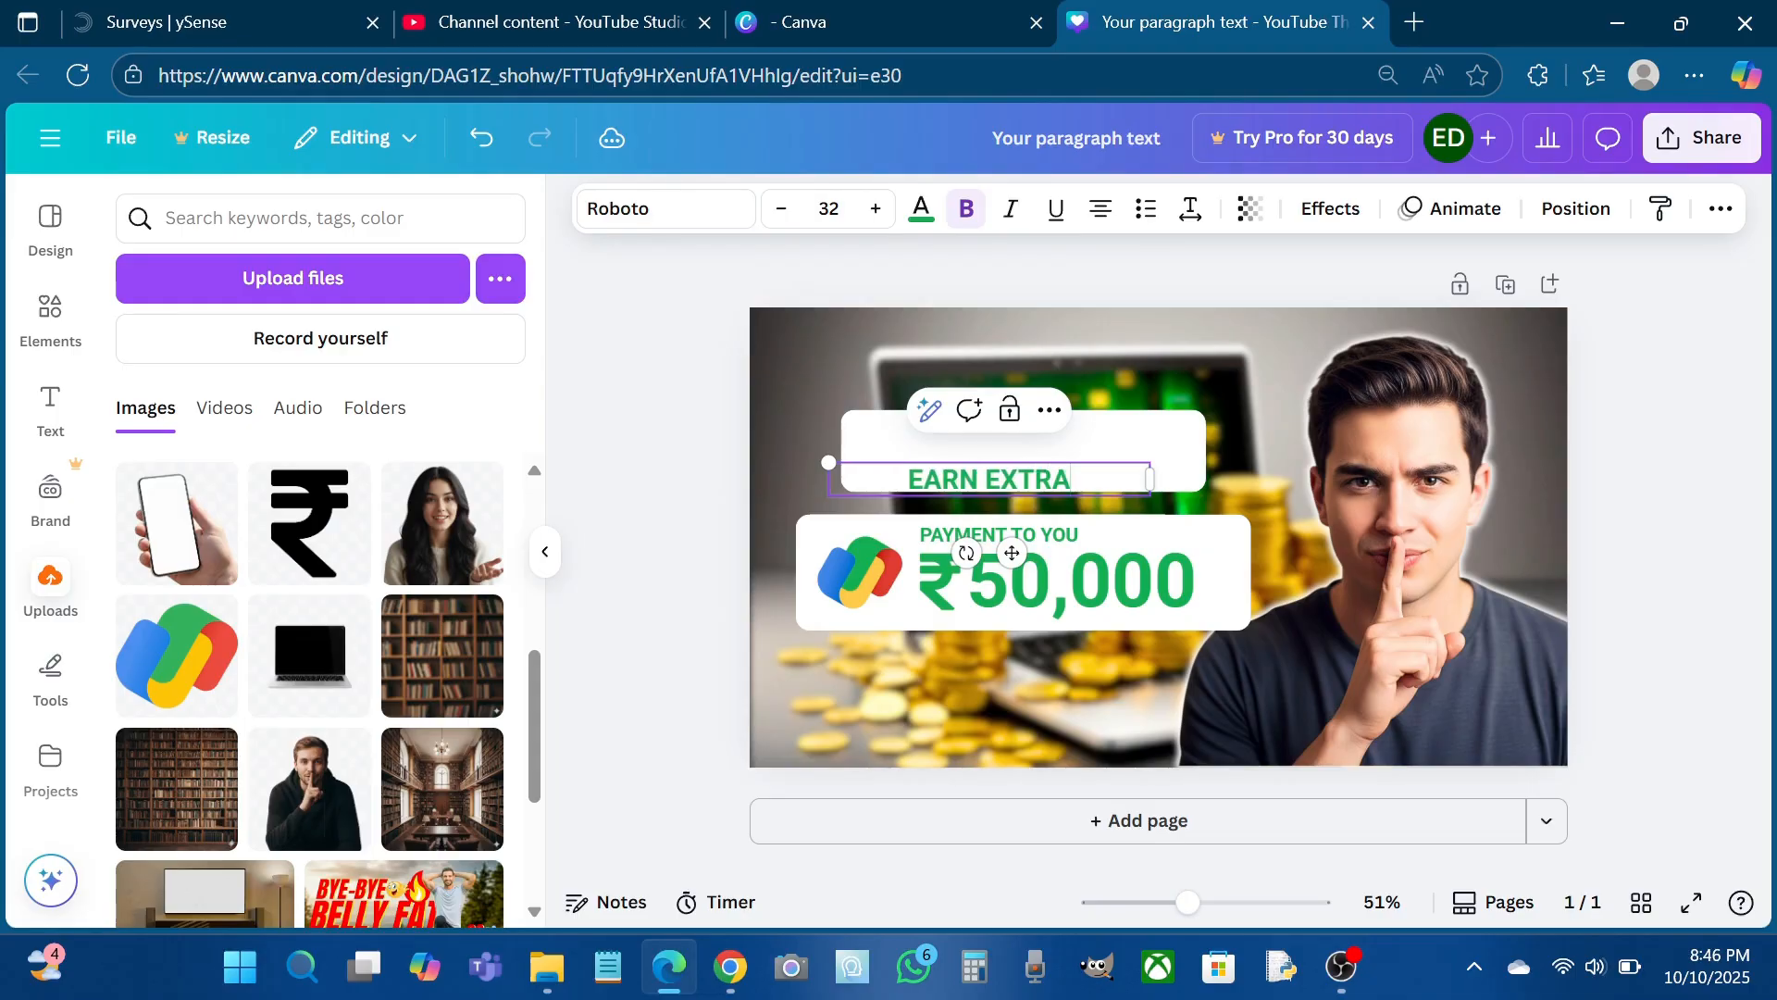
# Enlarge "EARN EXTRA" to size 66.7 and center it inside the upper white rectangle
pyautogui.moveTo(825, 475); pyautogui.dragTo(841, 433)
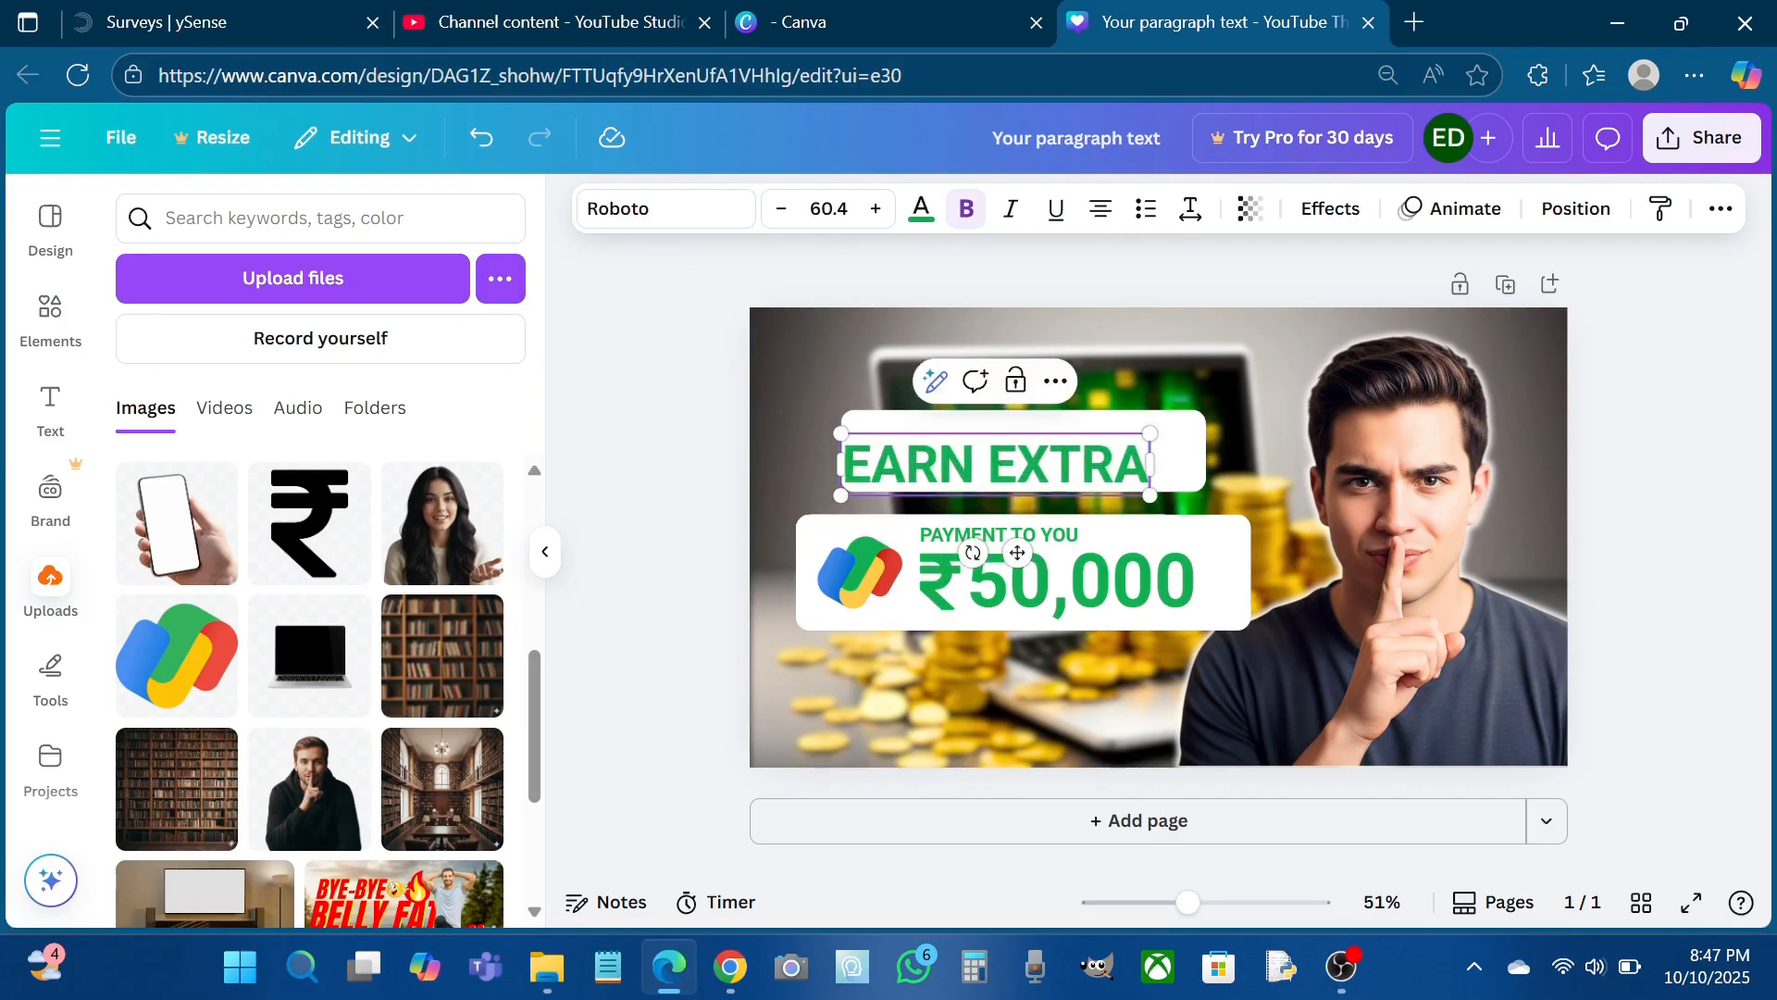
pyautogui.moveTo(1155, 432); pyautogui.dragTo(1185, 424)
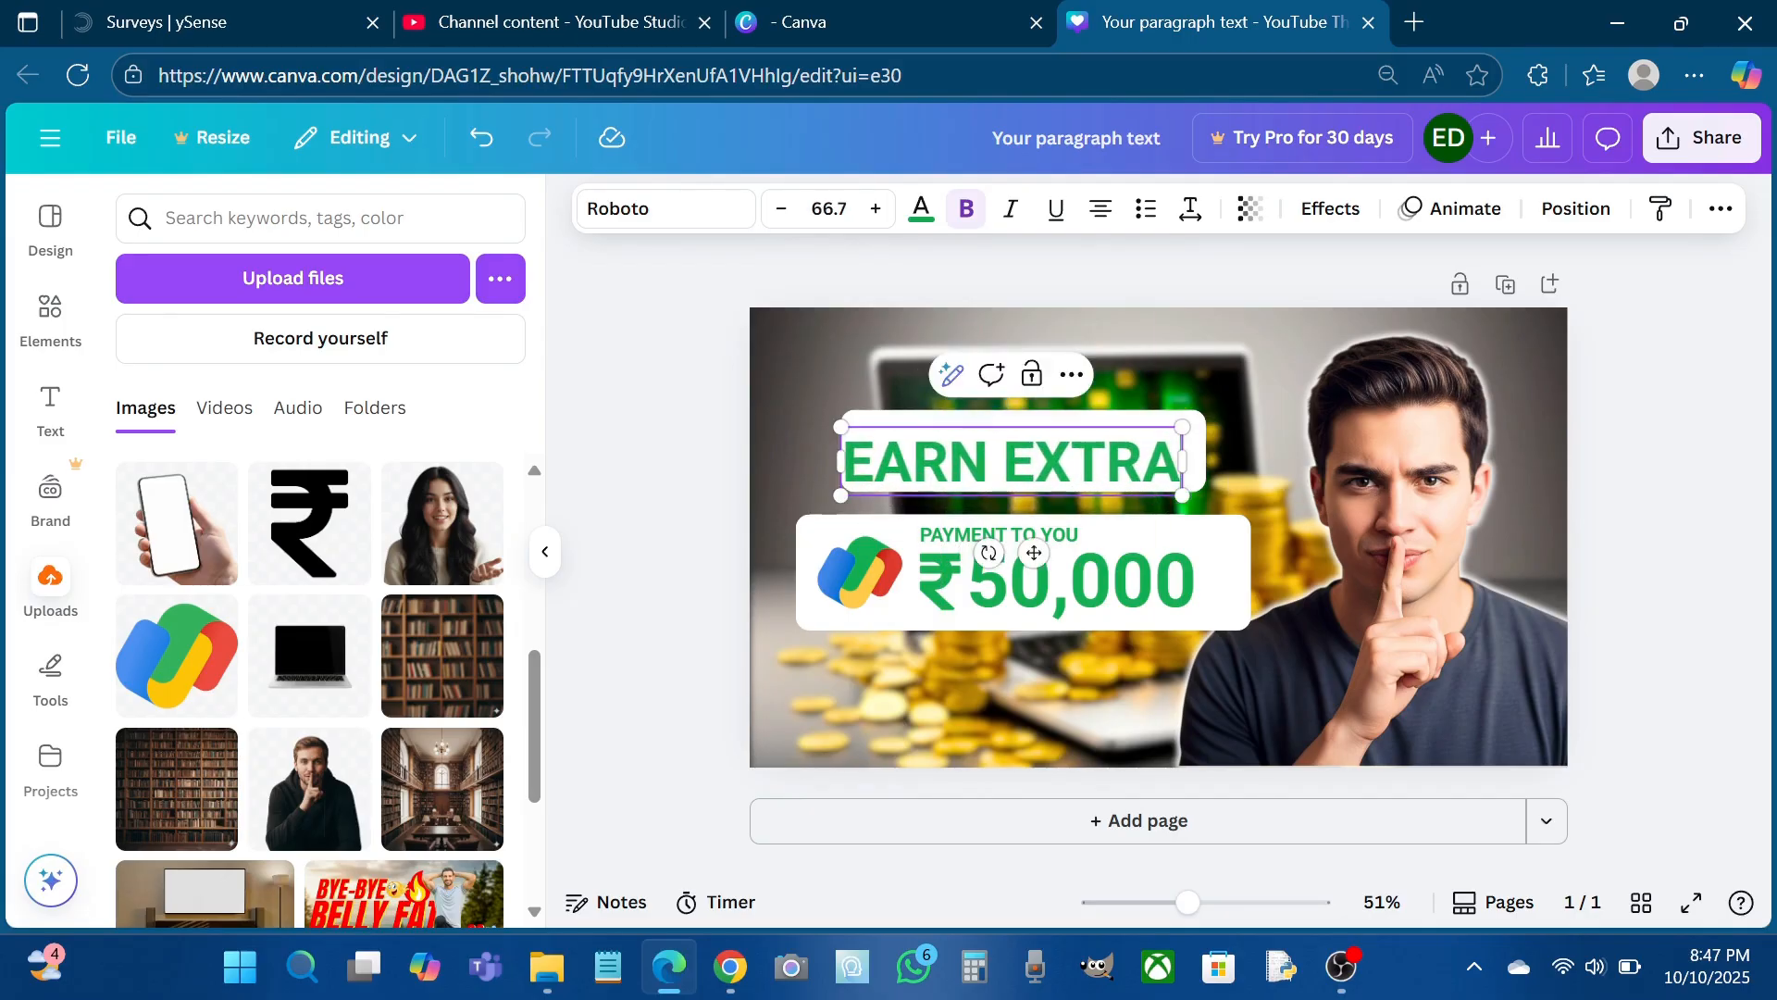
pyautogui.click(1138, 375)
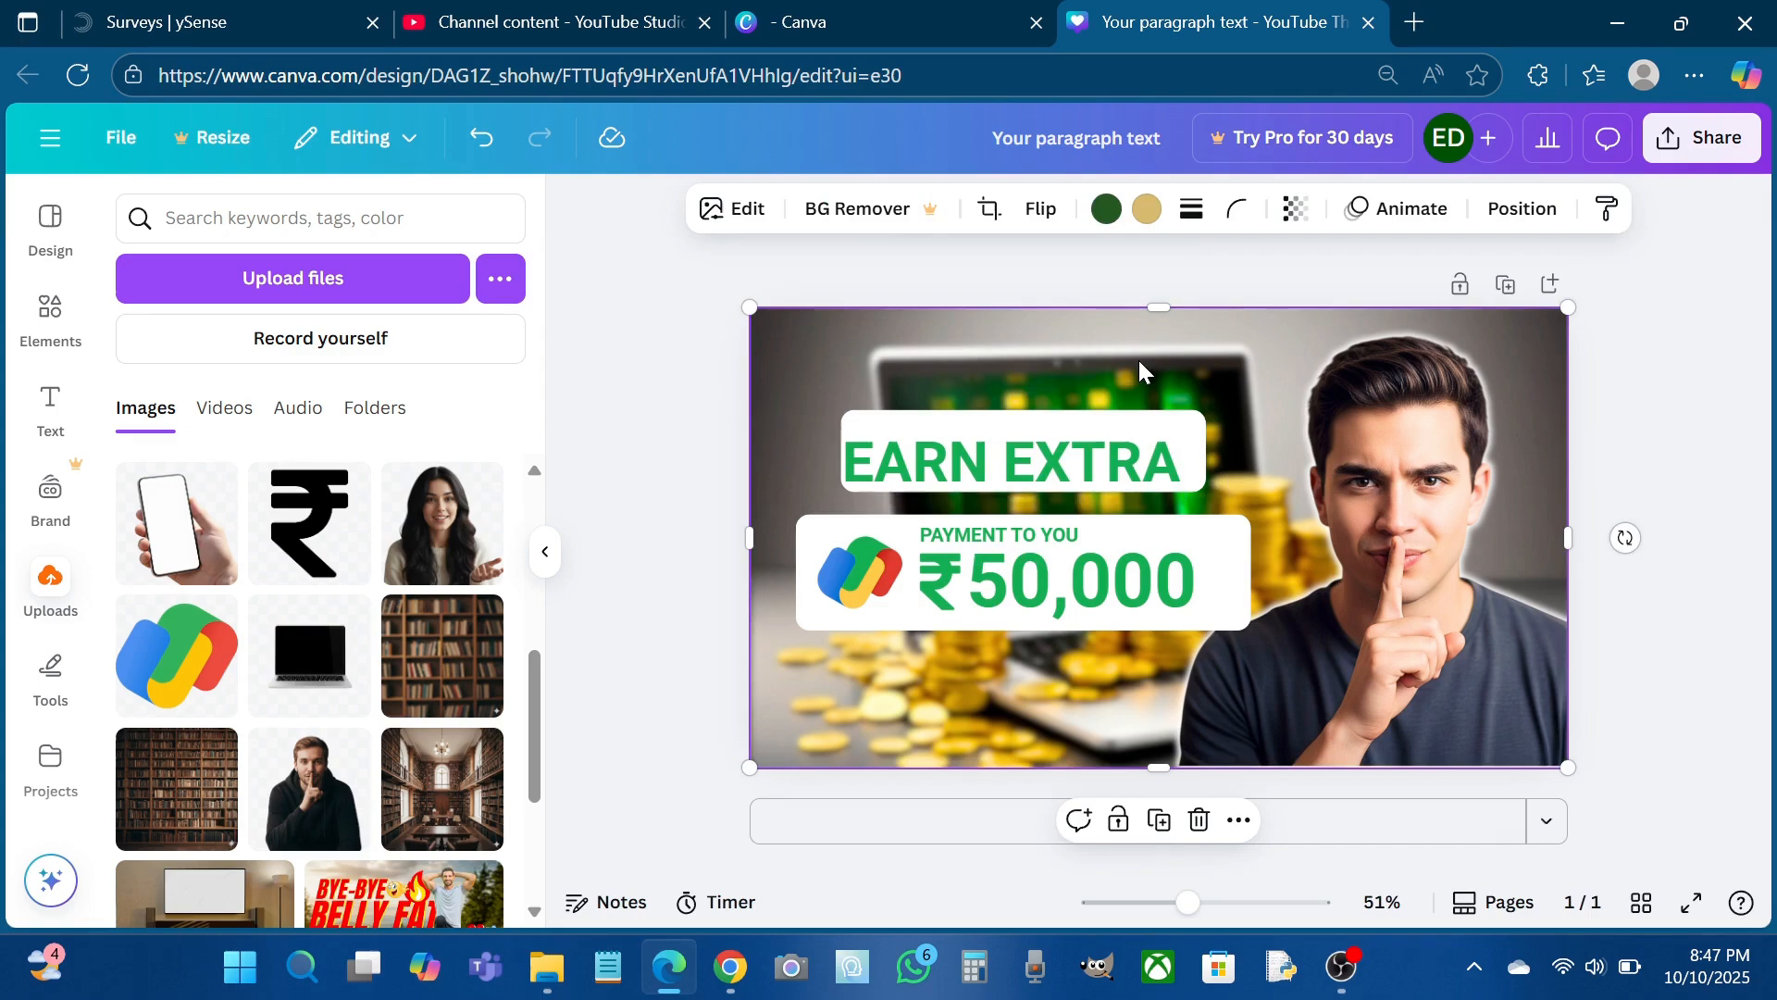
pyautogui.click(1043, 465)
pyautogui.moveTo(1046, 466); pyautogui.dragTo(1050, 447)
pyautogui.click(713, 457)
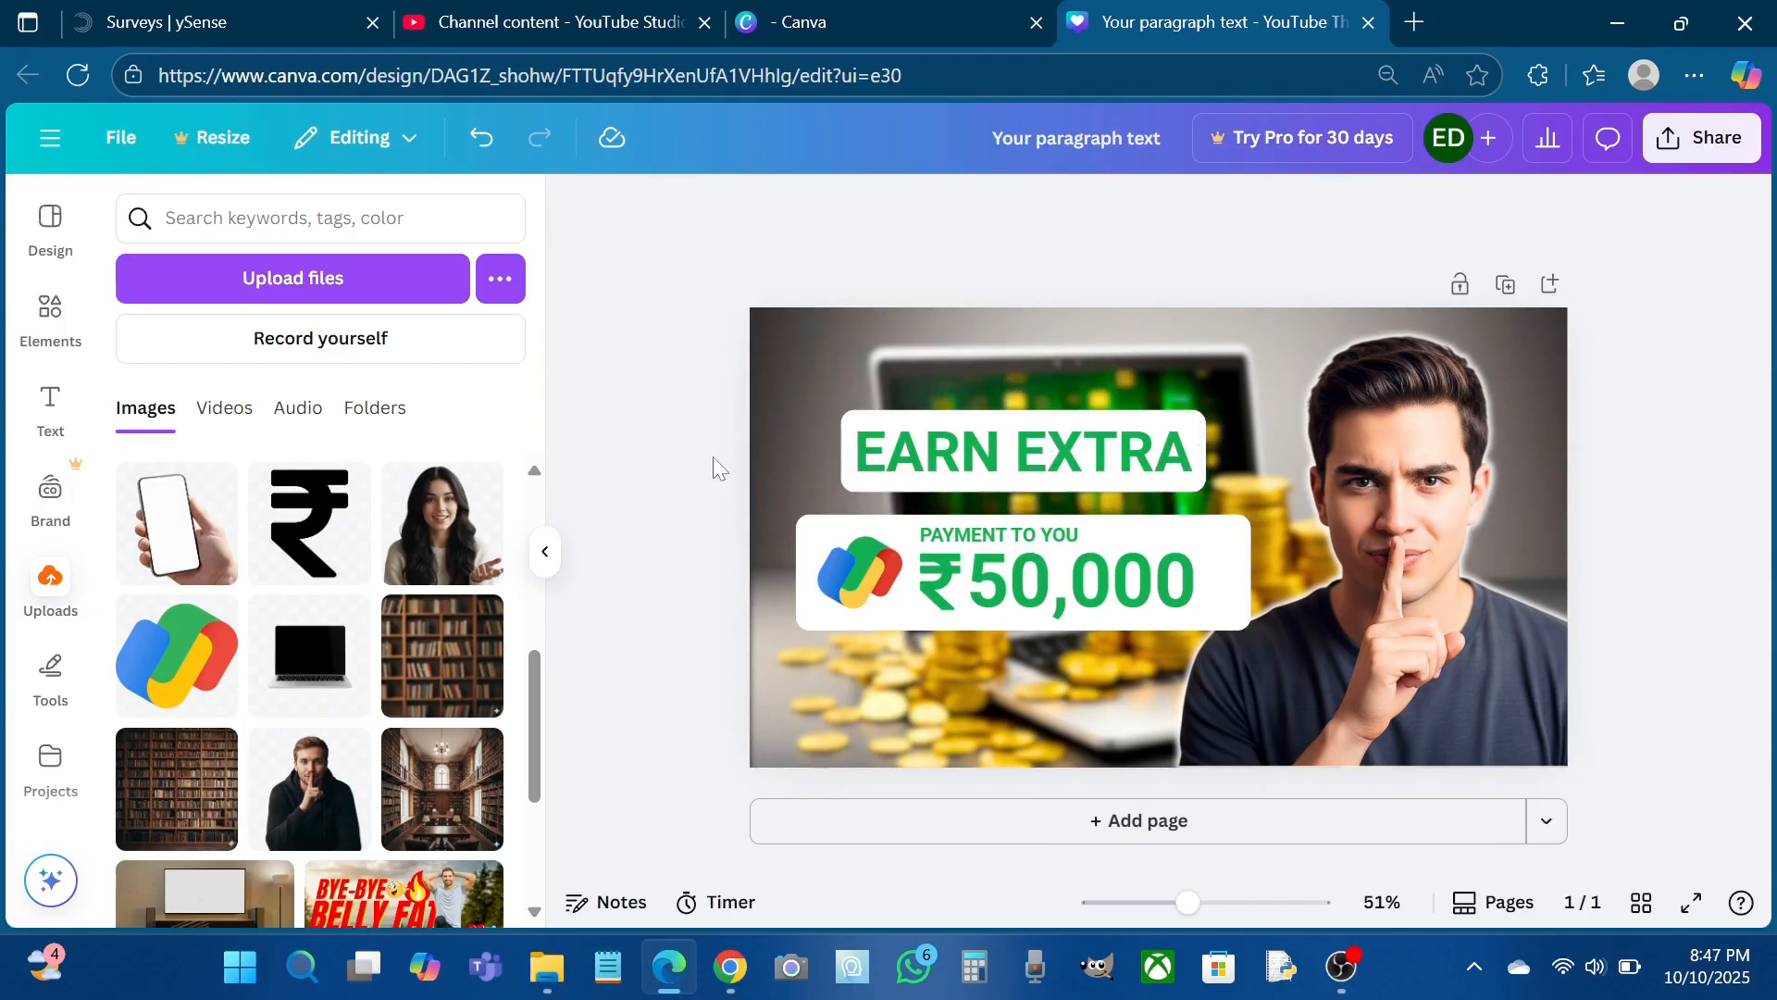
# Duplicate the white rectangle behind "EARN EXTRA" and place the copy below the payment banner
pyautogui.click(928, 492)
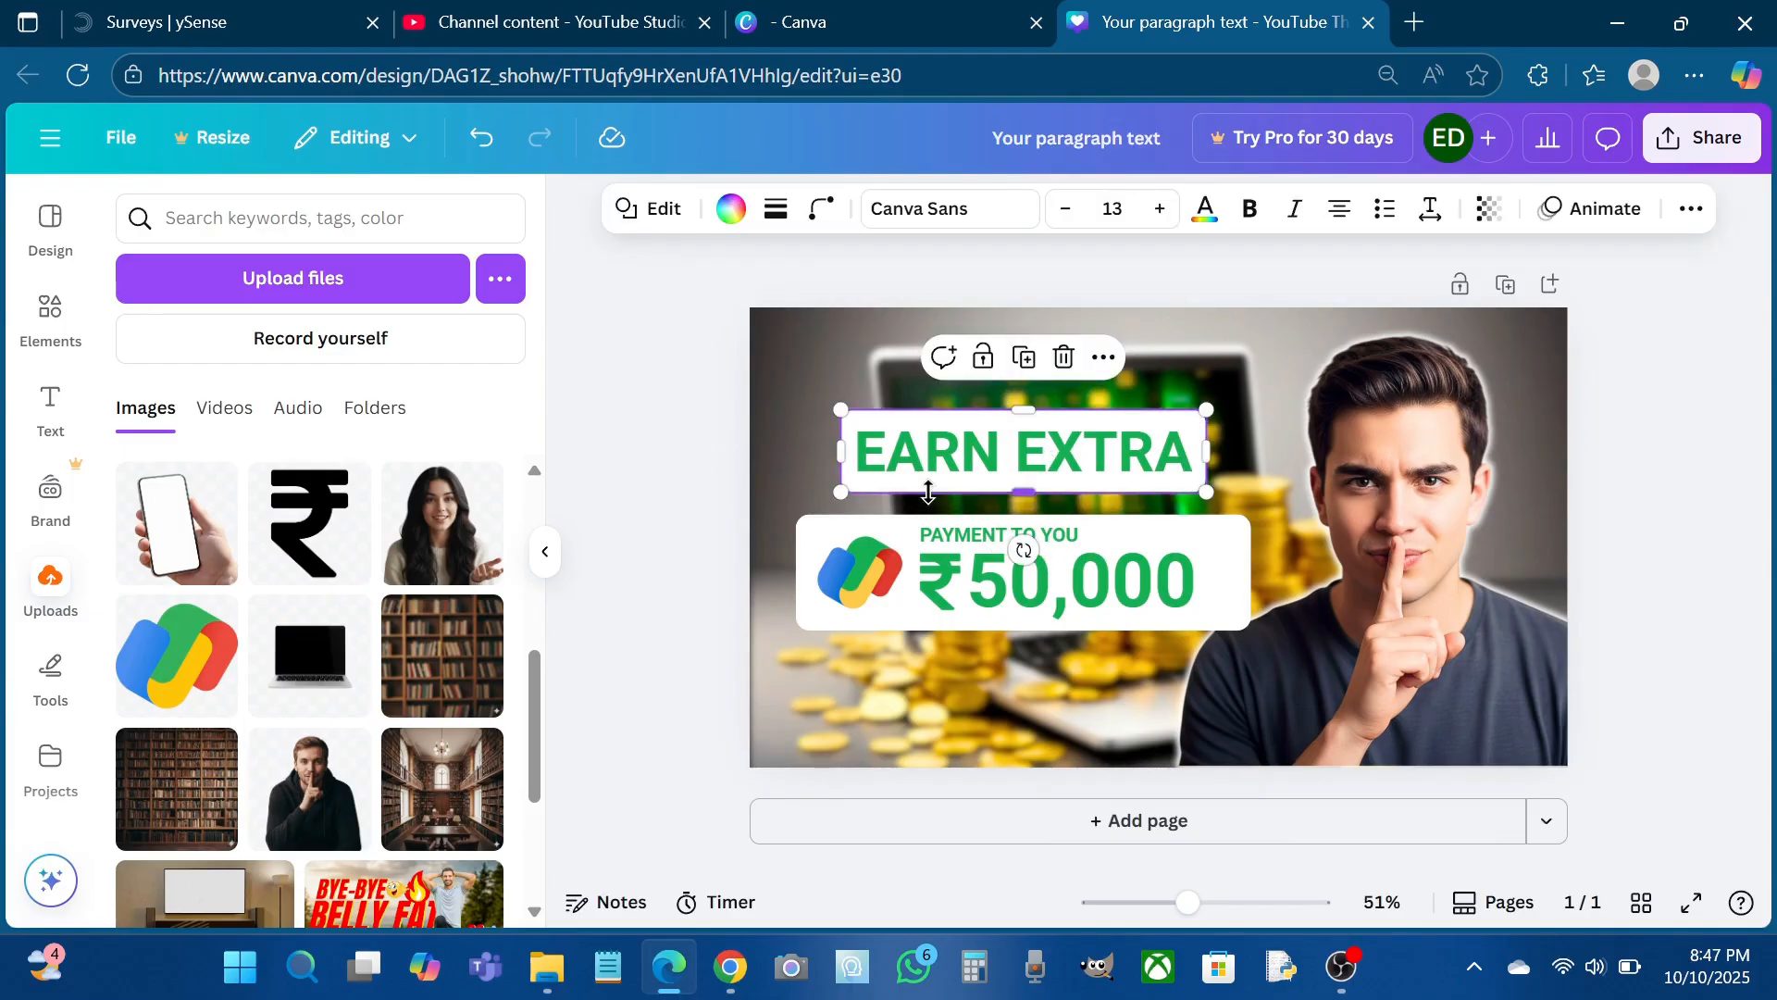
pyautogui.click(1024, 357)
pyautogui.moveTo(1023, 456); pyautogui.dragTo(1015, 684)
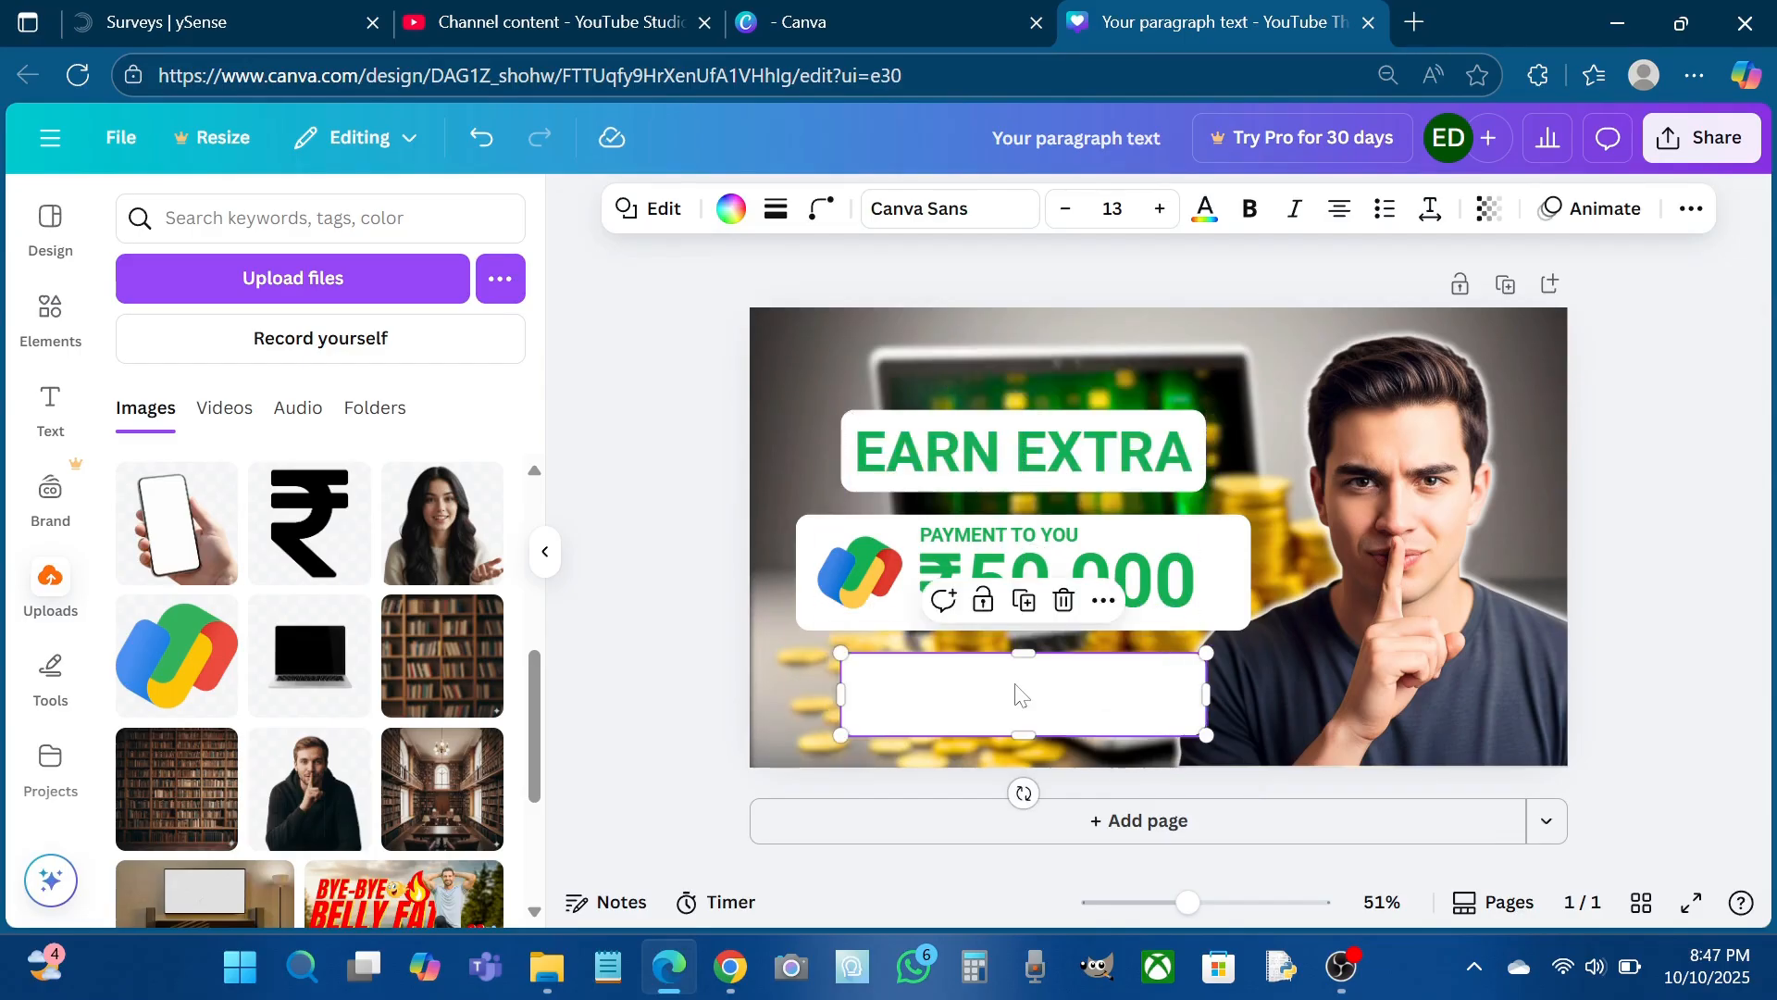
# Duplicate the "EARN EXTRA" text, place the copy on the lower white rectangle and change its wording to "PER MONTH!"
pyautogui.click(1038, 454)
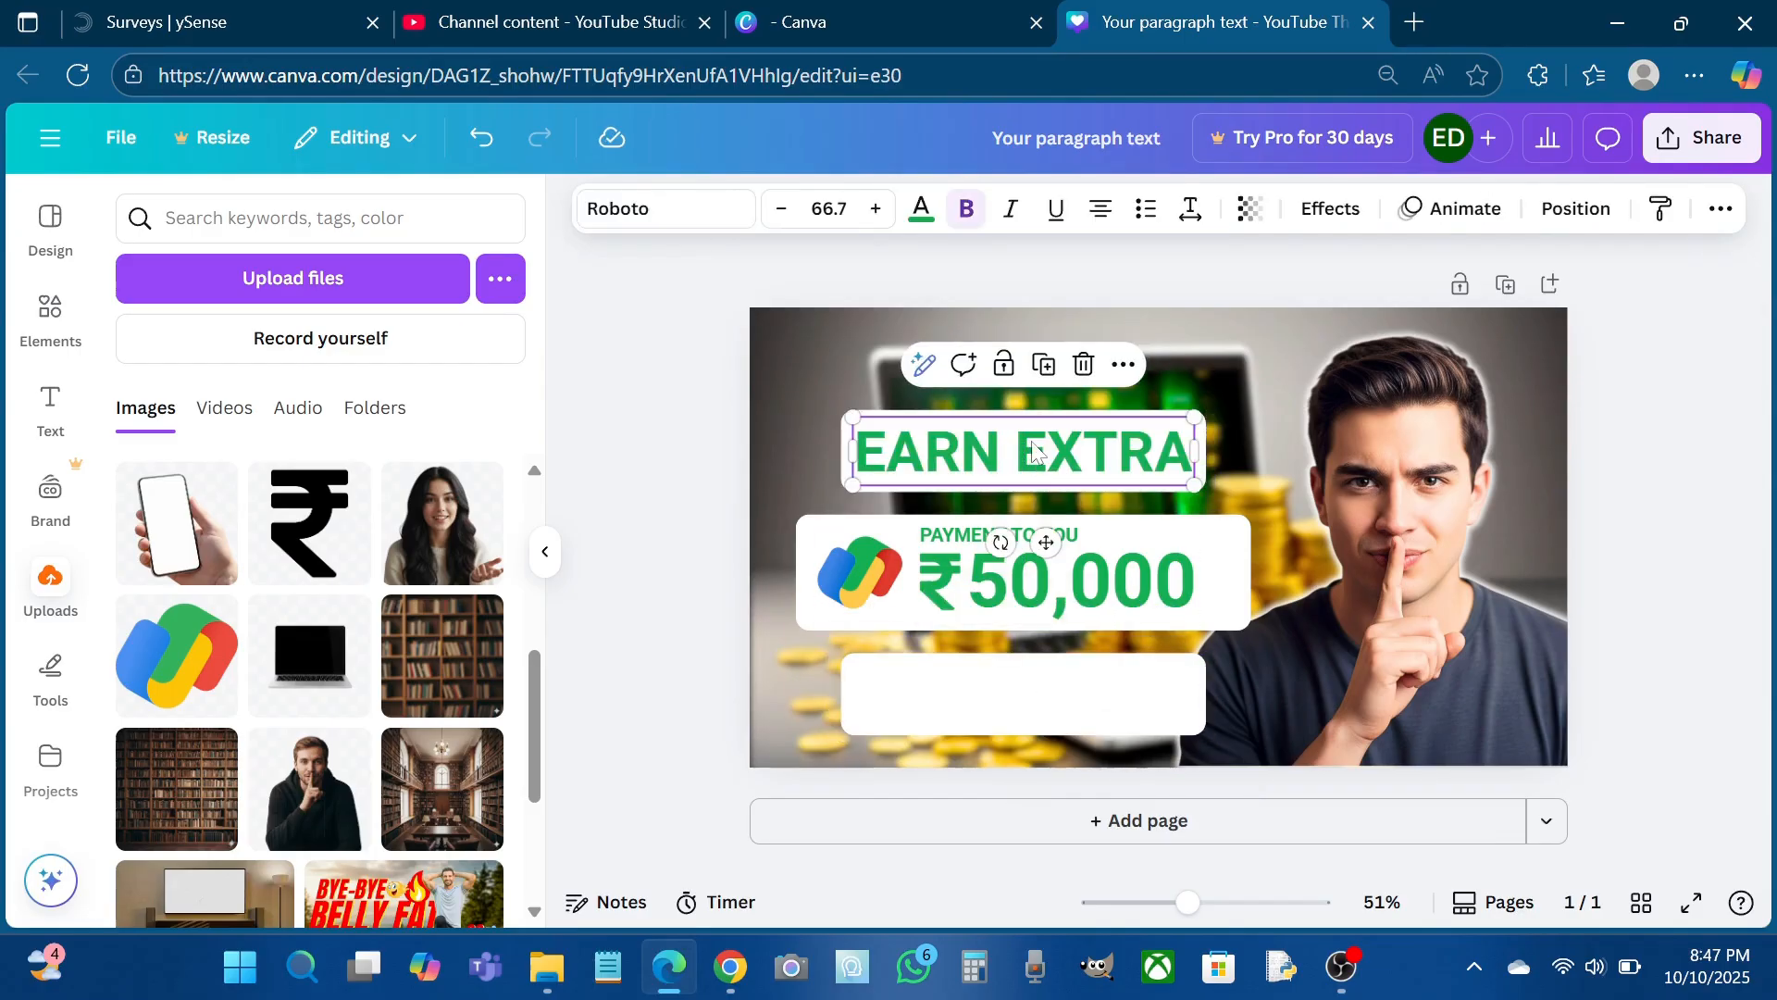
pyautogui.click(1046, 366)
pyautogui.moveTo(1027, 476); pyautogui.dragTo(1019, 725)
pyautogui.doubleClick(1019, 725)
pyautogui.write('PER MONTH')
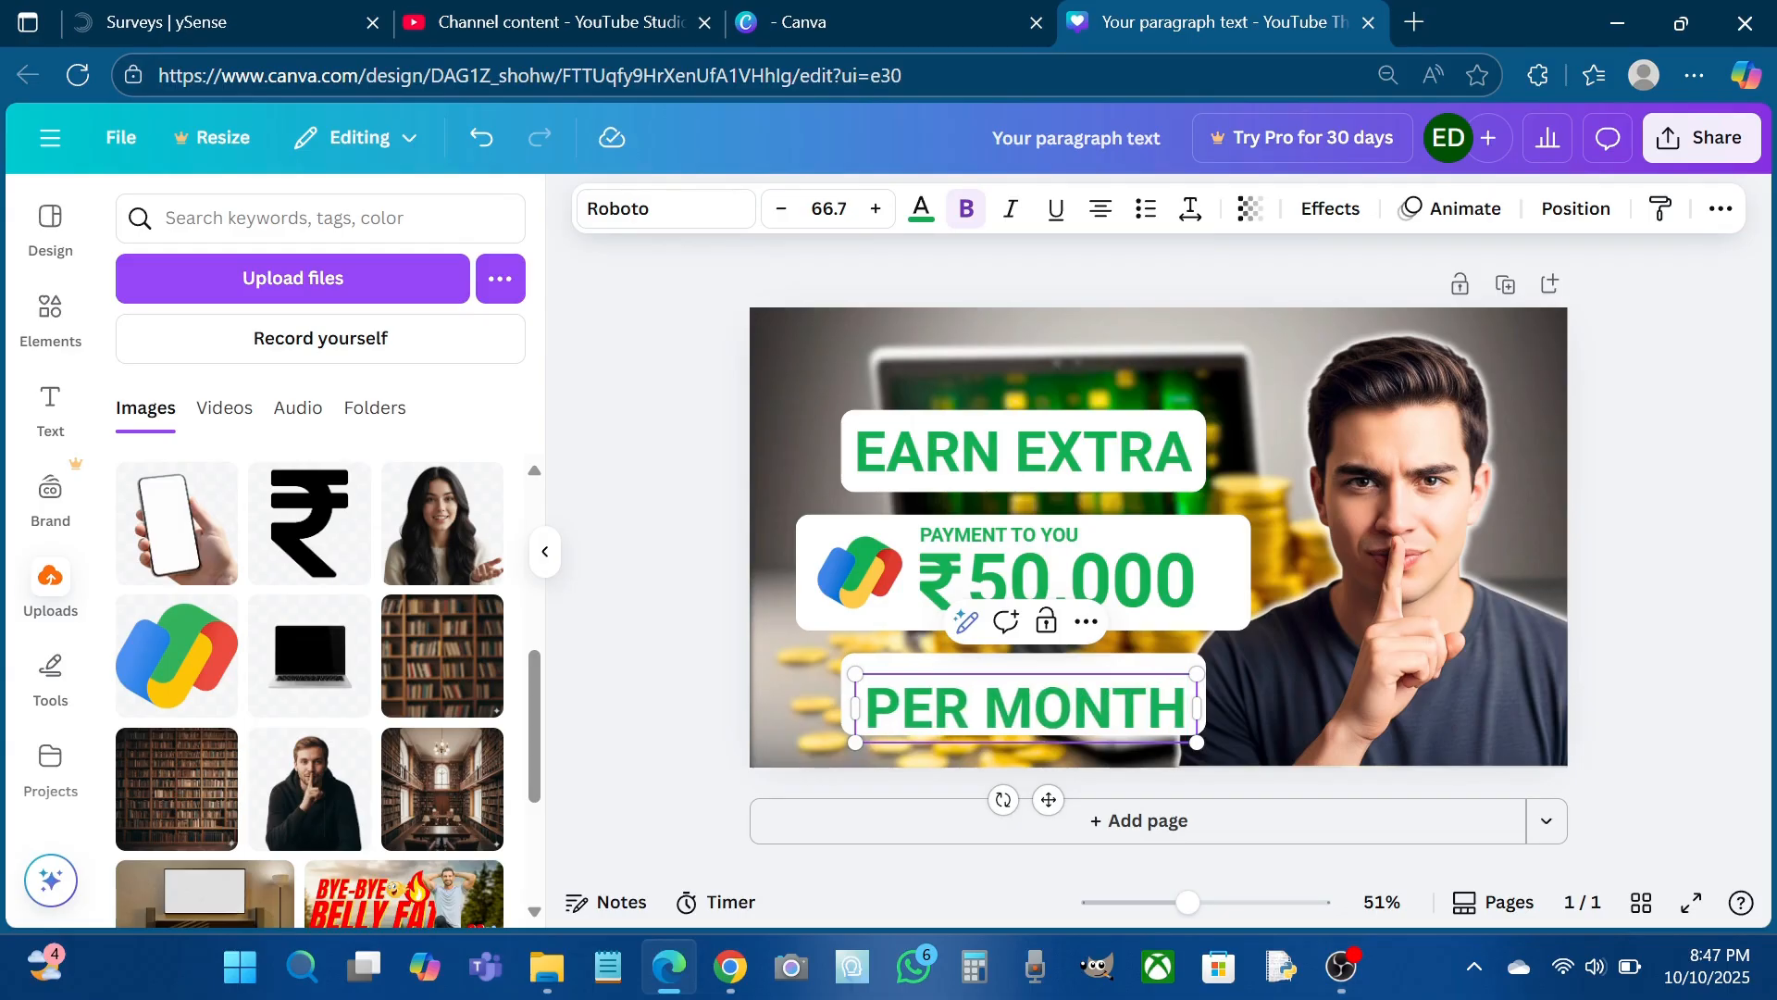
pyautogui.write('!')
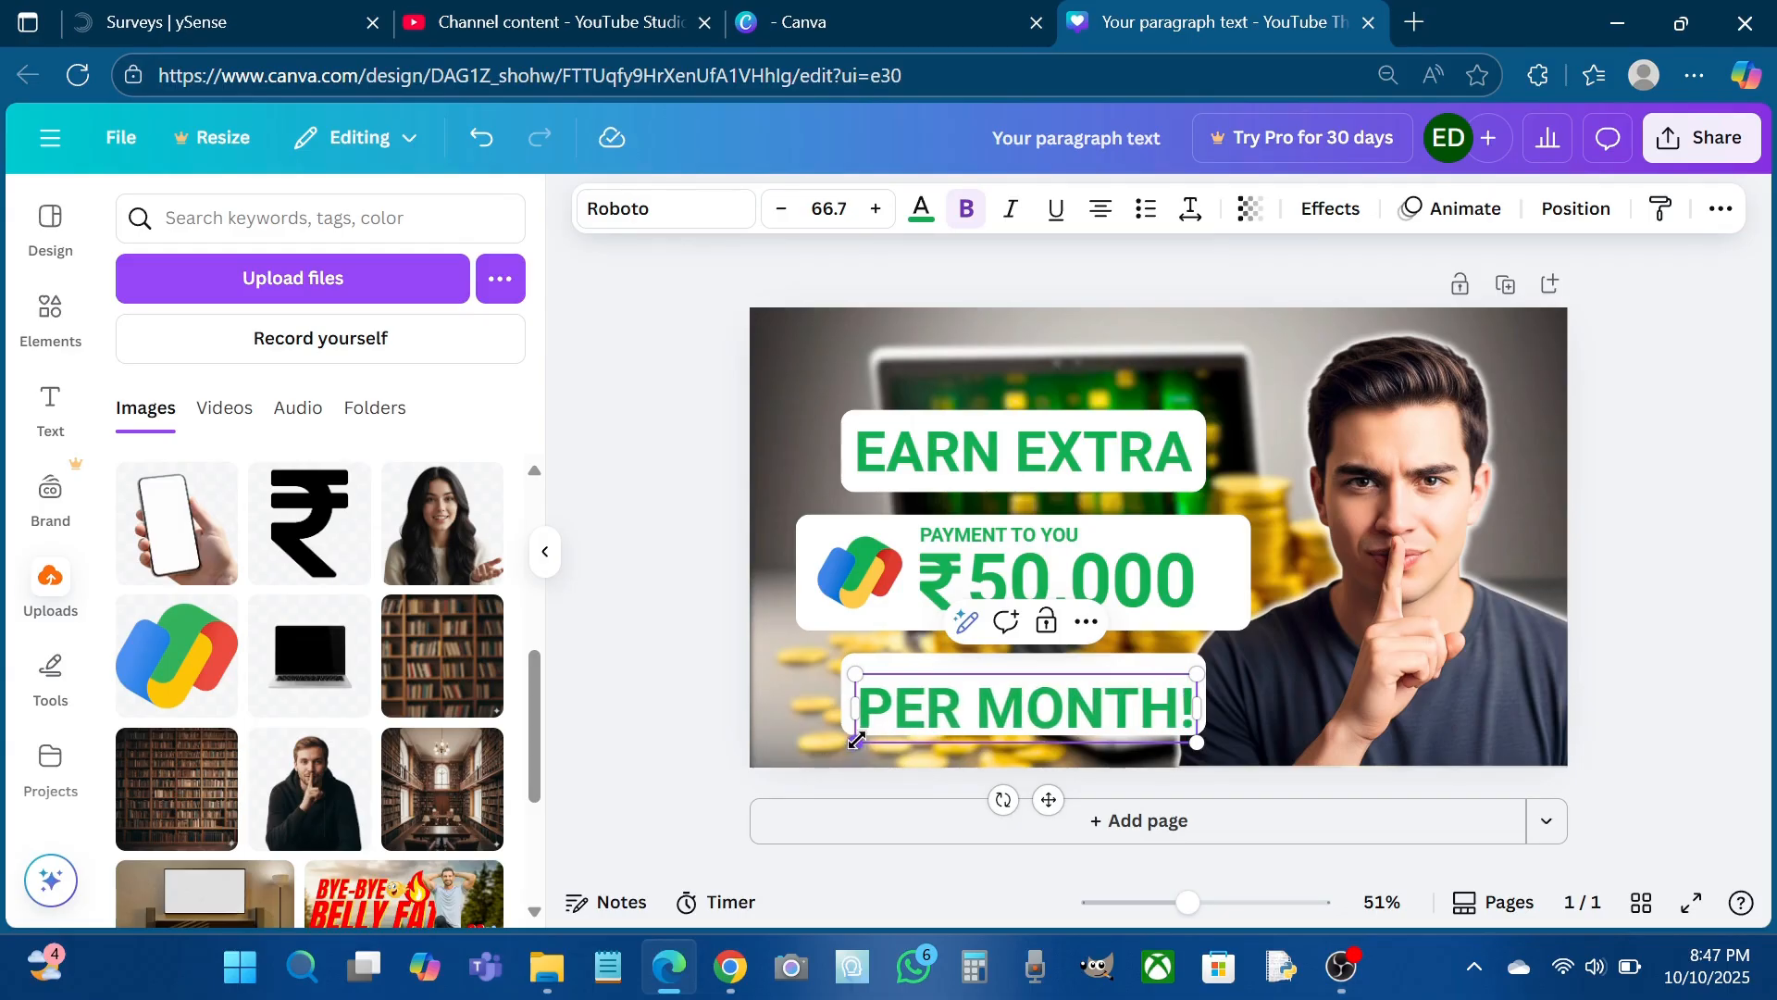
# Reduce "PER MONTH!" to size 60.2 and center it inside the lower white rectangle
pyautogui.moveTo(856, 741); pyautogui.dragTo(889, 735)
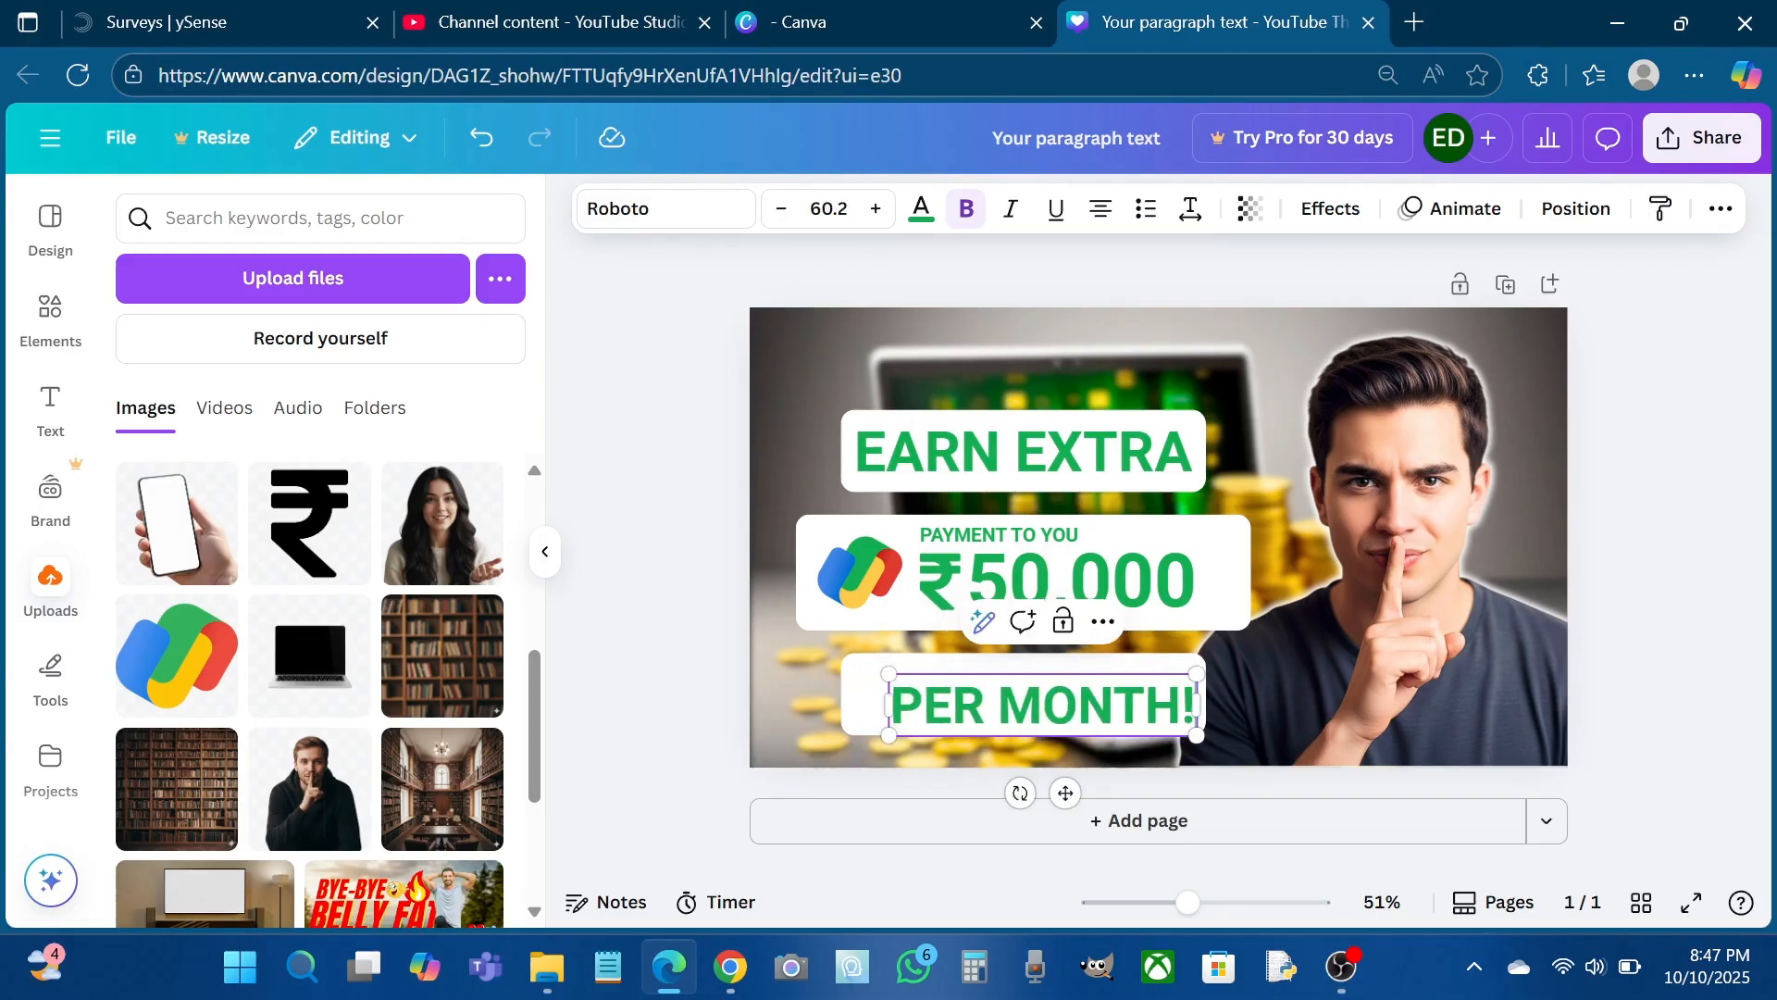
pyautogui.click(839, 736)
pyautogui.click(946, 720)
pyautogui.moveTo(946, 720)
pyautogui.mouseDown()
pyautogui.moveTo(904, 712)
pyautogui.moveTo(923, 709)
pyautogui.mouseUp()
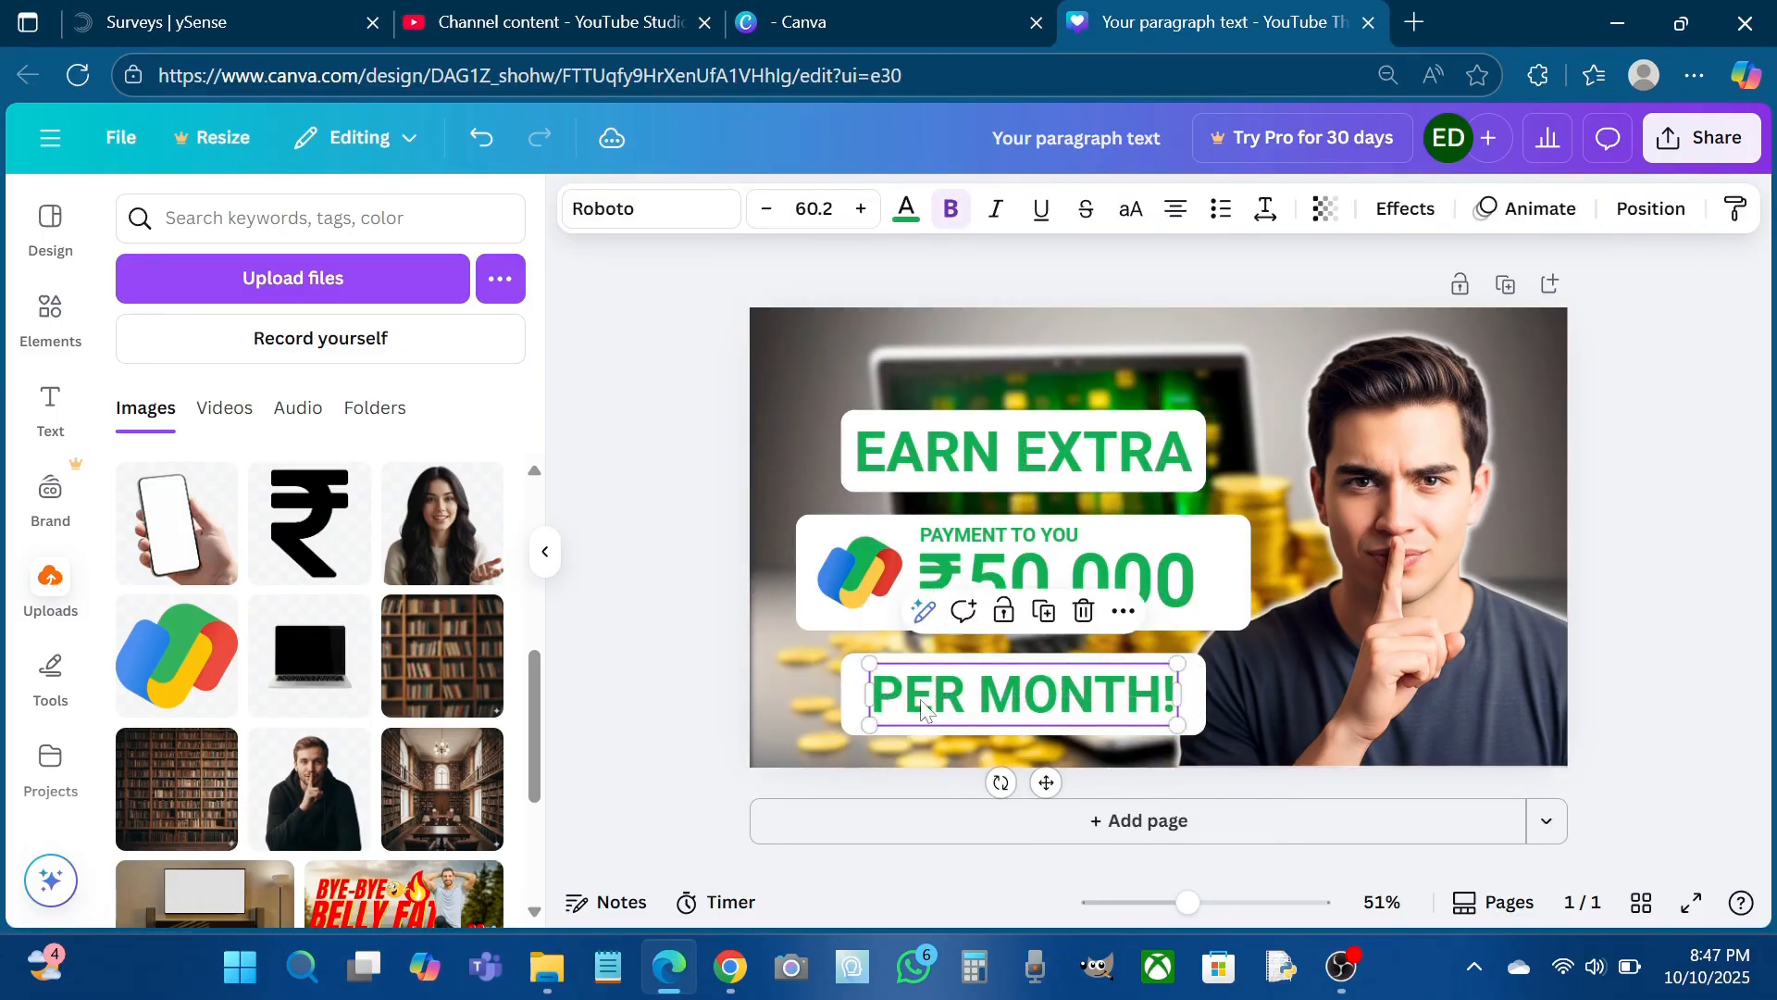
pyautogui.click(815, 702)
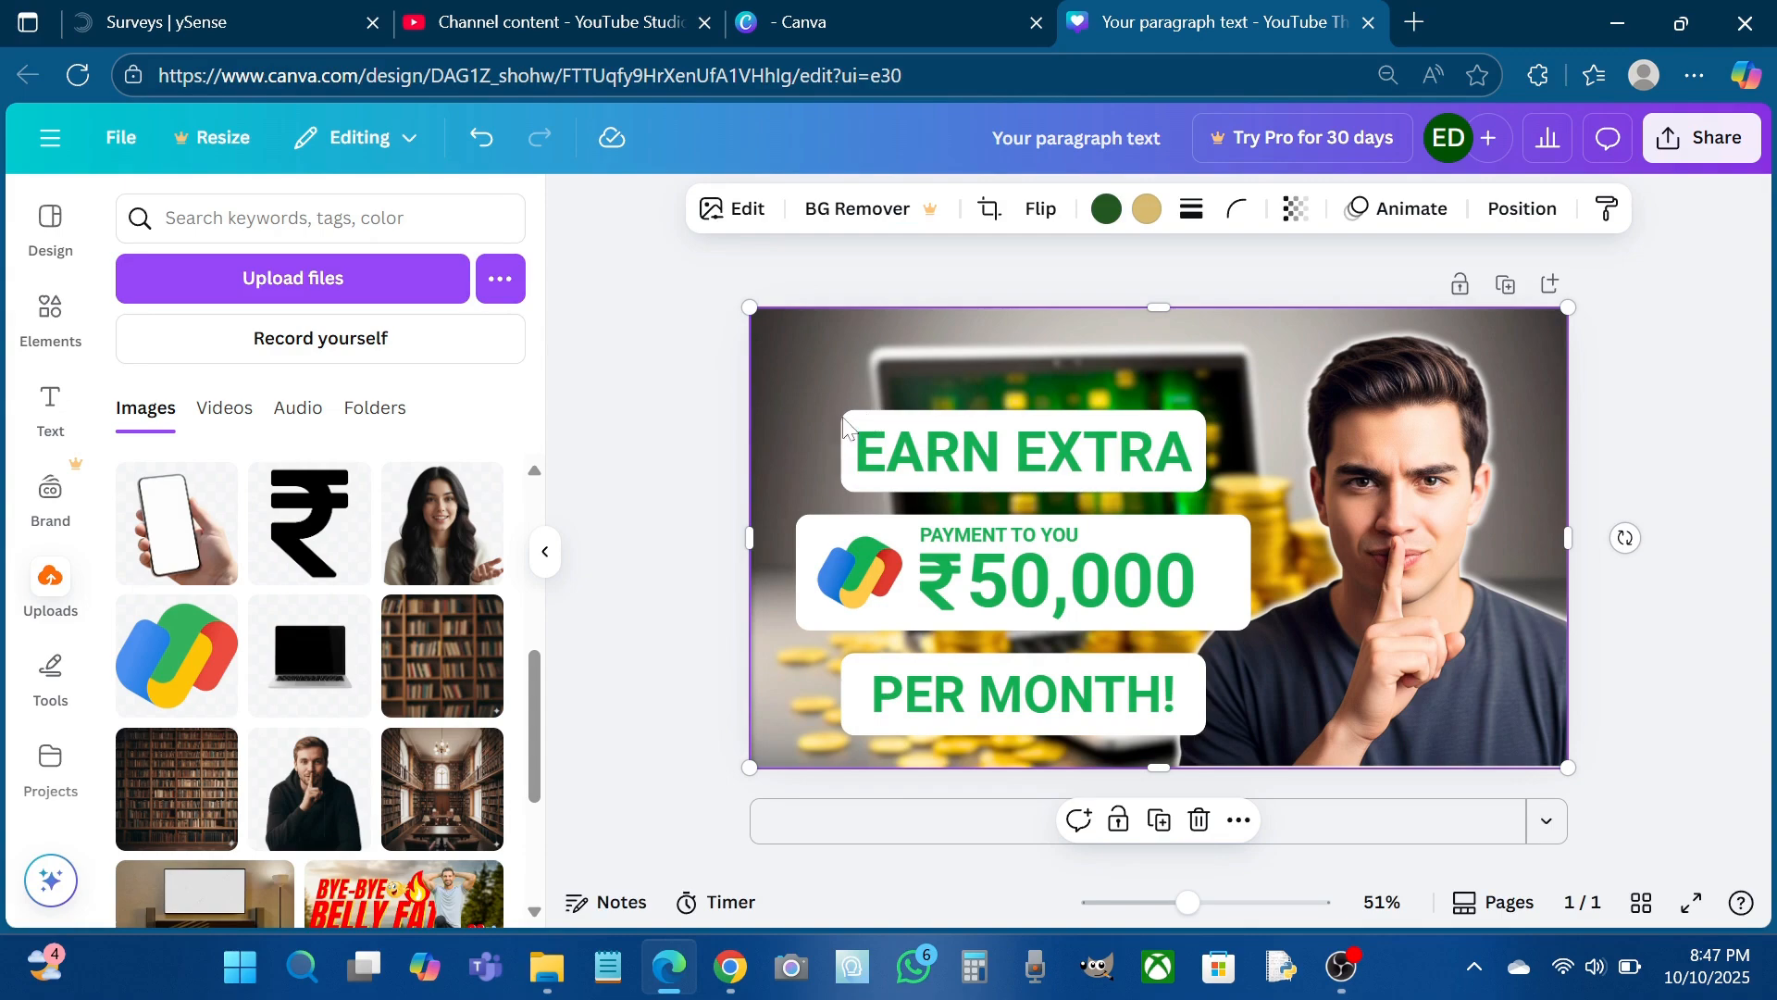
# Duplicate the white rectangle behind "EARN EXTRA", make the copy shorter and place it near the thumbnail's upper edge
pyautogui.moveTo(840, 426); pyautogui.dragTo(848, 431)
pyautogui.hotkey('ctrl', 'z')
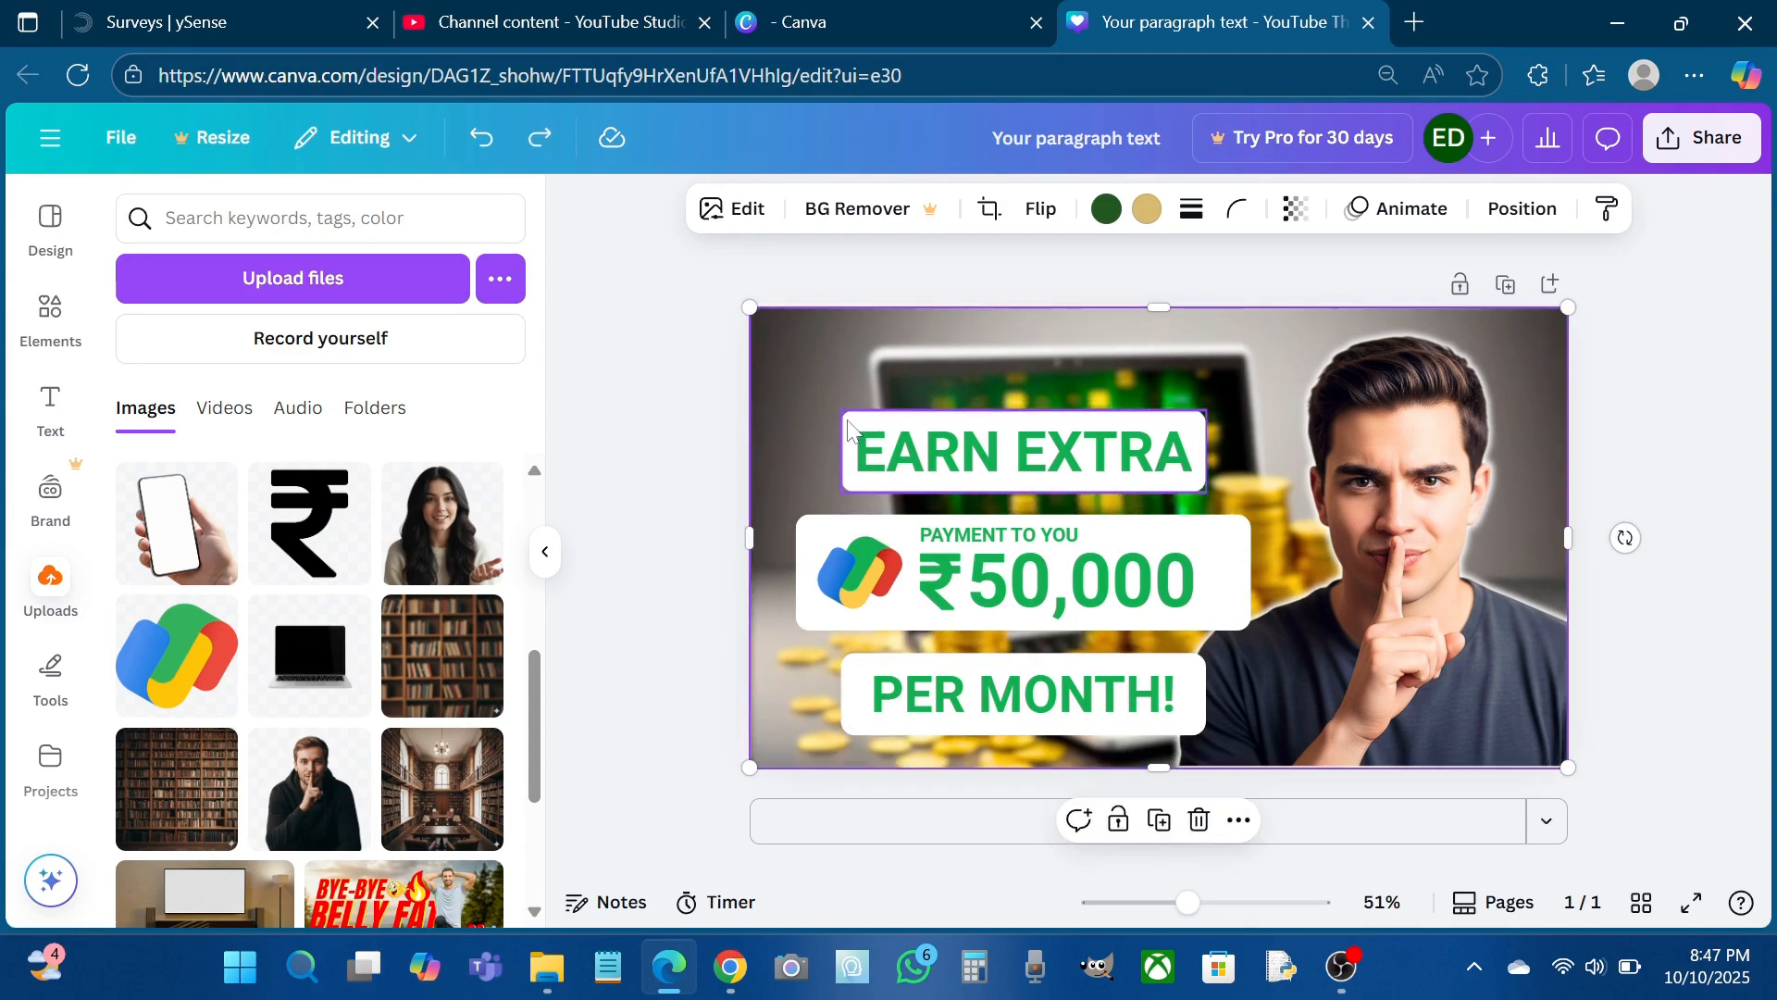
pyautogui.click(848, 428)
pyautogui.moveTo(1020, 413); pyautogui.dragTo(1174, 335)
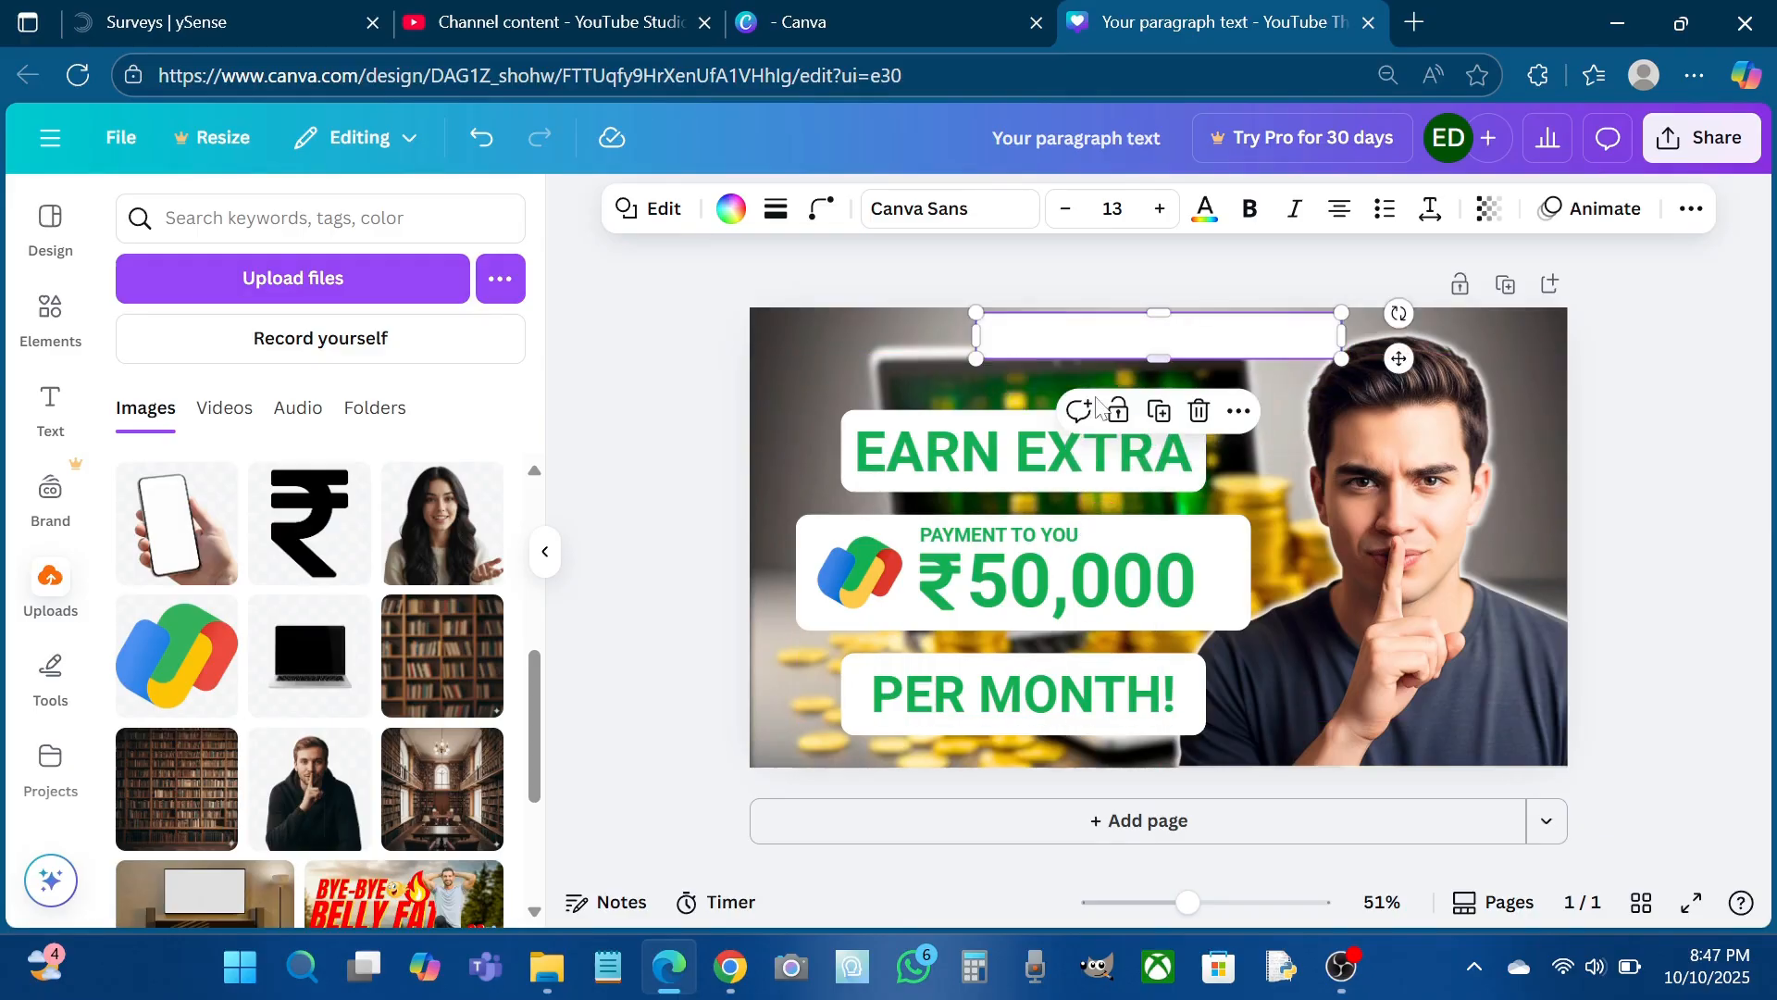
# Place a size 46.1 copy of the "EARN EXTRA" text on the topmost white rectangle and change its wording to "SECRET INCOME"
pyautogui.click(1027, 477)
pyautogui.click(1042, 368)
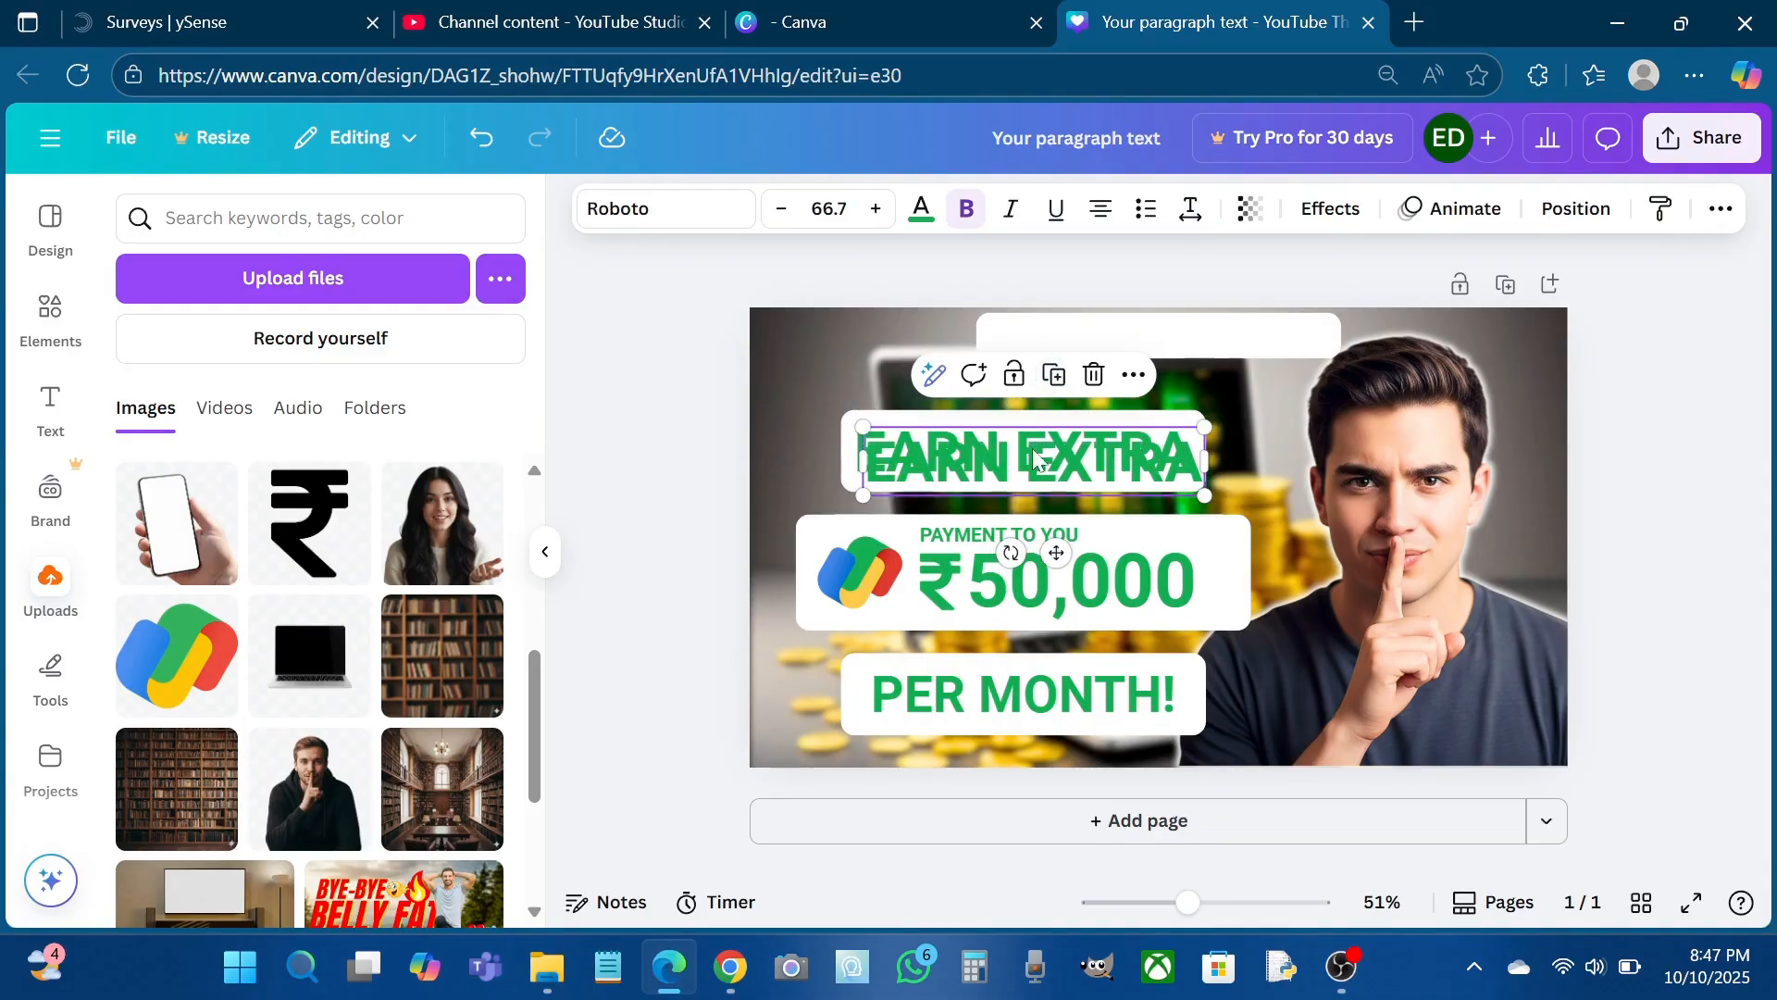
pyautogui.moveTo(1034, 463); pyautogui.dragTo(1148, 338)
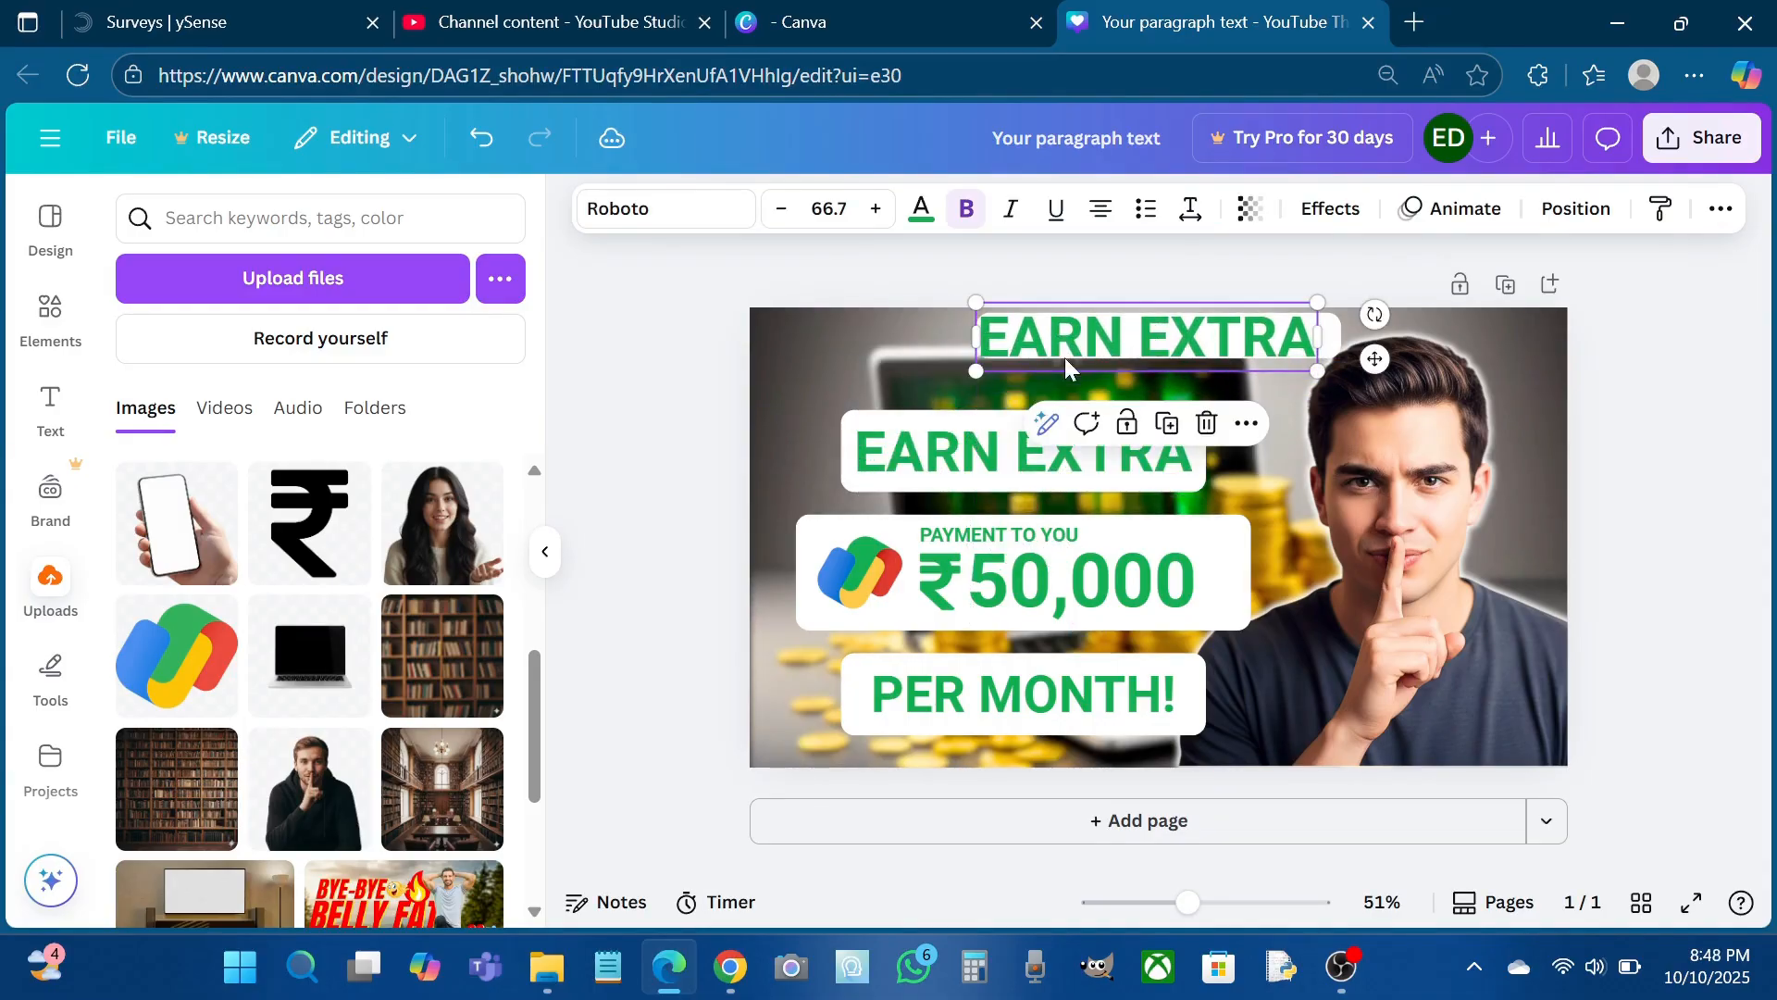
pyautogui.moveTo(974, 369); pyautogui.dragTo(1011, 325)
pyautogui.doubleClick(1164, 326)
pyautogui.write('SECR')
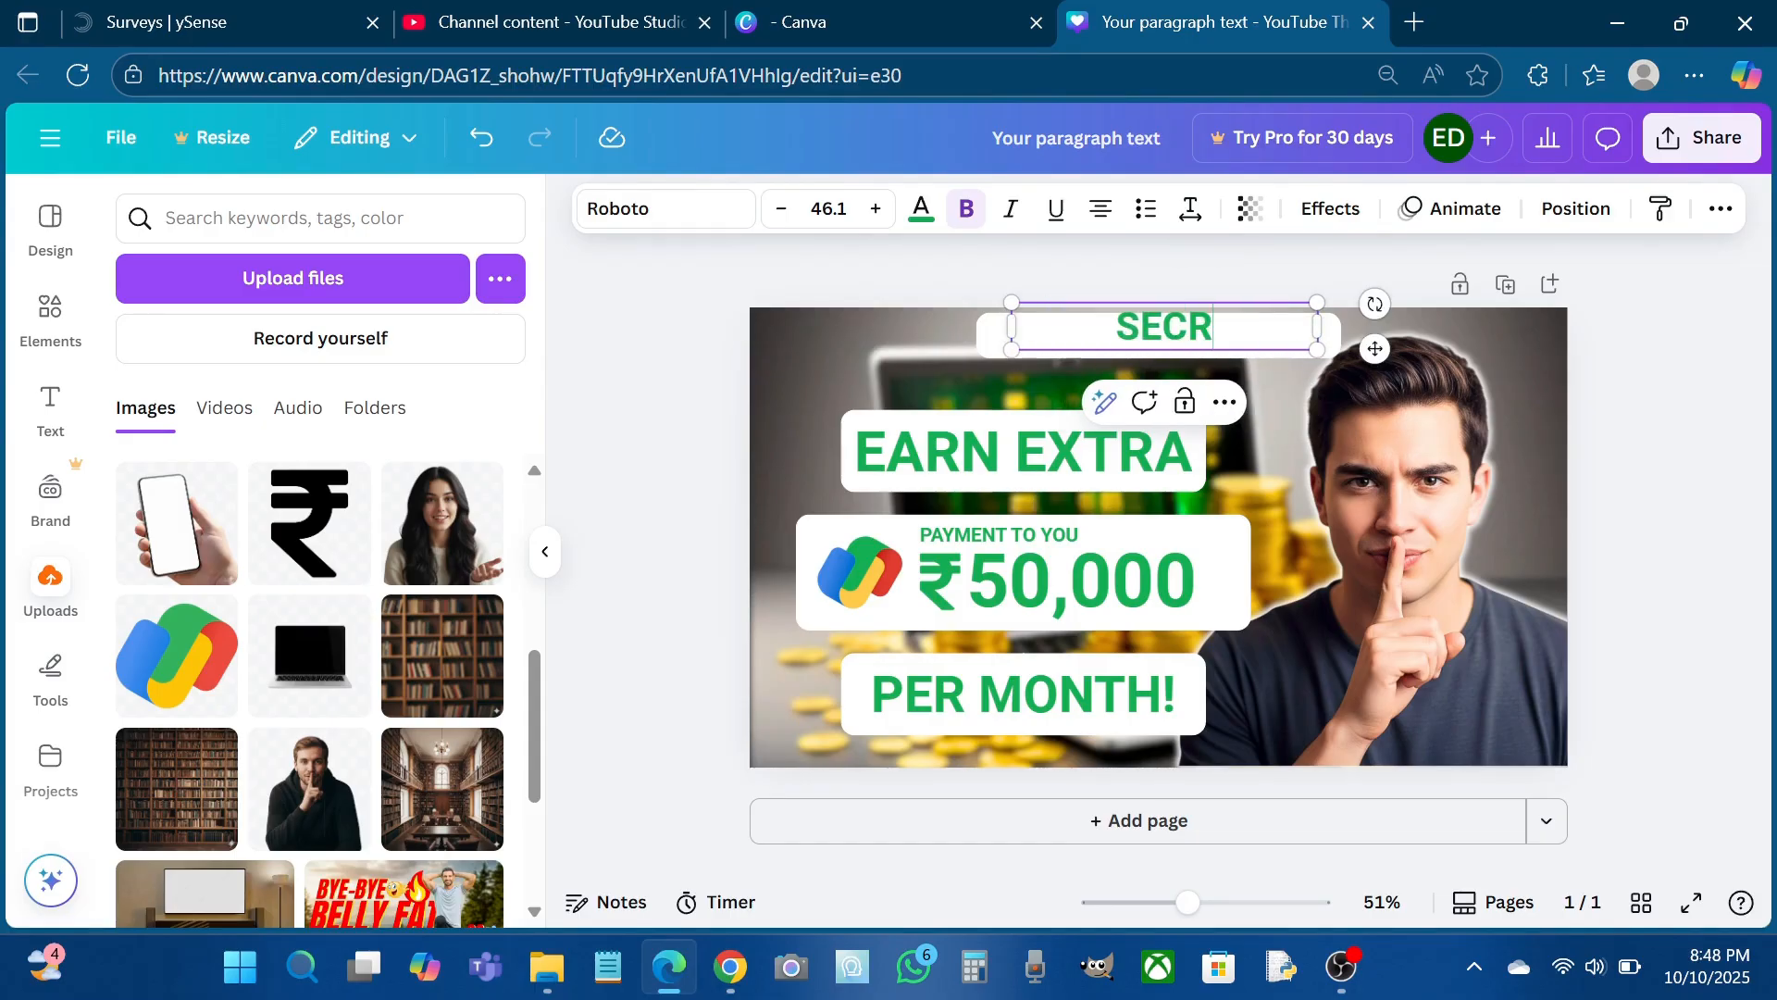
pyautogui.write('ET INCOME')
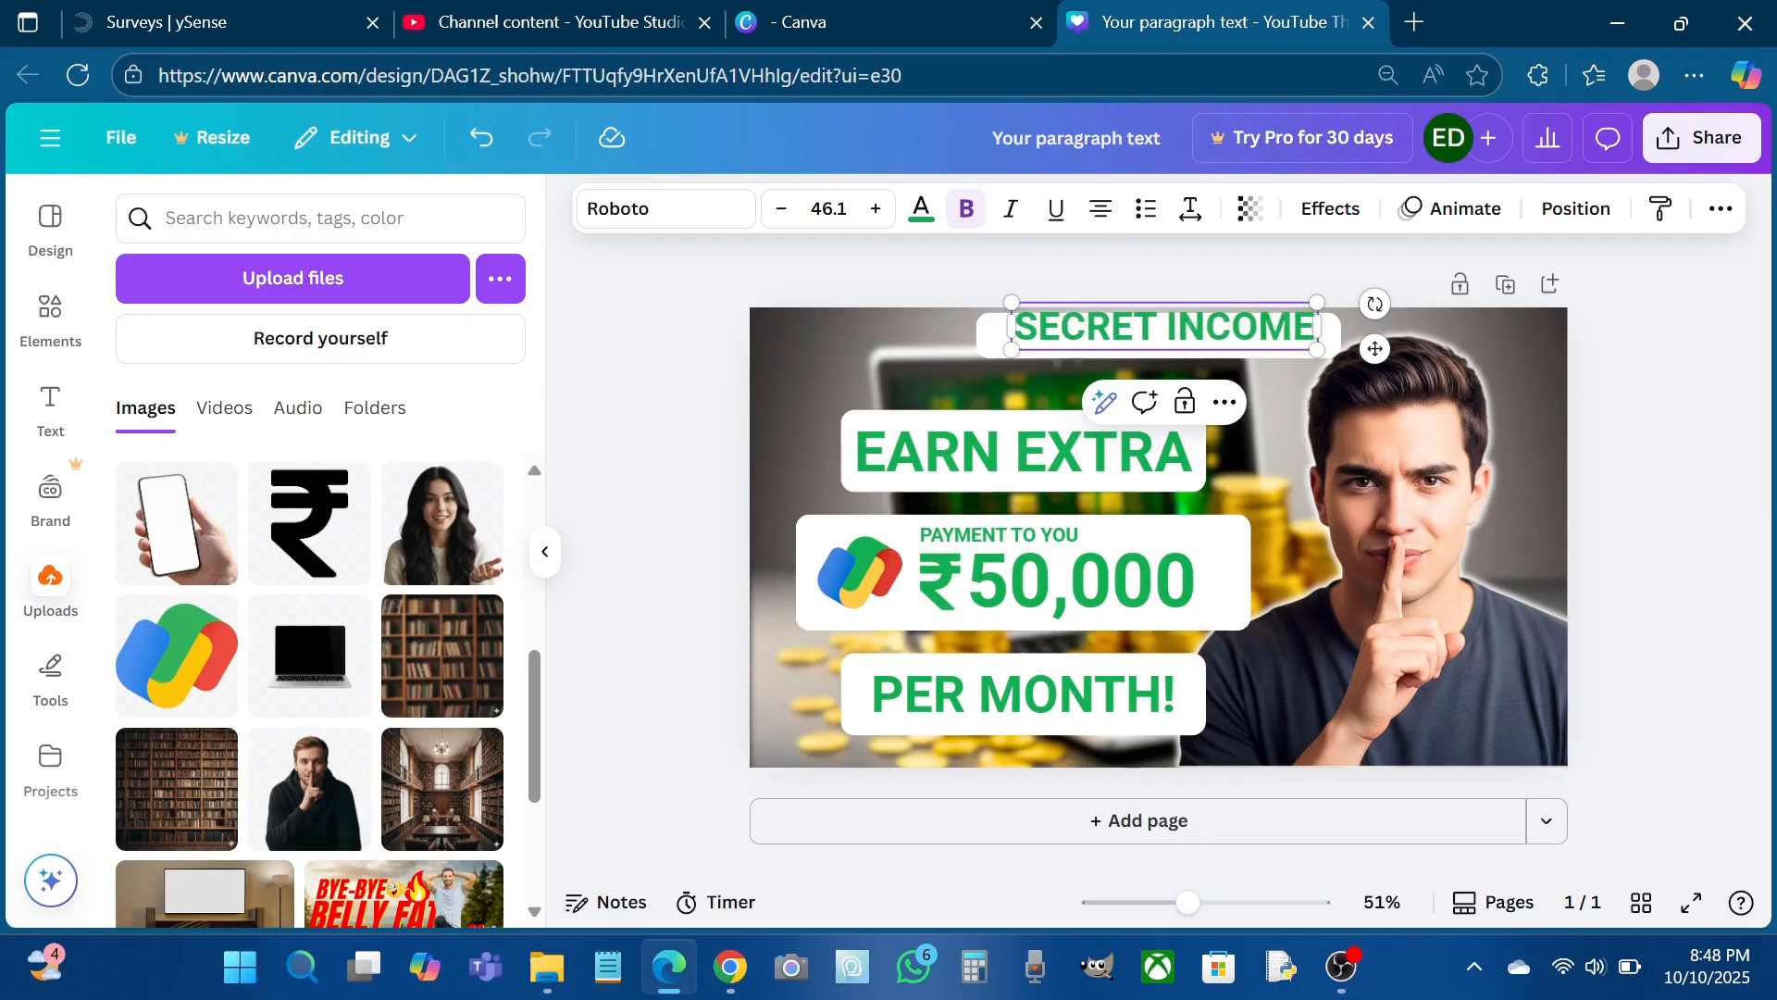
# Reduce "SECRET INCOME" to size 42 and center it inside the topmost white rectangle
pyautogui.scroll(3, 1122, 326)
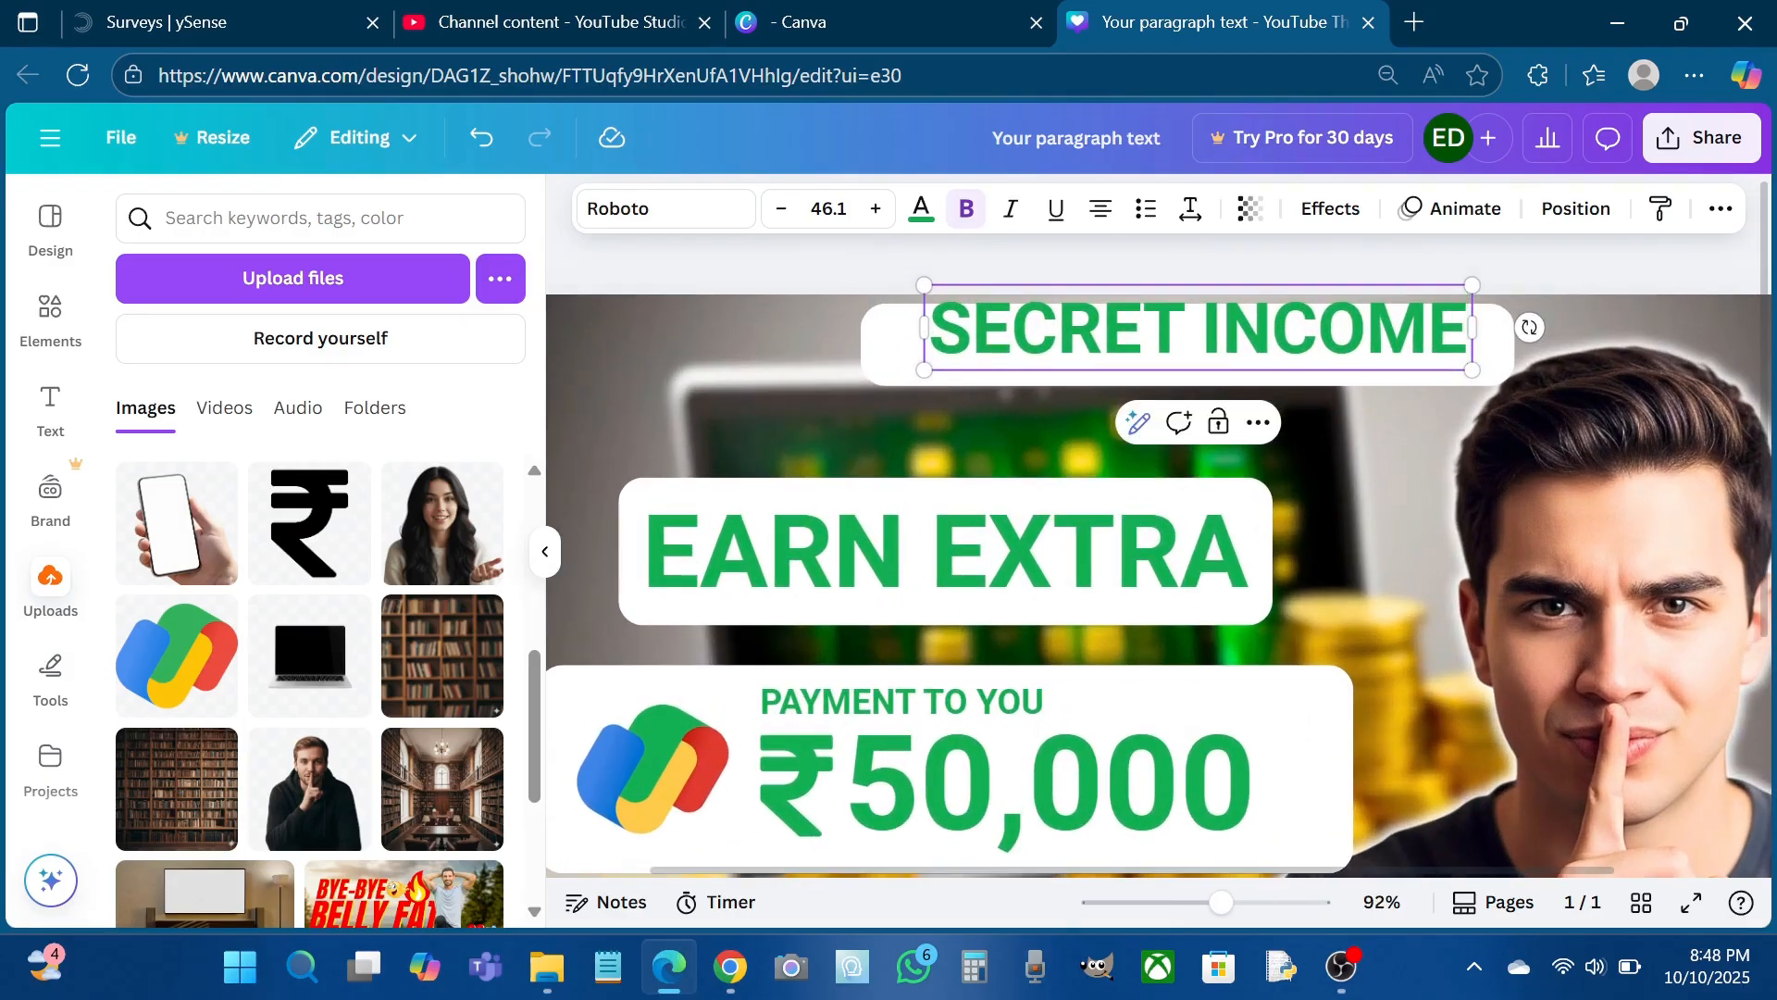
pyautogui.press('Escape')
pyautogui.moveTo(1018, 333); pyautogui.dragTo(1012, 343)
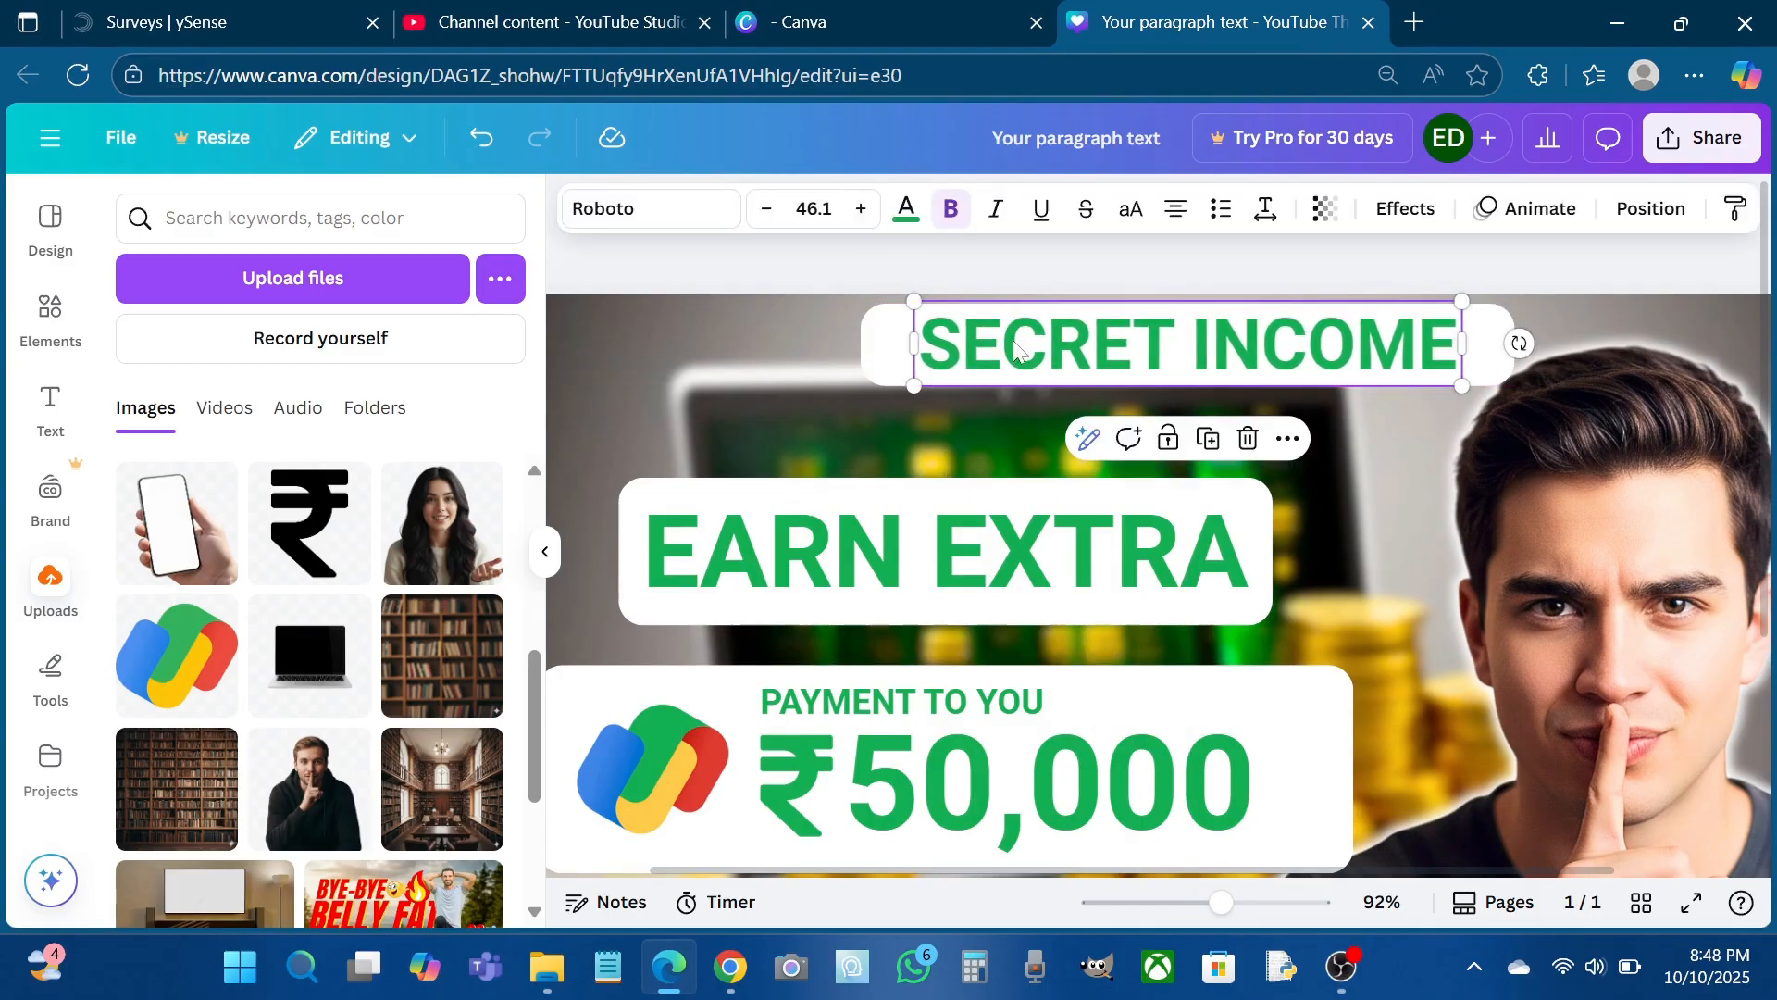
pyautogui.moveTo(913, 300); pyautogui.dragTo(963, 308)
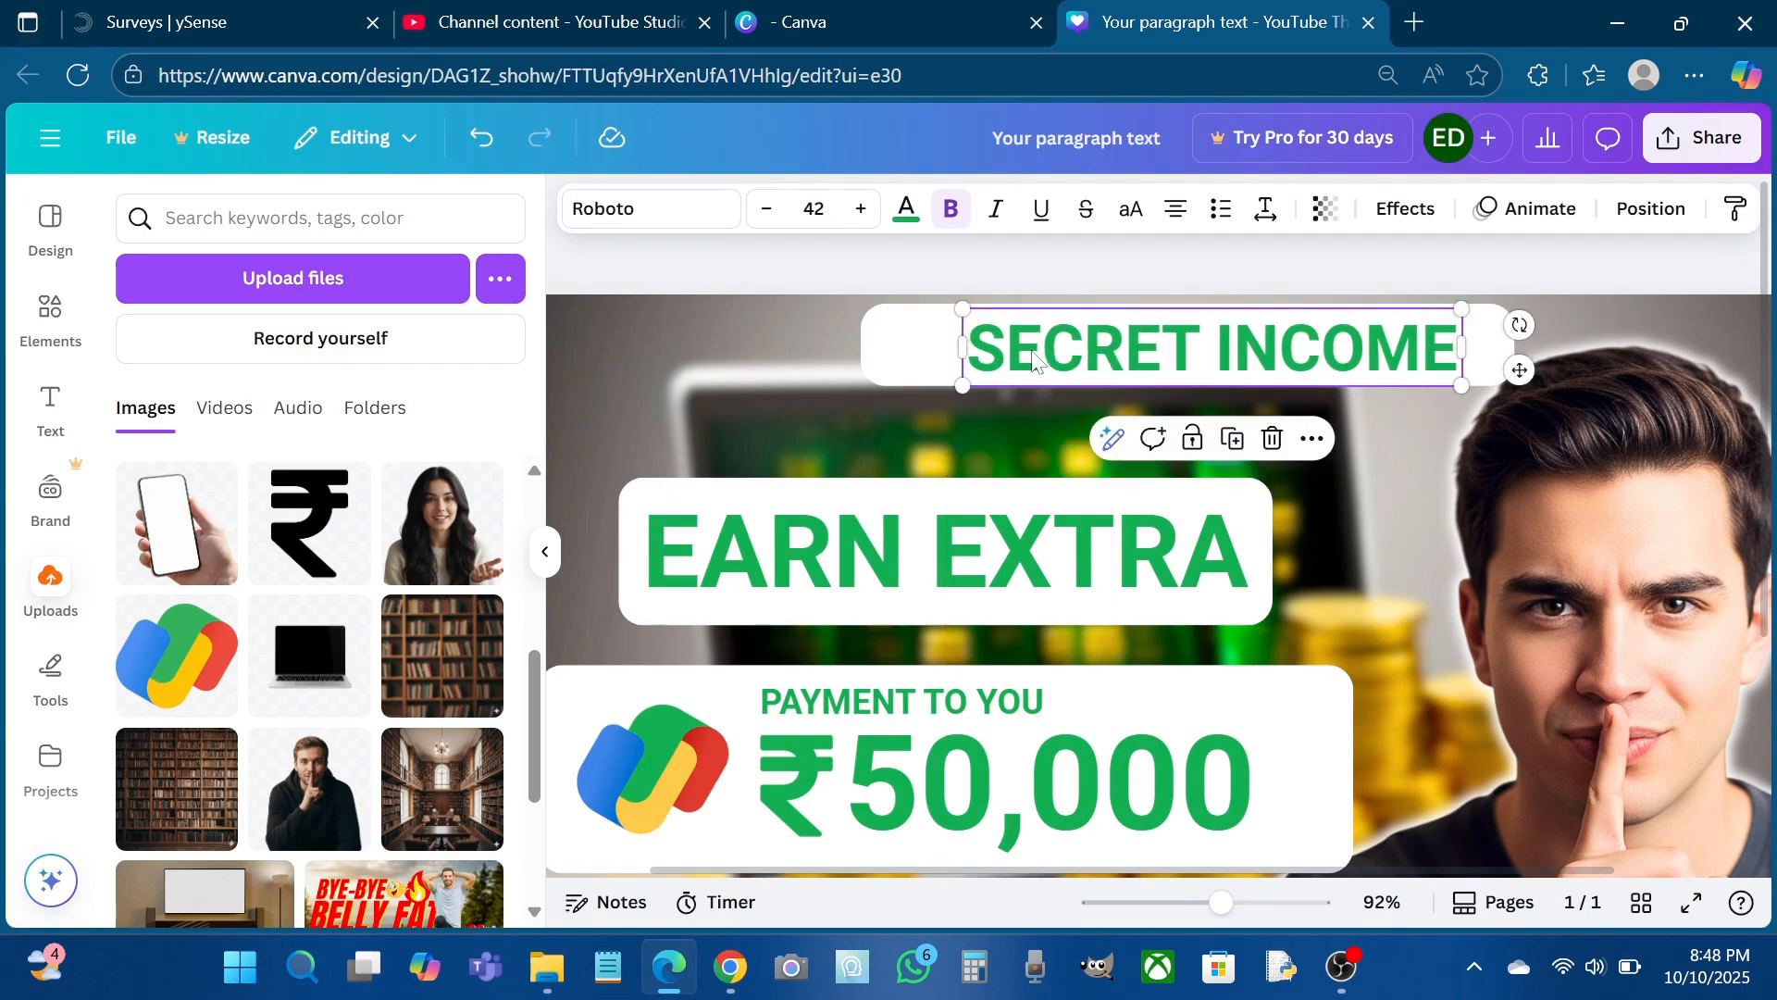
pyautogui.moveTo(1033, 361); pyautogui.dragTo(1007, 346)
pyautogui.scroll(-3, 1007, 345)
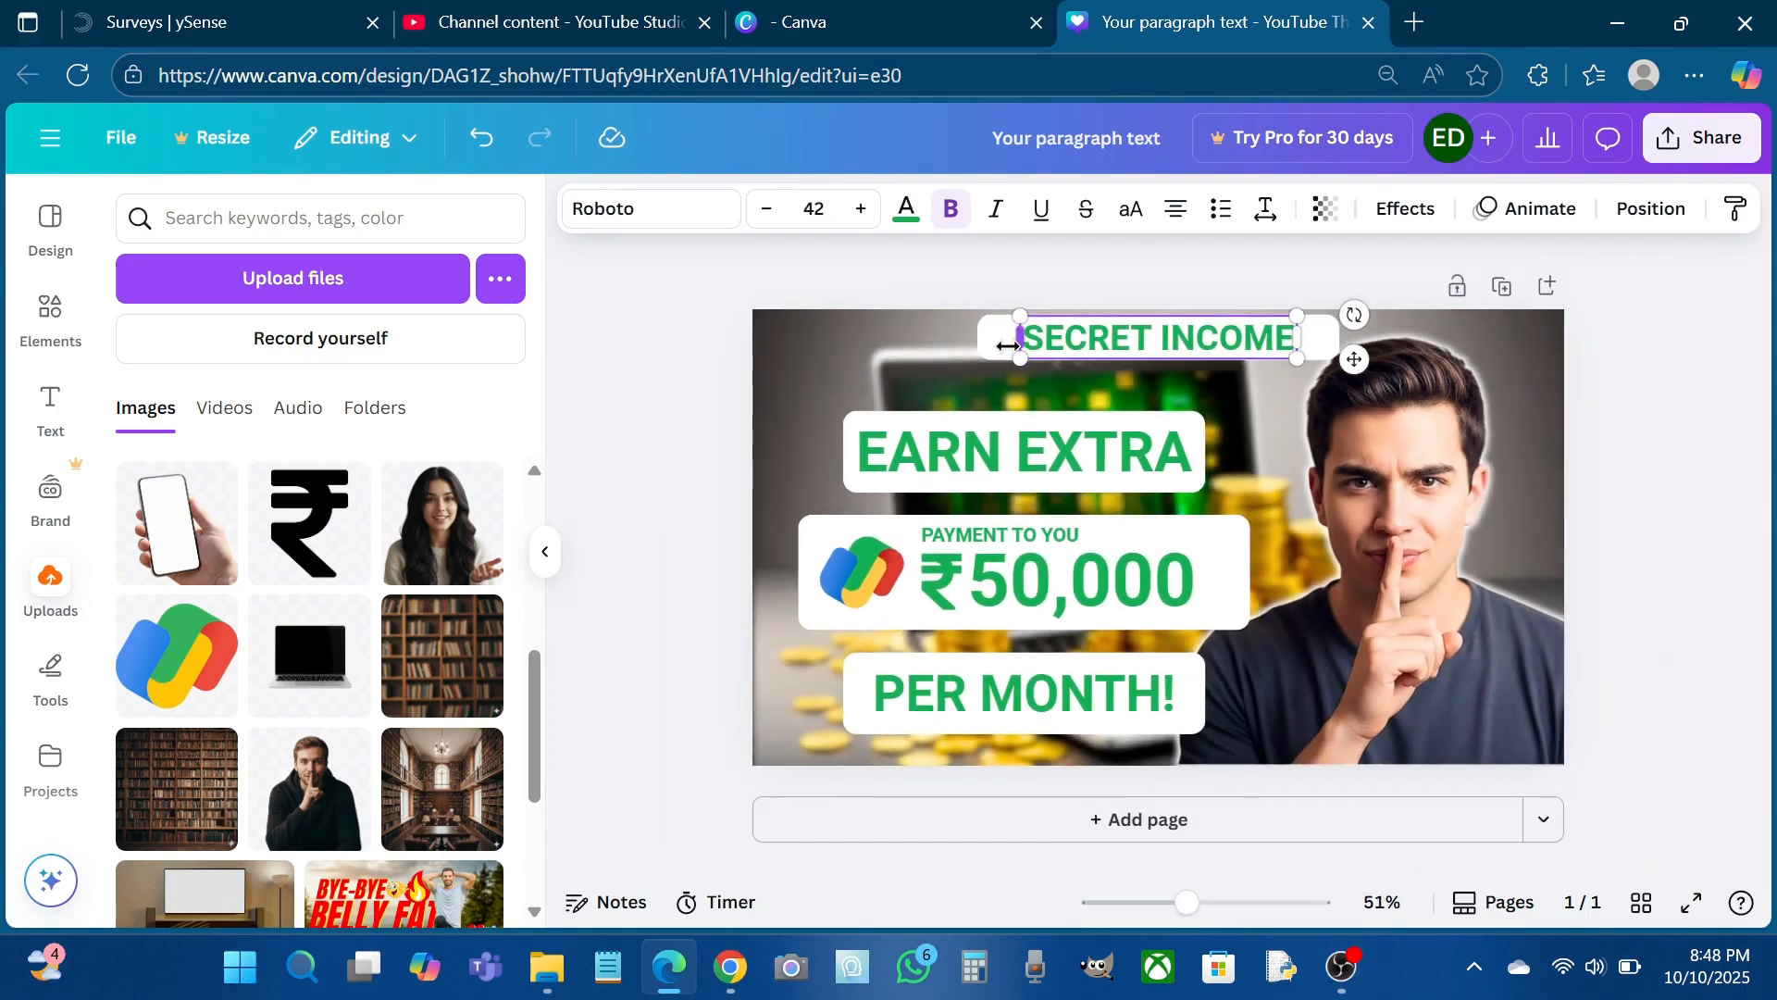
pyautogui.click(677, 399)
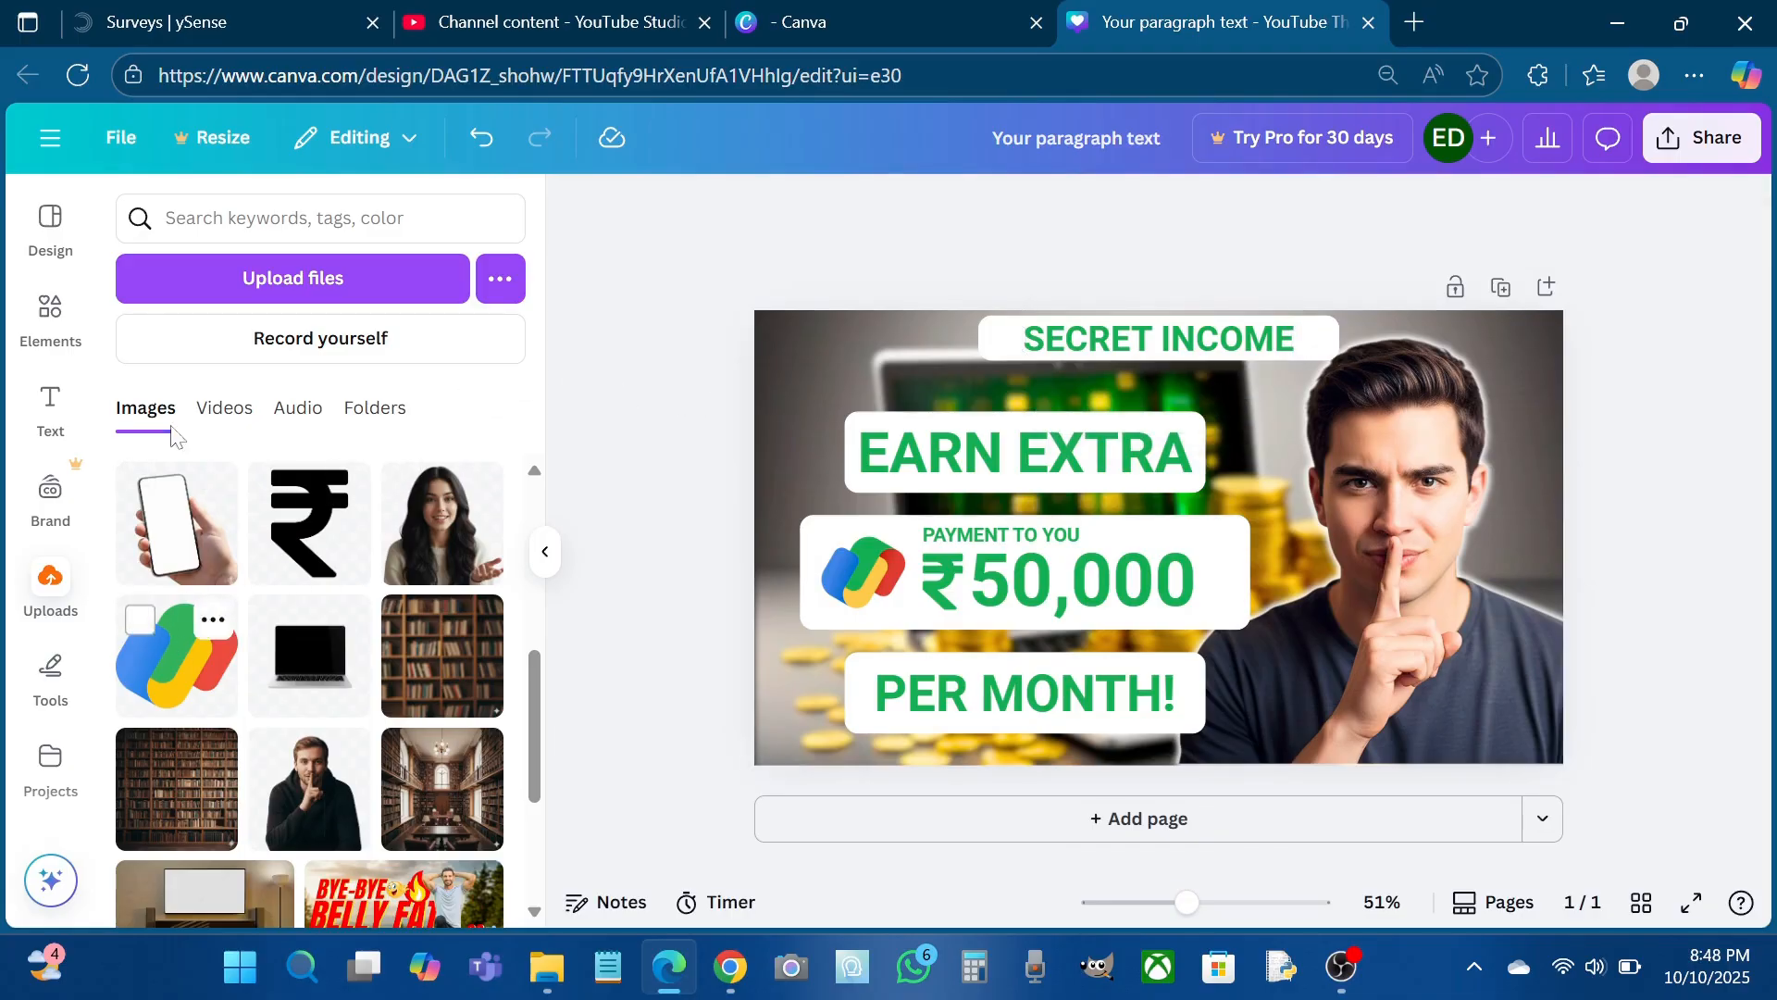
# Search the uploaded images for "ARROW"
pyautogui.click(167, 218)
pyautogui.write('ARROW')
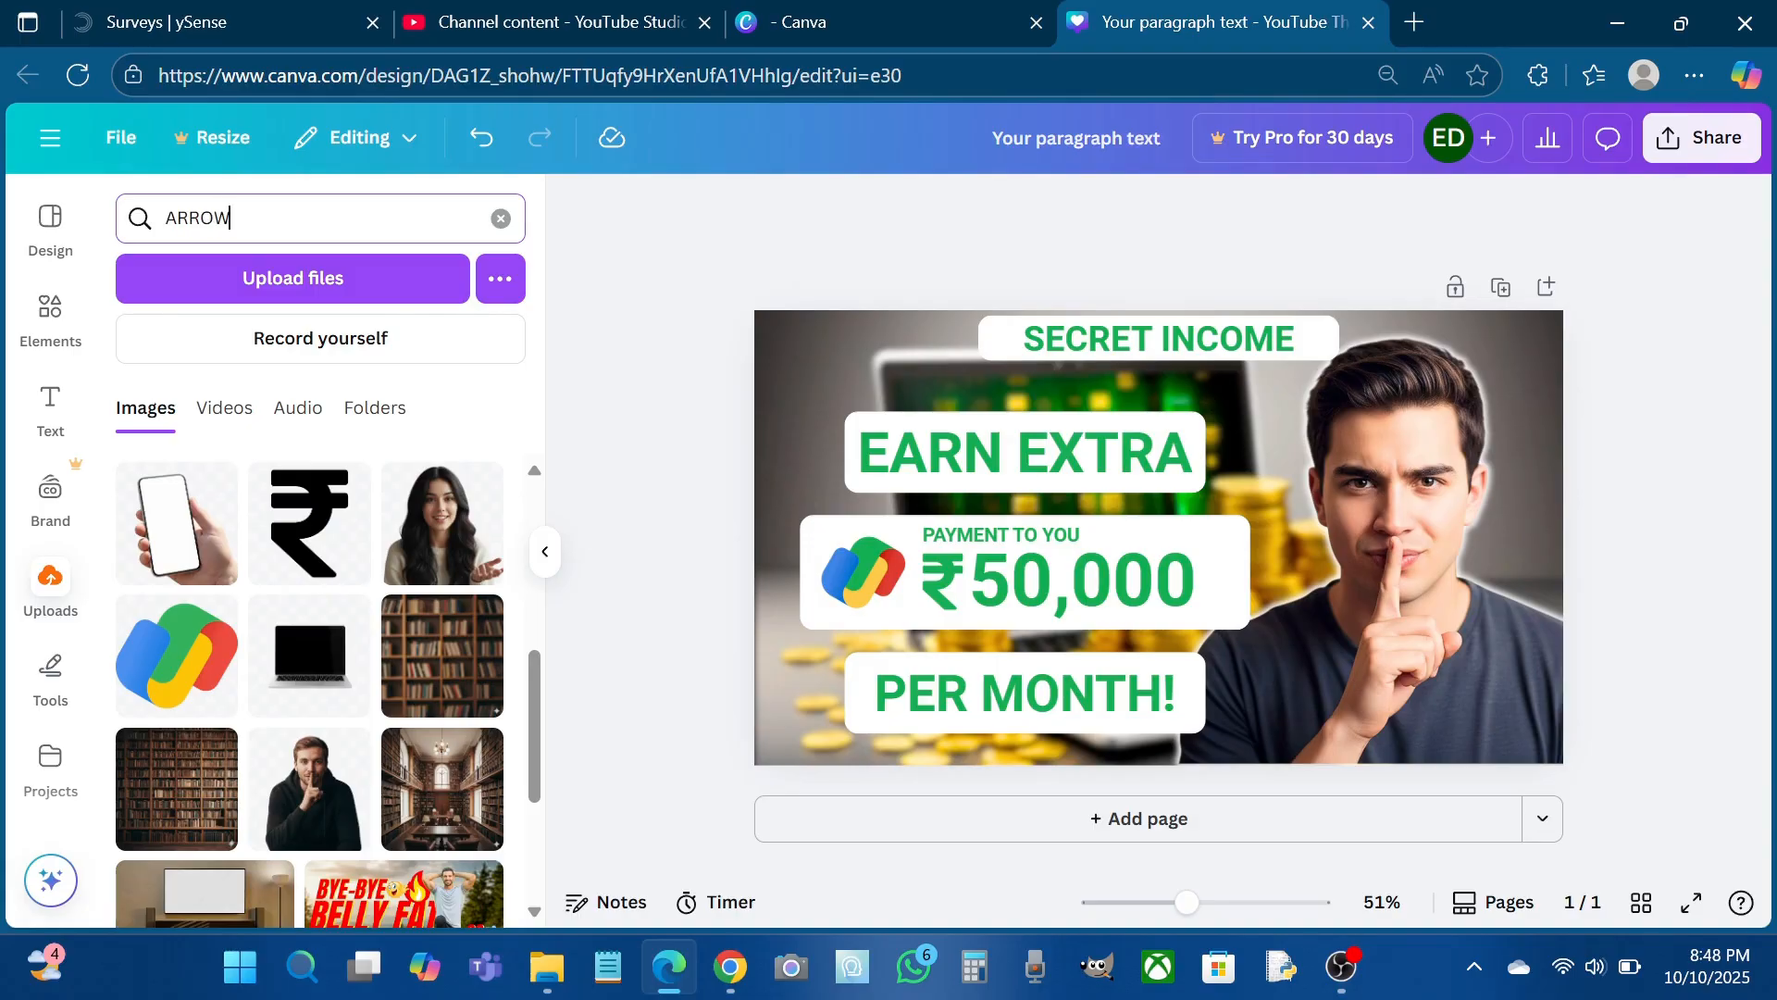
pyautogui.press('Return')
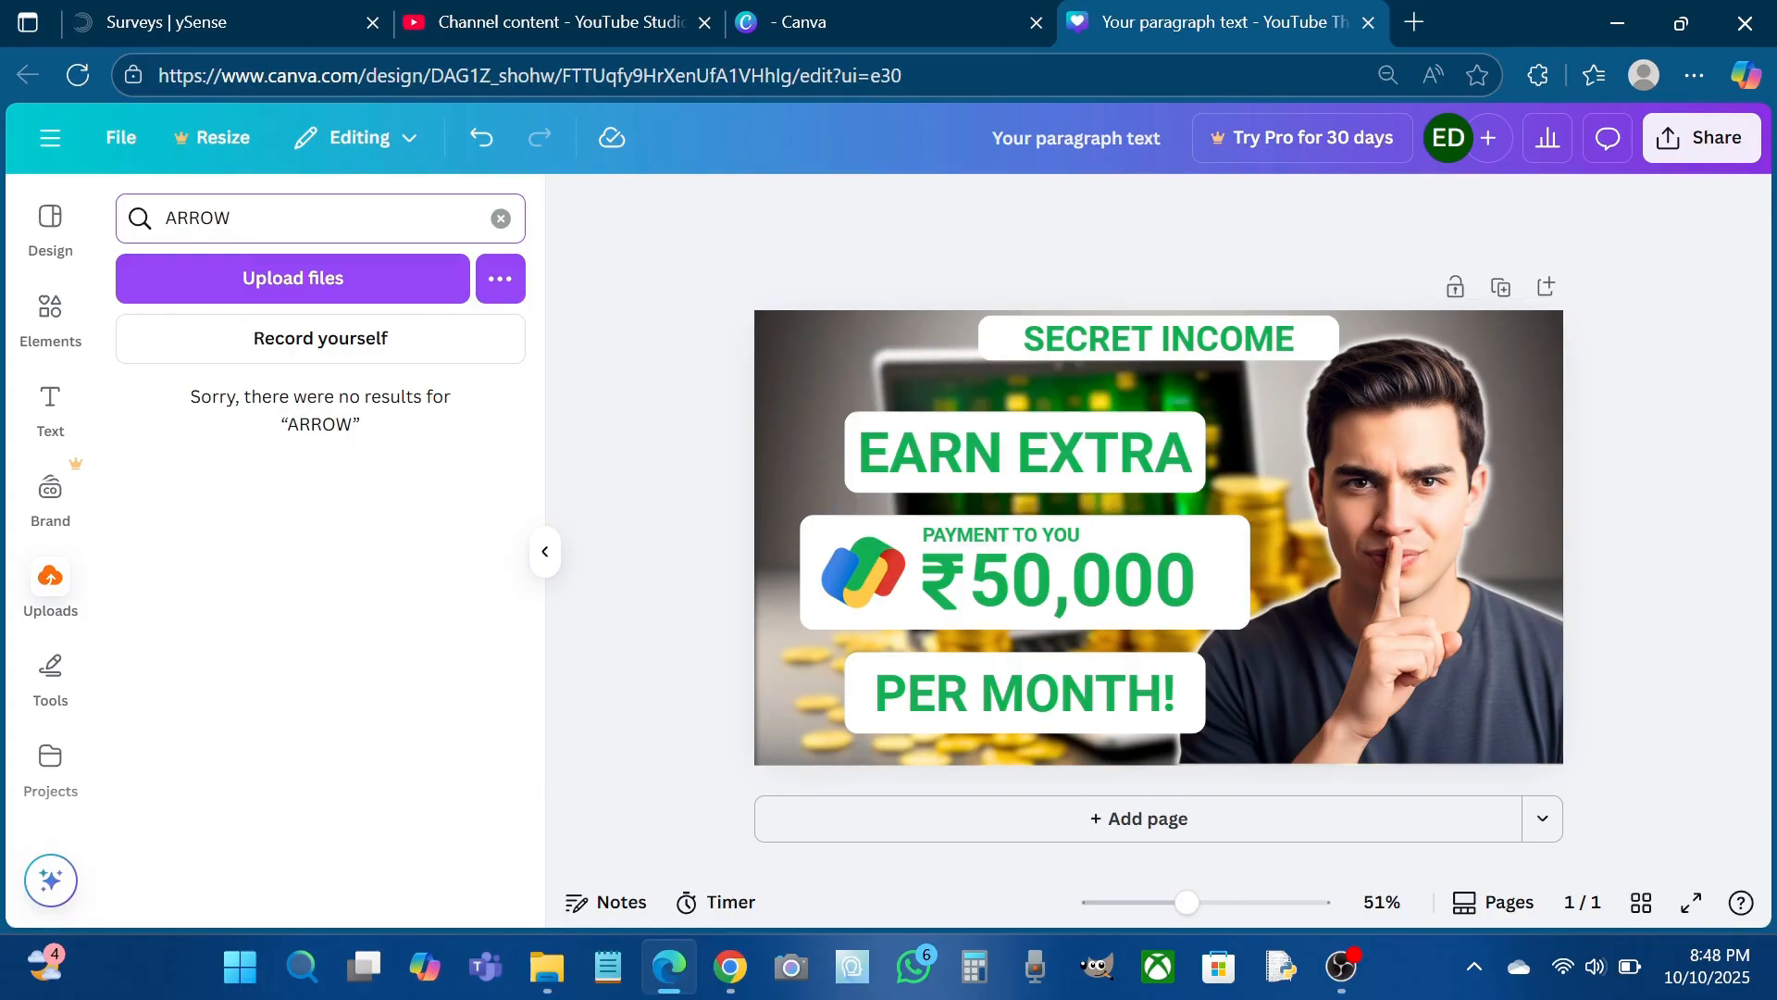
# Search the elements library for "ARROW" and add the orange curved upward arrow graphic to the thumbnail
pyautogui.click(51, 323)
pyautogui.click(241, 217)
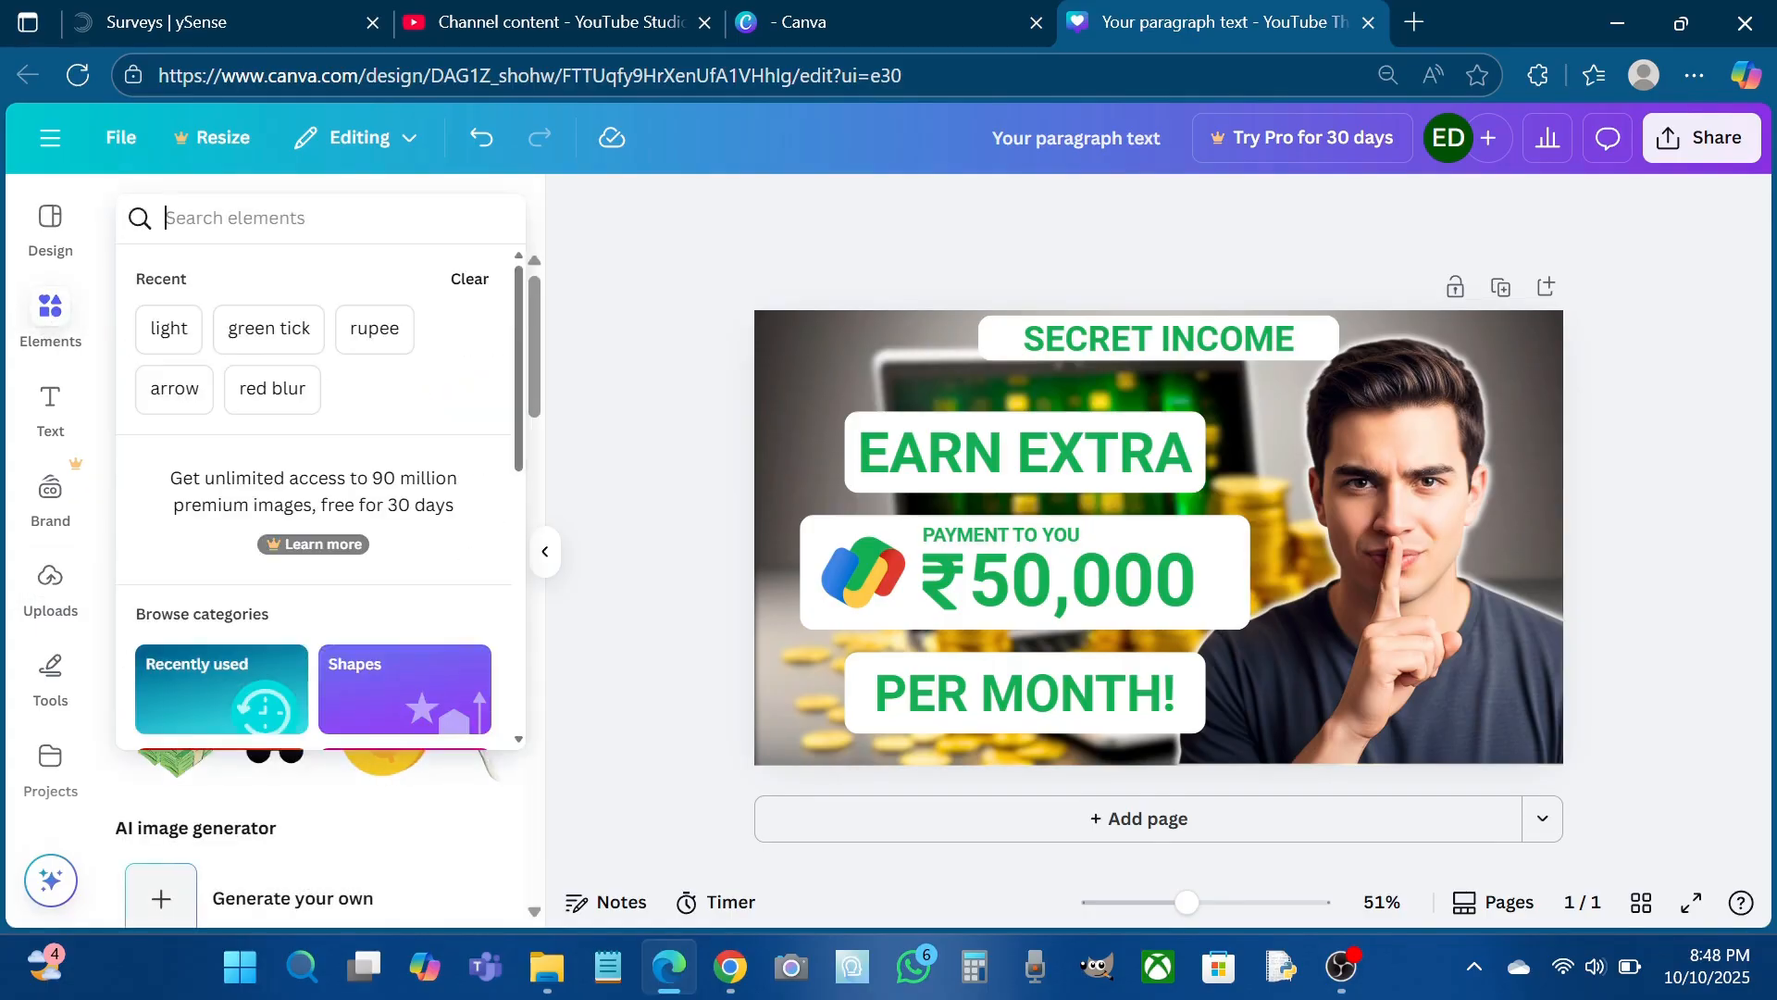
pyautogui.write('ARROW')
pyautogui.press('Return')
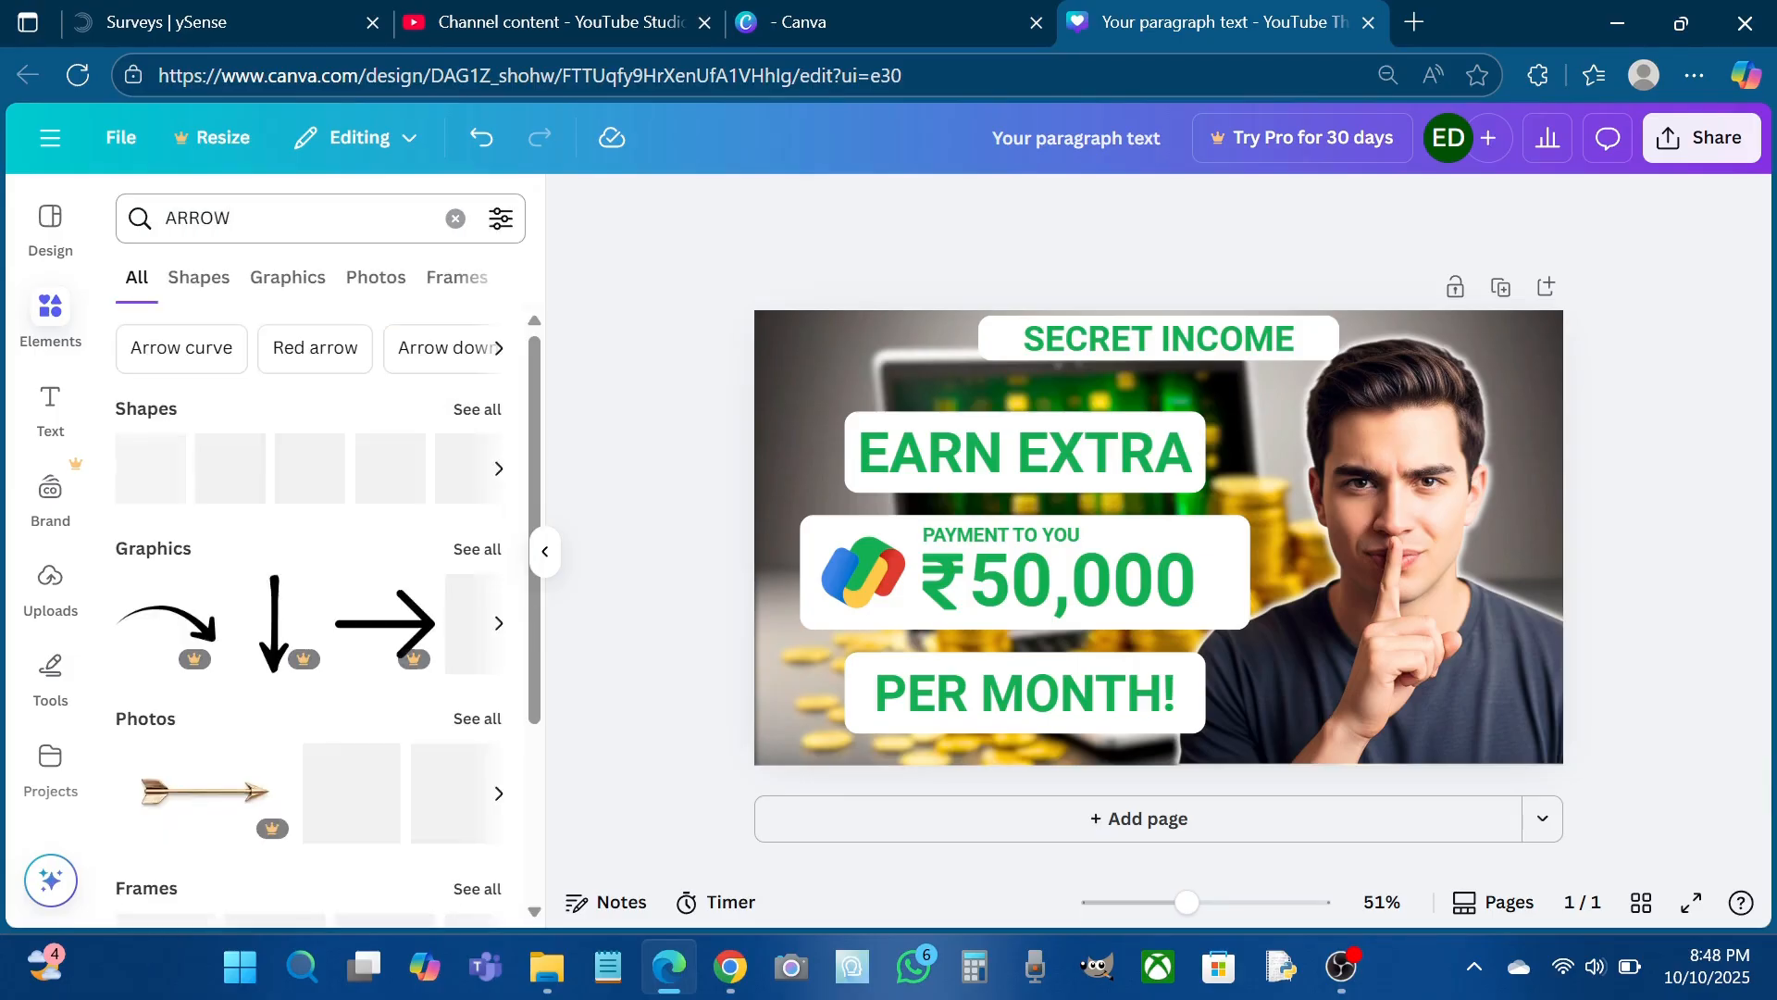
pyautogui.click(475, 730)
pyautogui.scroll(-8, 169, 654)
pyautogui.scroll(-2, 169, 644)
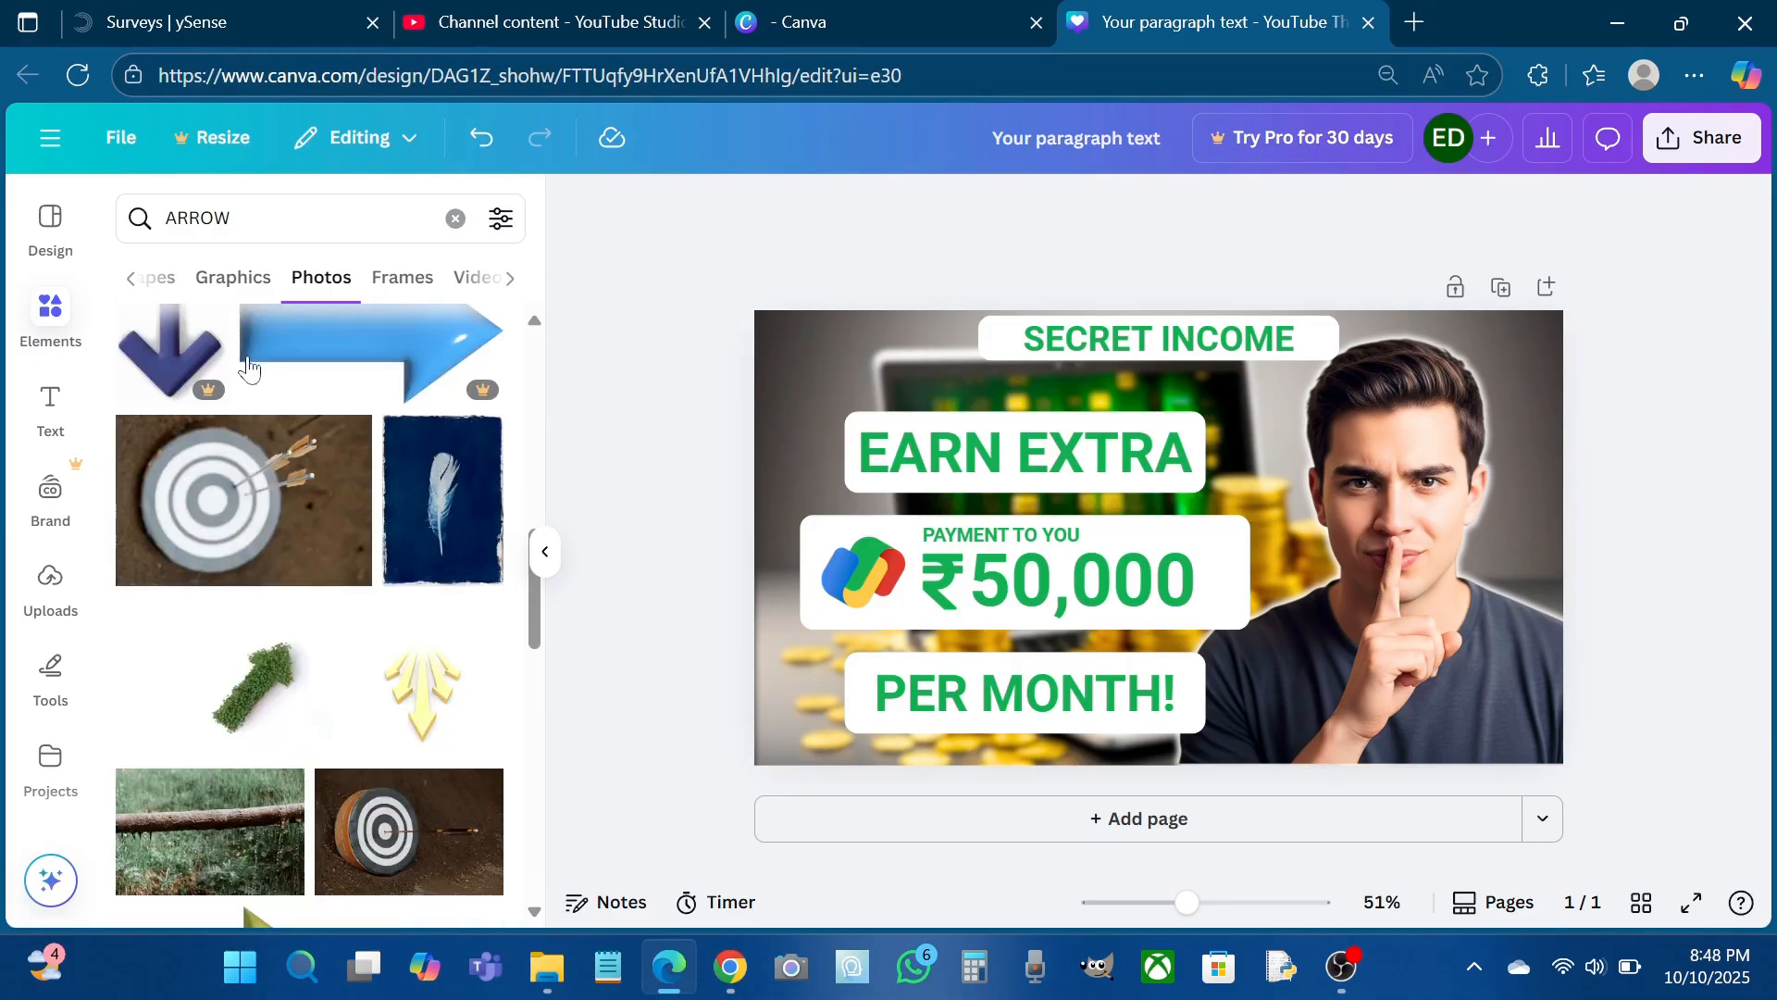
pyautogui.click(221, 289)
pyautogui.scroll(-5, 382, 645)
pyautogui.scroll(-8, 382, 645)
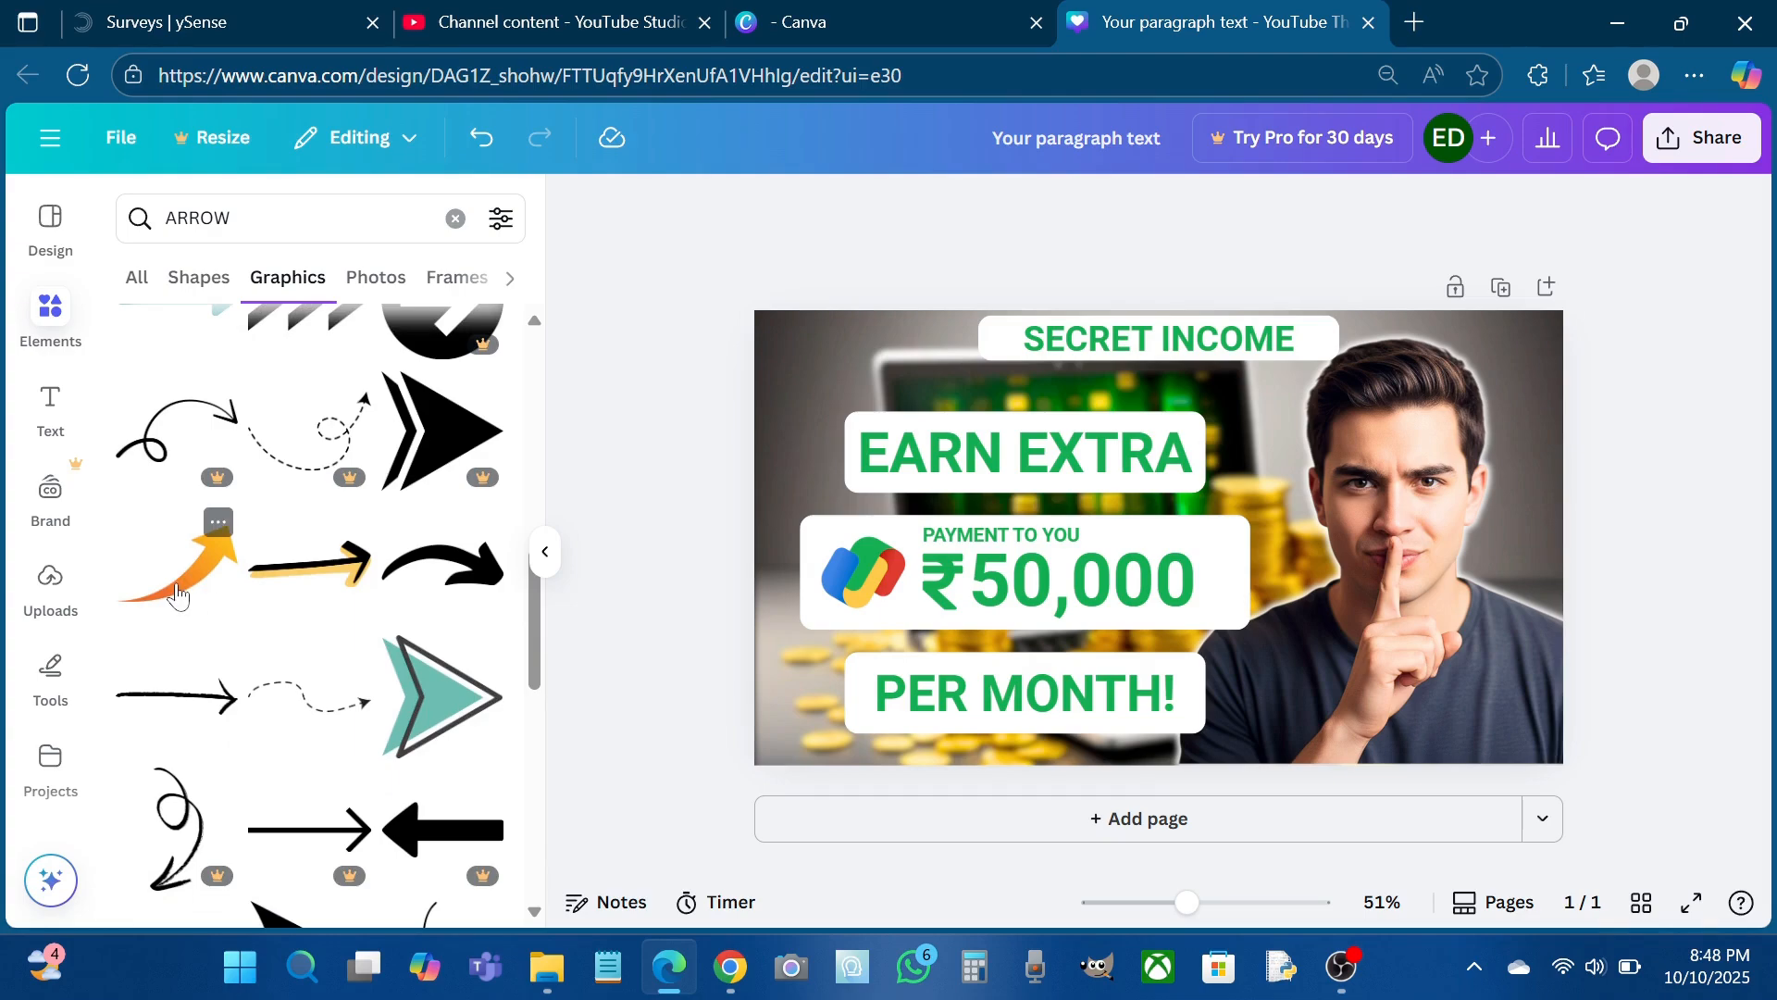
pyautogui.click(179, 596)
# Shrink and rotate the orange arrow and place it right of "EARN EXTRA", pointing up at the "SECRET INCOME" box
pyautogui.moveTo(1315, 629); pyautogui.dragTo(1352, 662)
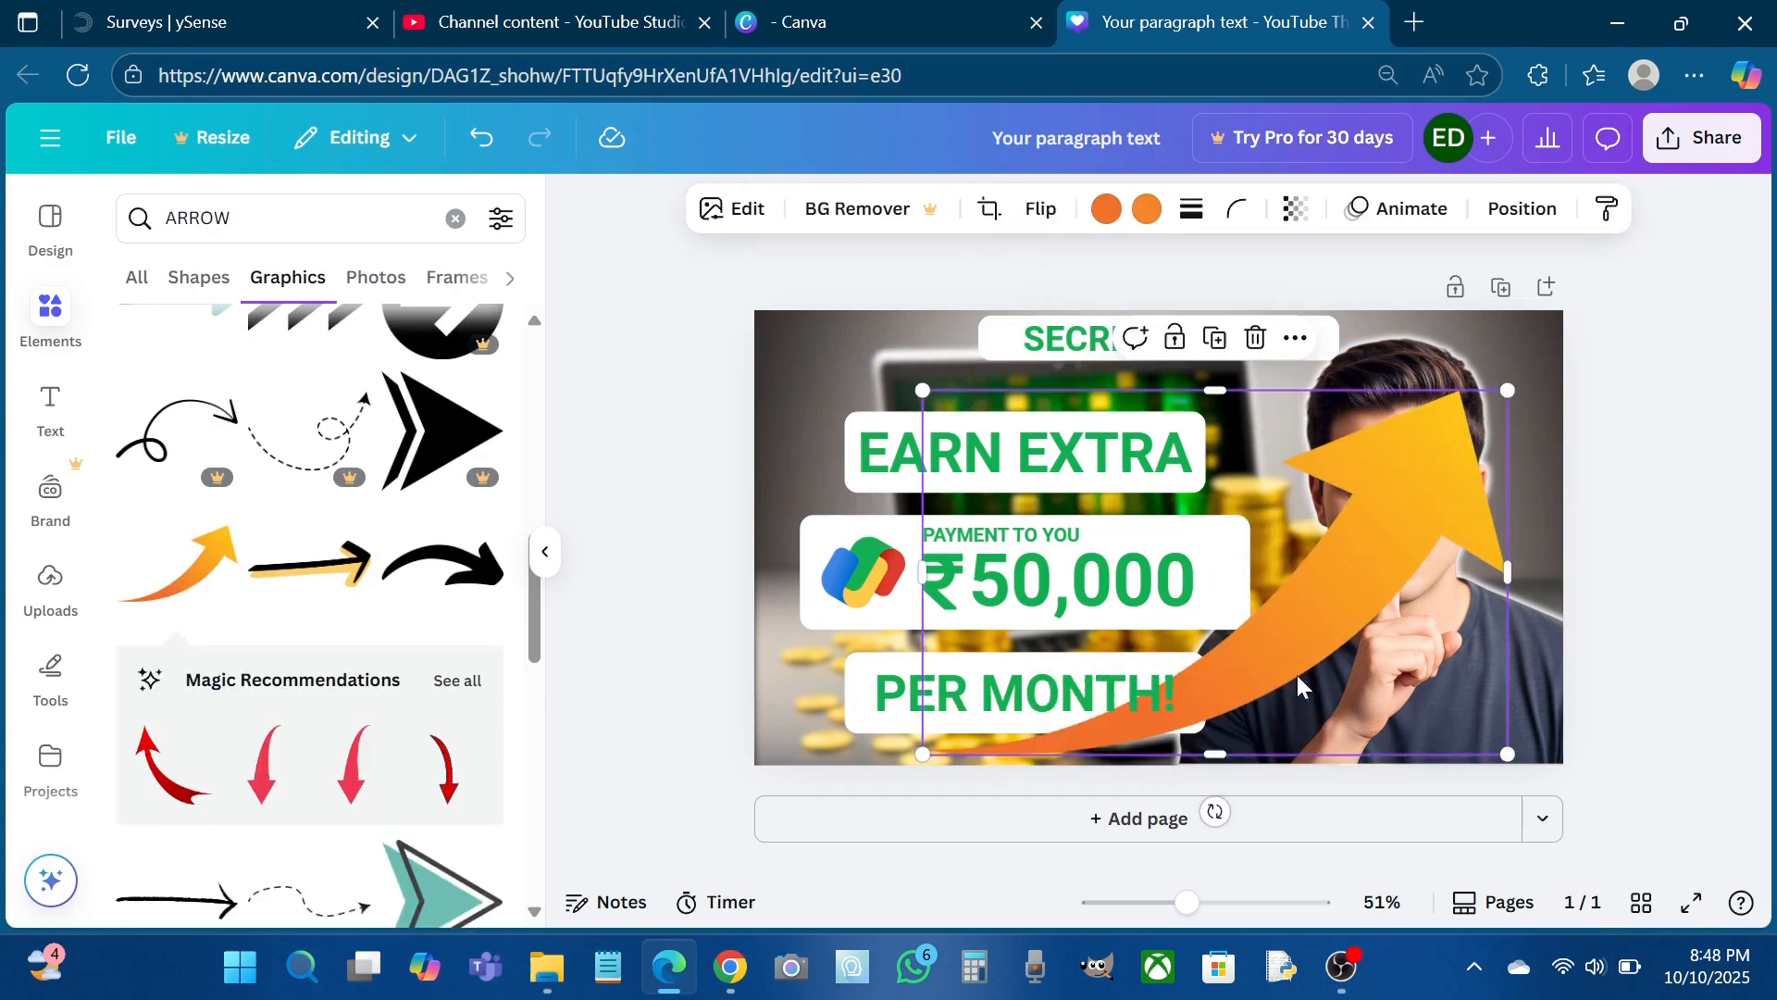
pyautogui.moveTo(925, 754); pyautogui.dragTo(1468, 553)
pyautogui.moveTo(1457, 435); pyautogui.dragTo(1359, 470)
pyautogui.moveTo(1327, 560); pyautogui.dragTo(1389, 554)
pyautogui.moveTo(1350, 469); pyautogui.dragTo(1252, 421)
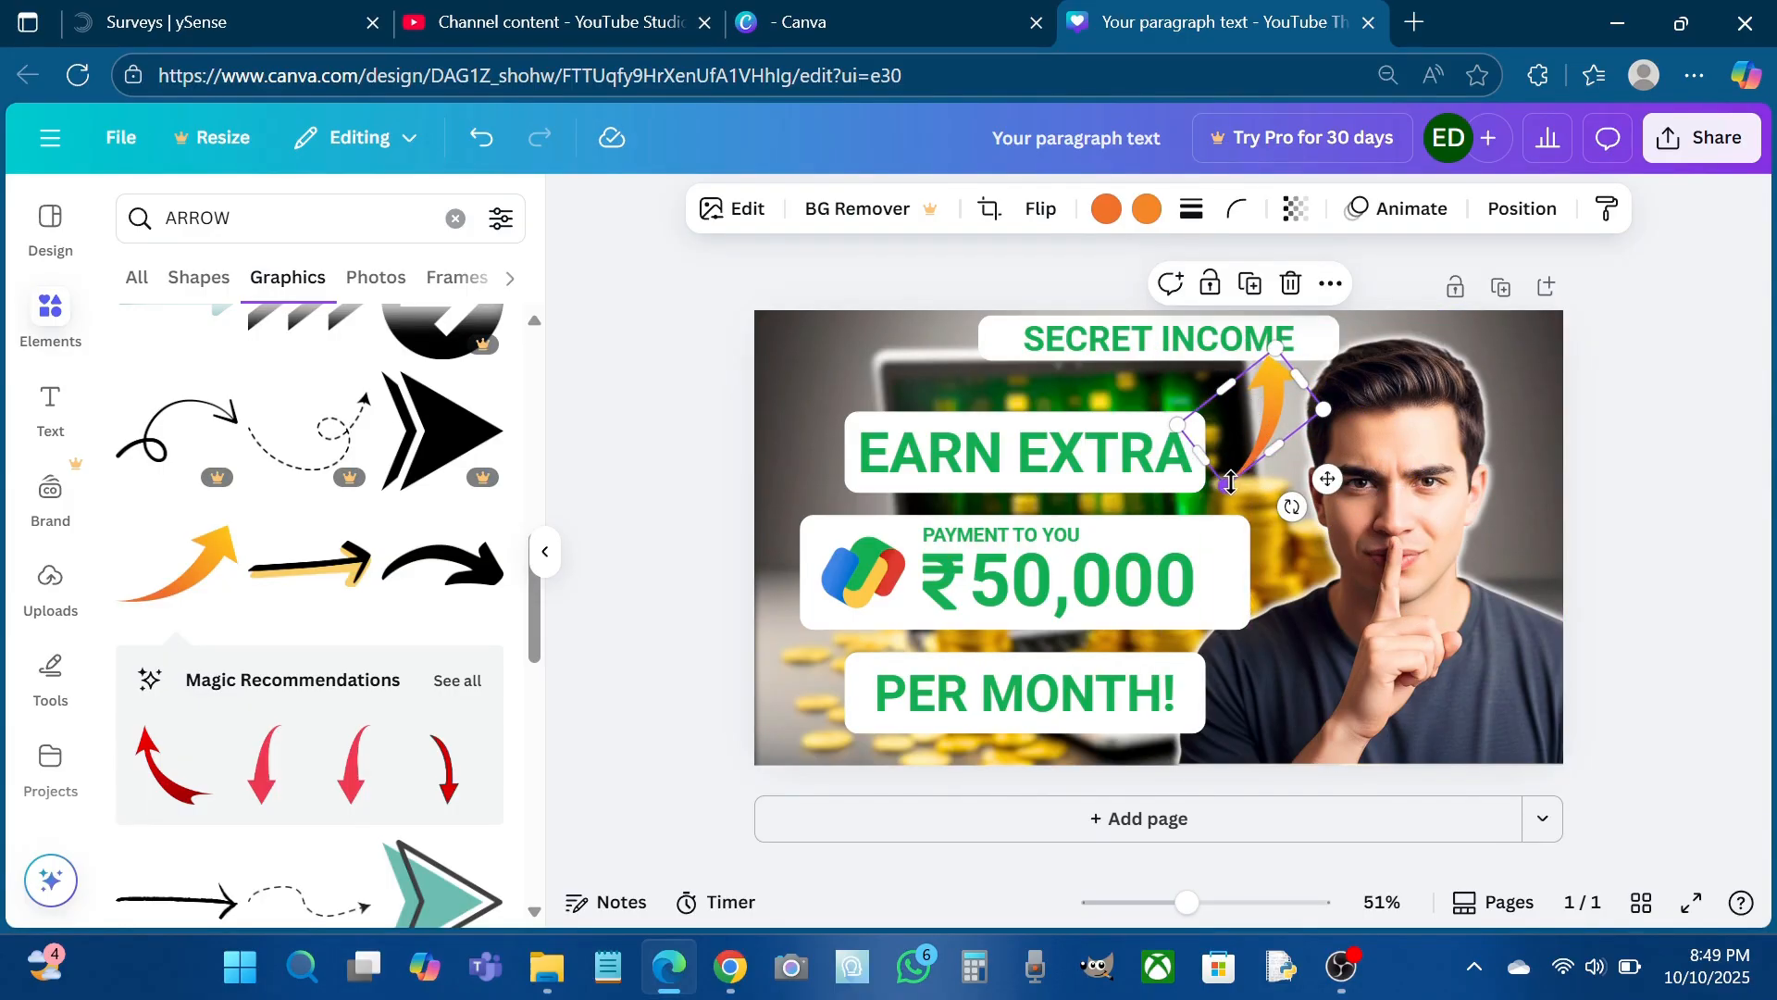
pyautogui.moveTo(1231, 481); pyautogui.dragTo(1236, 406)
pyautogui.moveTo(1237, 415); pyautogui.dragTo(1238, 414)
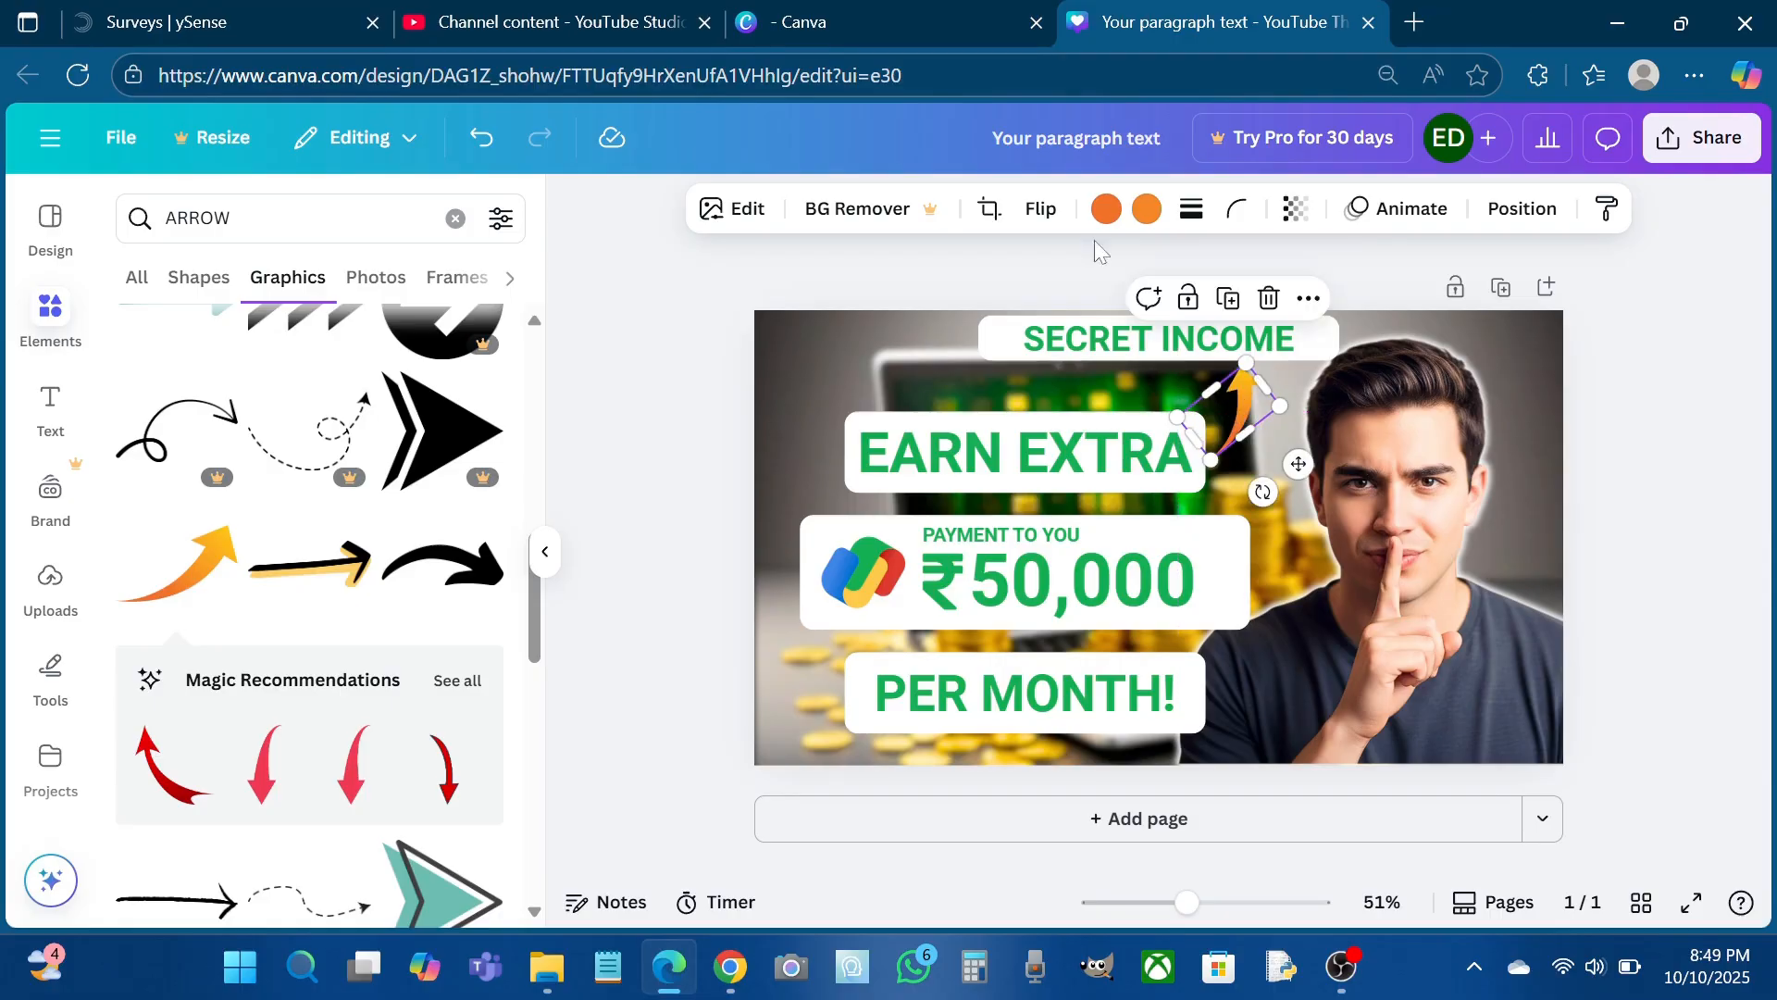
# Recolor the arrow with a custom Duotone effect, setting both highlights and shadows to #FF0000
pyautogui.click(748, 211)
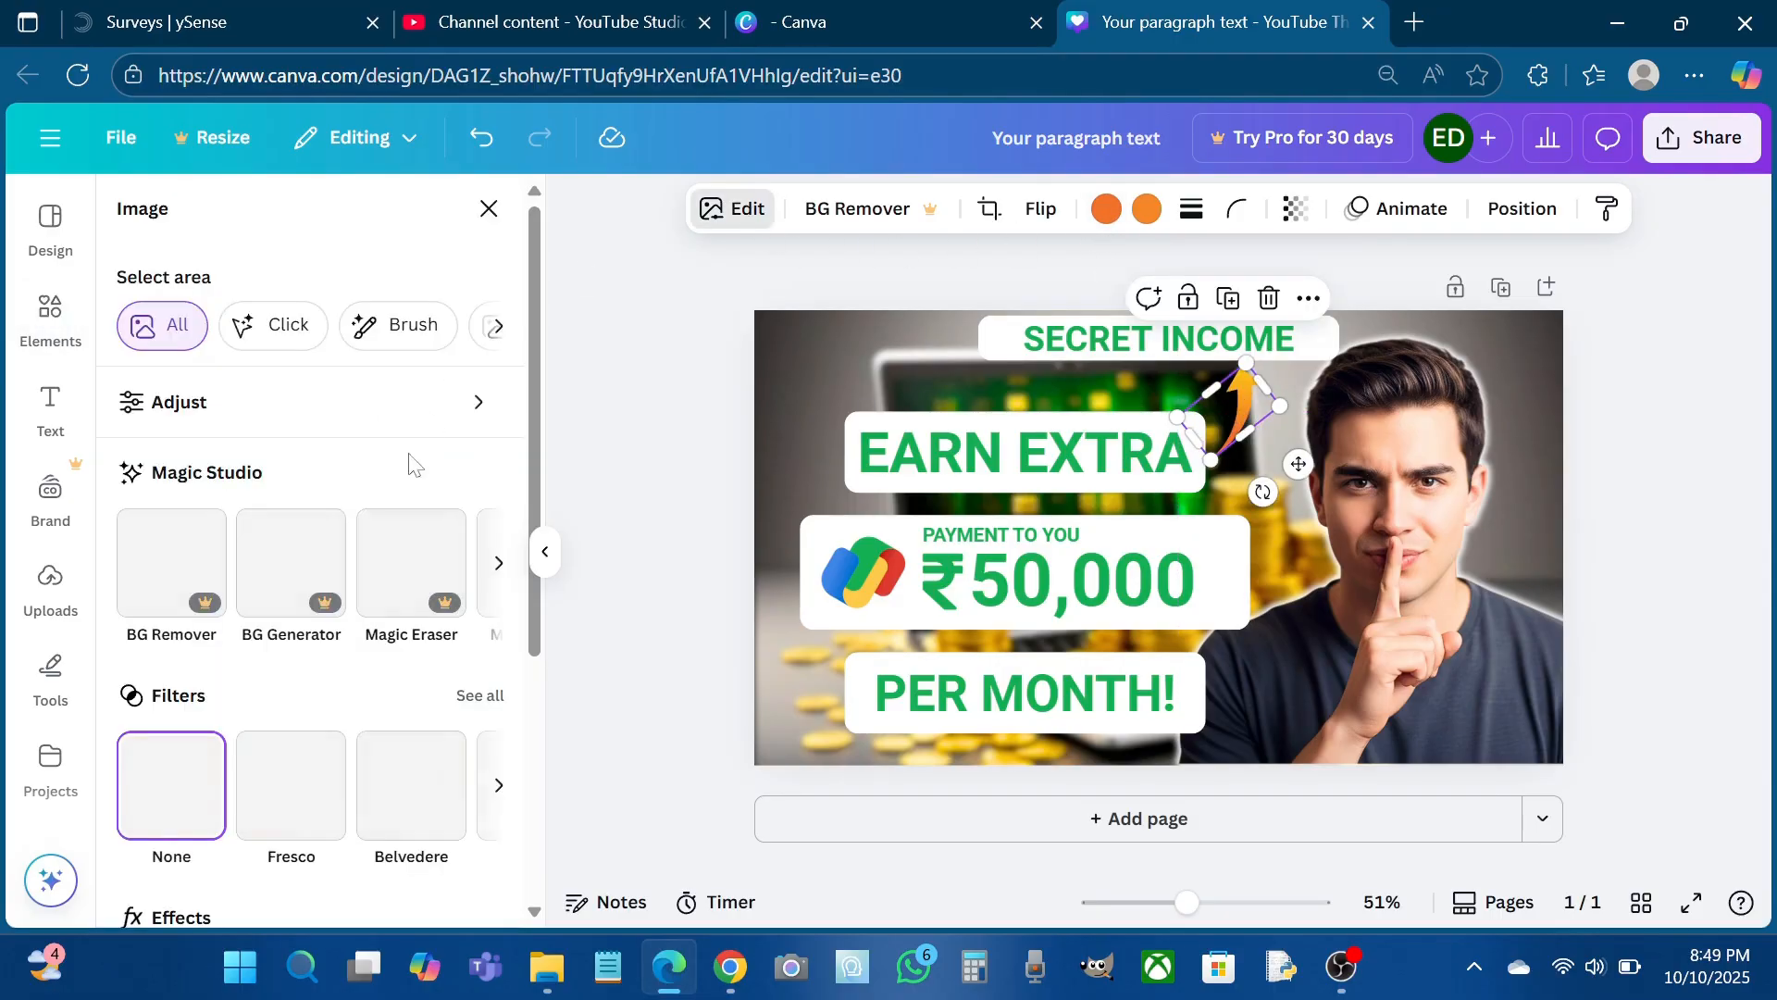
pyautogui.scroll(-4, 318, 728)
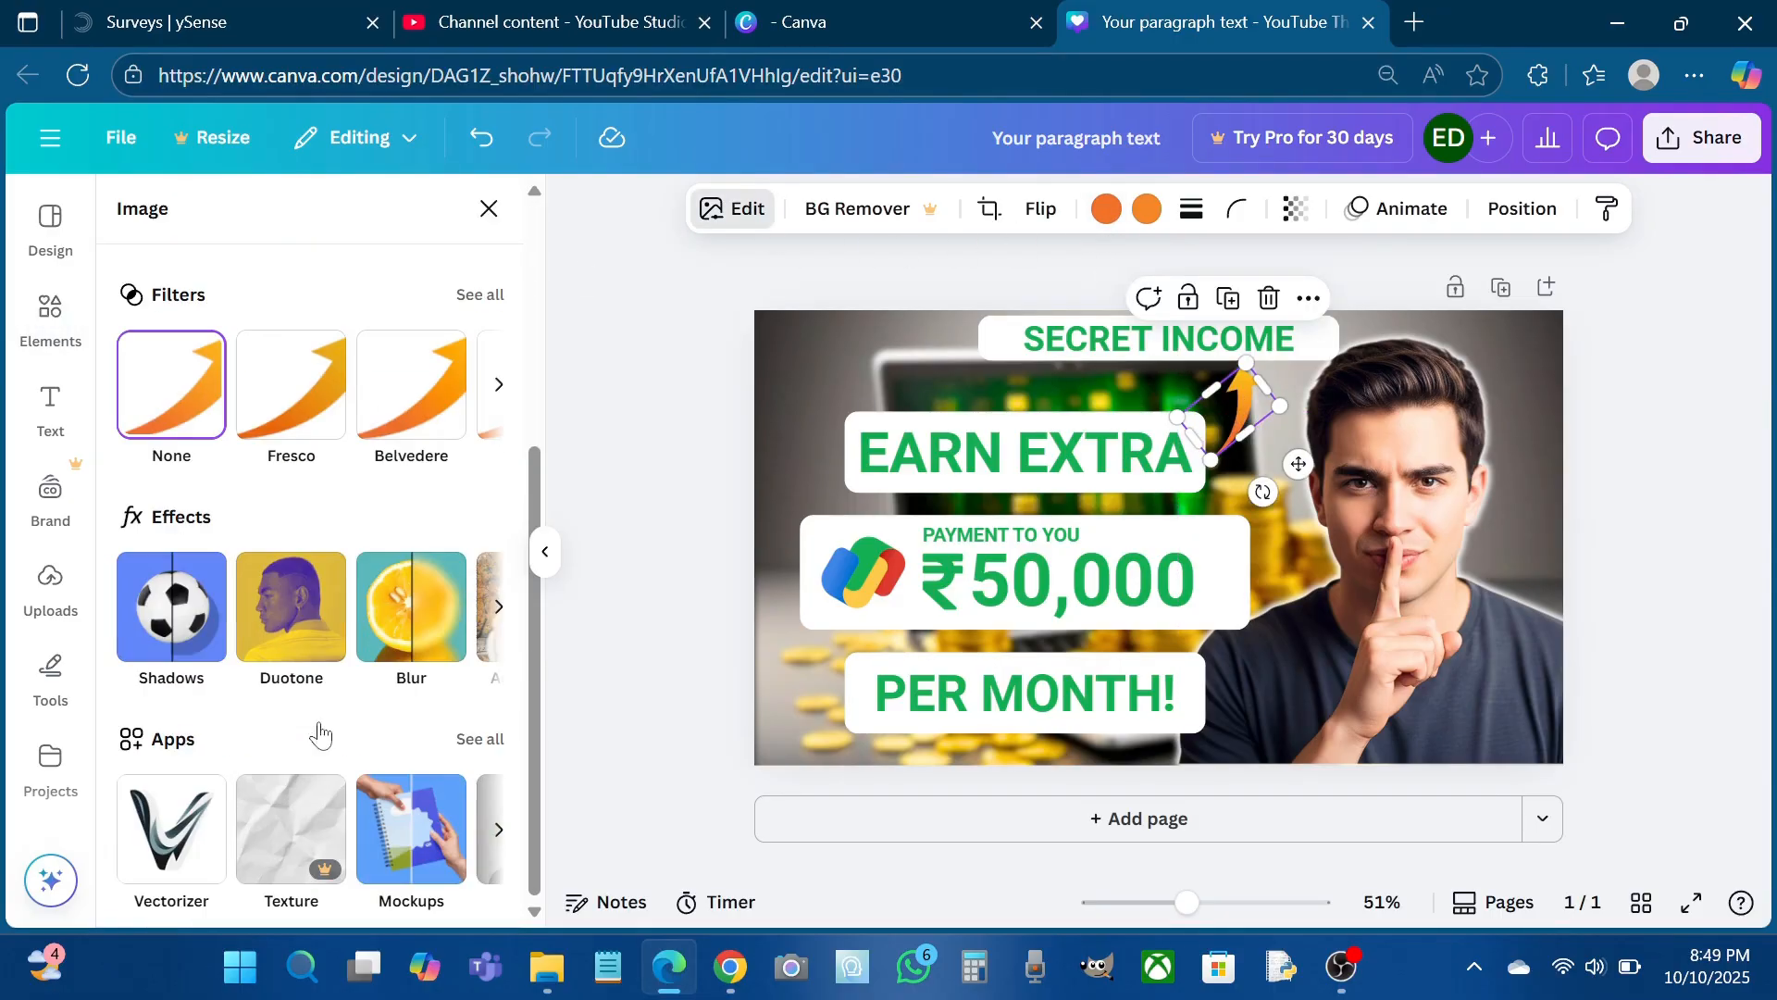
pyautogui.click(309, 641)
pyautogui.click(180, 491)
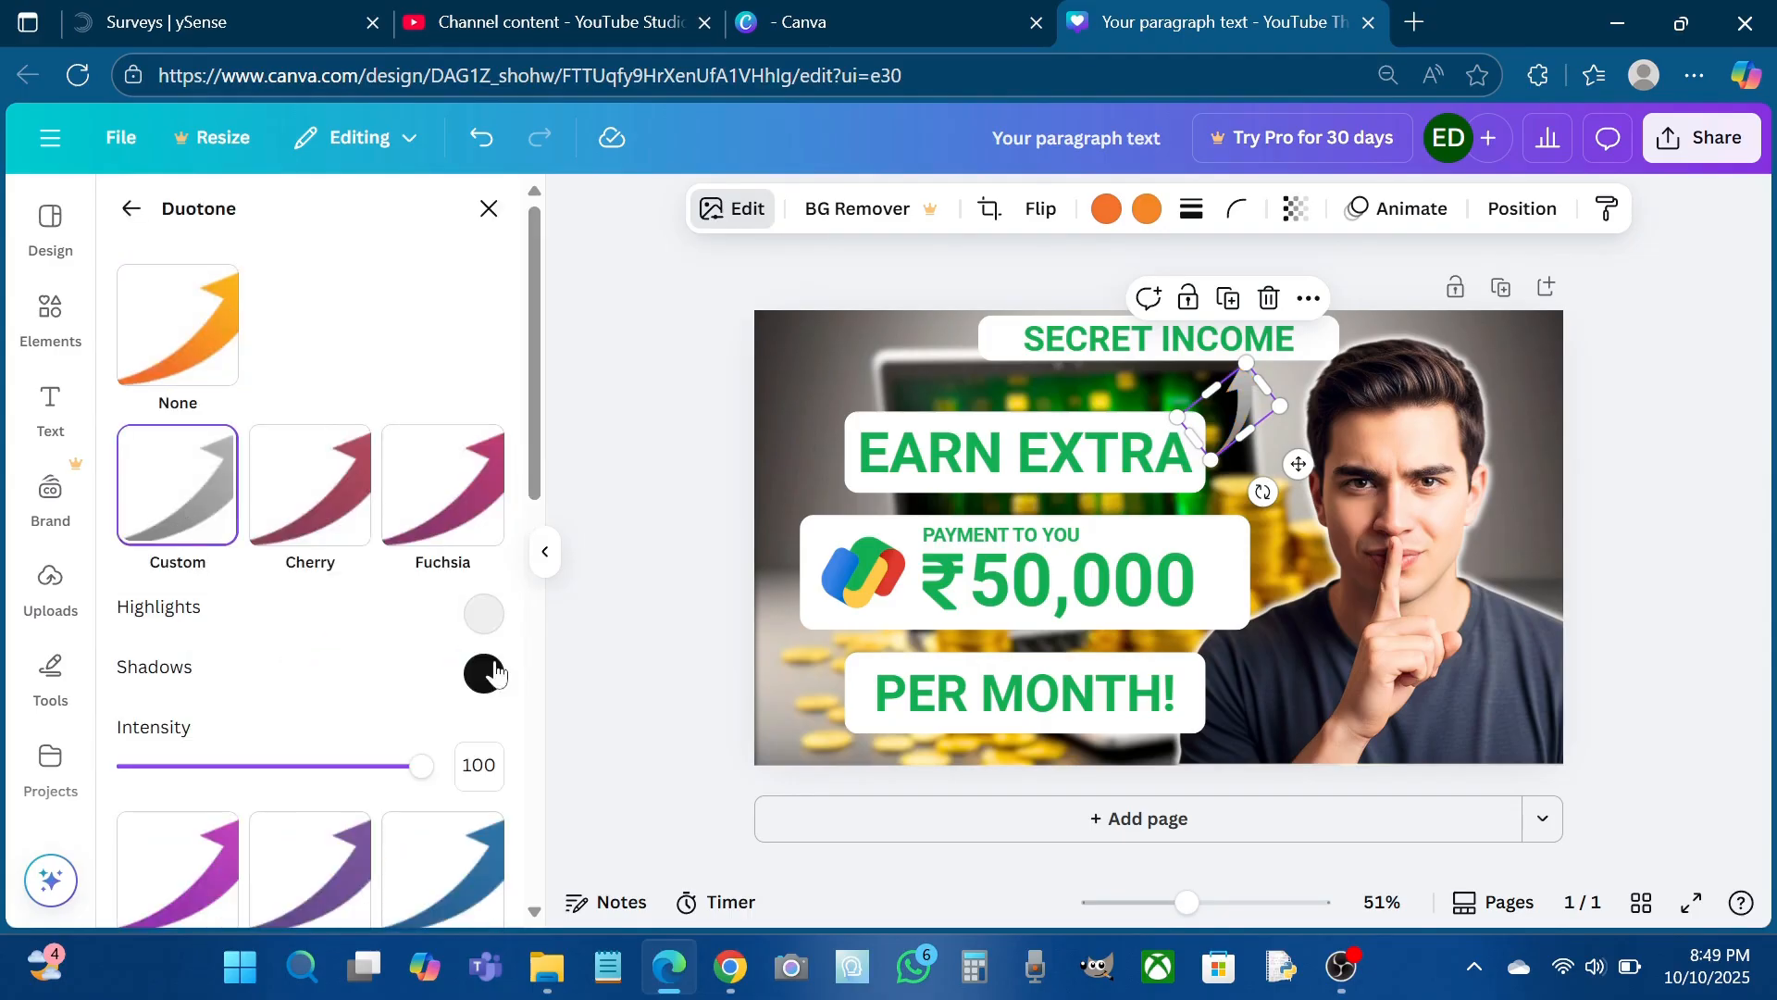
pyautogui.click(483, 616)
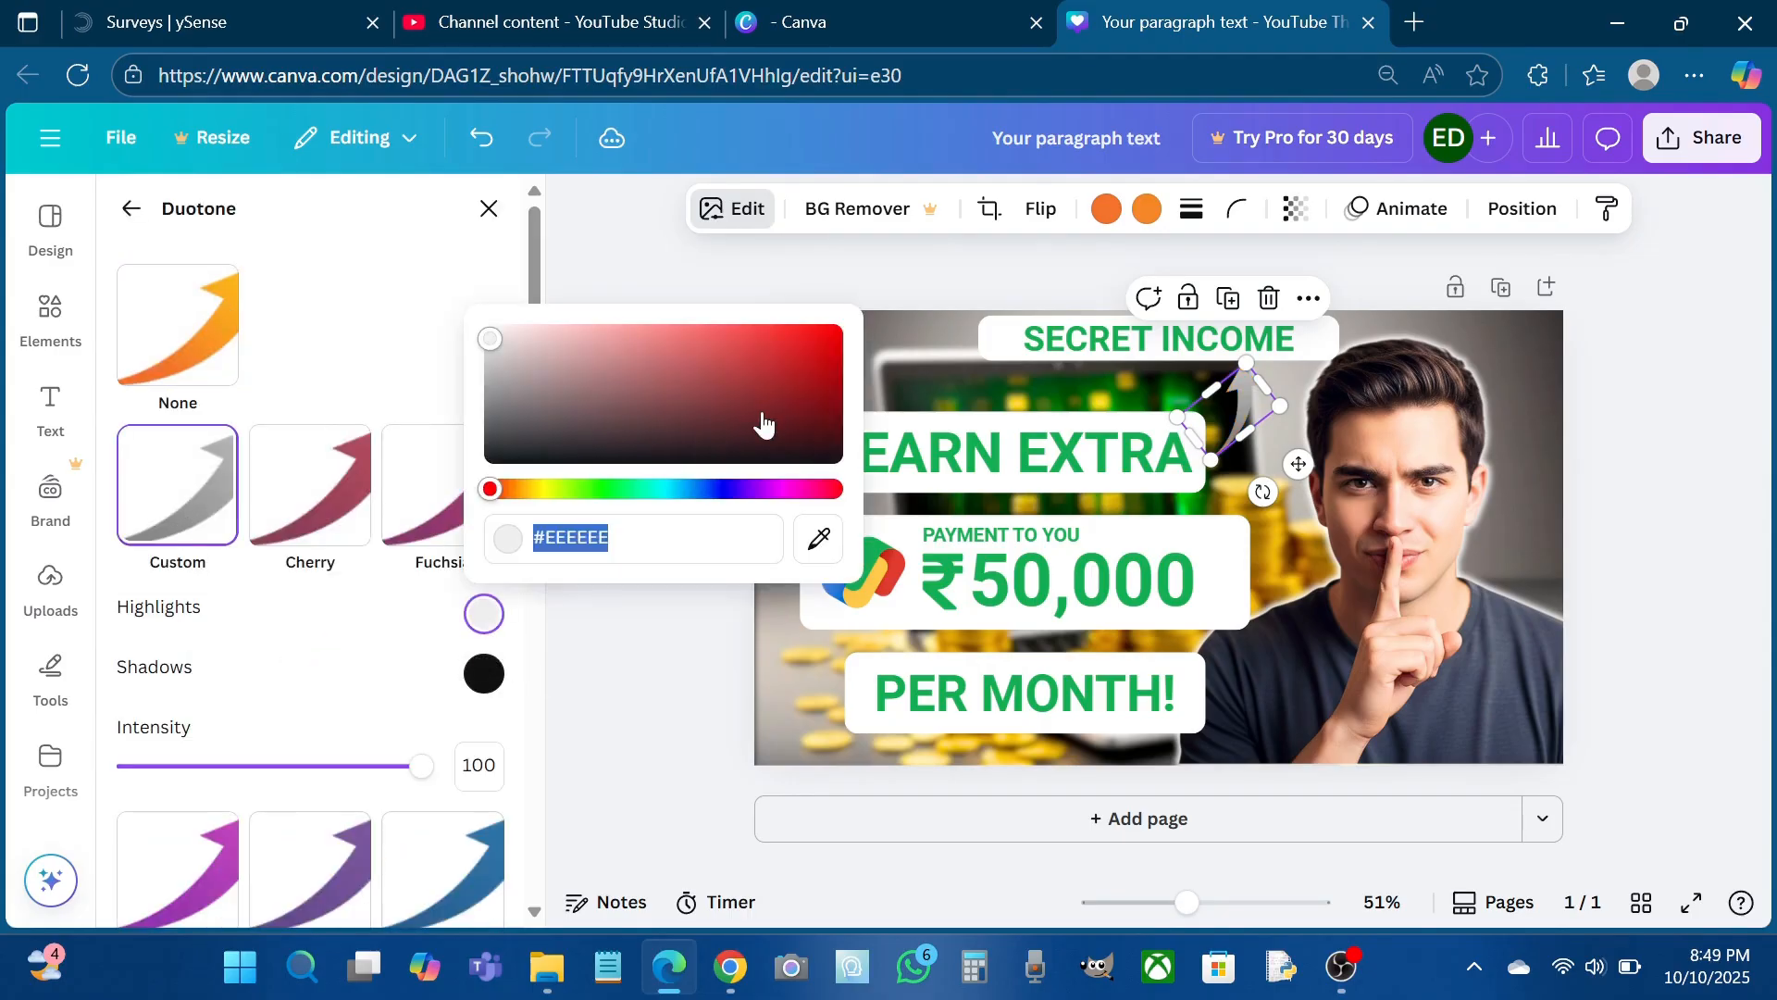
pyautogui.moveTo(784, 414); pyautogui.dragTo(838, 330)
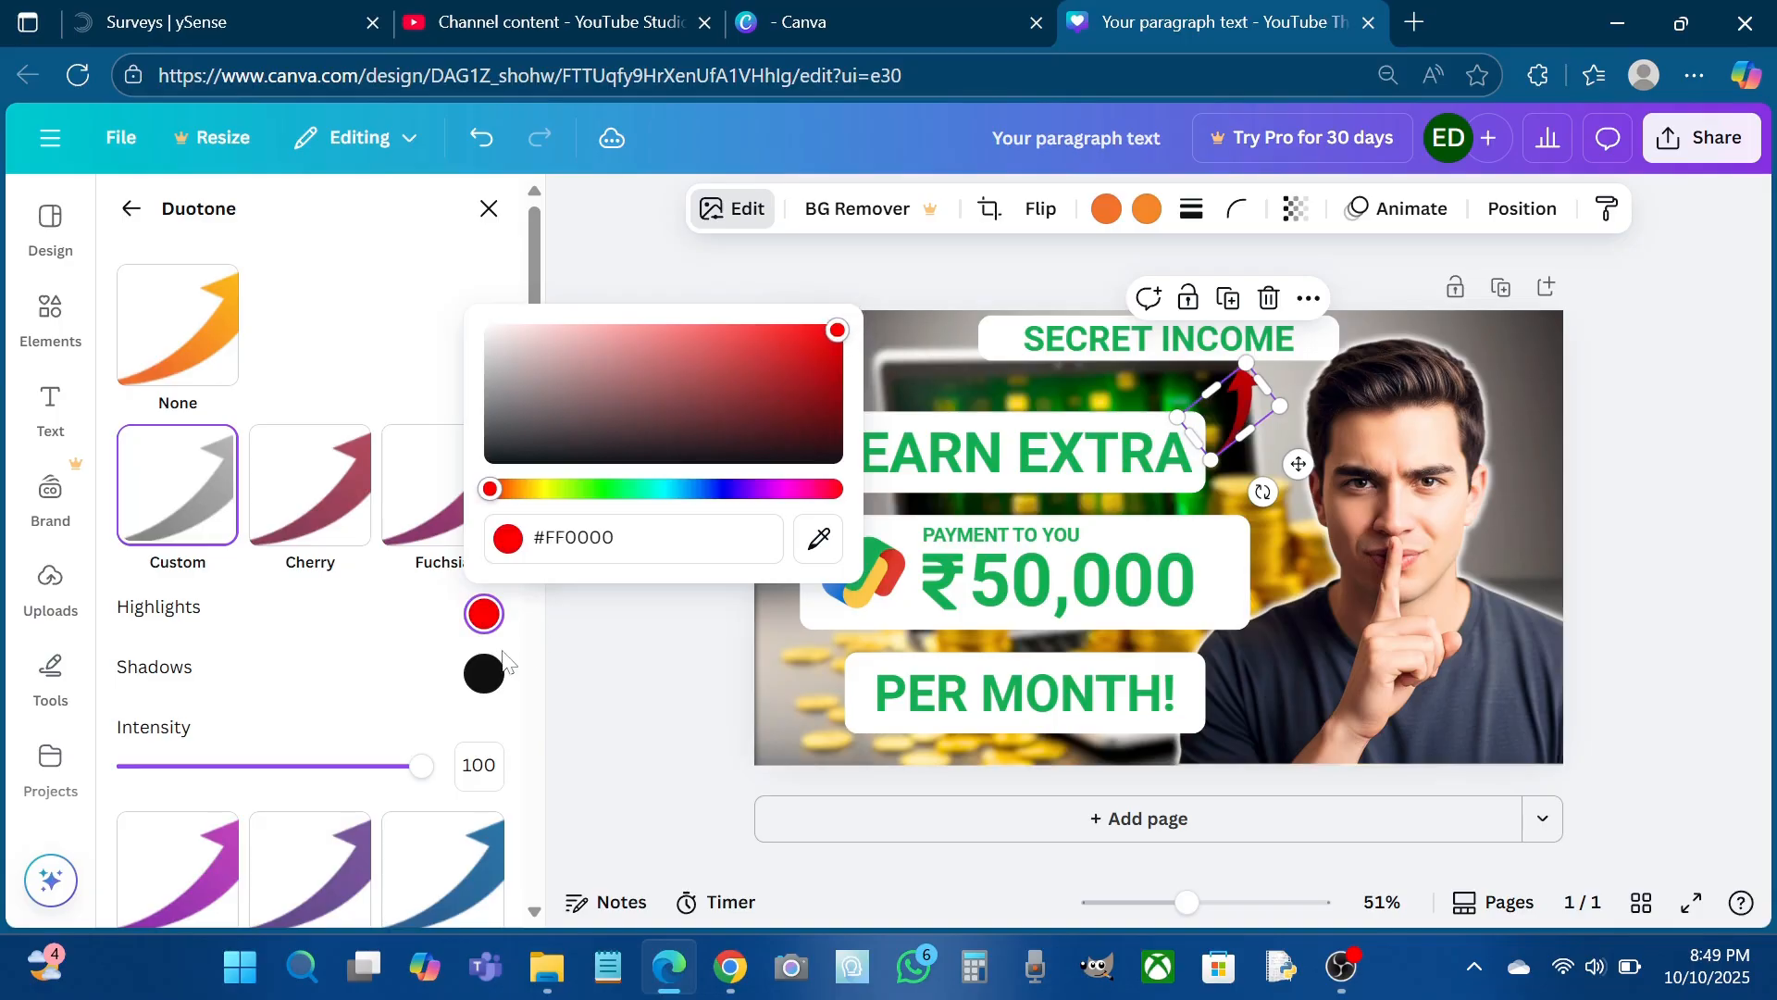
pyautogui.click(485, 674)
pyautogui.moveTo(759, 463); pyautogui.dragTo(869, 325)
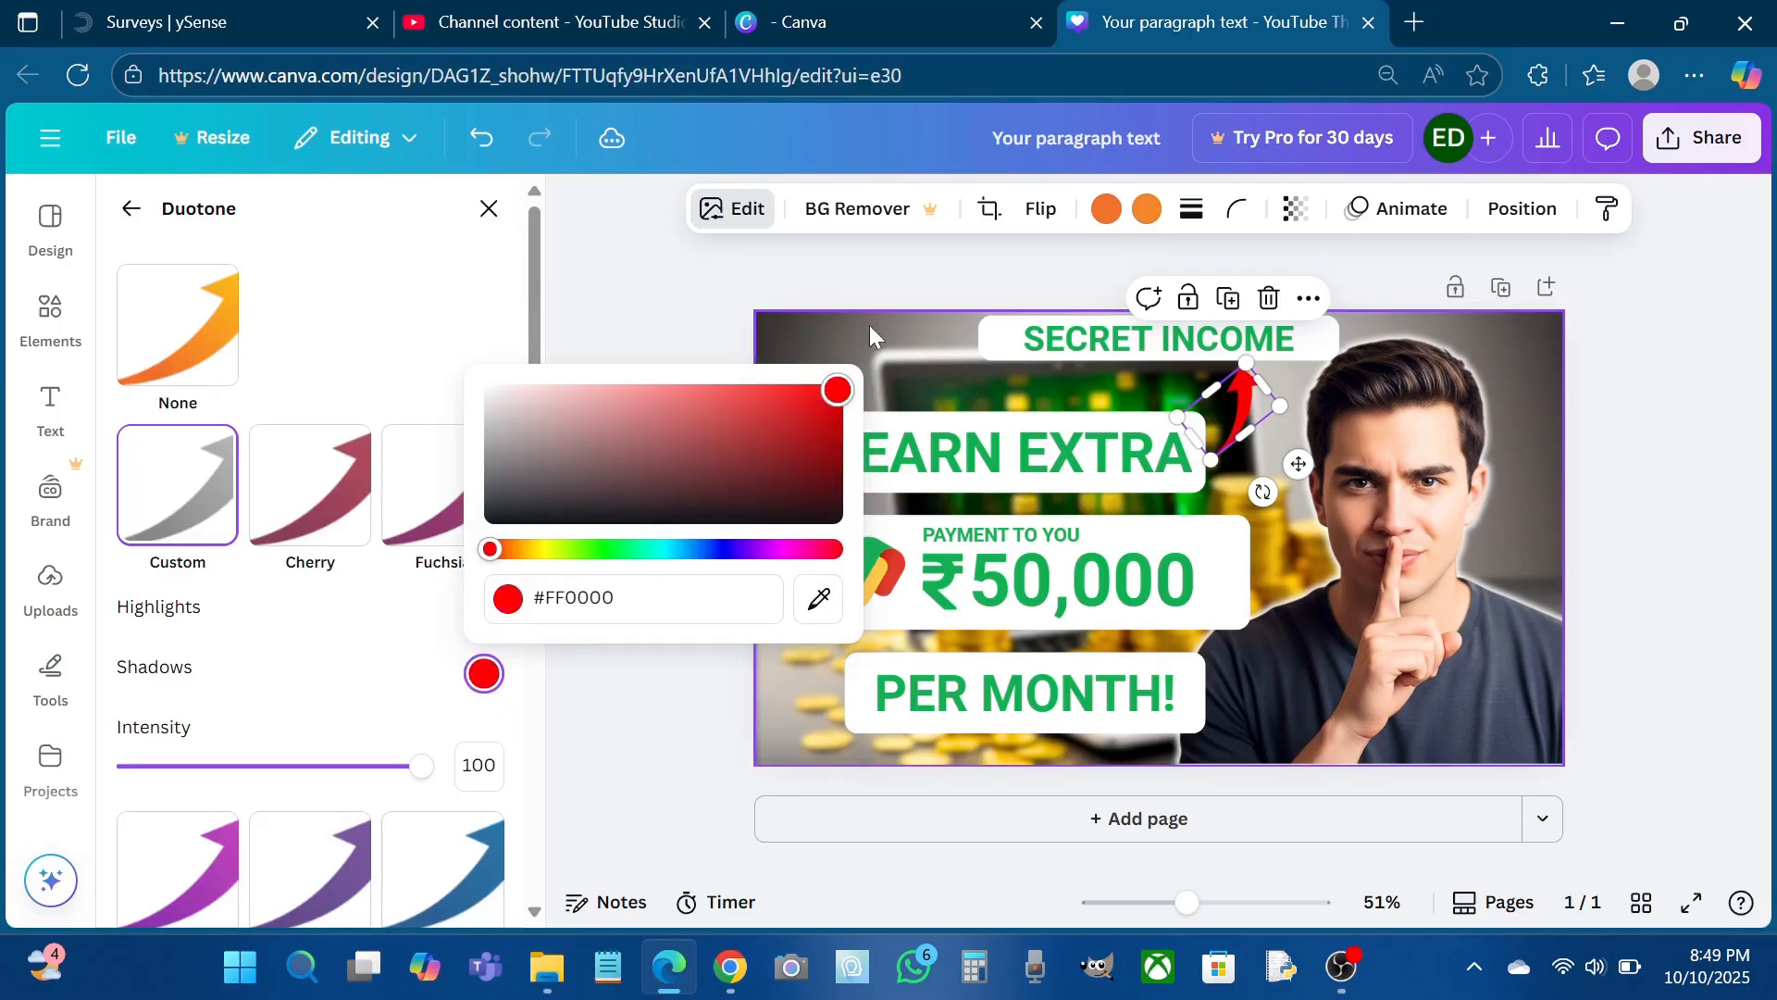
pyautogui.click(1620, 431)
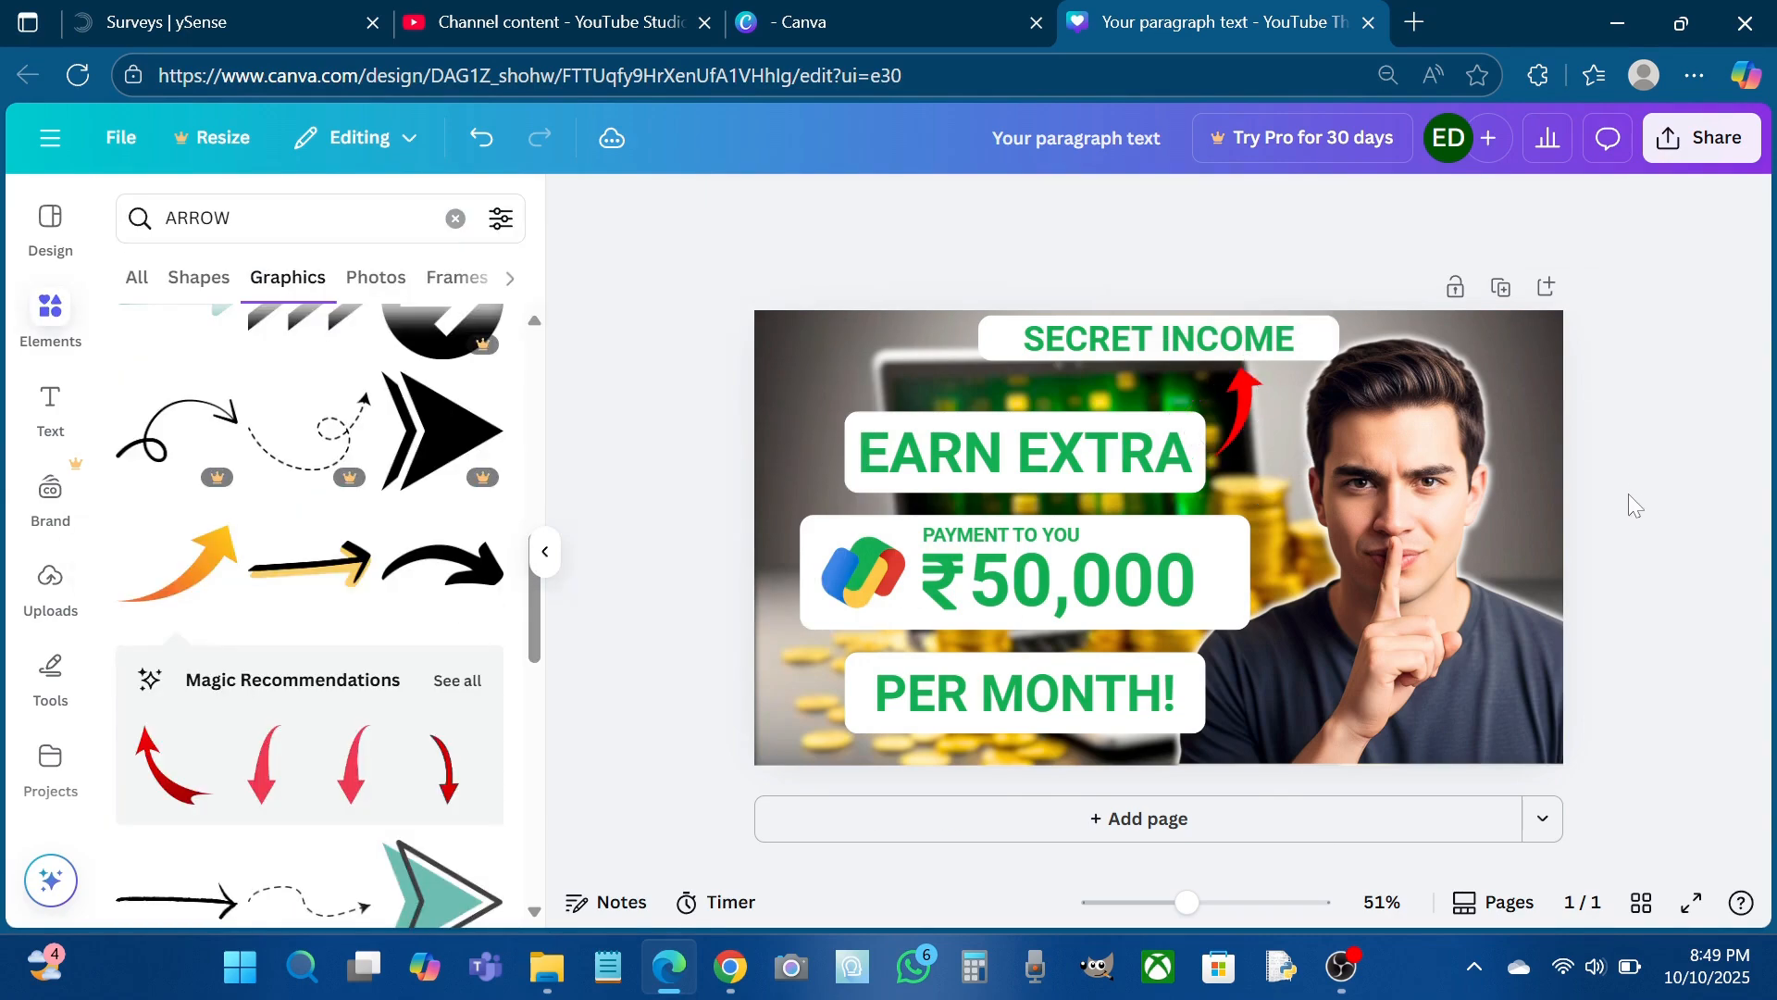
# Bring the man's image to the front so it overlaps the headline boxes
pyautogui.click(1385, 513)
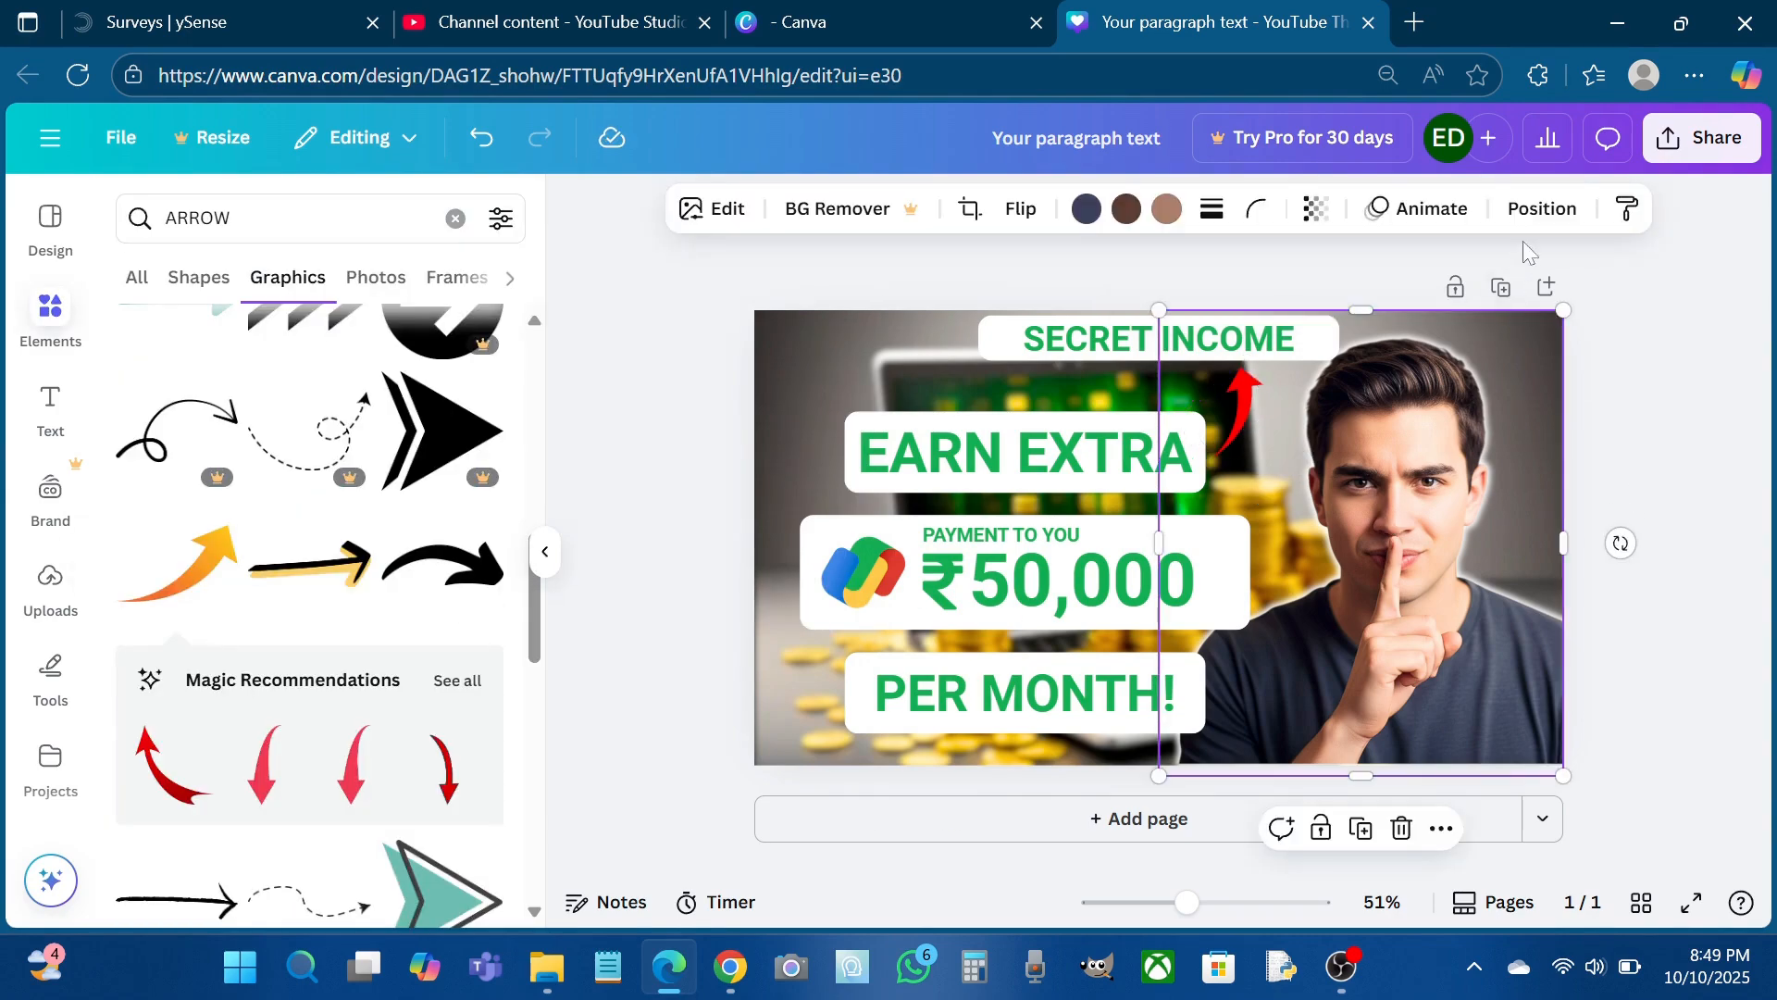
pyautogui.click(1539, 211)
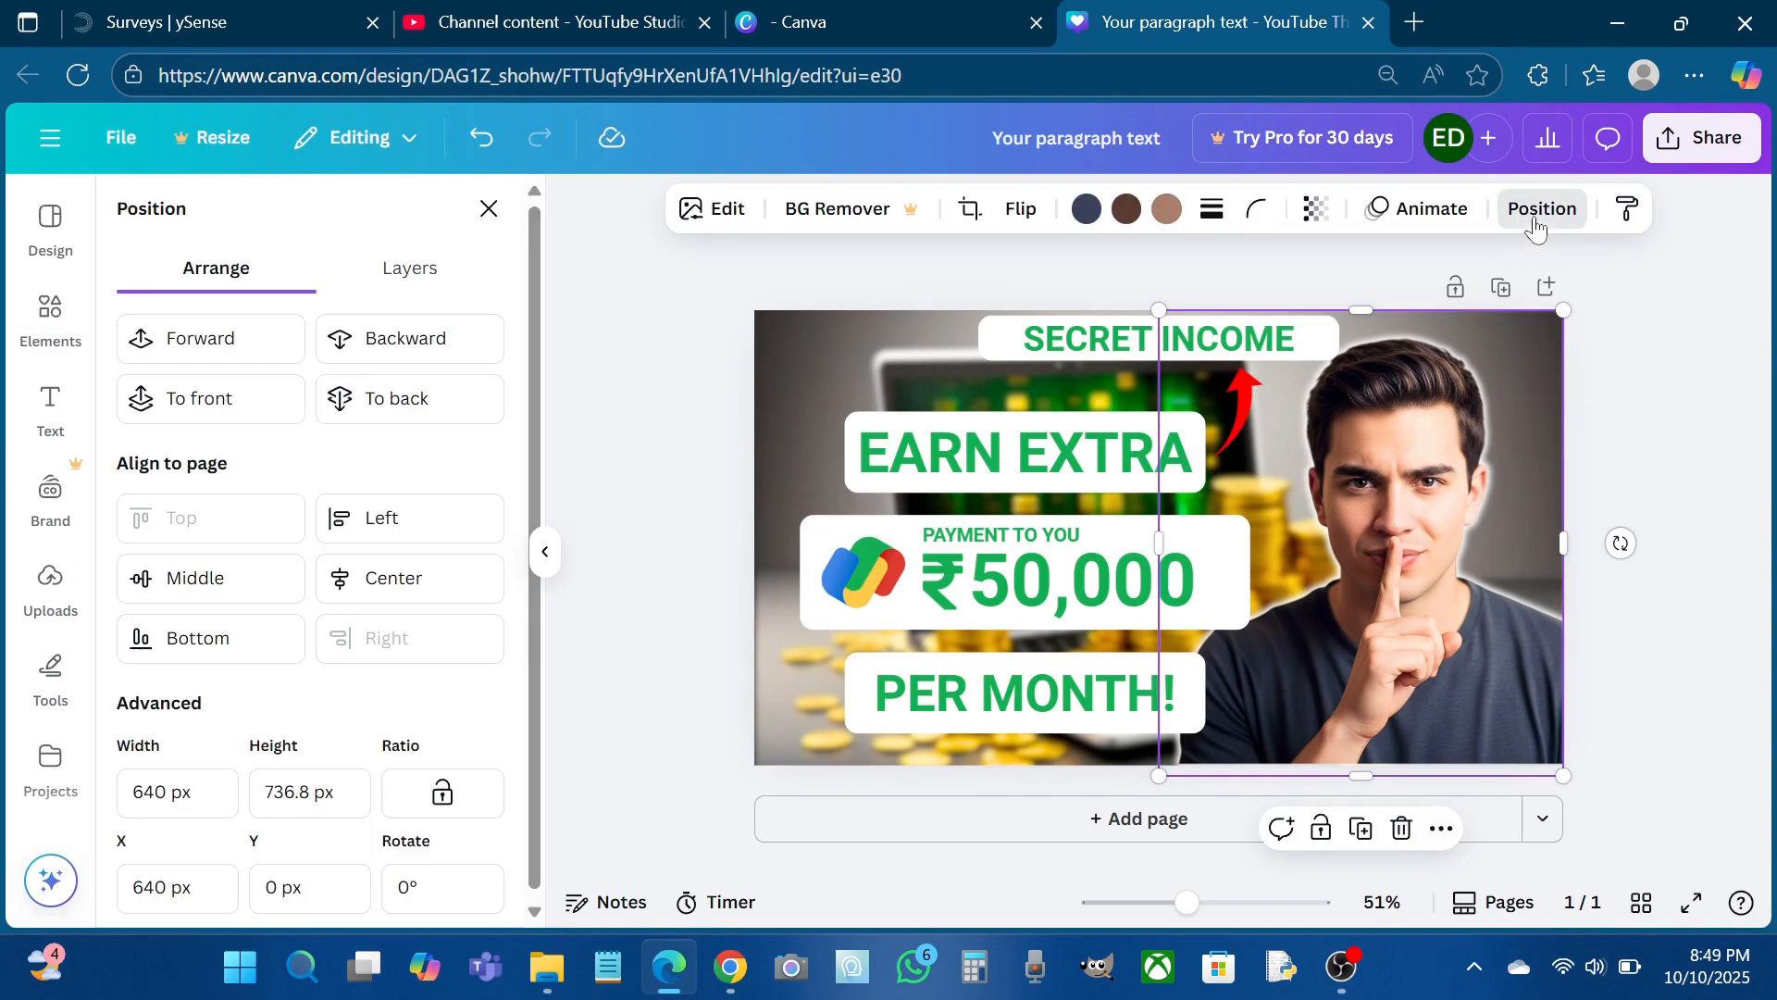
pyautogui.click(250, 411)
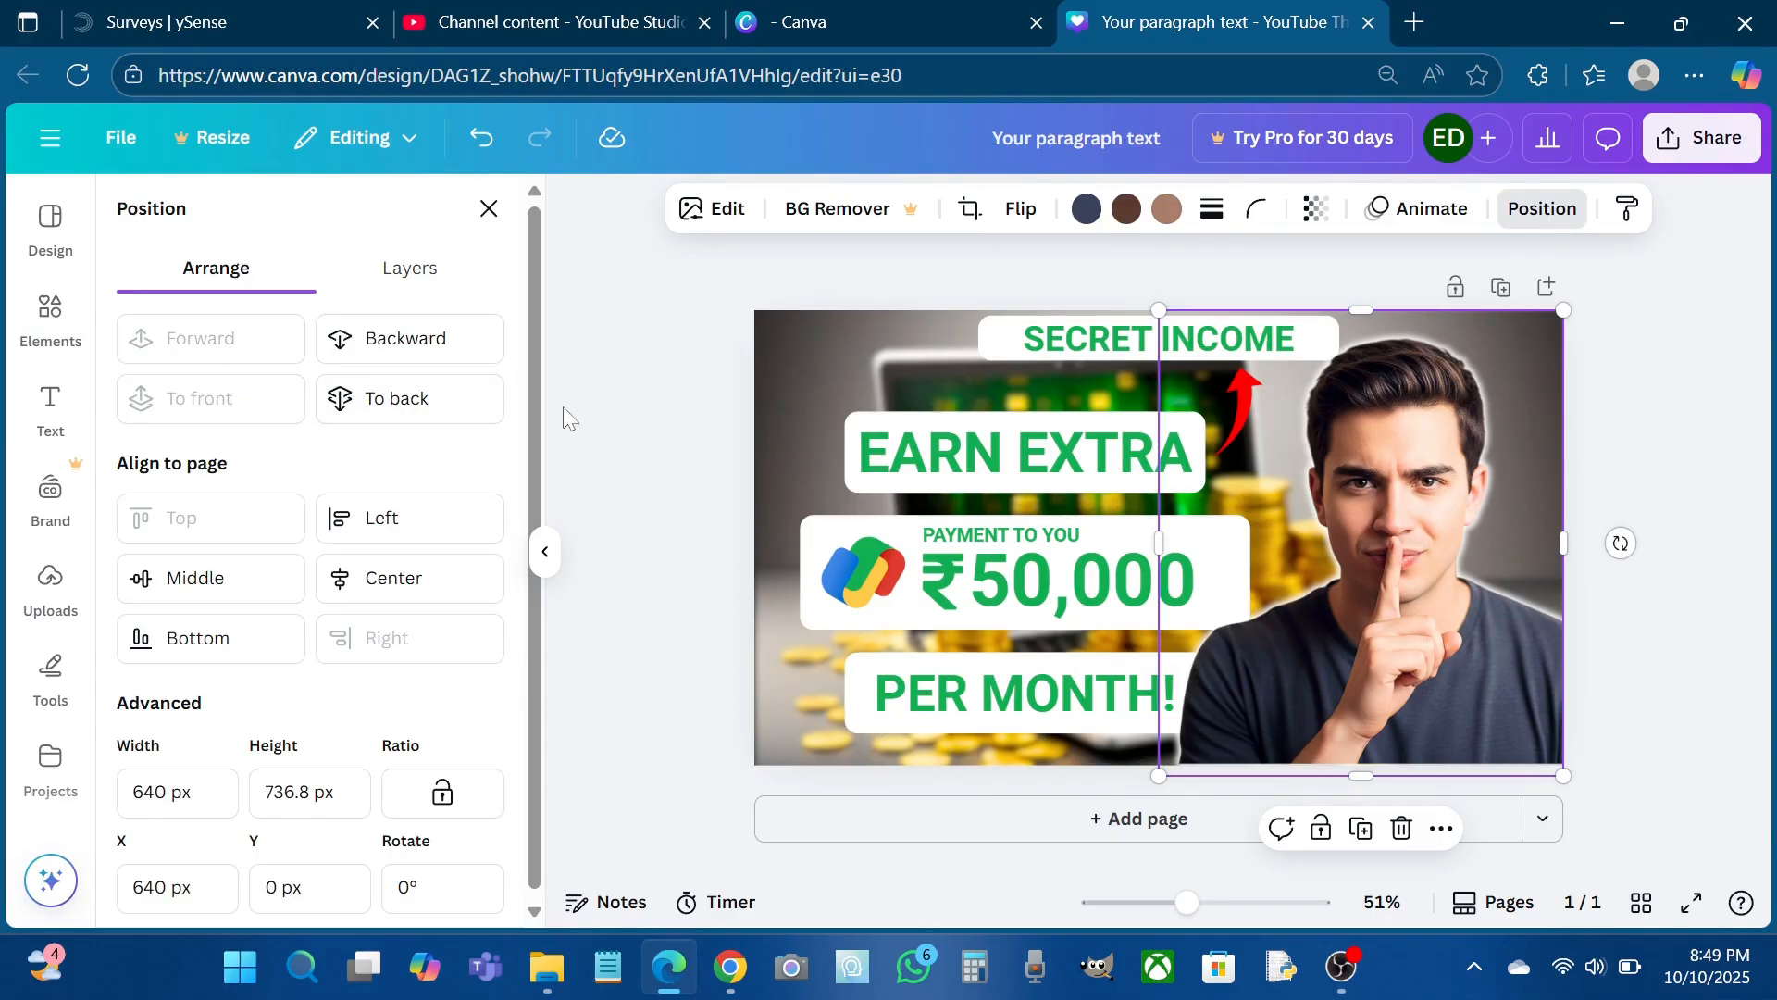
pyautogui.click(699, 584)
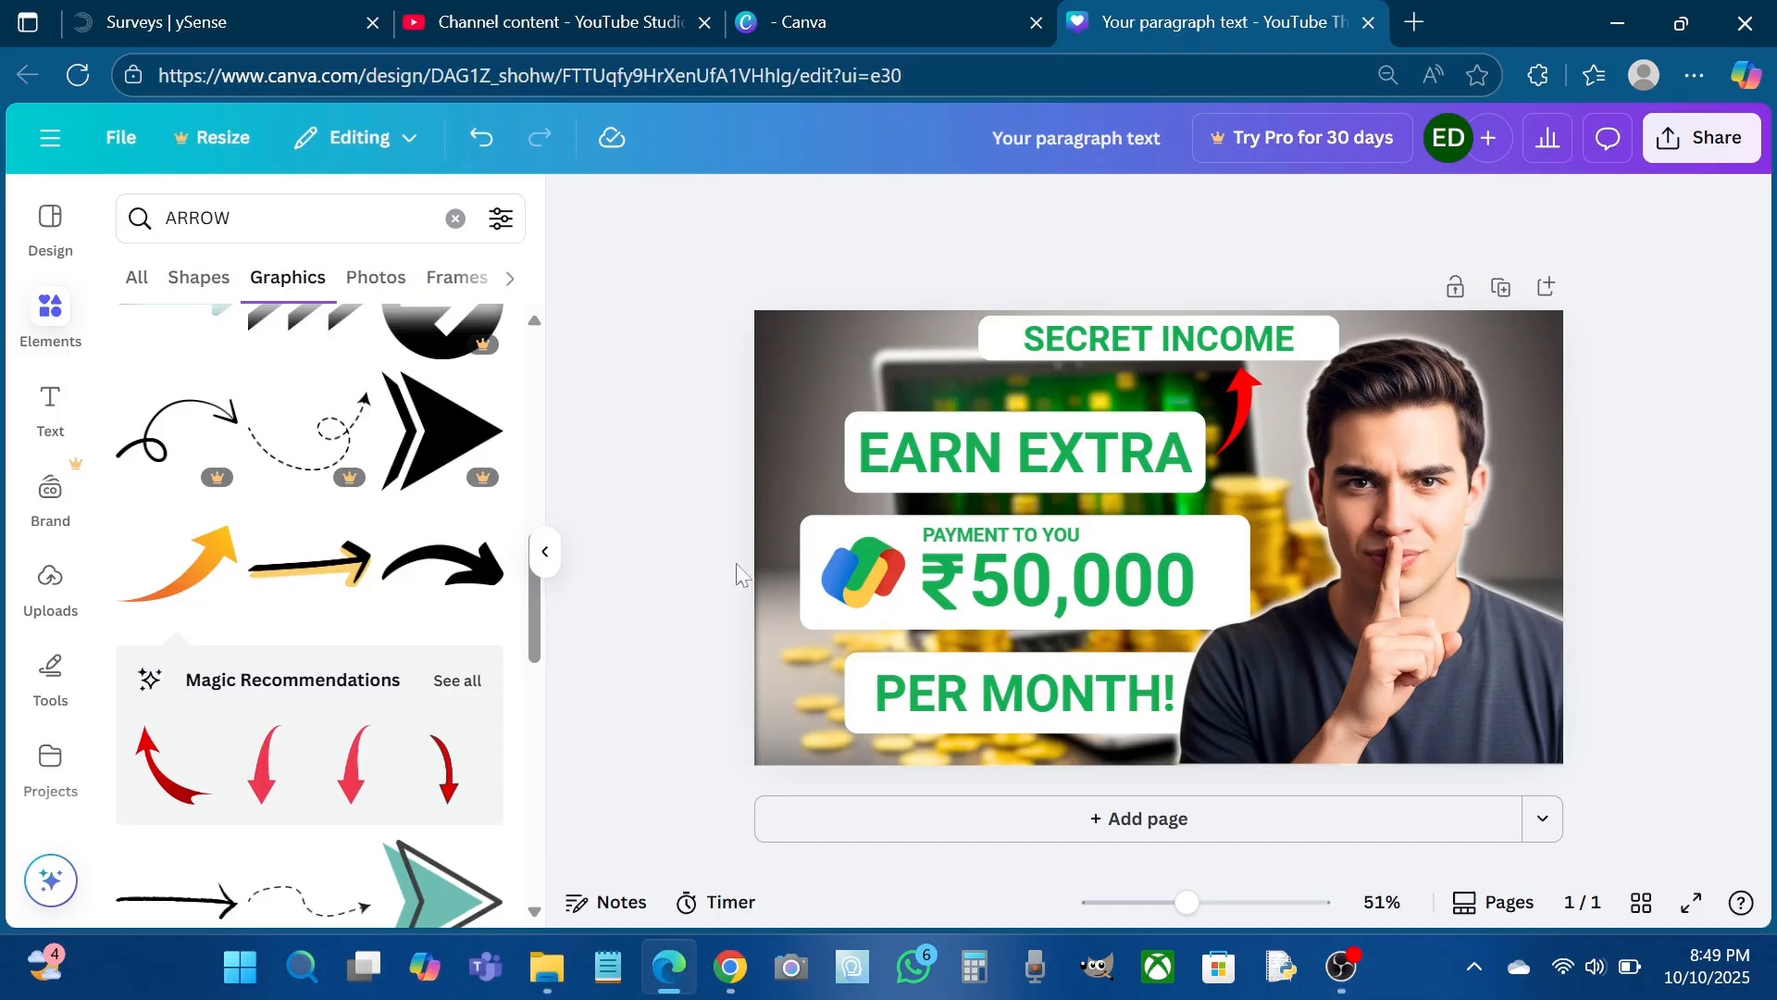
# Select the headline boxes, payment banner, arrow and man together and nudge them slightly left, leaving the background in place
pyautogui.moveTo(735, 291); pyautogui.dragTo(1192, 770)
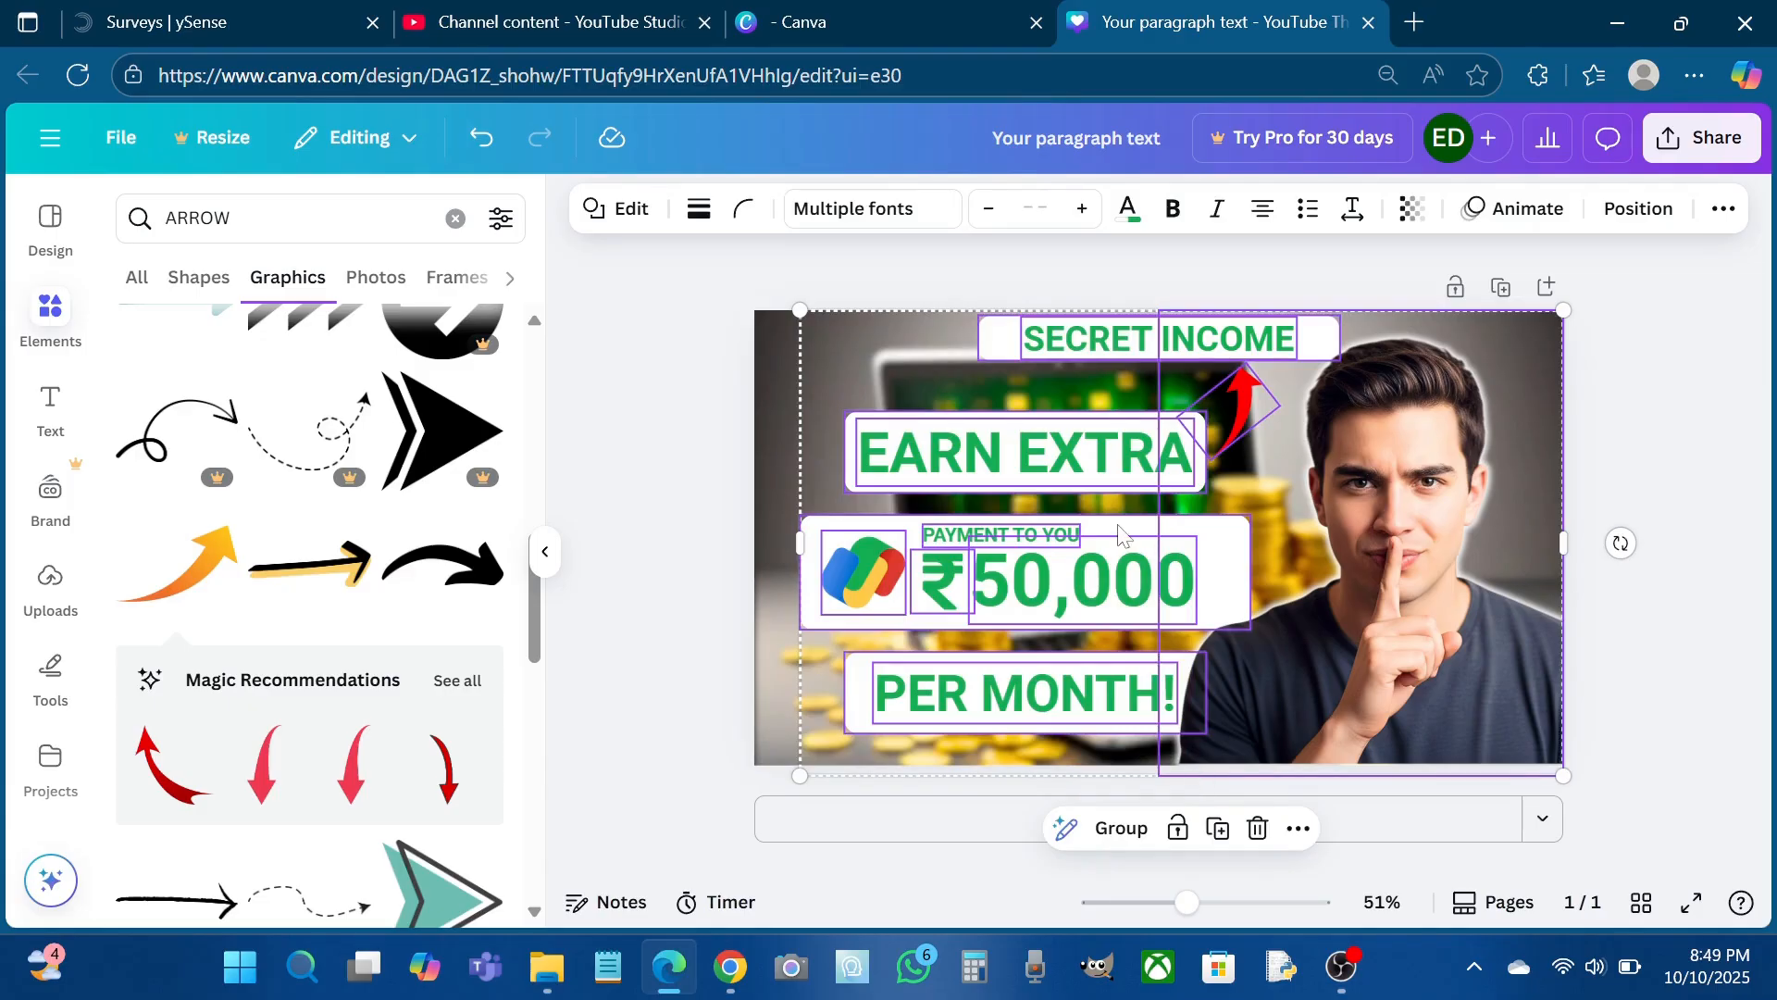
pyautogui.hotkey('shift', 'Left')
pyautogui.hotkey('shift', 'Left')
pyautogui.hotkey('shift', 'Left')
pyautogui.hotkey('shift', 'Left')
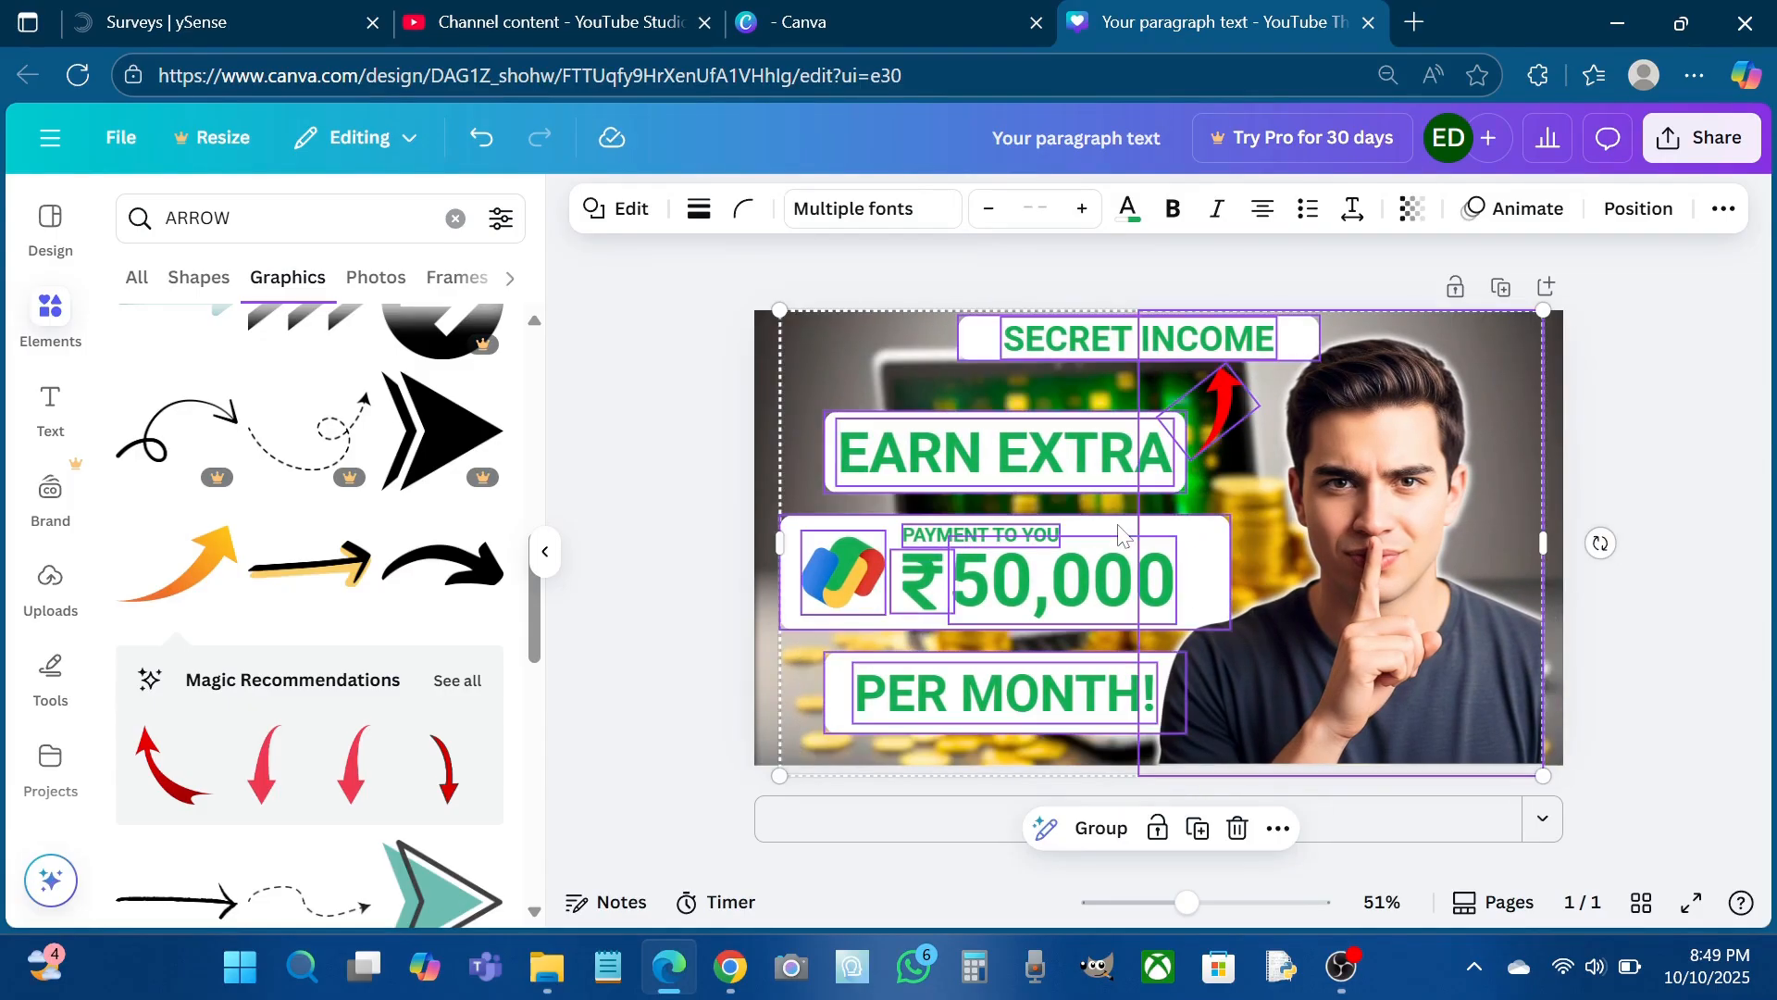
pyautogui.click(1609, 414)
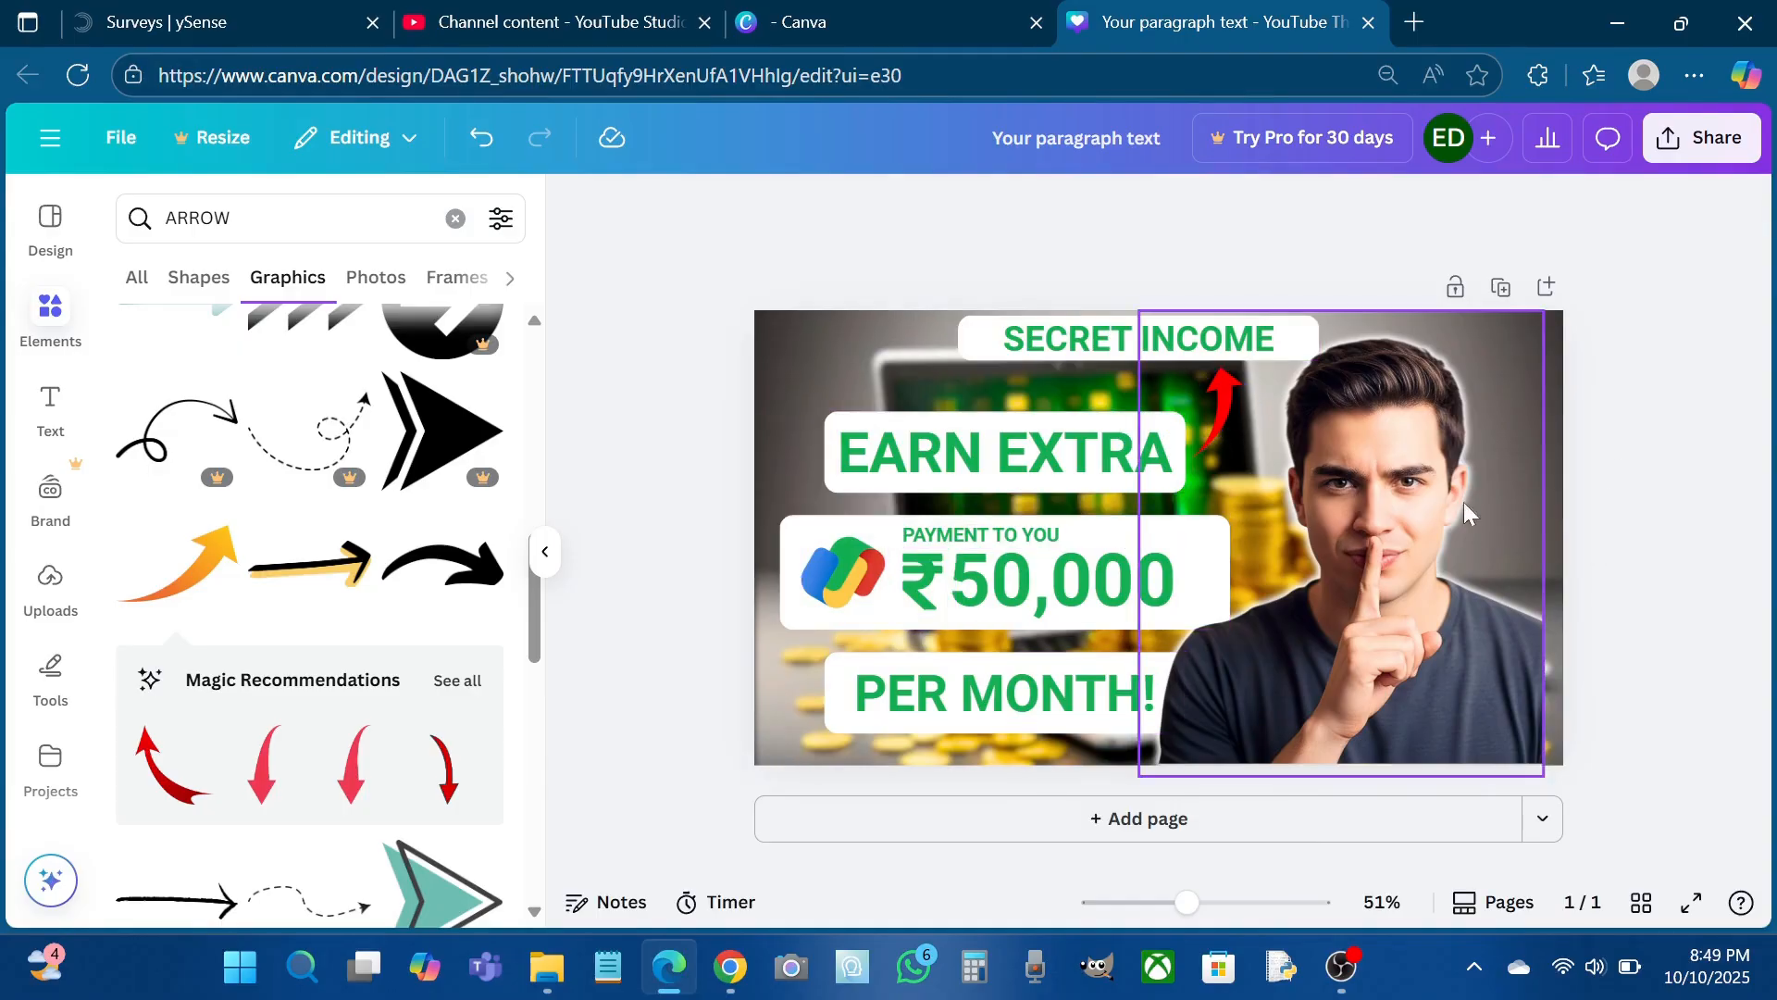
# Nudge only the man's image right until it meets the thumbnail's right edge
pyautogui.click(1350, 574)
pyautogui.hotkey('shift', 'Right')
pyautogui.hotkey('shift', 'Right')
pyautogui.hotkey('shift', 'Right')
pyautogui.hotkey('shift', 'Right')
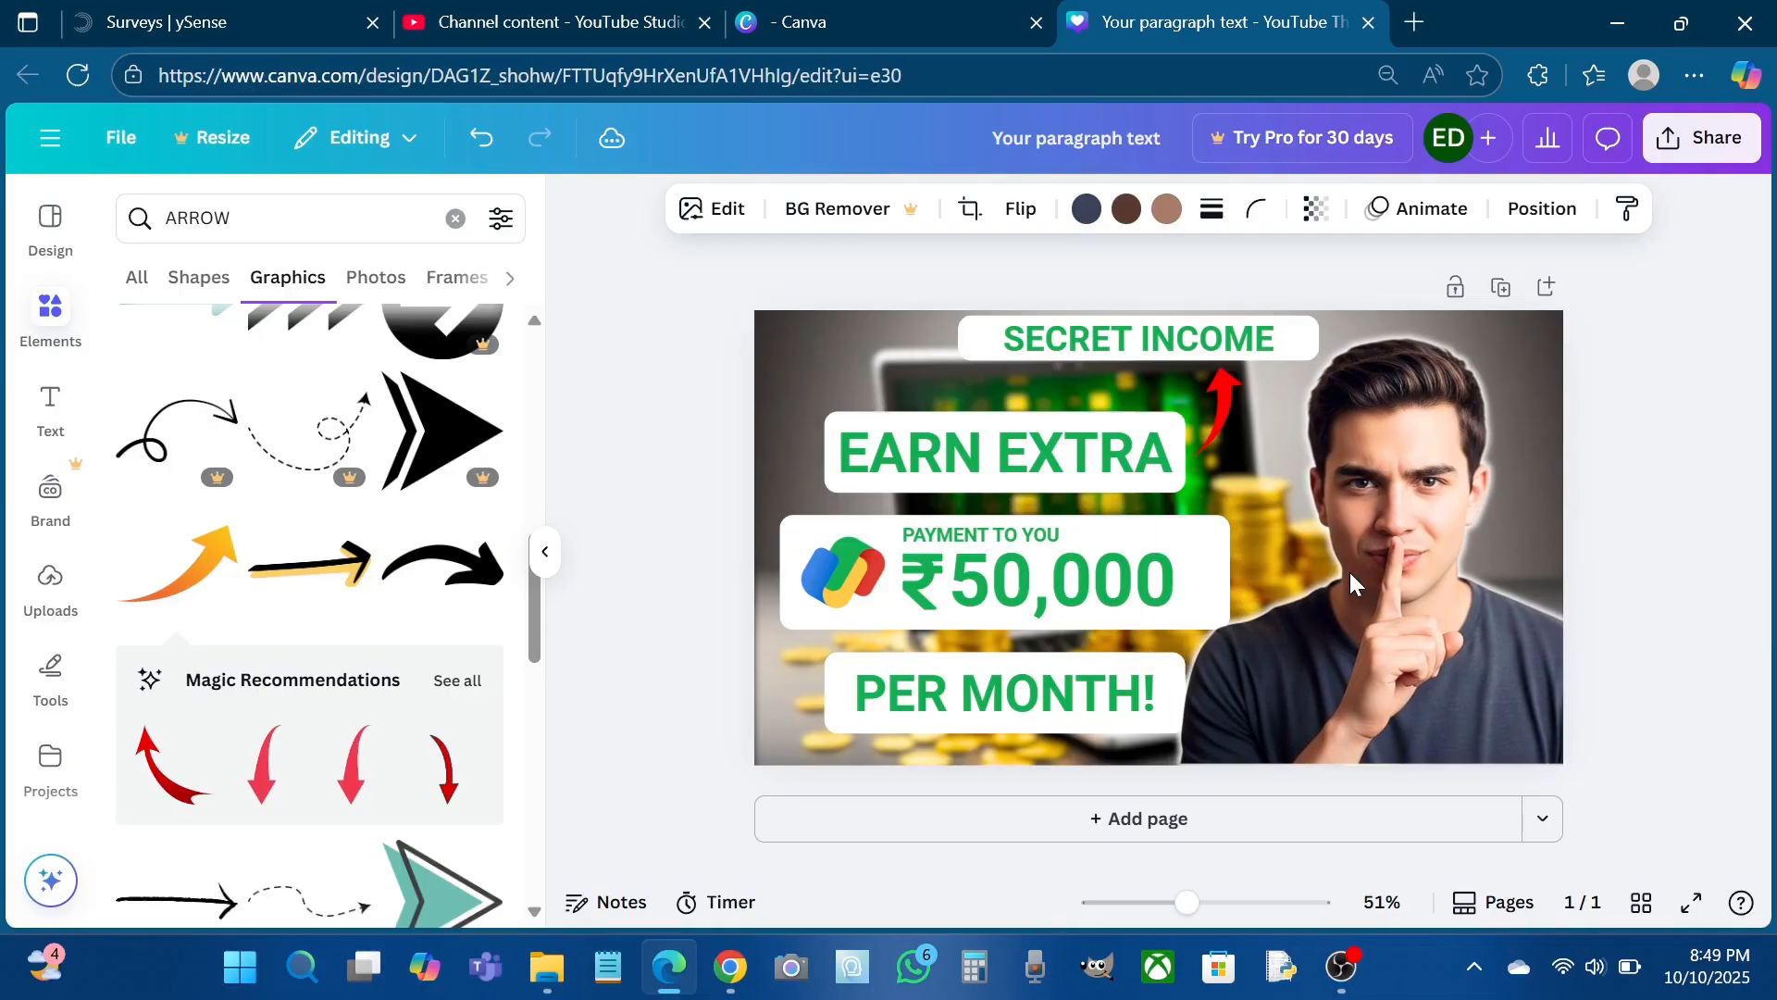
# Shift the "SECRET INCOME" text and its white box together slightly to the right along the thumbnail's upper edge
pyautogui.scroll(2, 1319, 464)
pyautogui.scroll(2, 1319, 464)
pyautogui.scroll(1, 1319, 464)
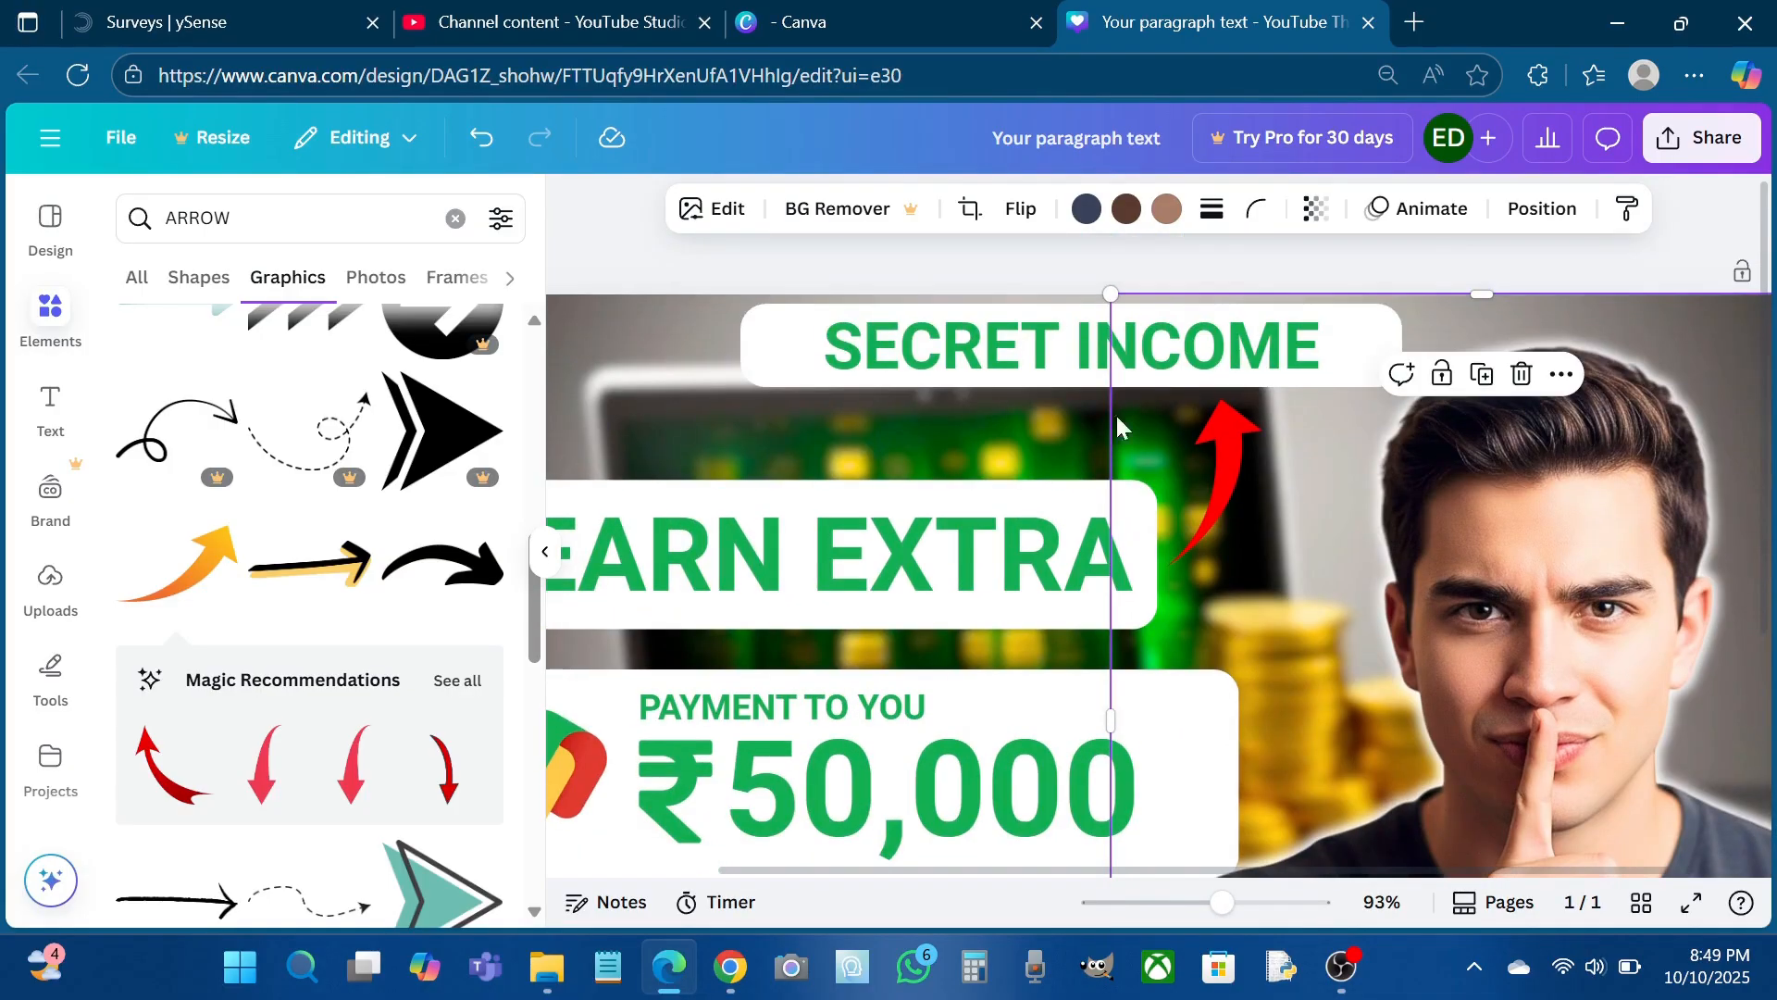
pyautogui.click(773, 366)
pyautogui.moveTo(773, 366); pyautogui.dragTo(896, 421)
pyautogui.click(878, 359)
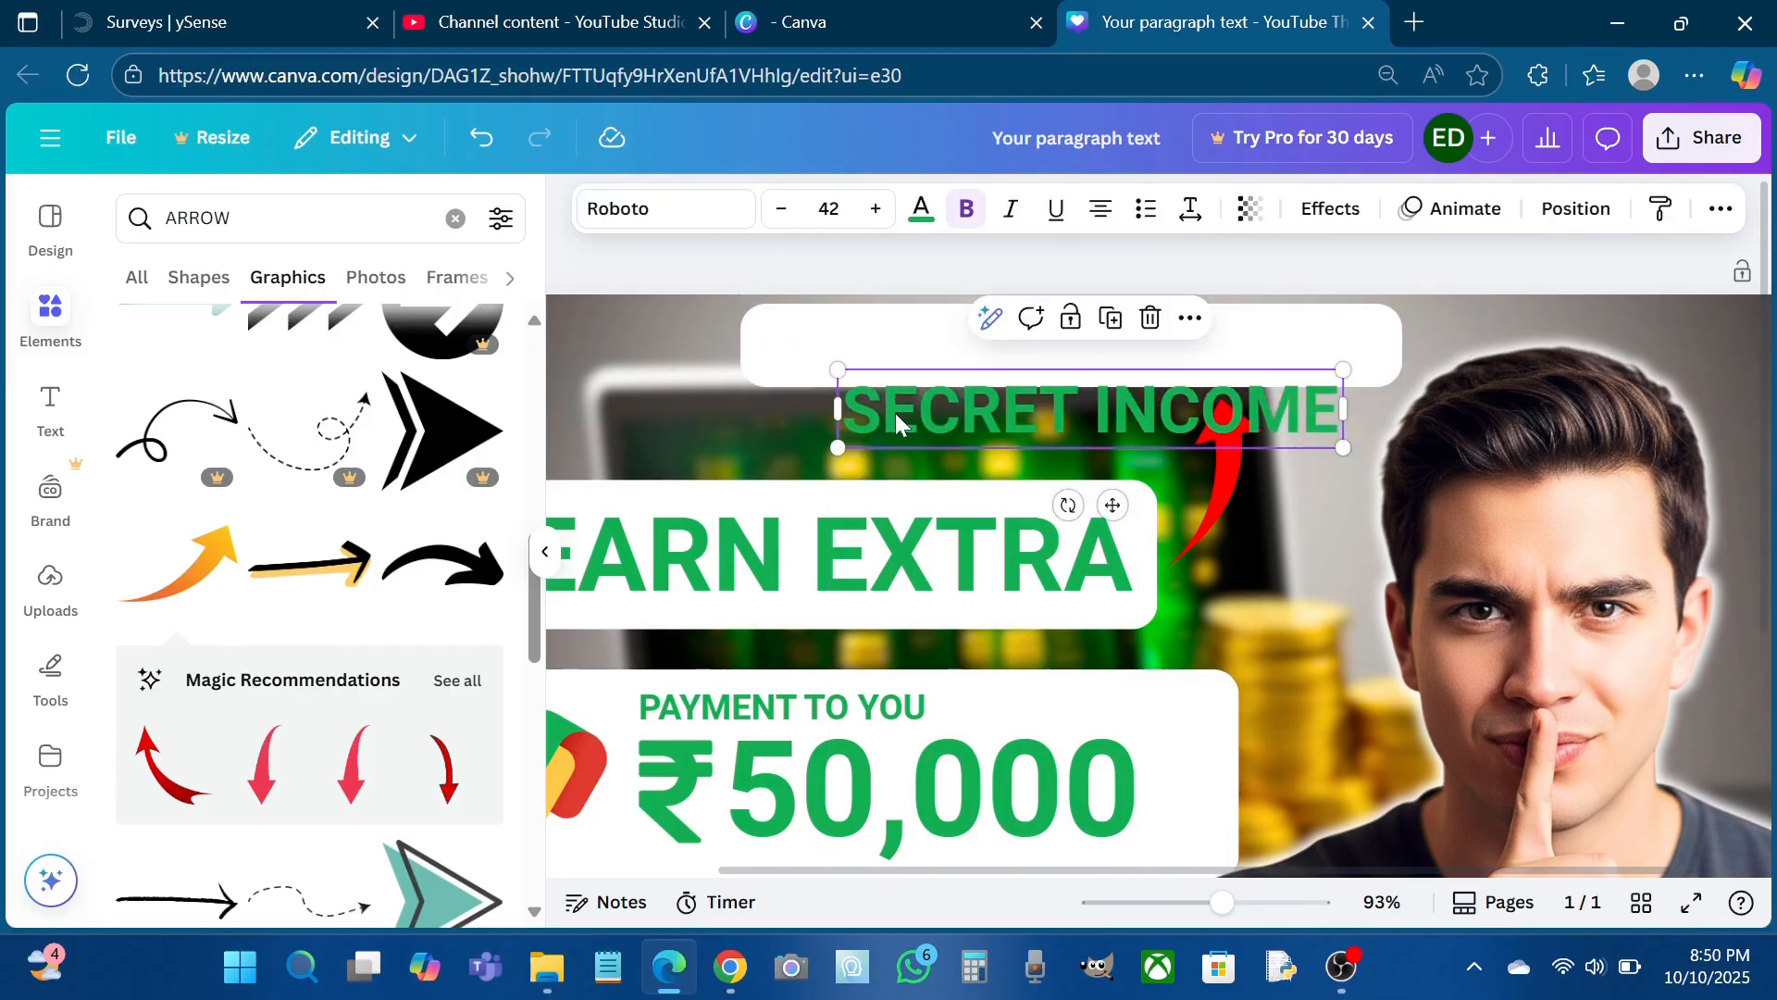
pyautogui.moveTo(814, 356); pyautogui.dragTo(912, 346)
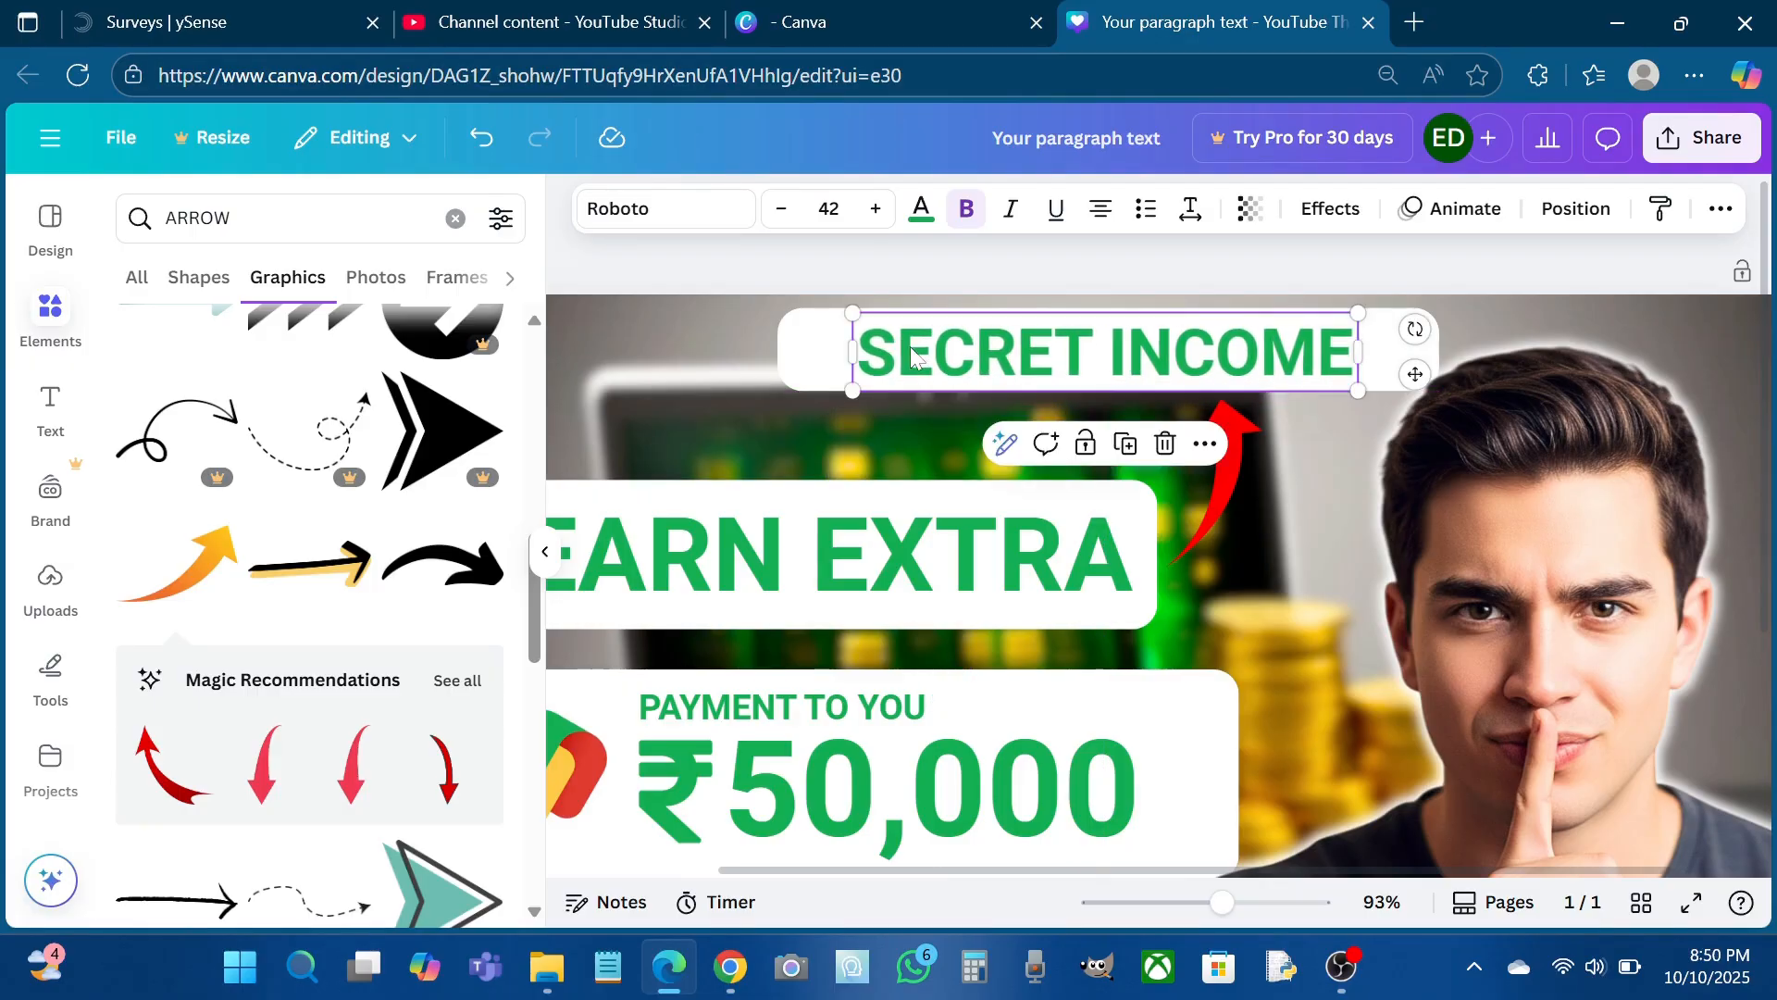
# Move the red arrow slightly up to the "SECRET INCOME" box, cropping the man's overlapping left edge for access and restoring it
pyautogui.click(1226, 525)
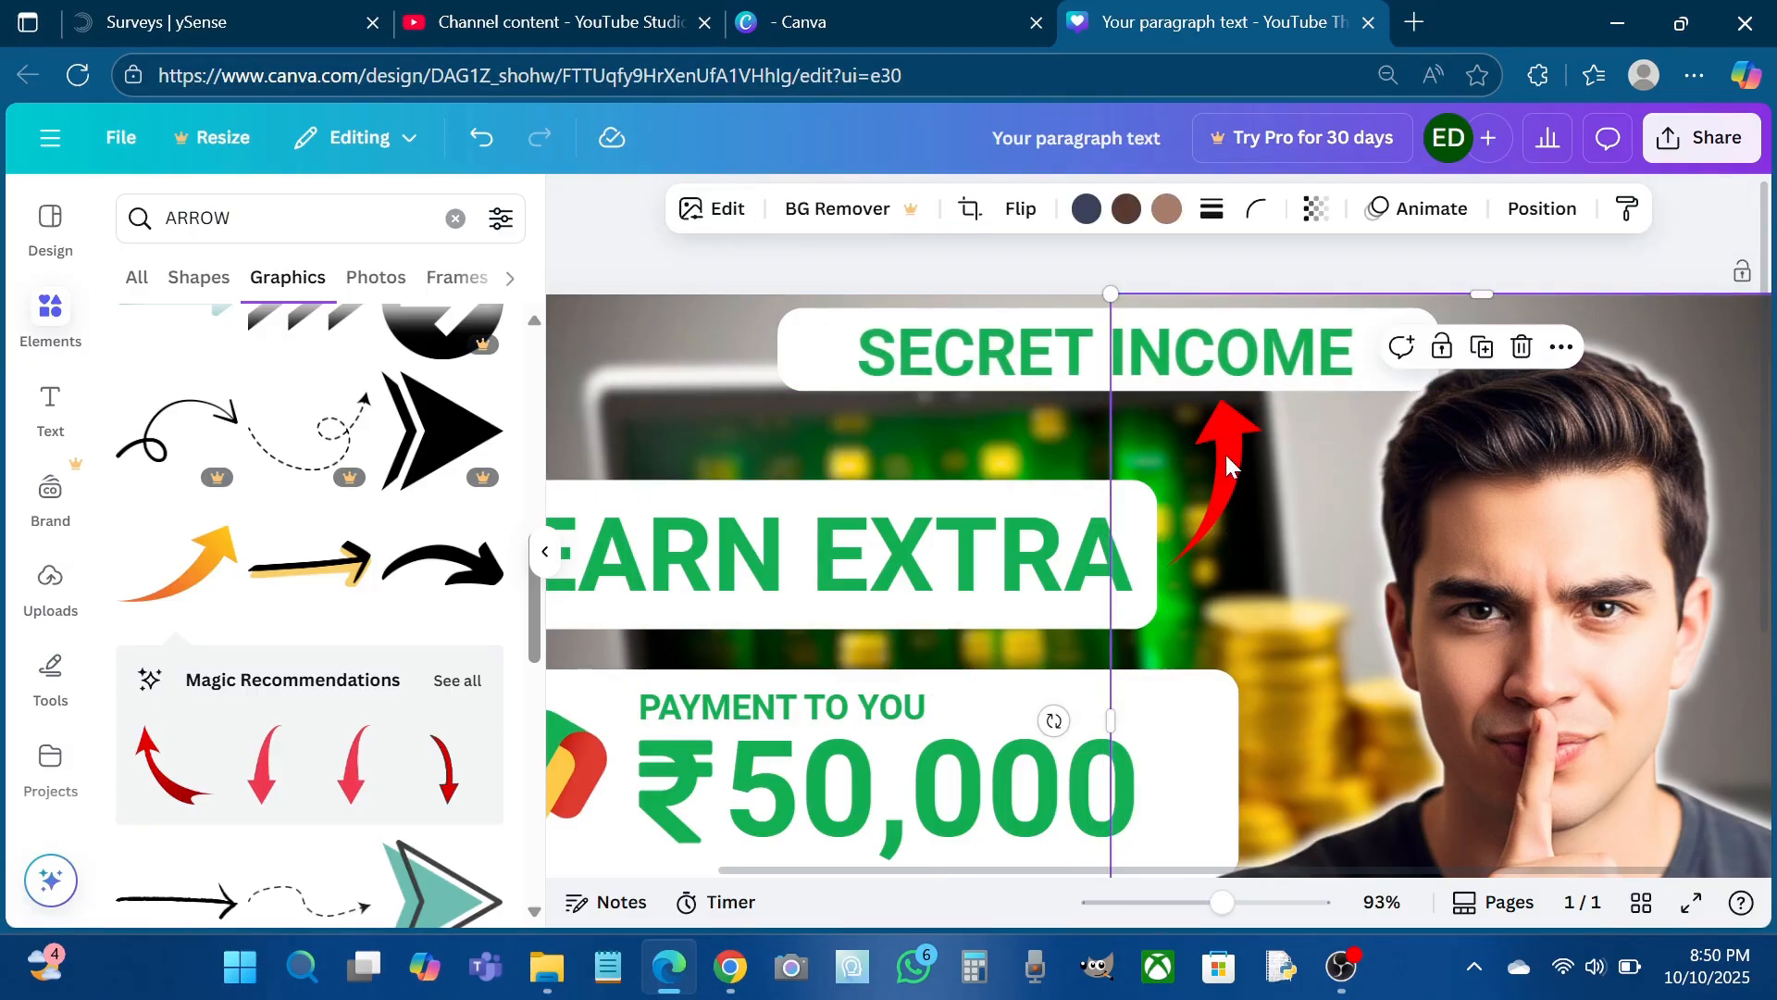
pyautogui.scroll(-4, 1225, 453)
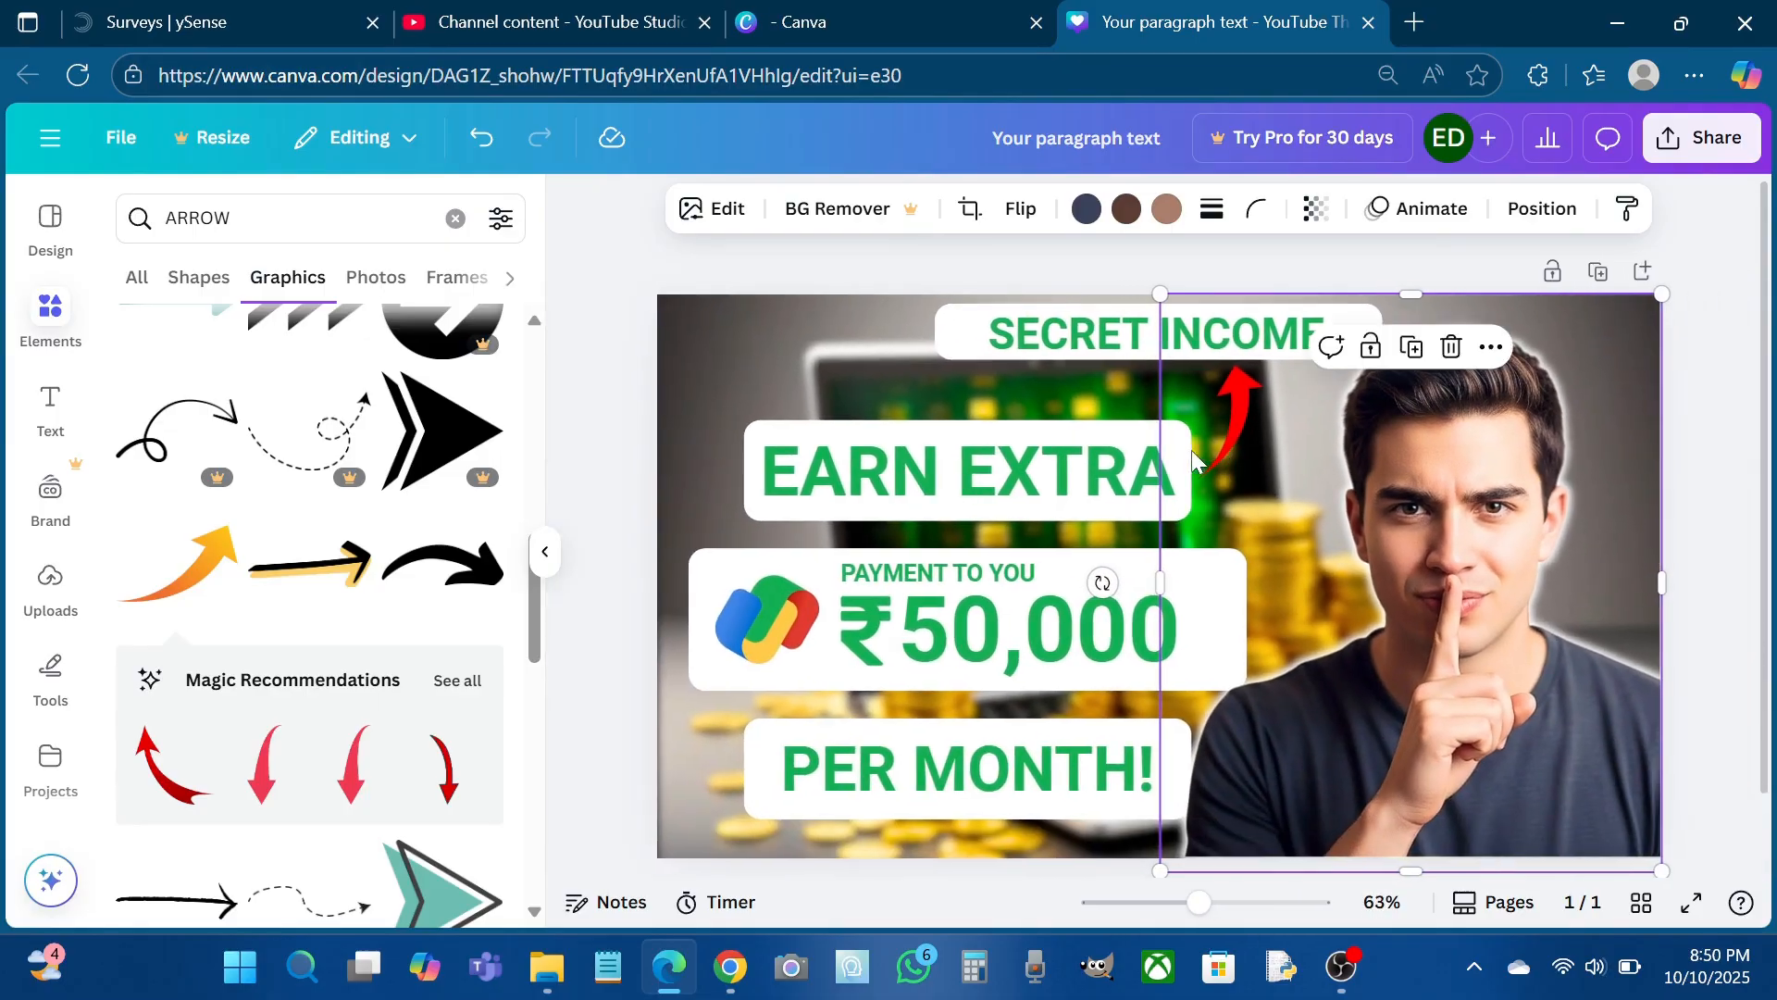
pyautogui.moveTo(1157, 451); pyautogui.dragTo(1231, 414)
pyautogui.click(1242, 422)
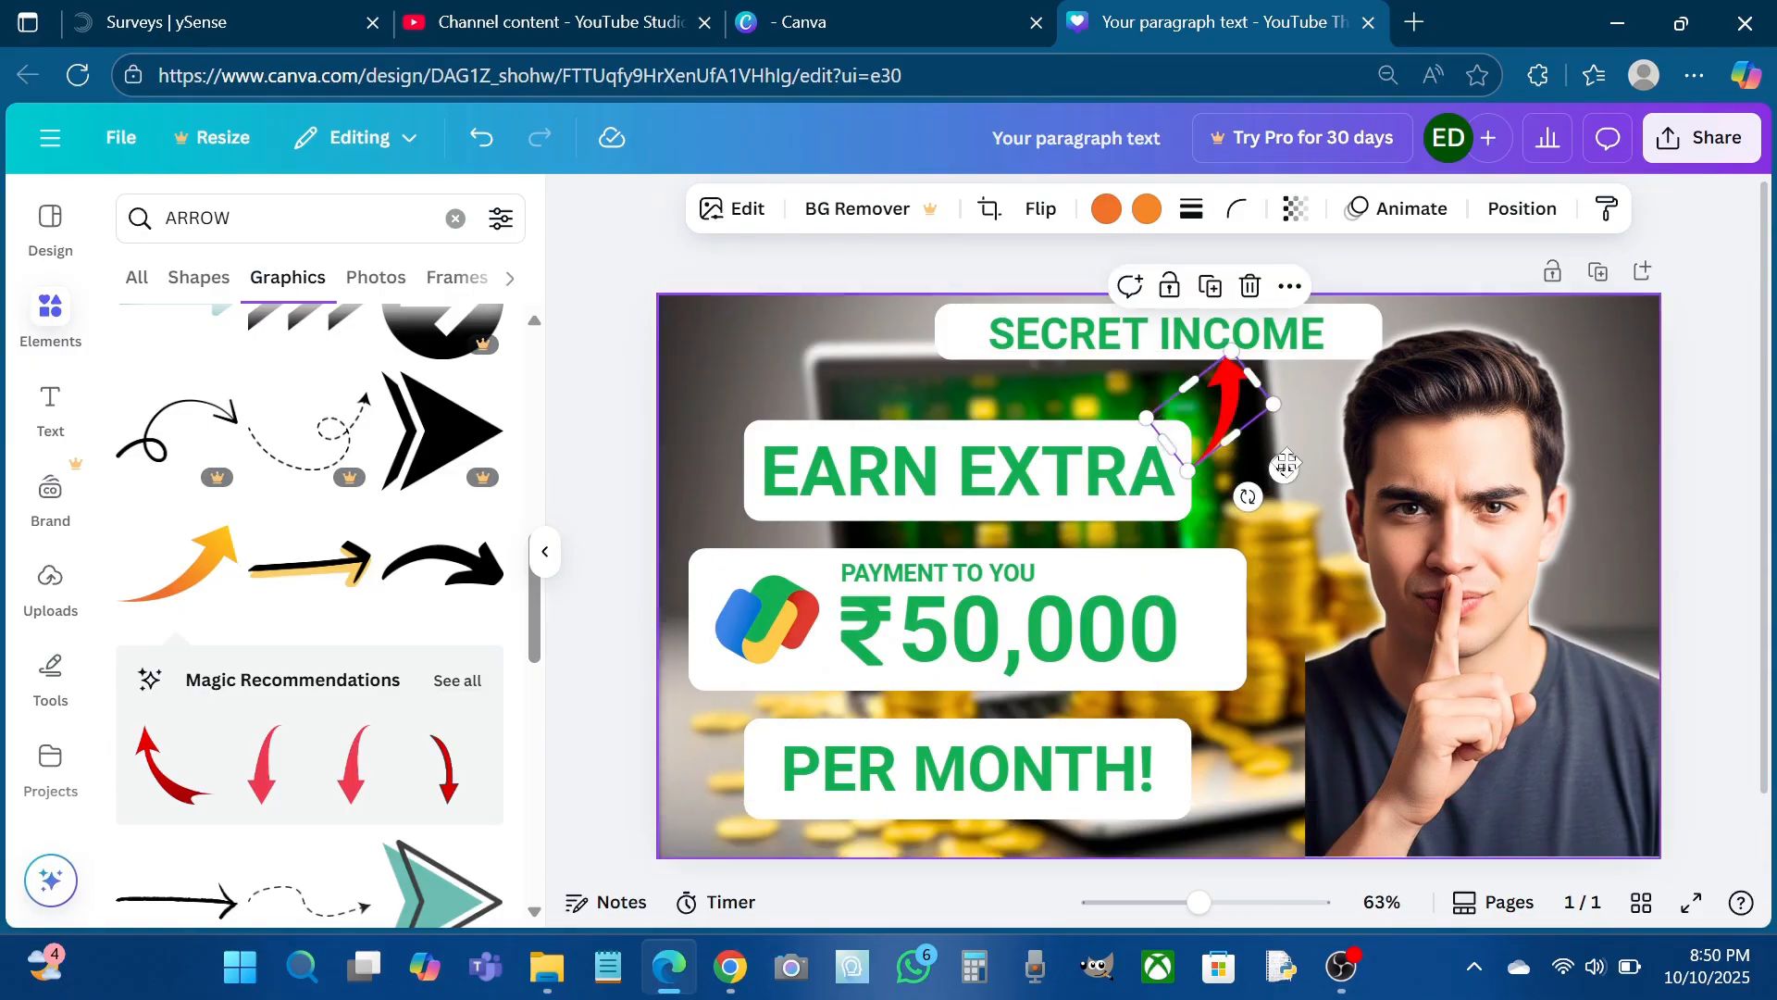
pyautogui.click(1337, 535)
pyautogui.moveTo(1304, 527); pyautogui.dragTo(1167, 542)
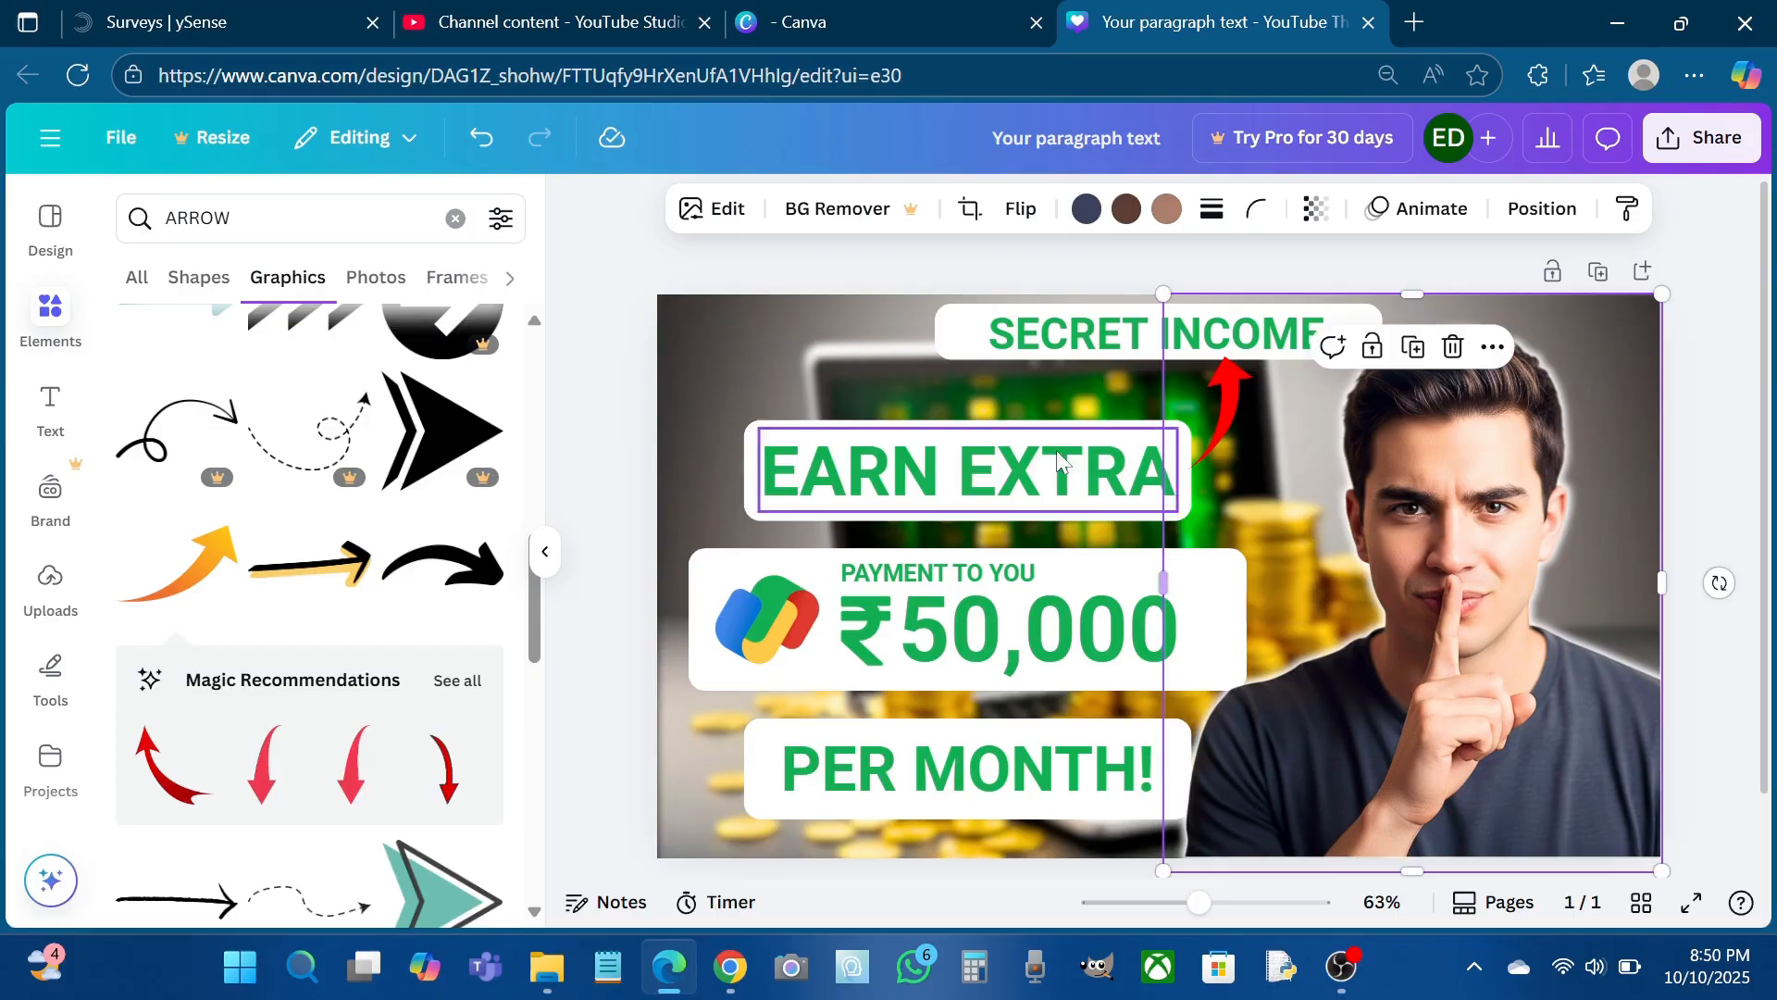
# Set the whole-image blur intensity of the laptop-and-coins background to 45
pyautogui.click(768, 328)
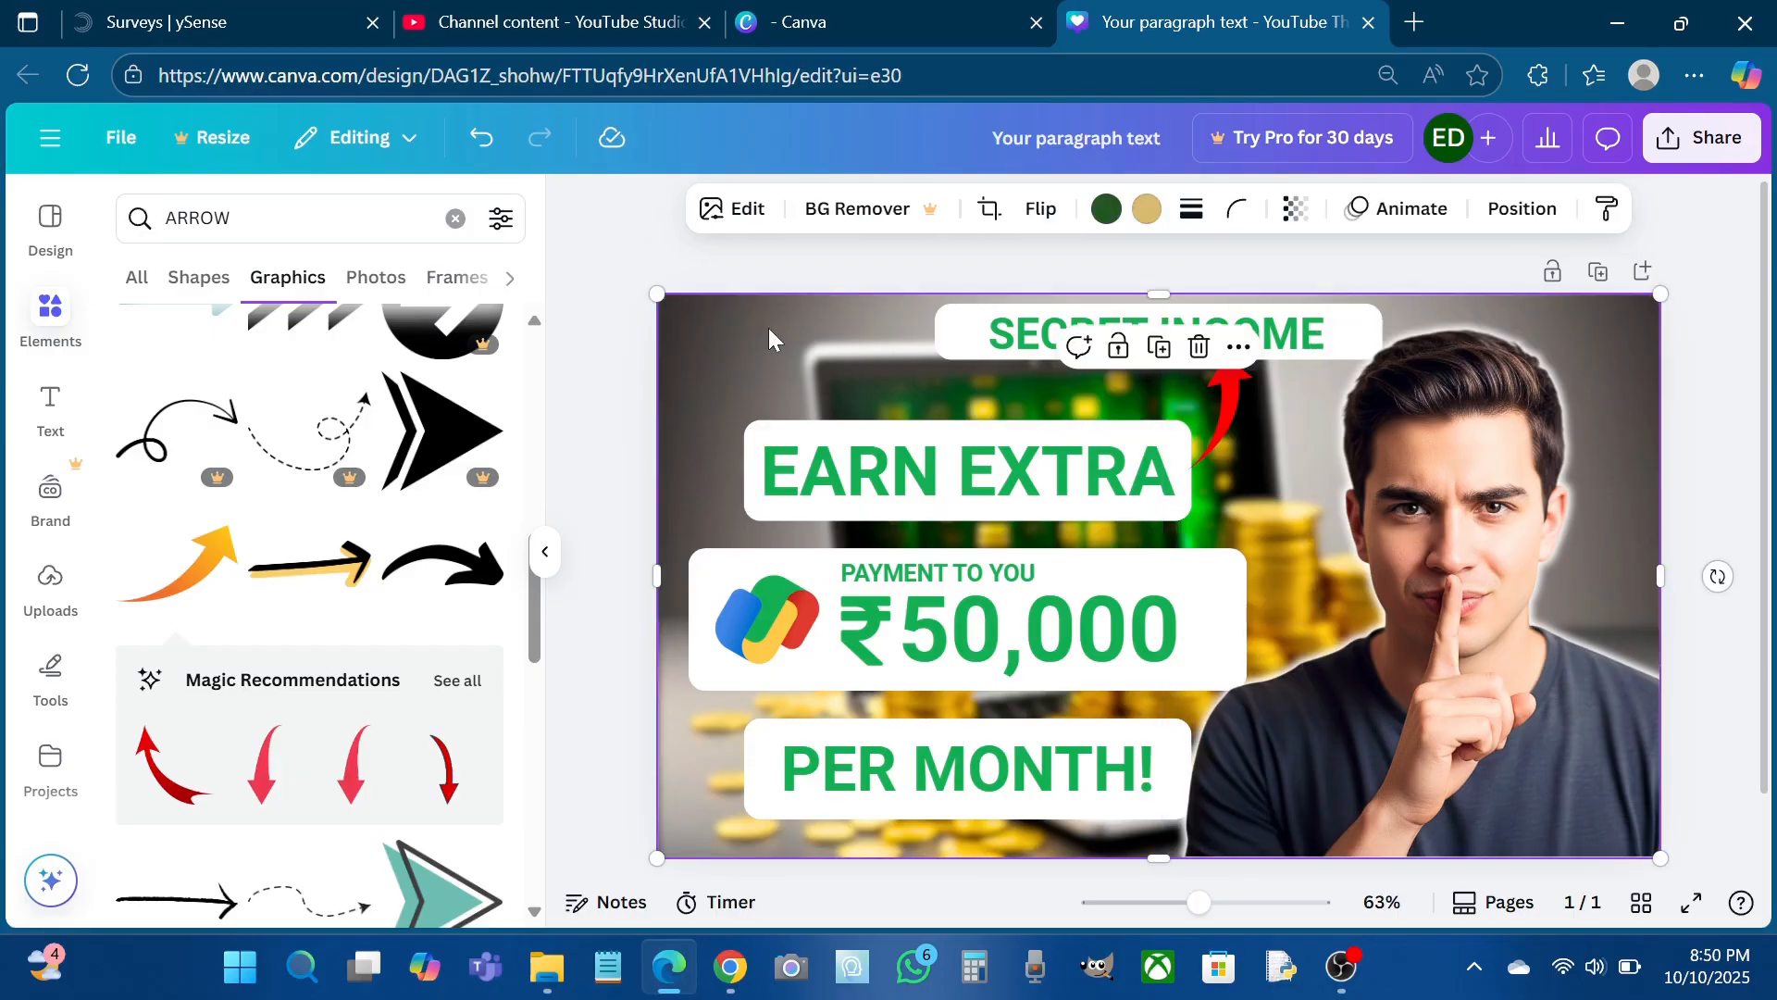
pyautogui.click(736, 211)
pyautogui.scroll(-4, 355, 613)
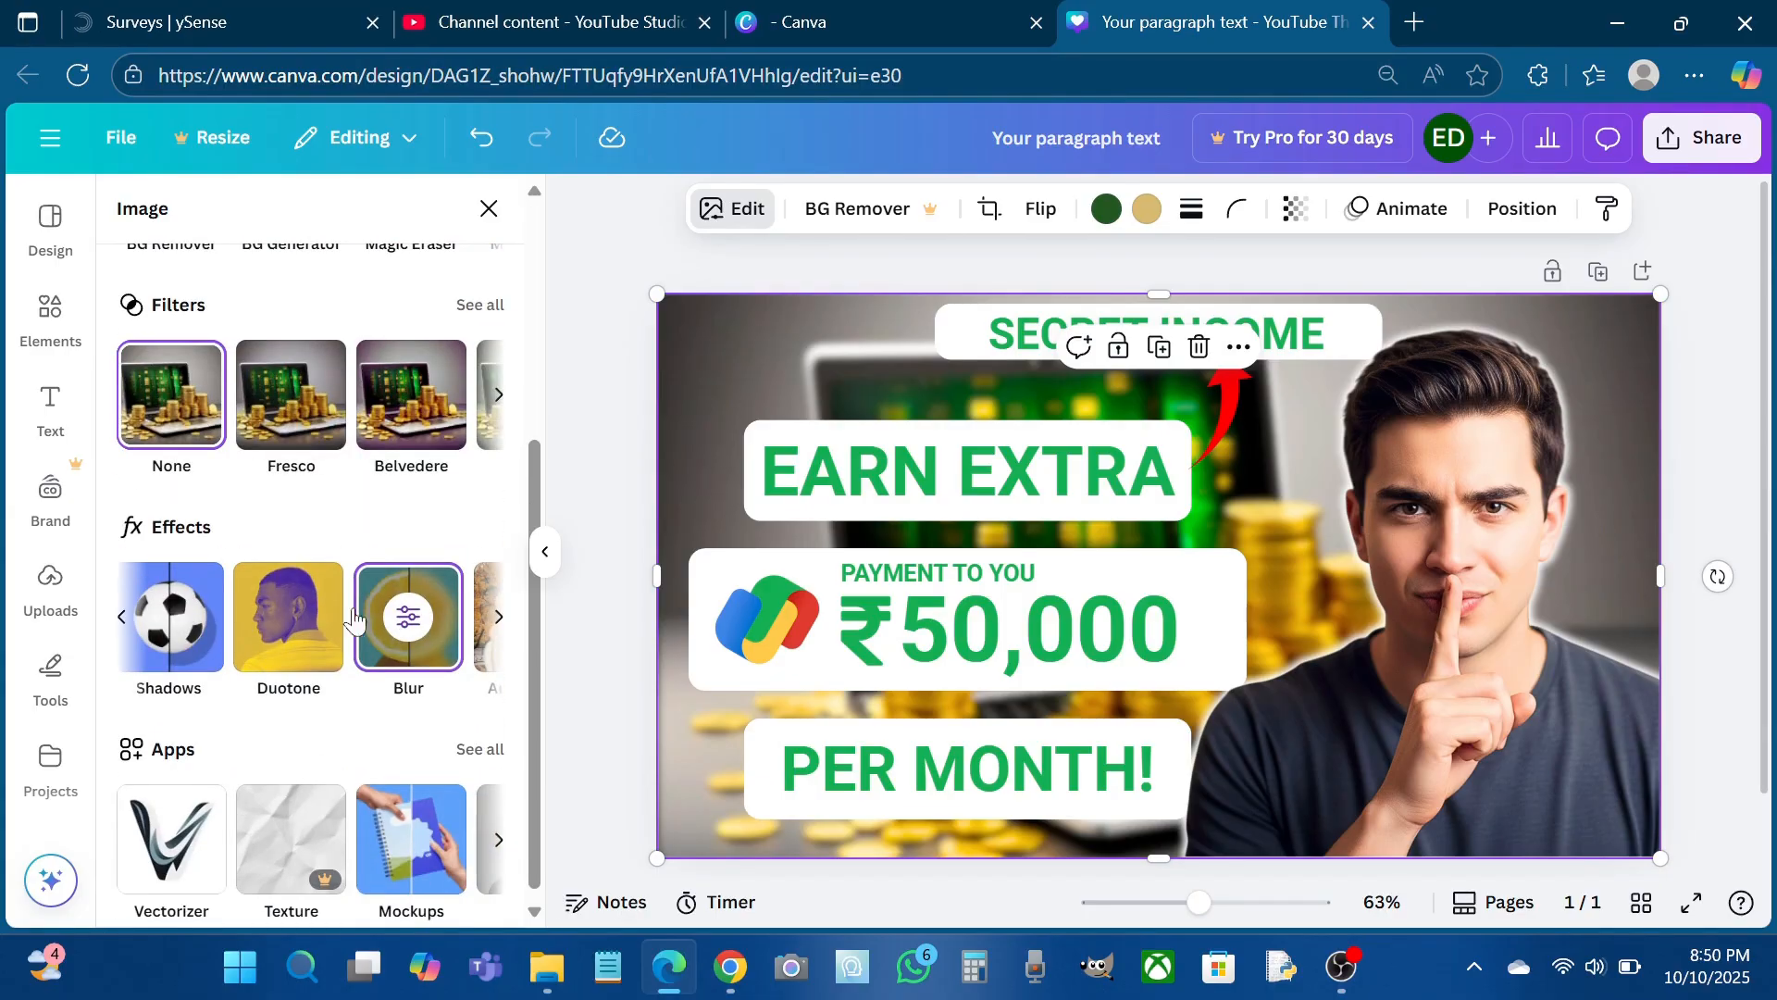
pyautogui.click(425, 636)
pyautogui.moveTo(219, 401); pyautogui.dragTo(272, 417)
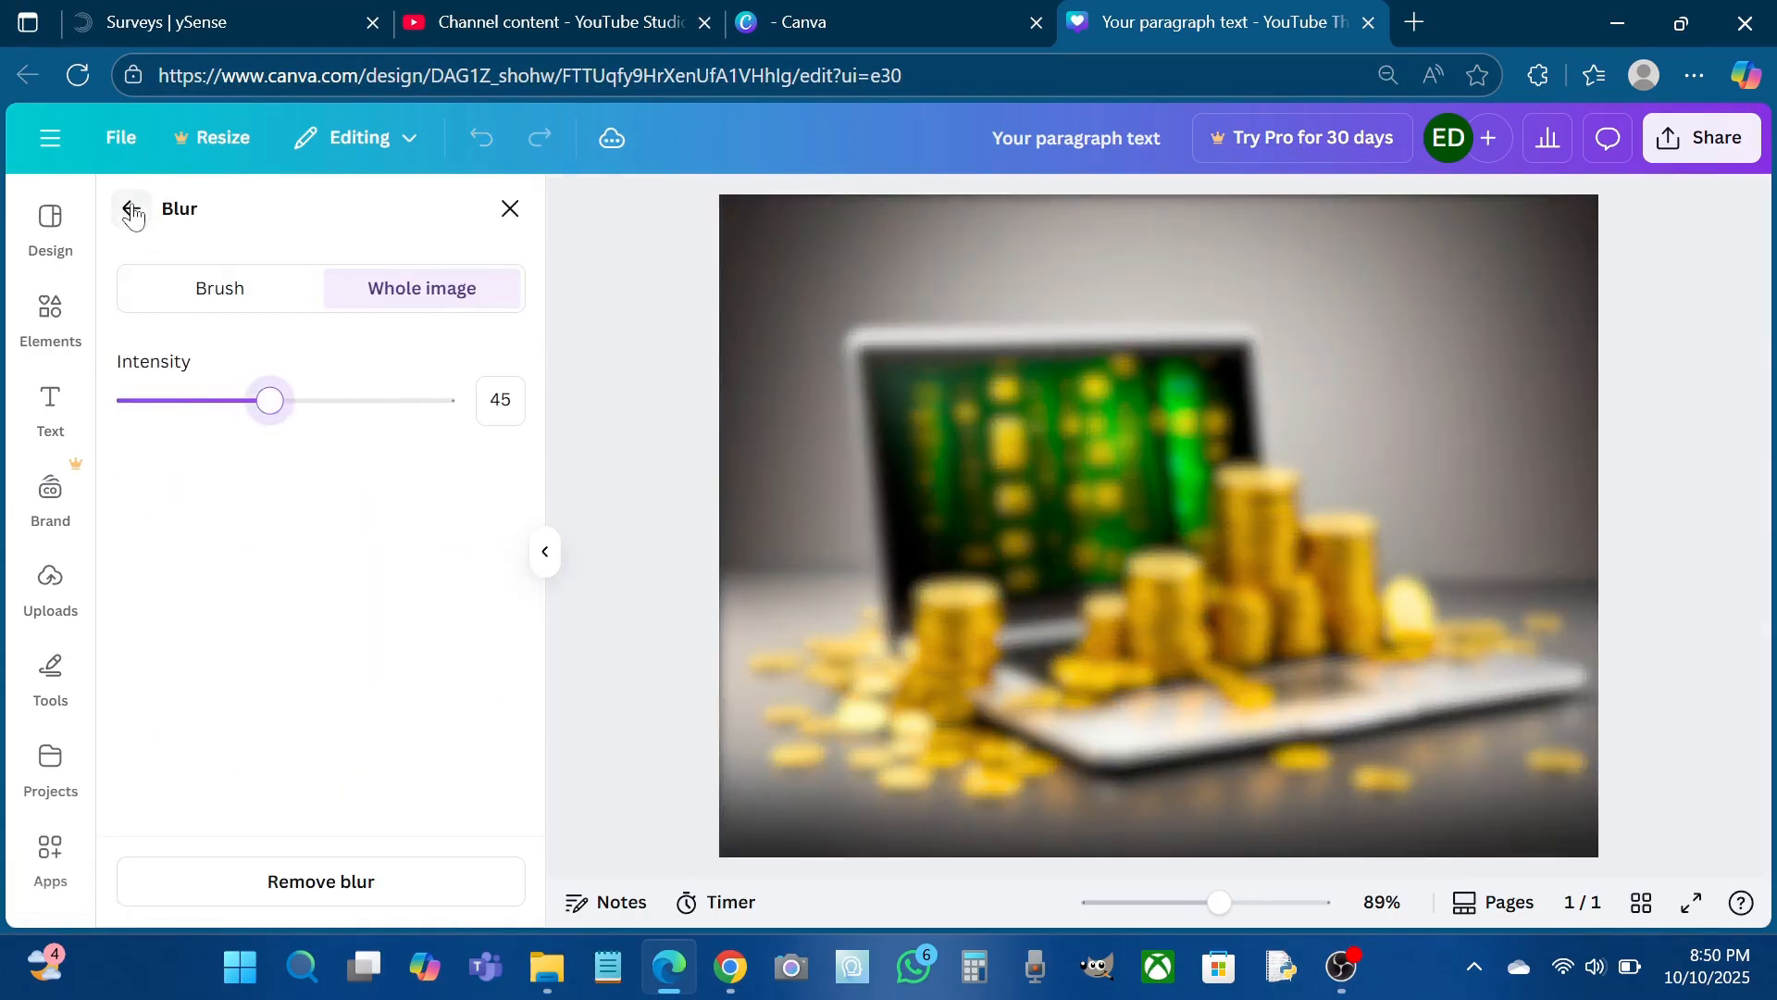
pyautogui.click(130, 209)
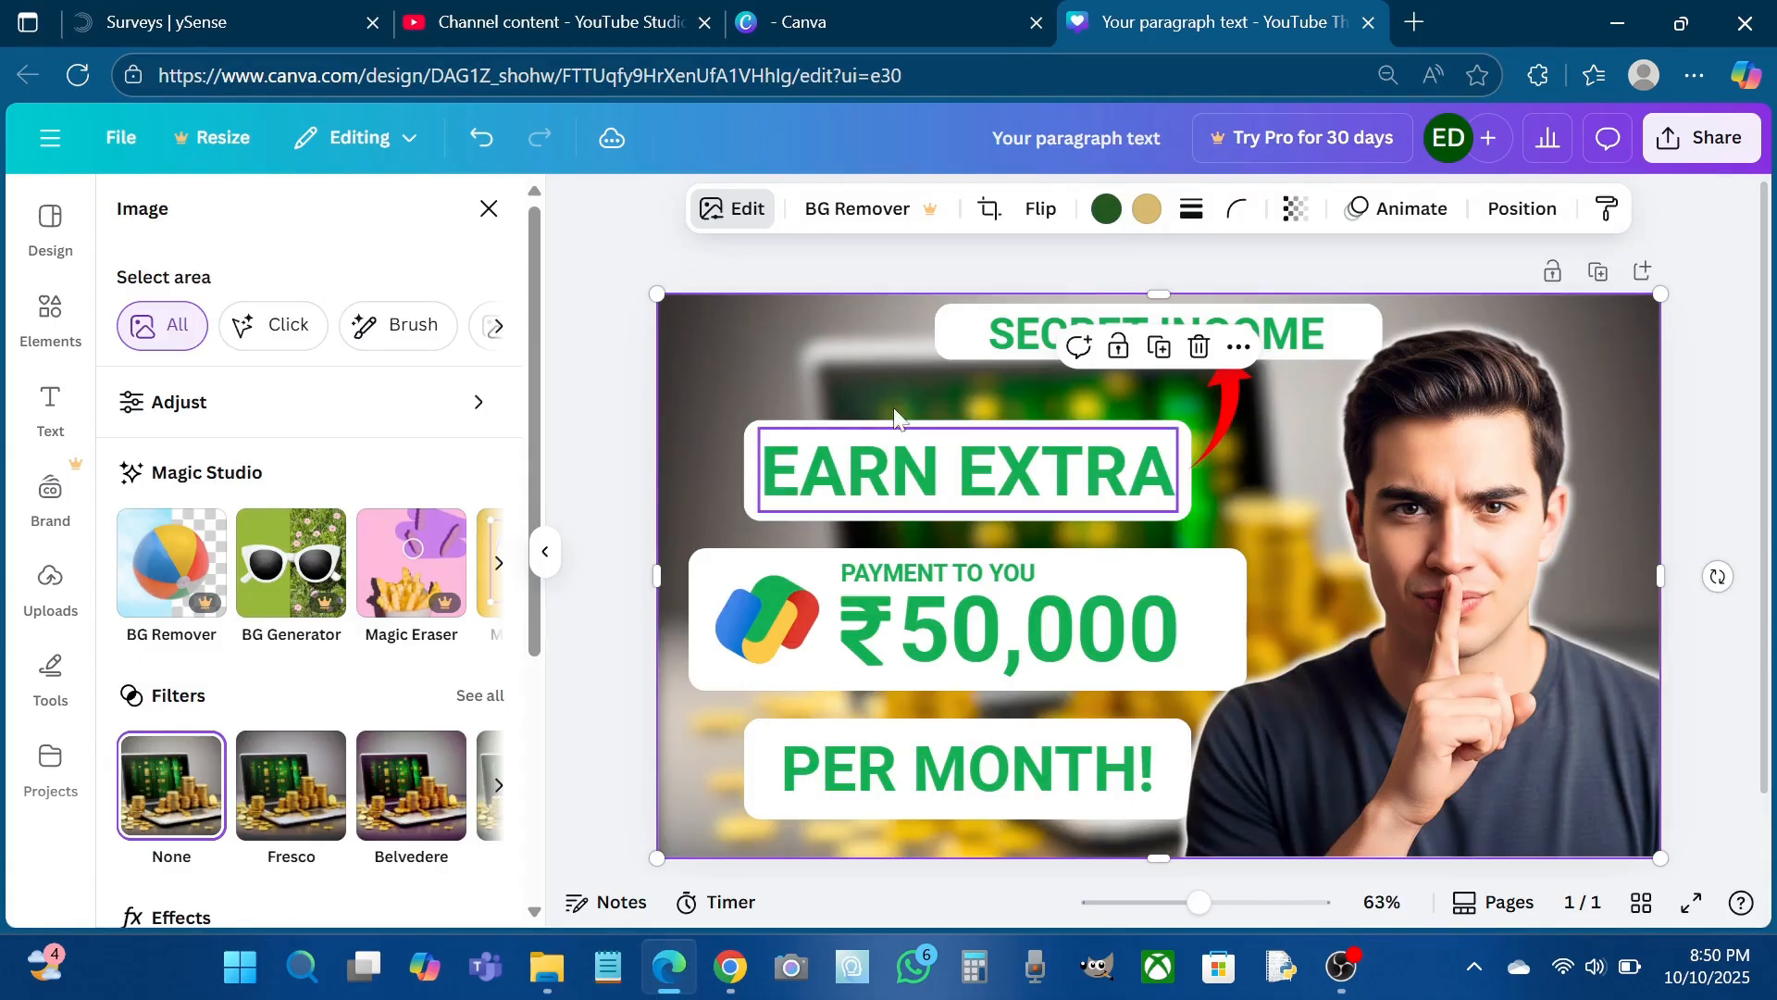
pyautogui.click(640, 328)
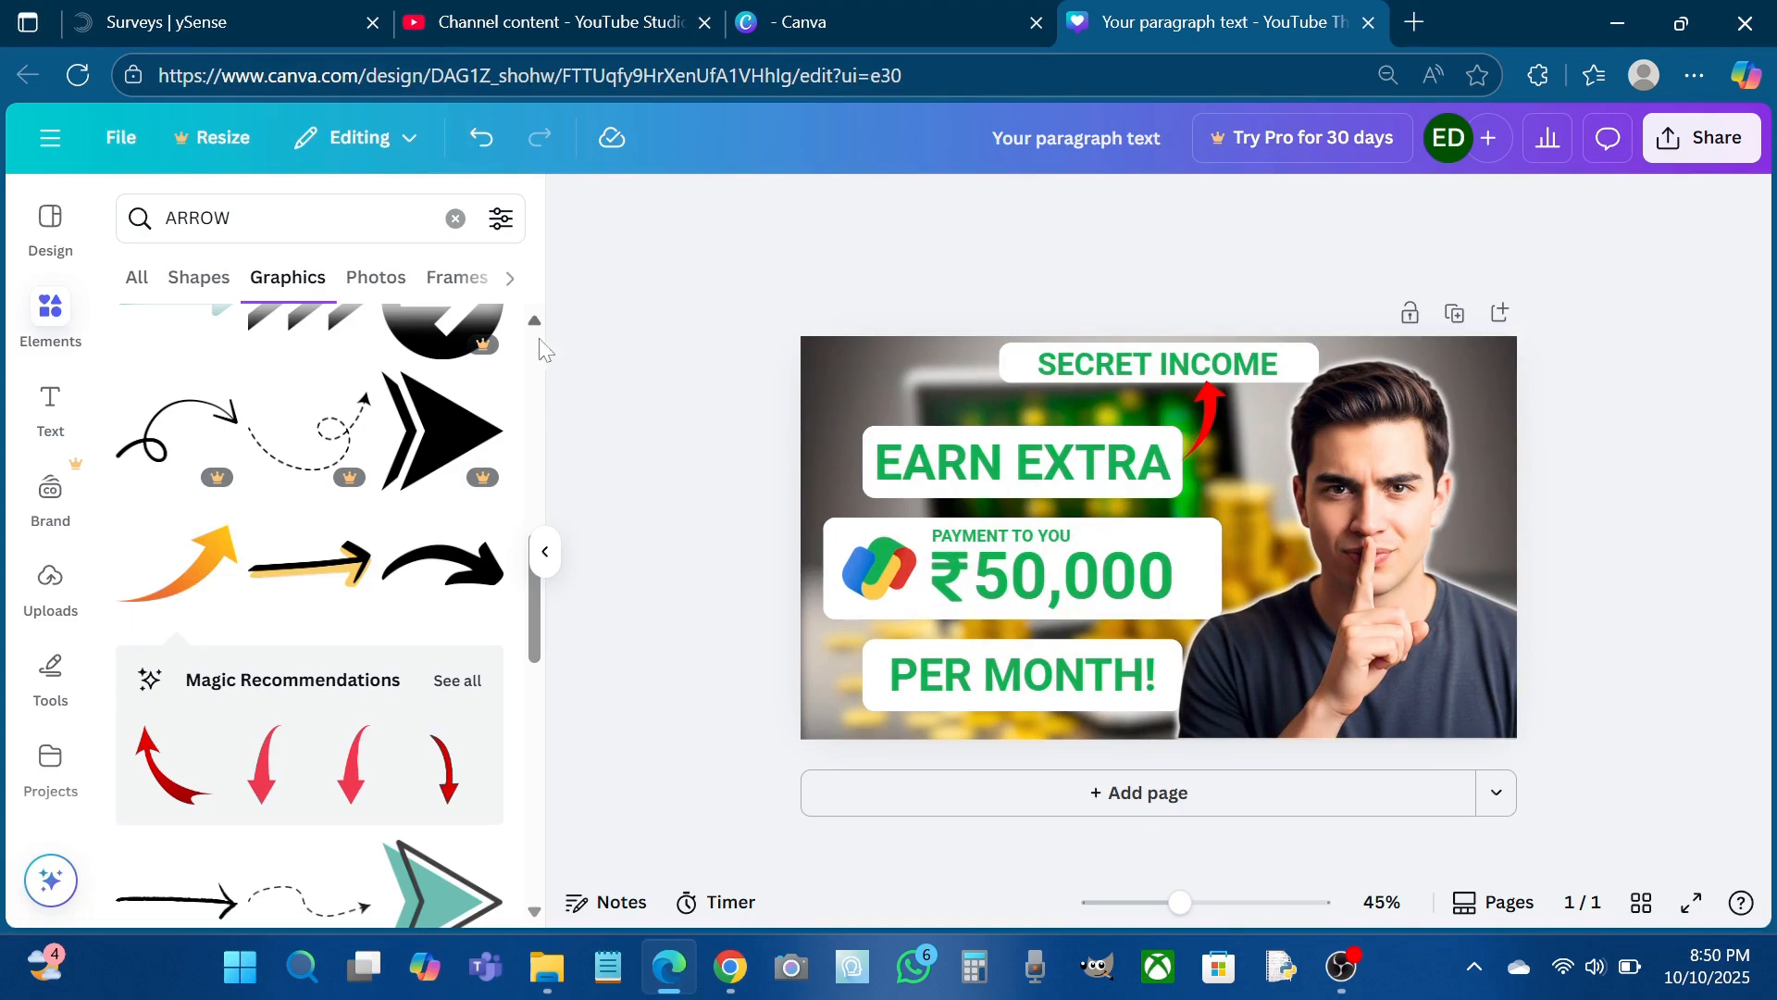
# Hide the elements library and examine the finished thumbnail up close and as a whole
pyautogui.click(546, 554)
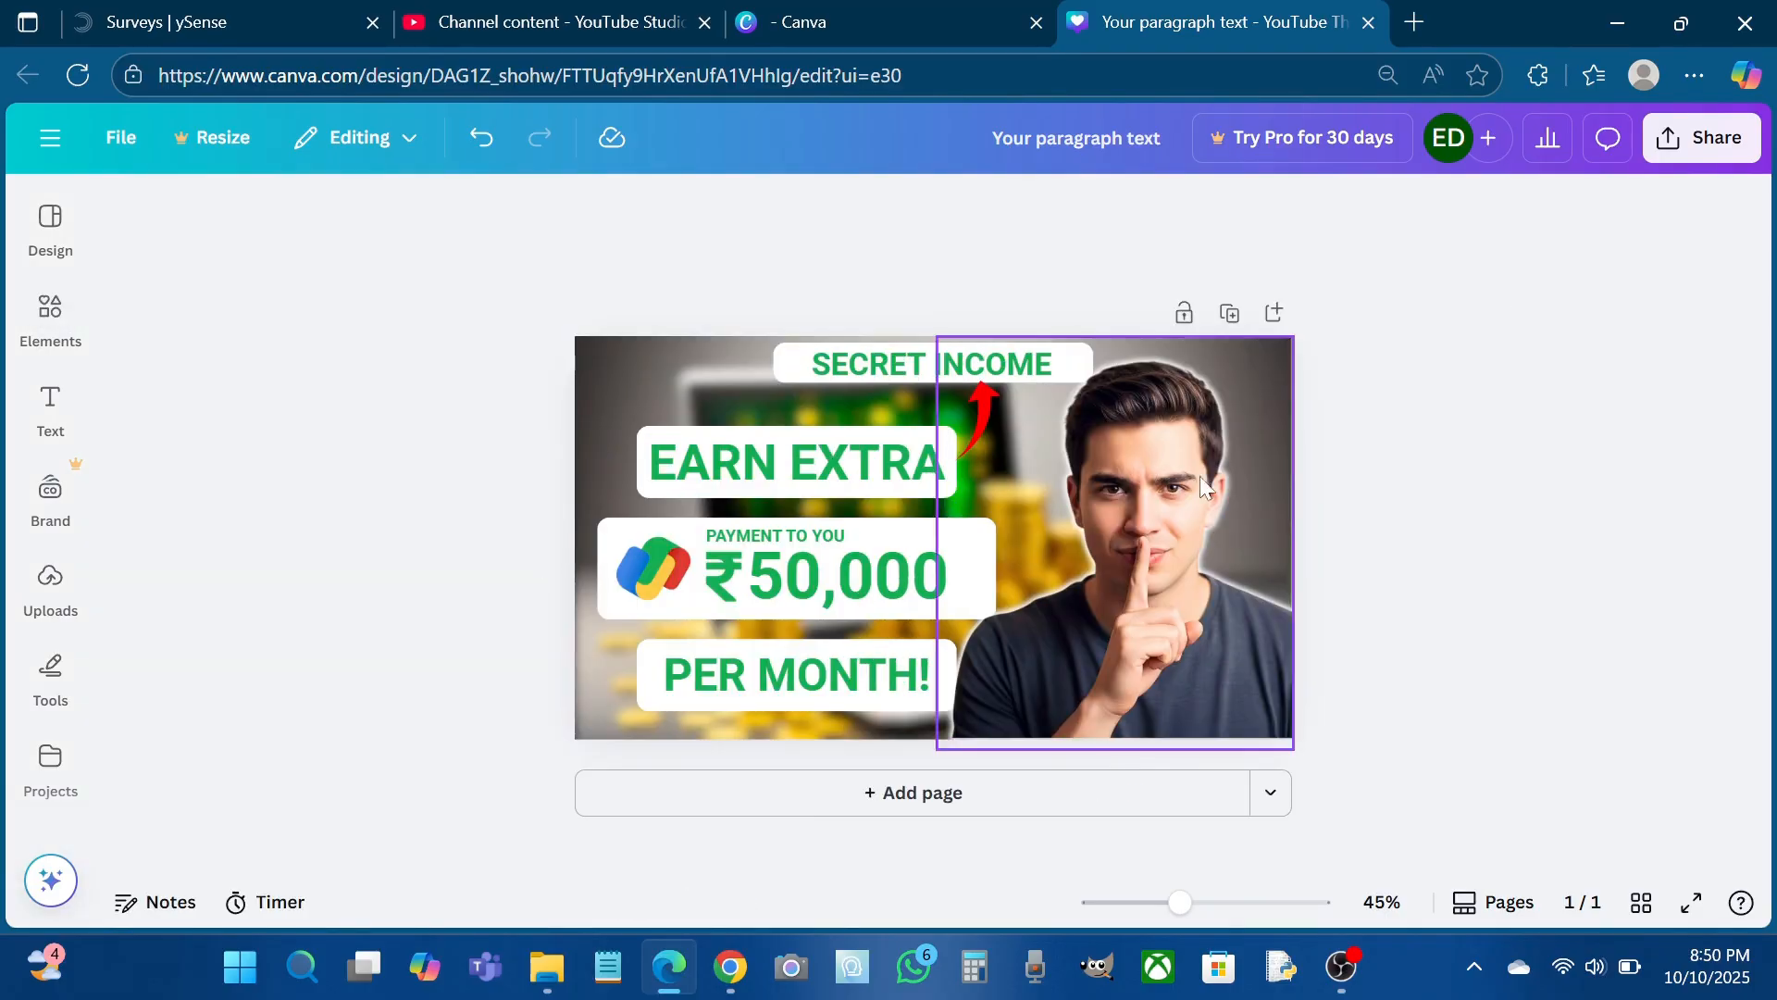
pyautogui.scroll(5, 1409, 568)
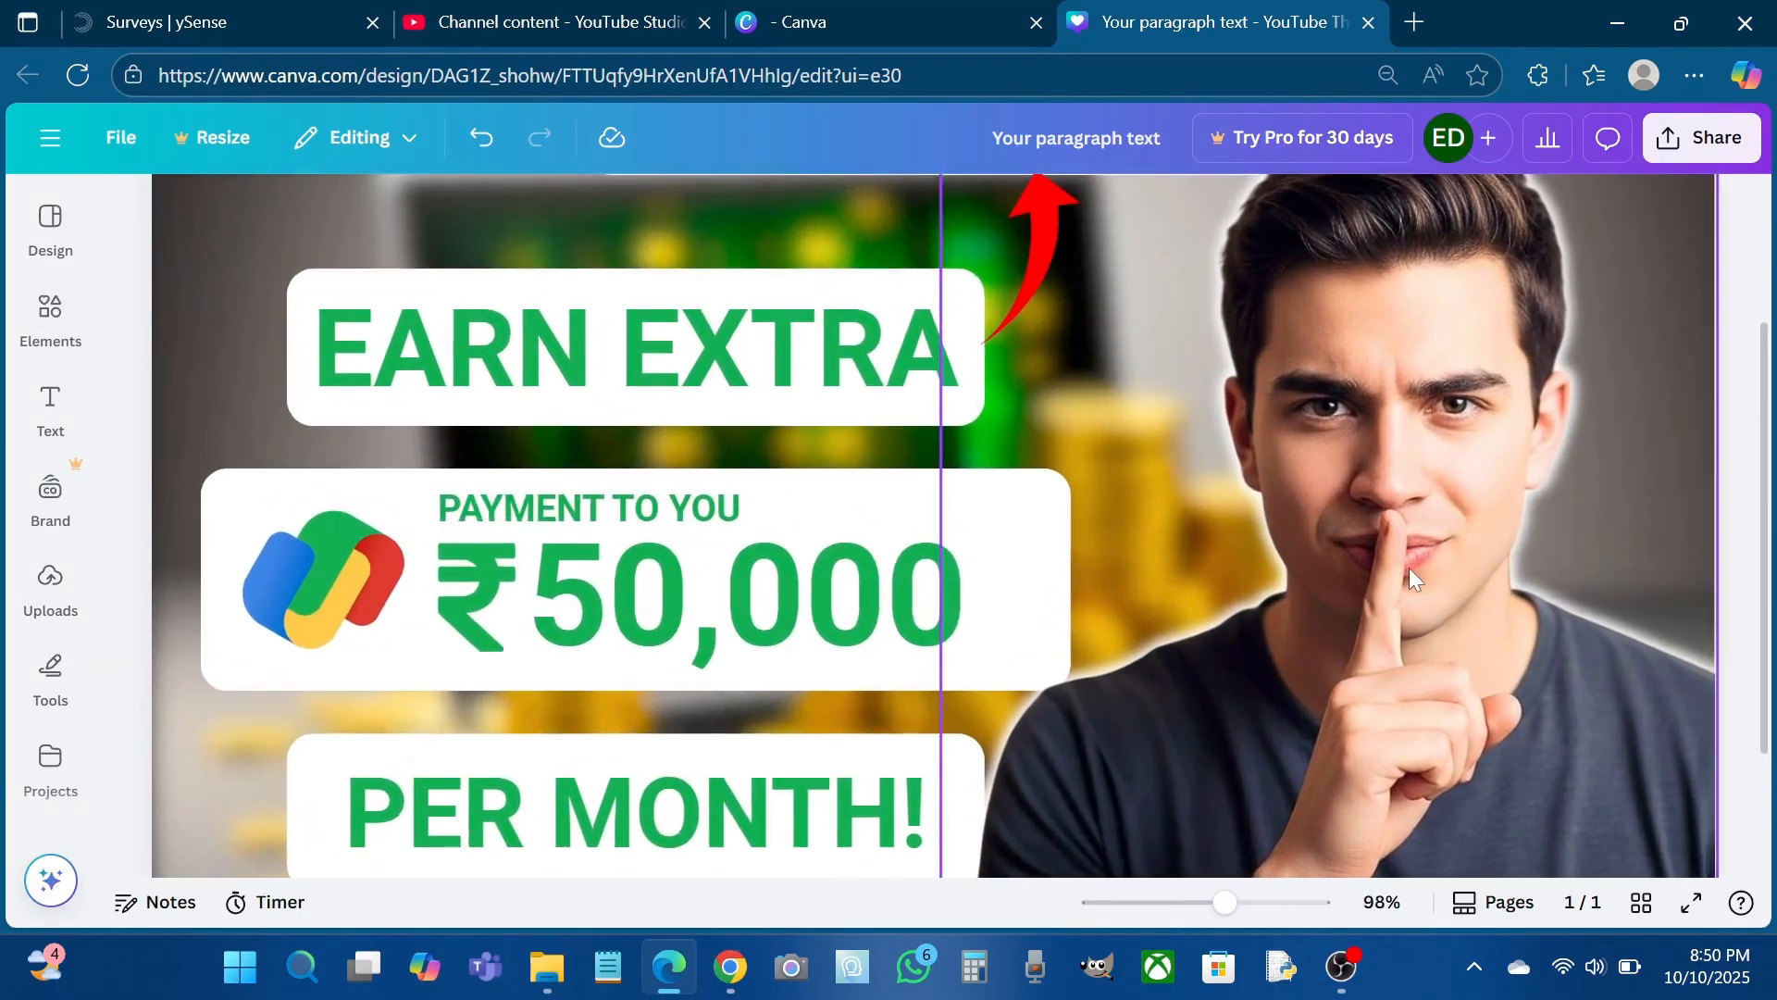
pyautogui.scroll(-4, 1408, 569)
pyautogui.scroll(2, 1408, 568)
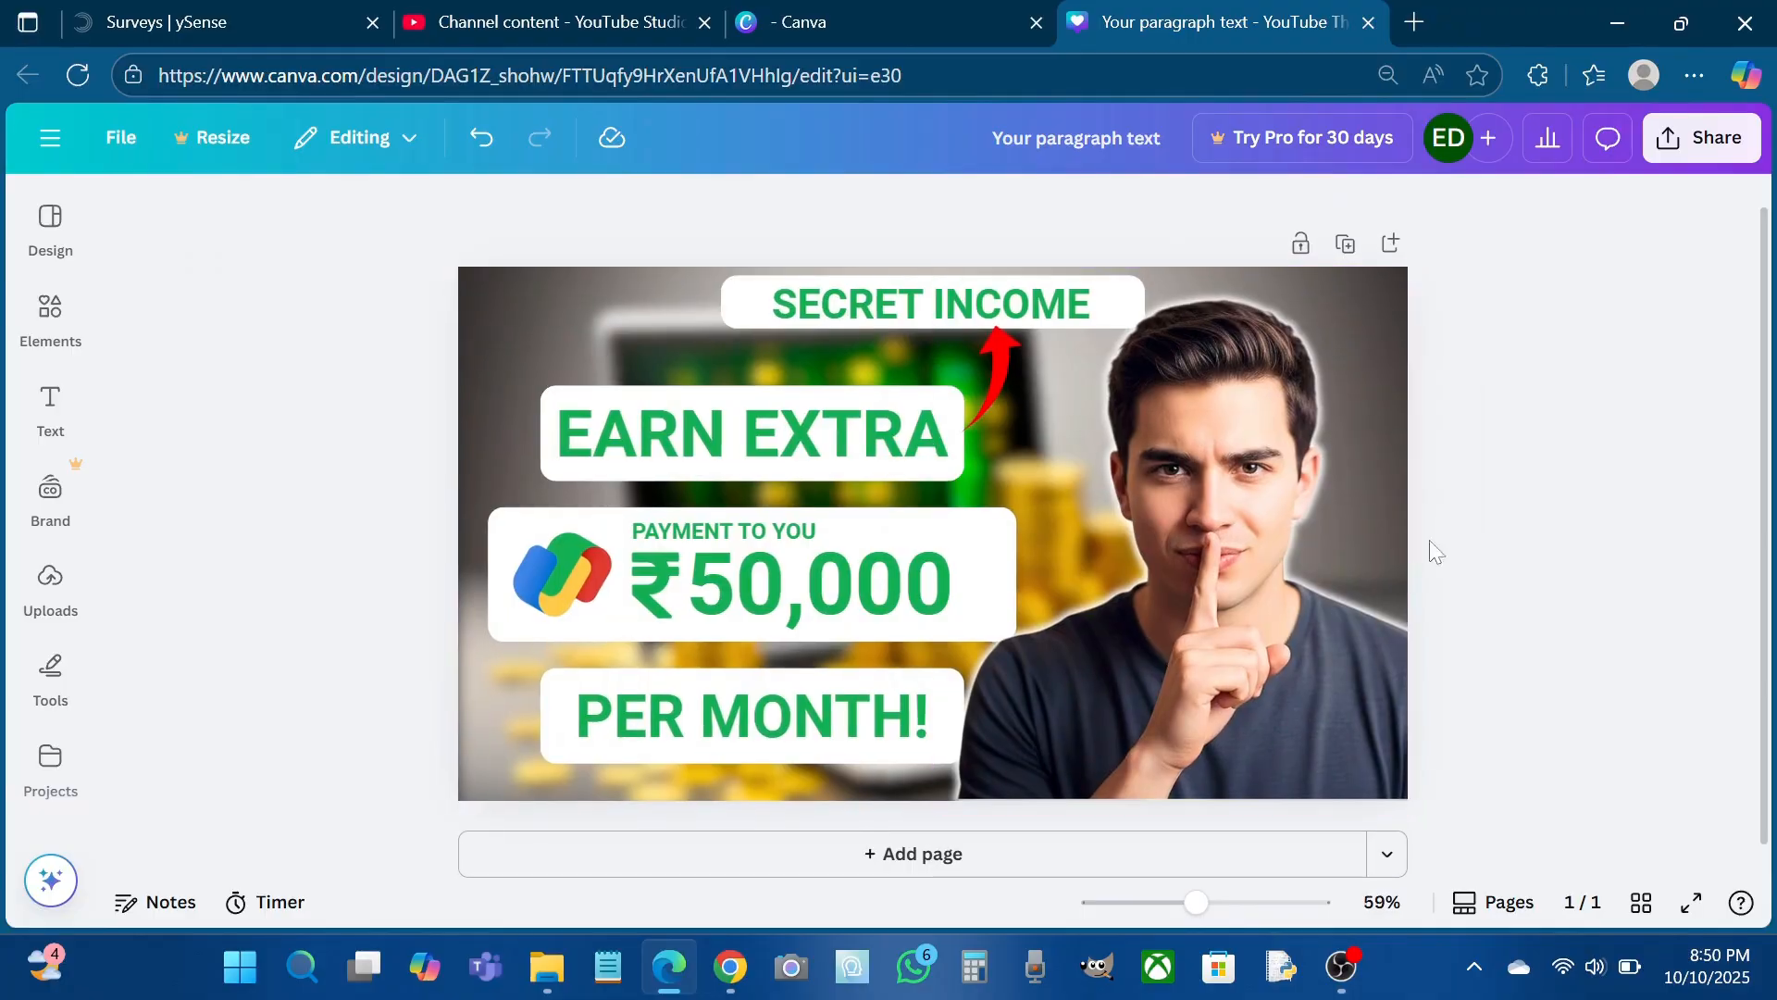